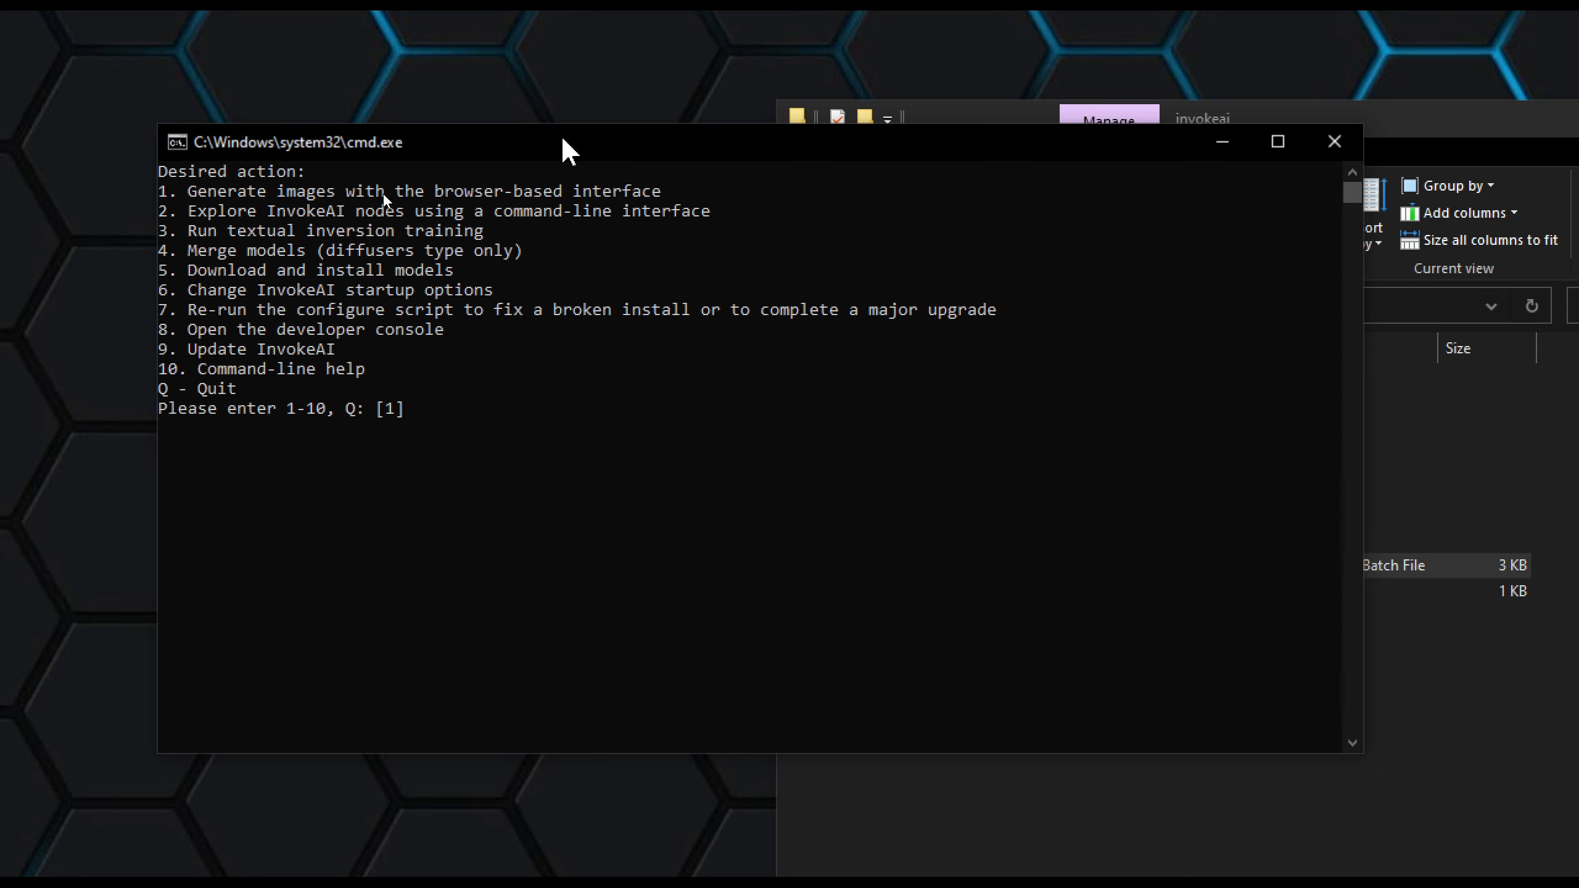
Start InvokeAI's browser-based interface with the default option 1, move the console window away, and close the invokeai folder window.
drag(562, 141, 549, 144)
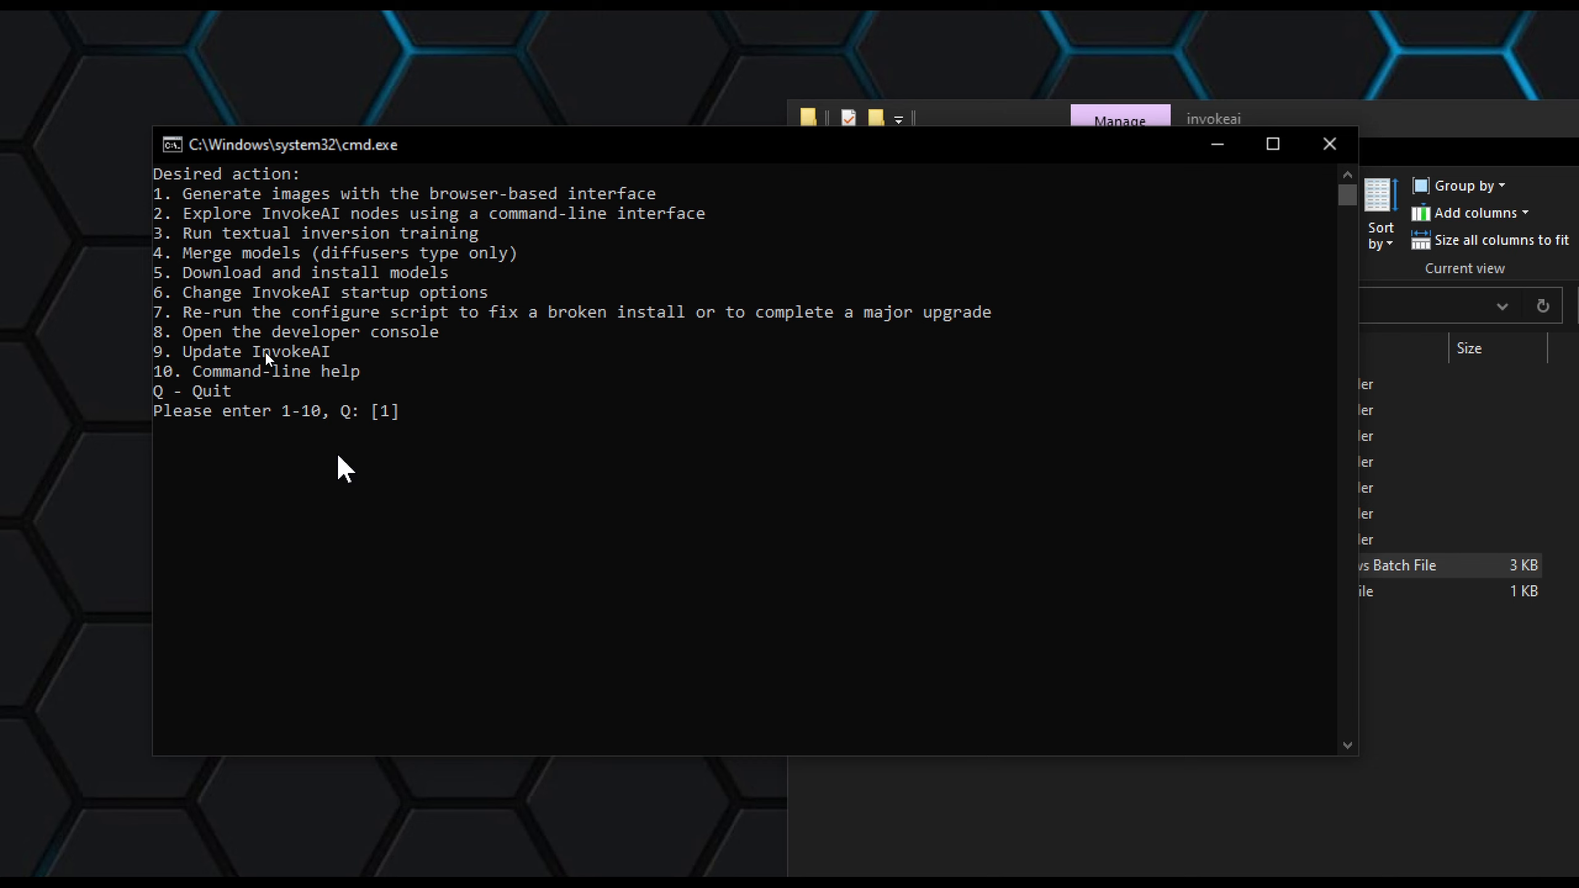
key(Return)
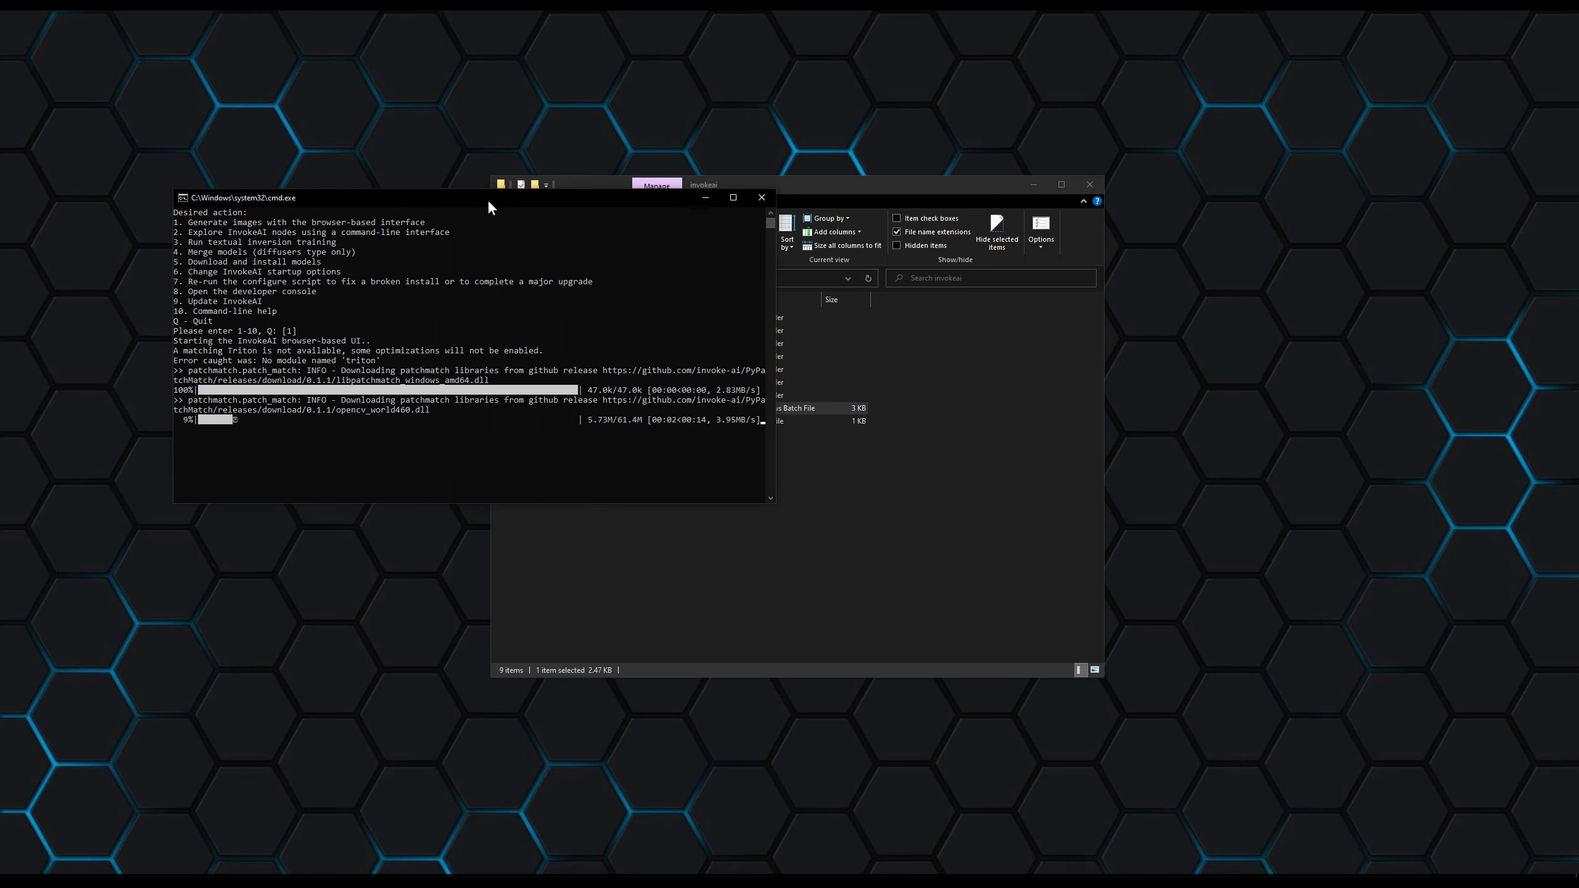
drag(488, 201, 541, 189)
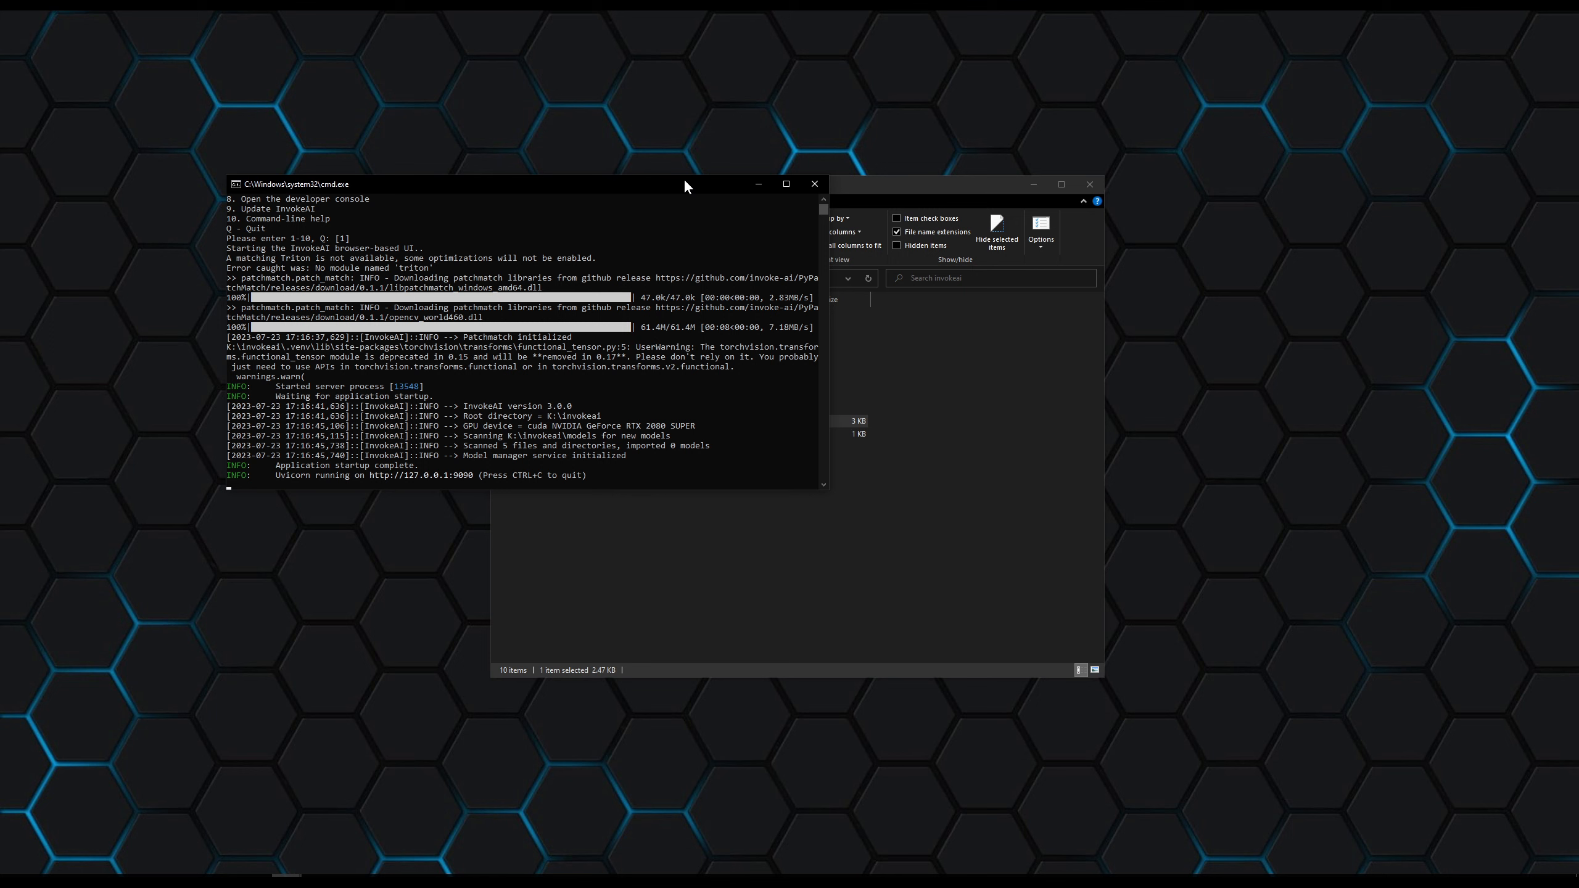
drag(685, 183, 0, 439)
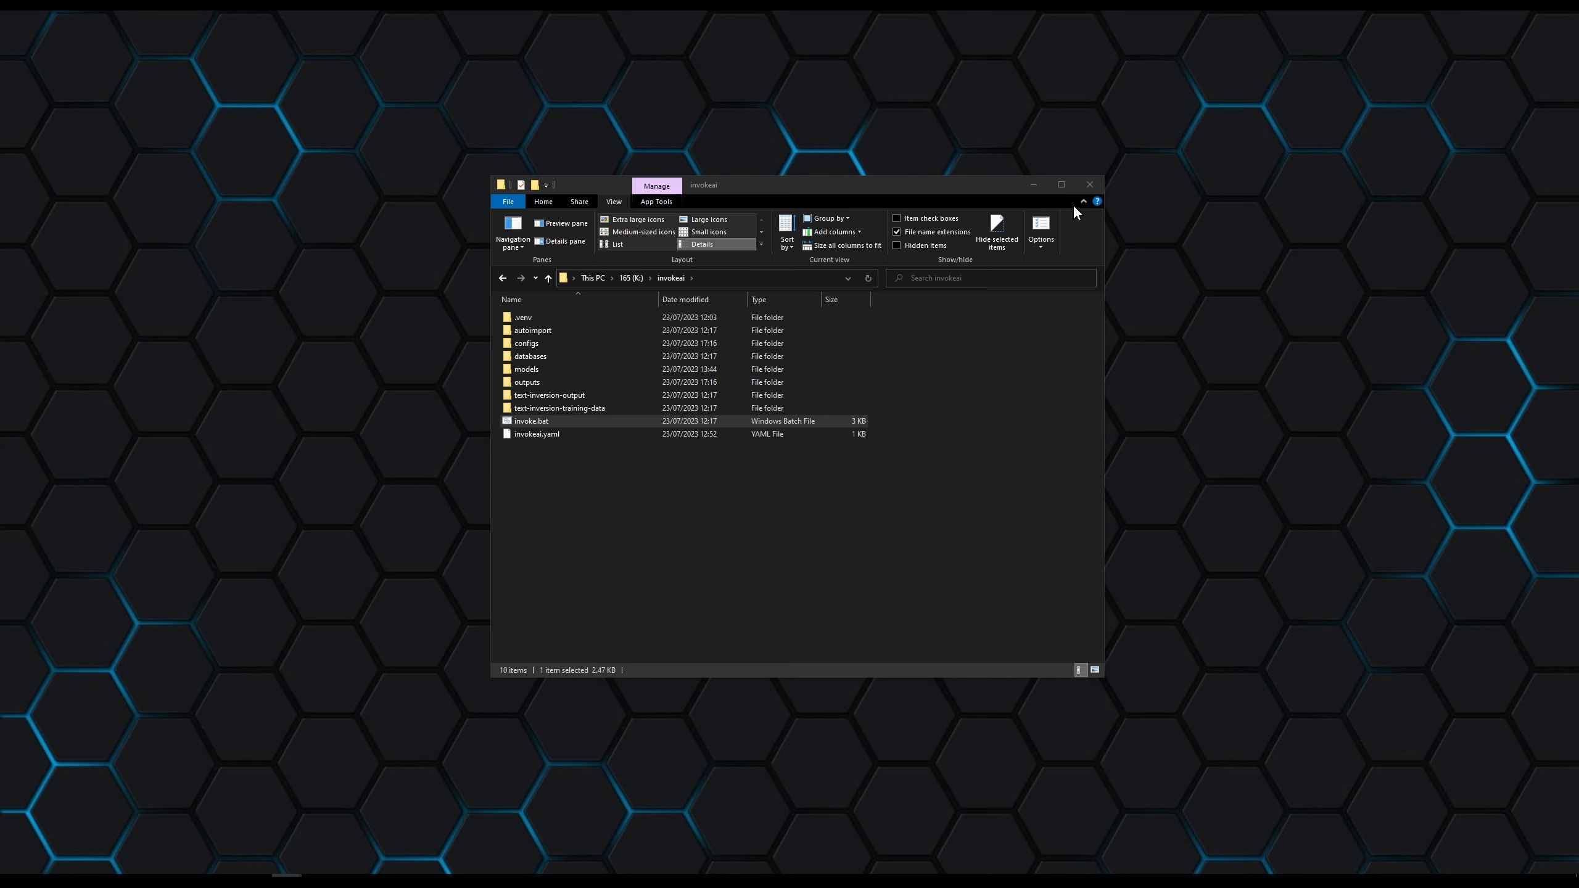
click(1089, 184)
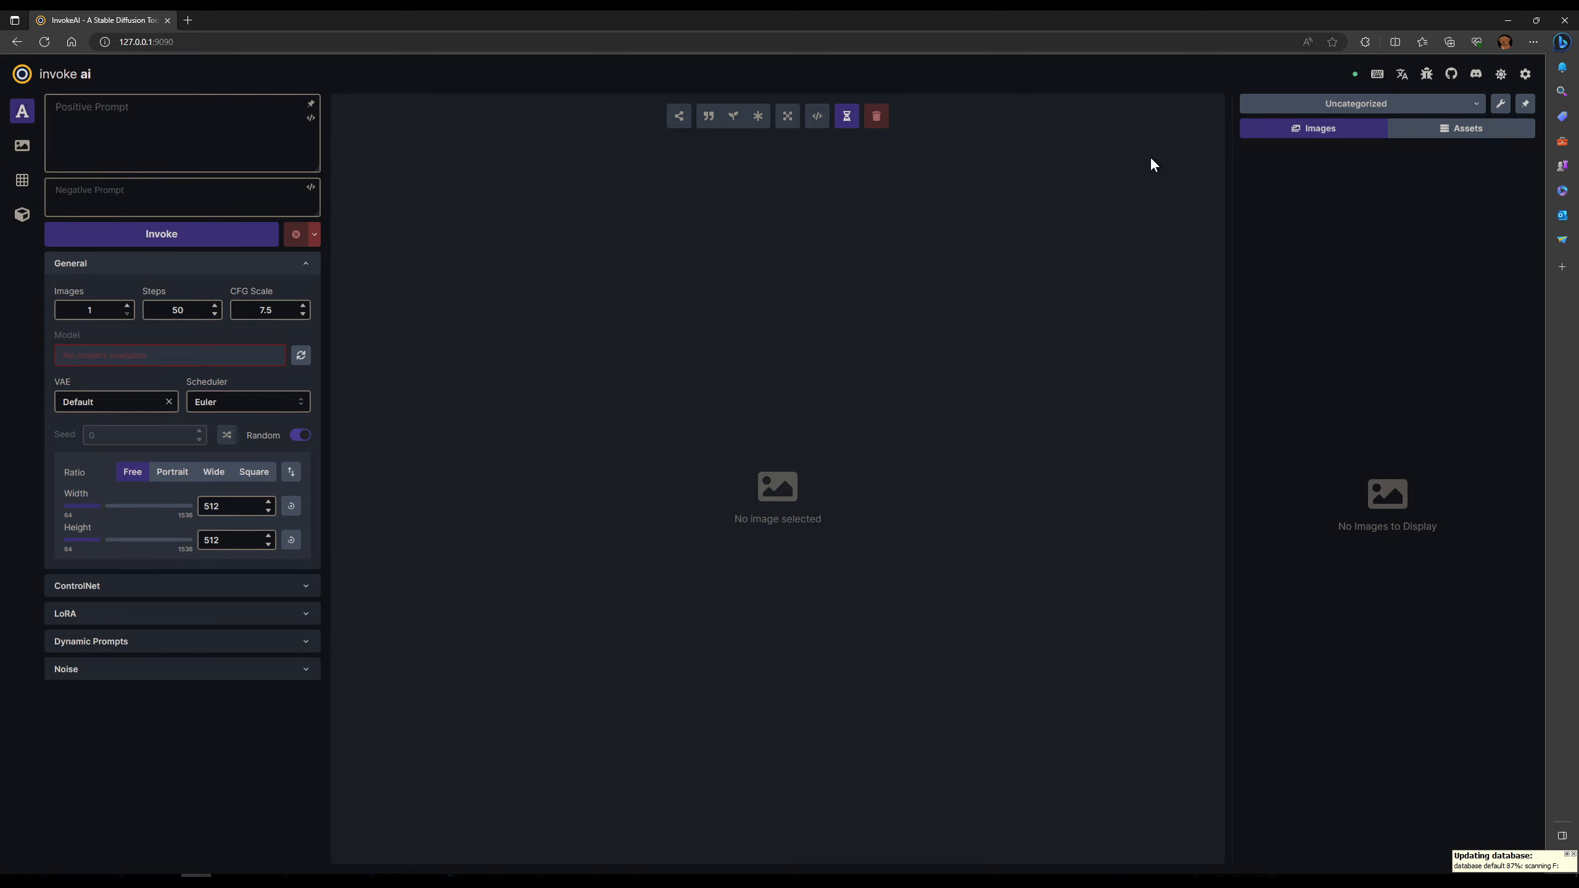
Enable Use Sliders For All Options and the experimental Nodes Editor in the InvokeAI settings.
click(1525, 76)
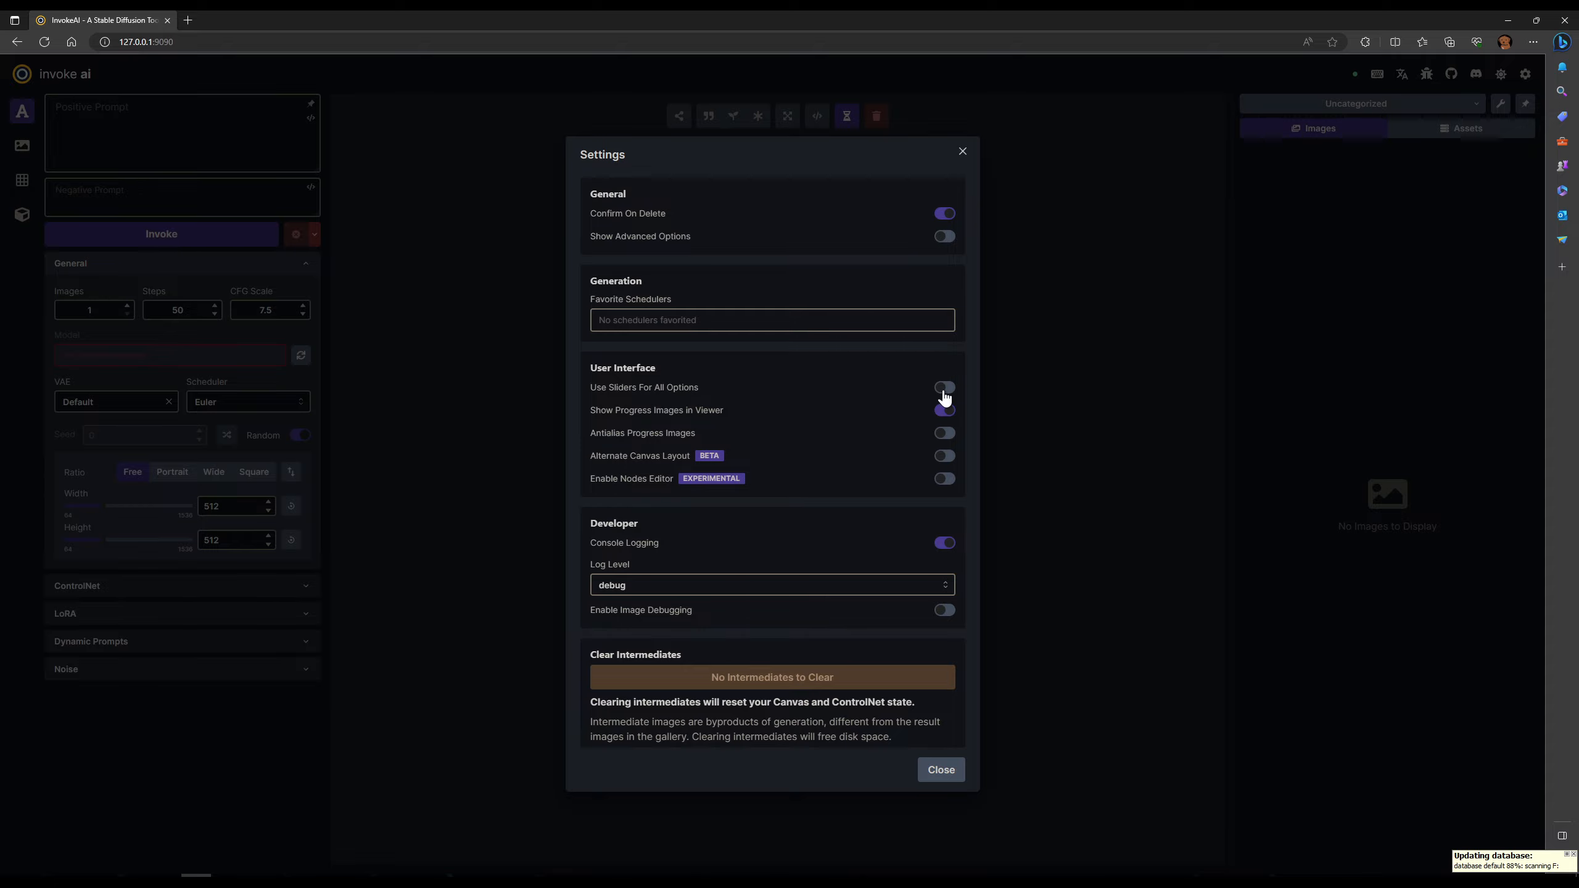
click(942, 390)
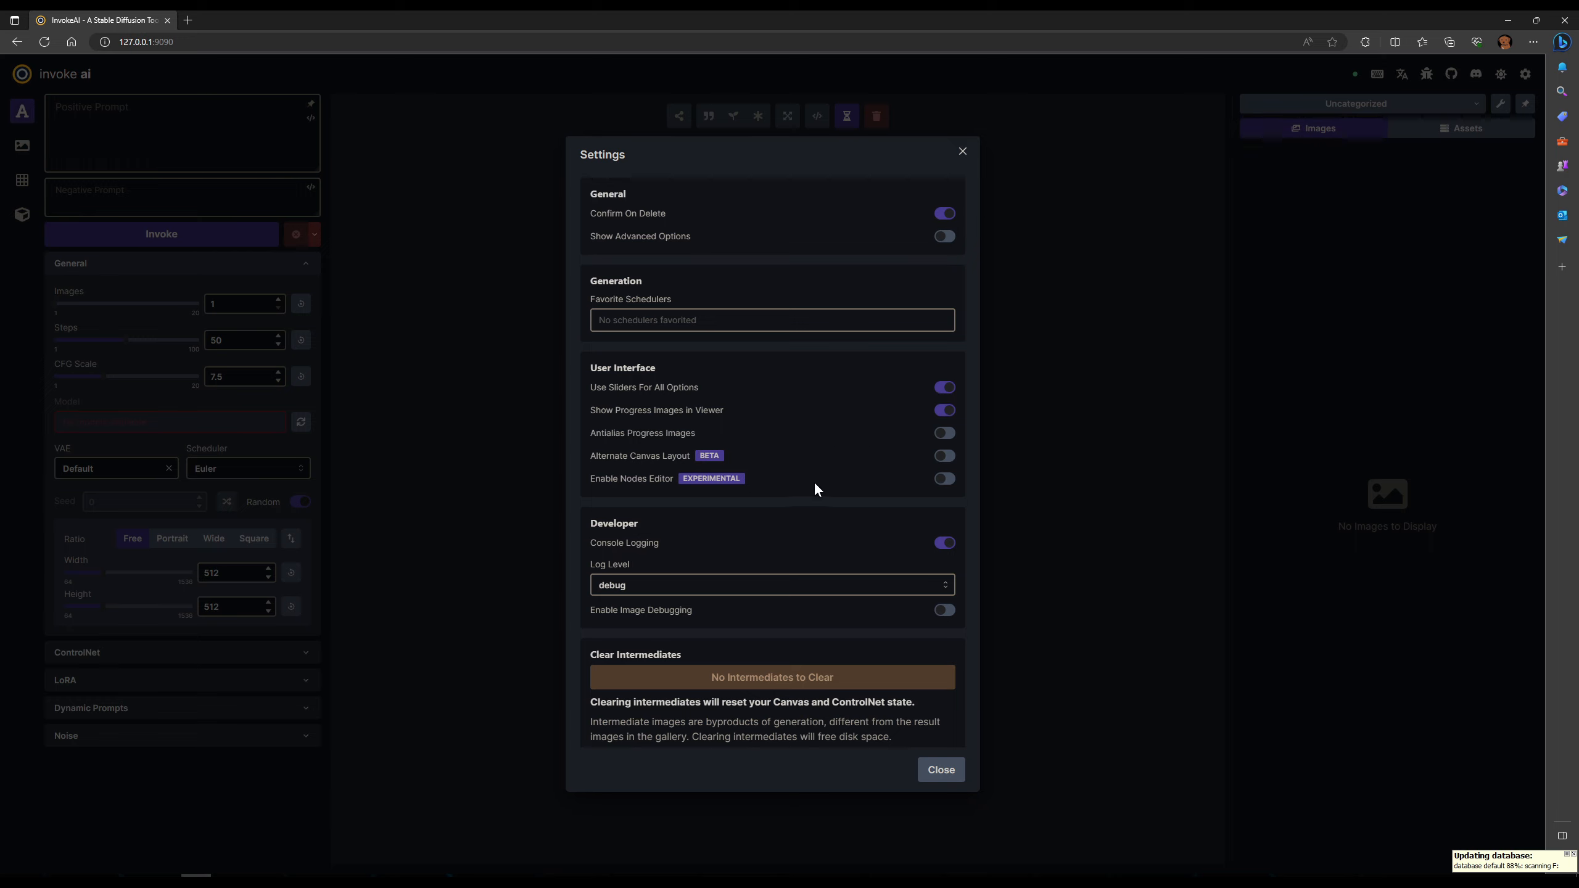
click(943, 480)
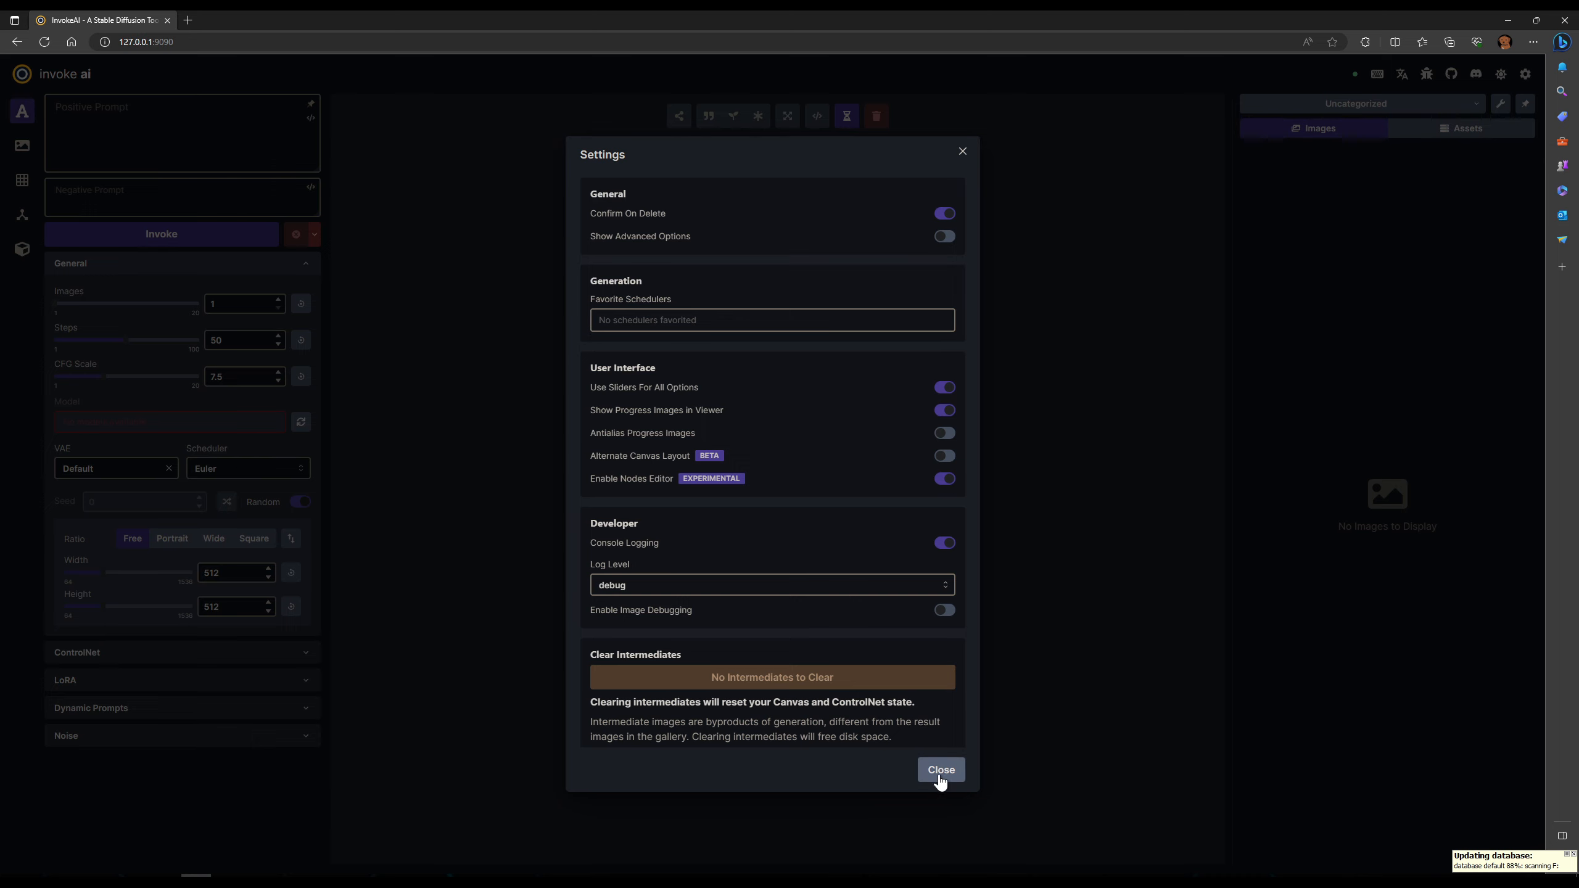
click(940, 779)
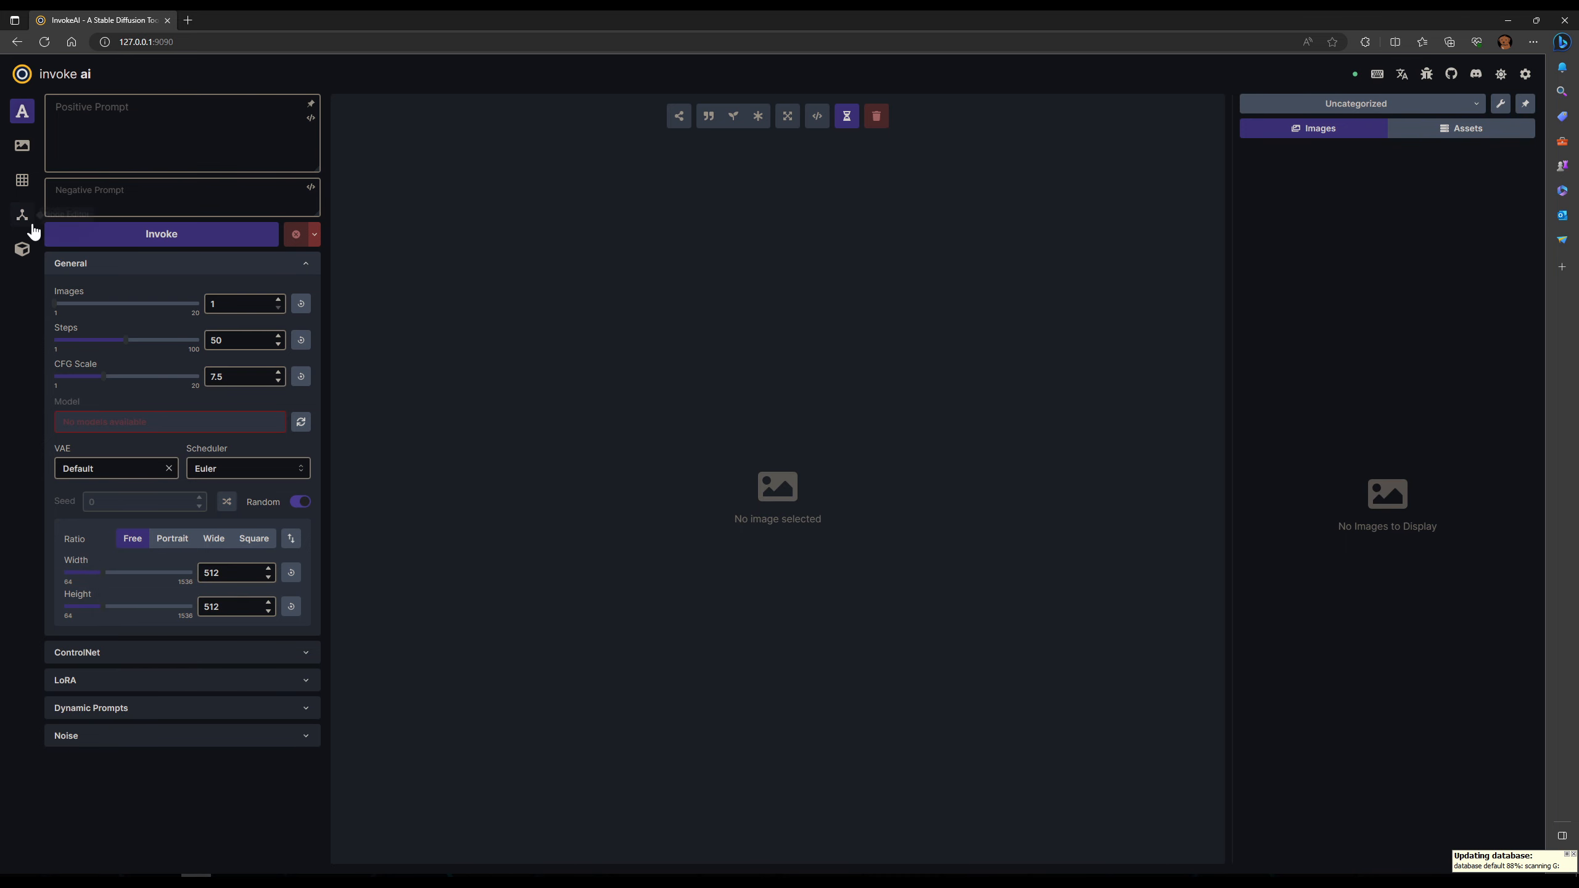
Open the node editor and search the available nodes for "check".
click(22, 218)
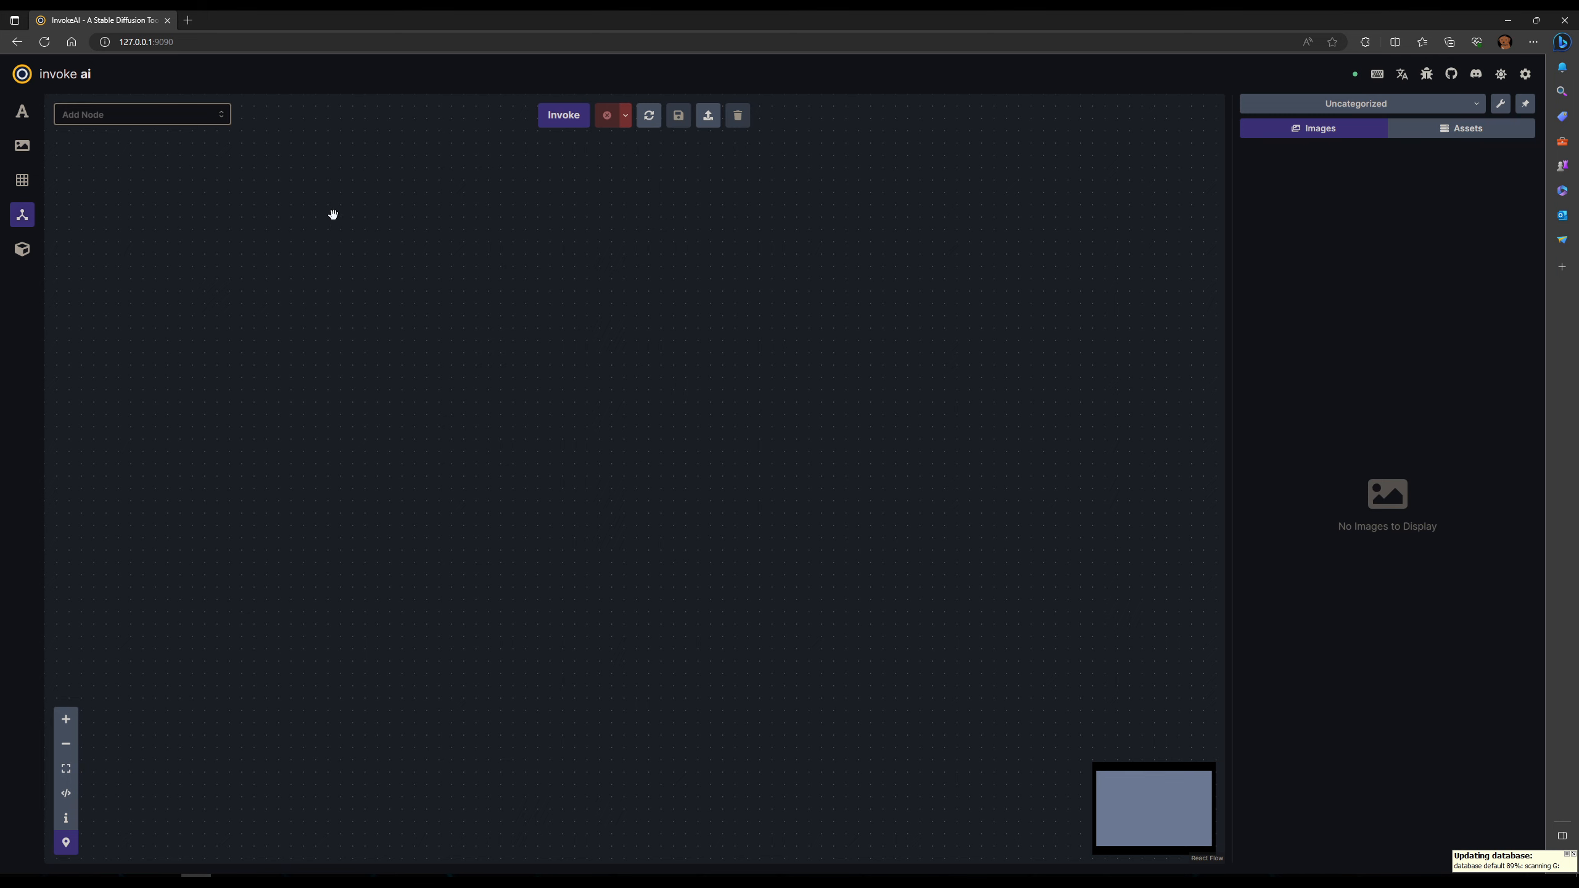
right_click(335, 274)
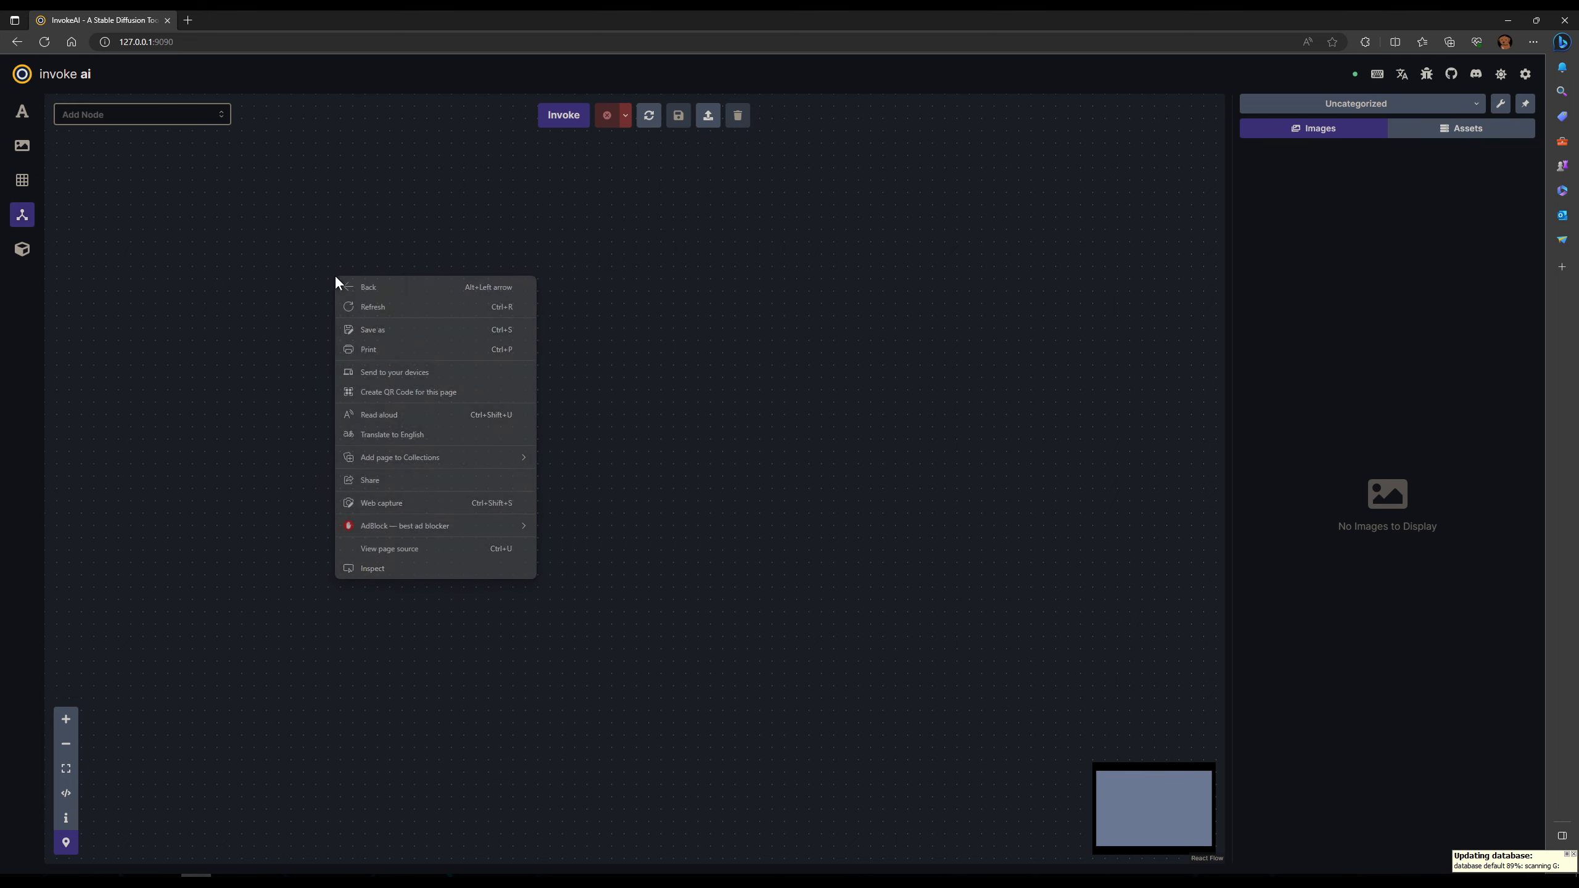
click(285, 244)
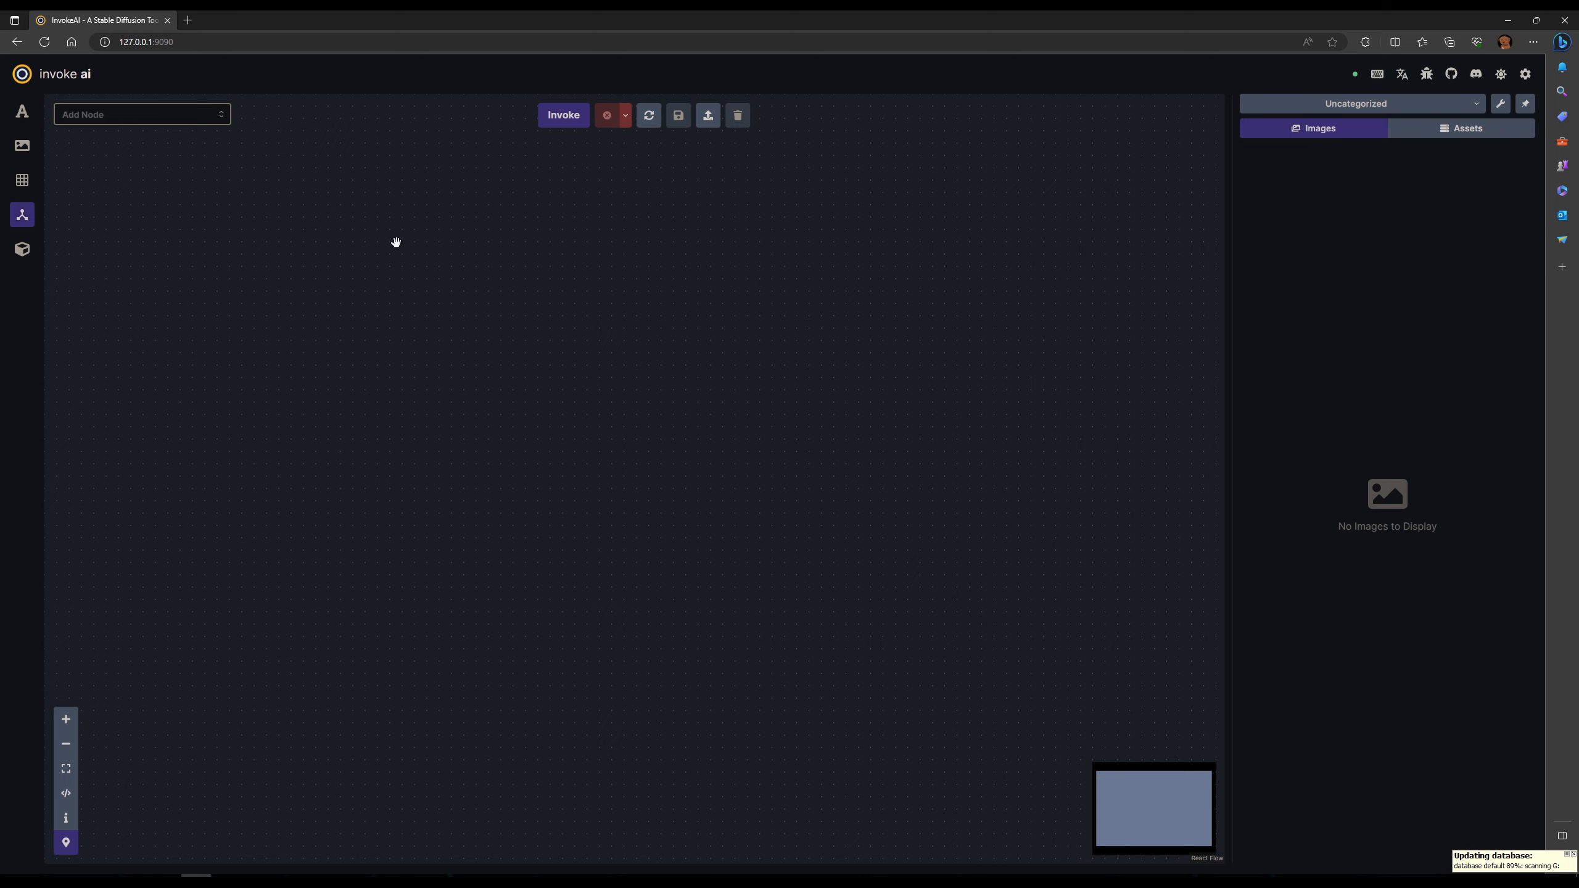
click(152, 114)
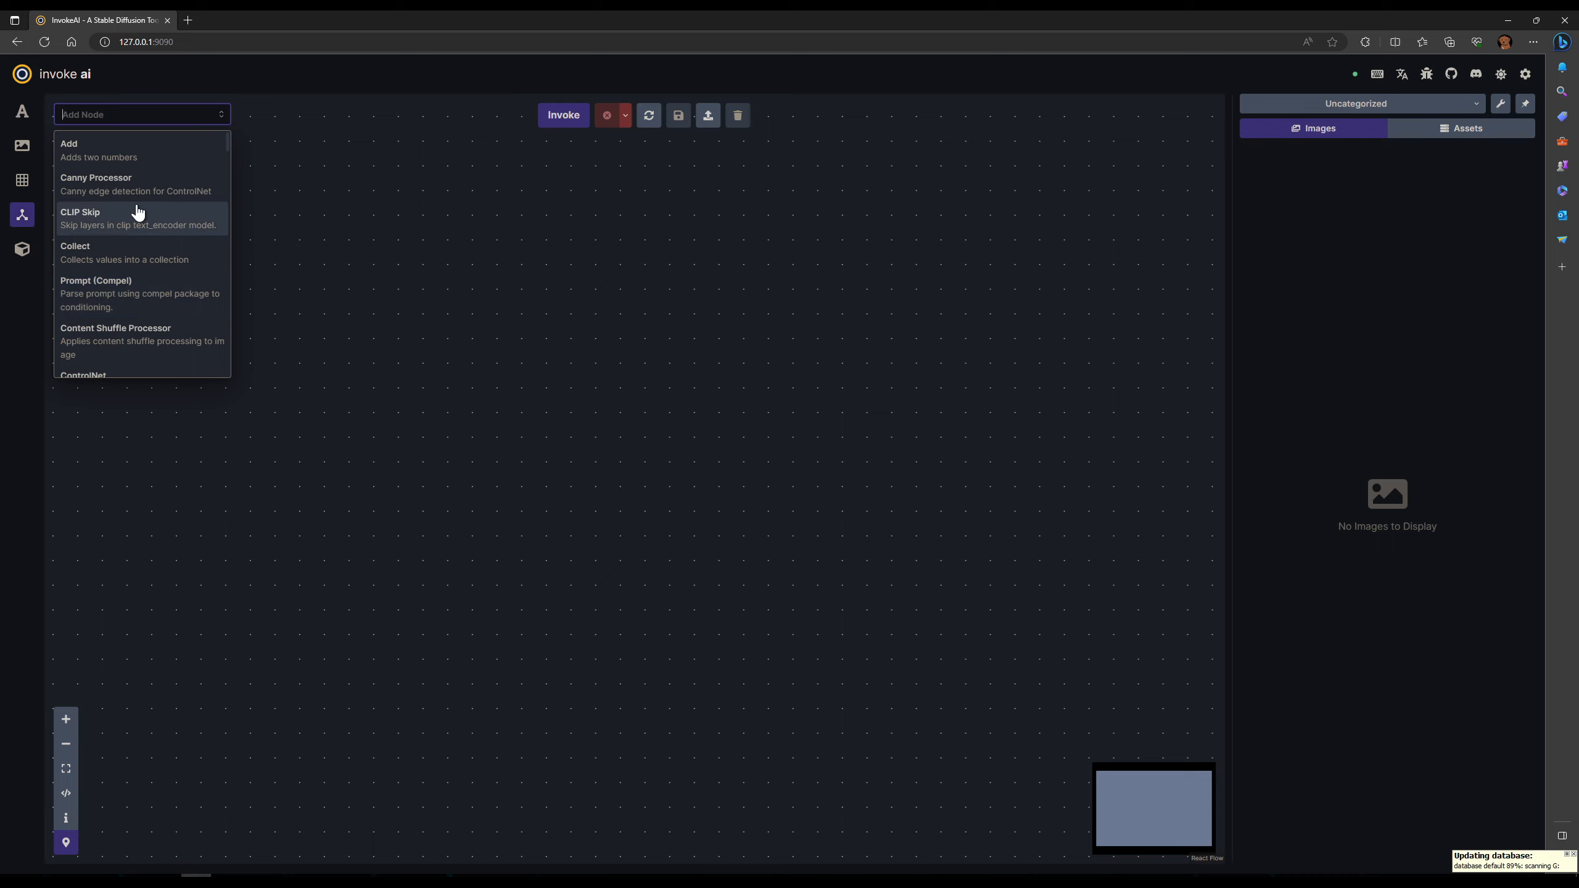
text(check)
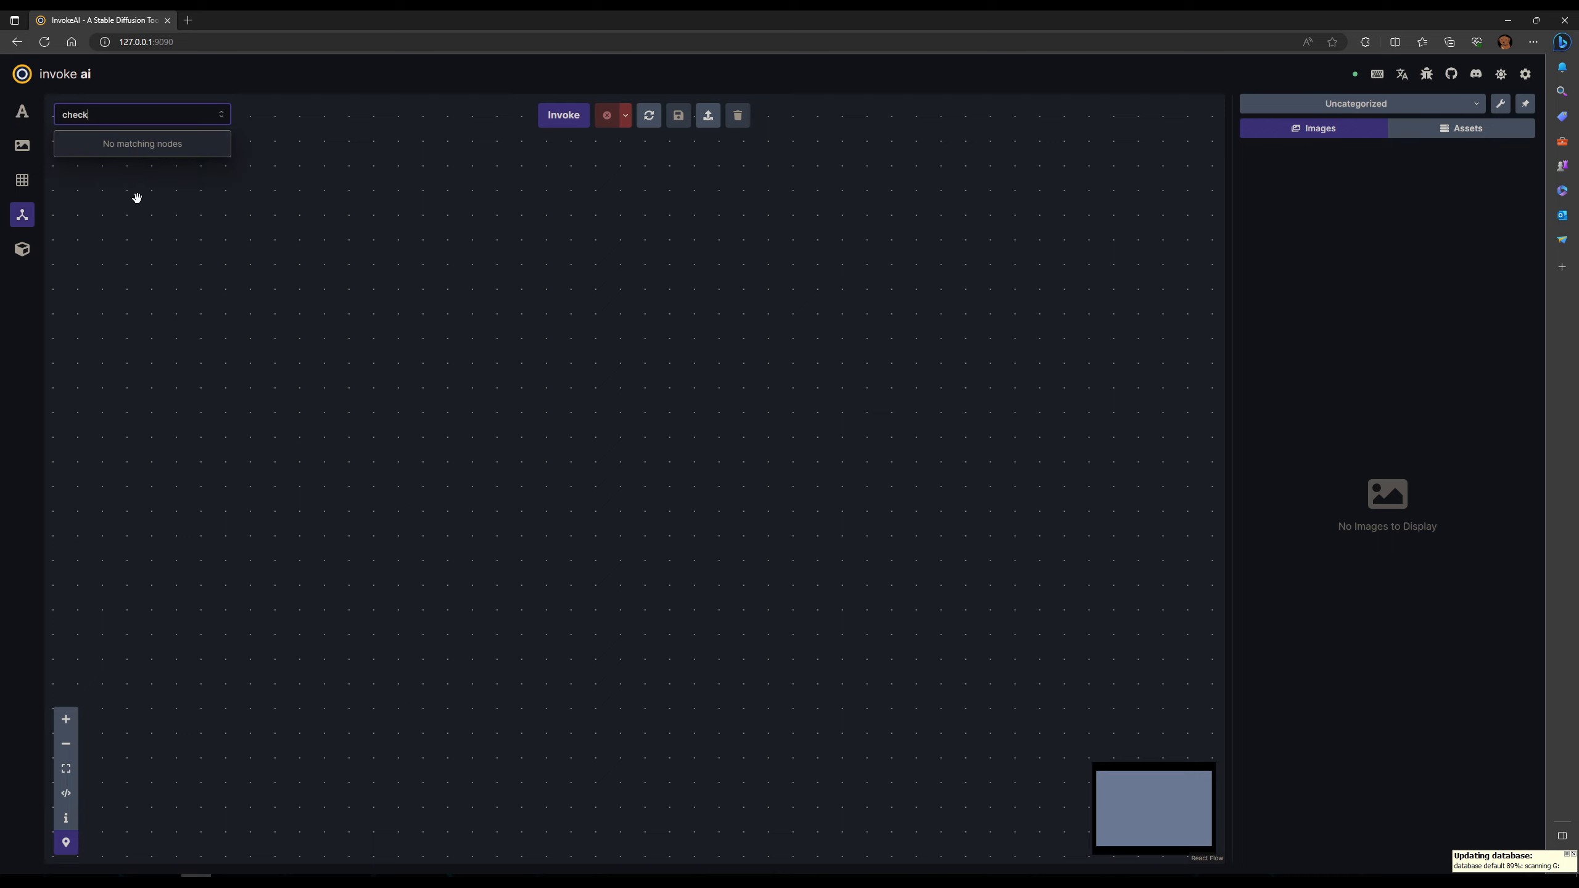
Search the nodes for "mod", add an SDXL Model Loader node, and set its model to stable-diffusion-xl-base-0-9.
key(BackSpace)
key(BackSpace)
key(BackSpace)
key(BackSpace)
key(BackSpace)
text(mod)
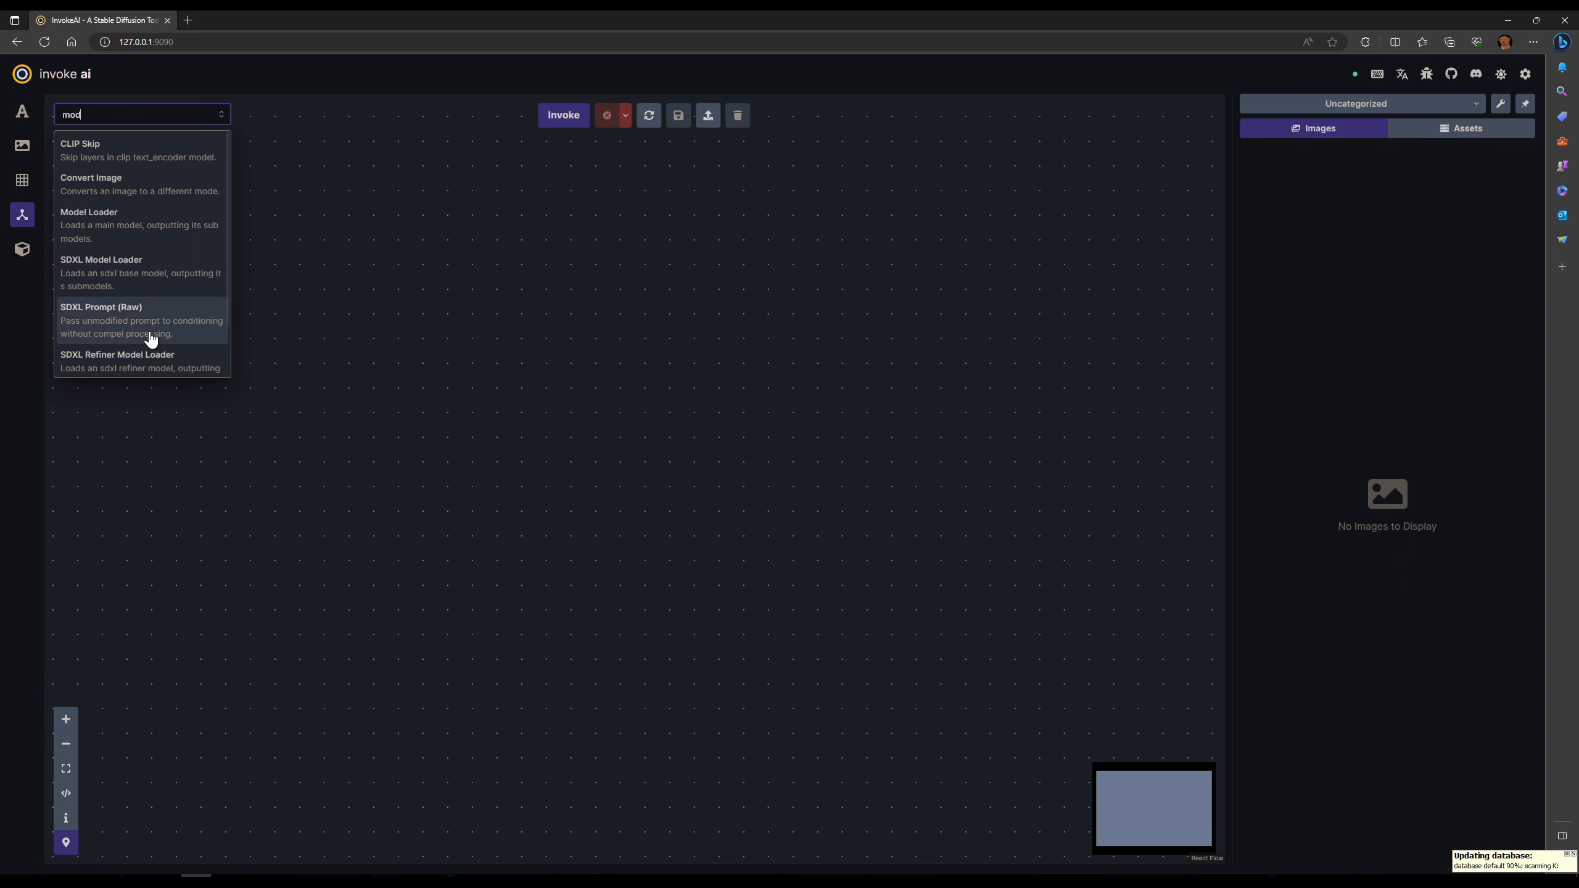
click(134, 270)
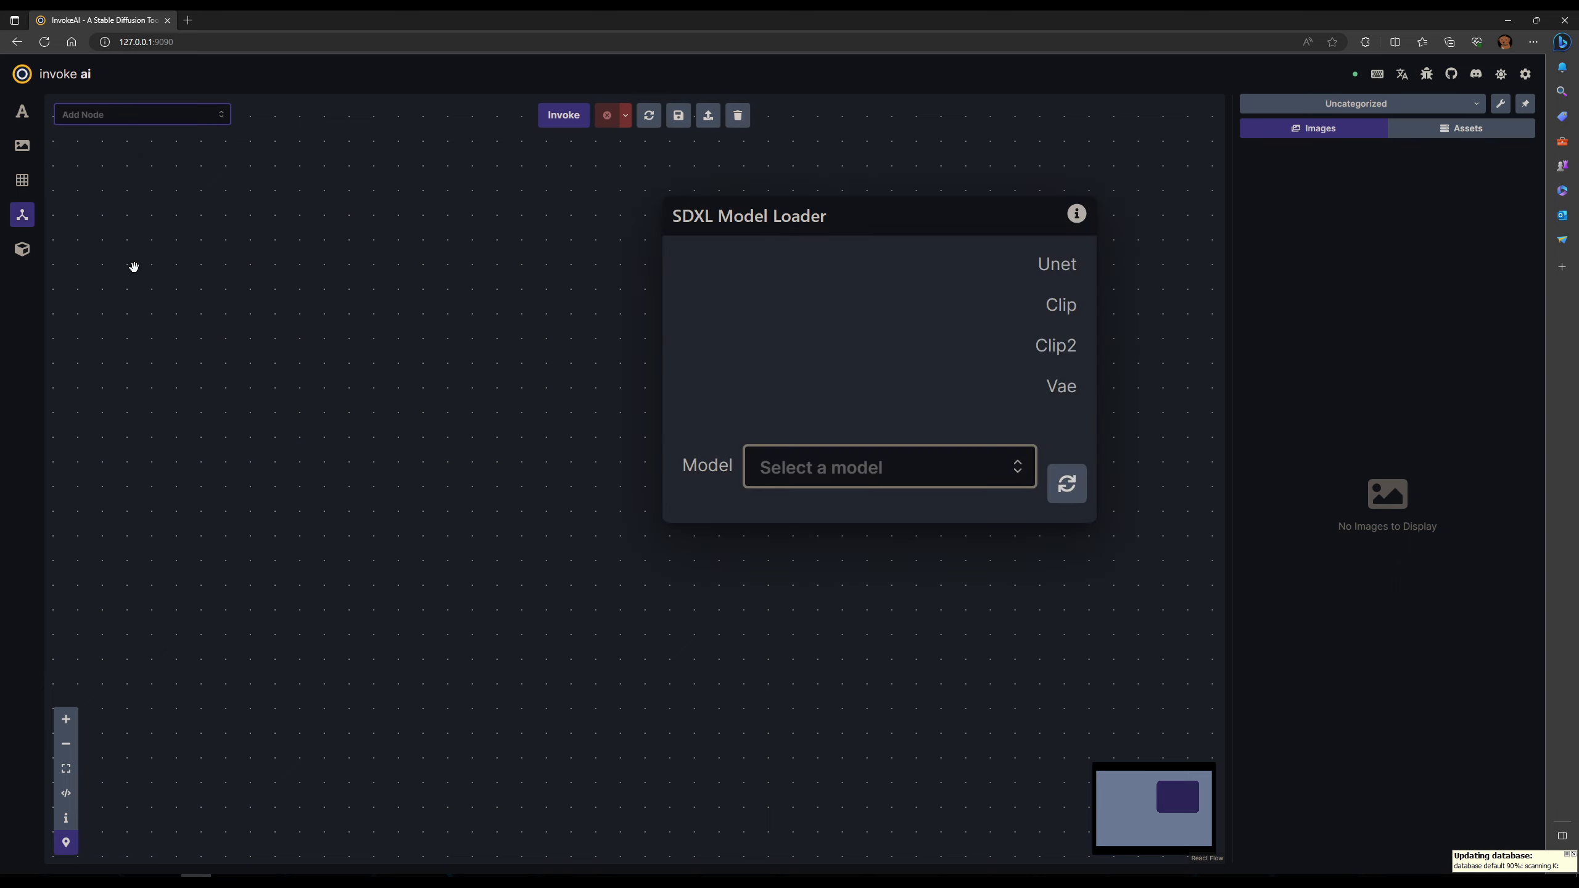
click(769, 453)
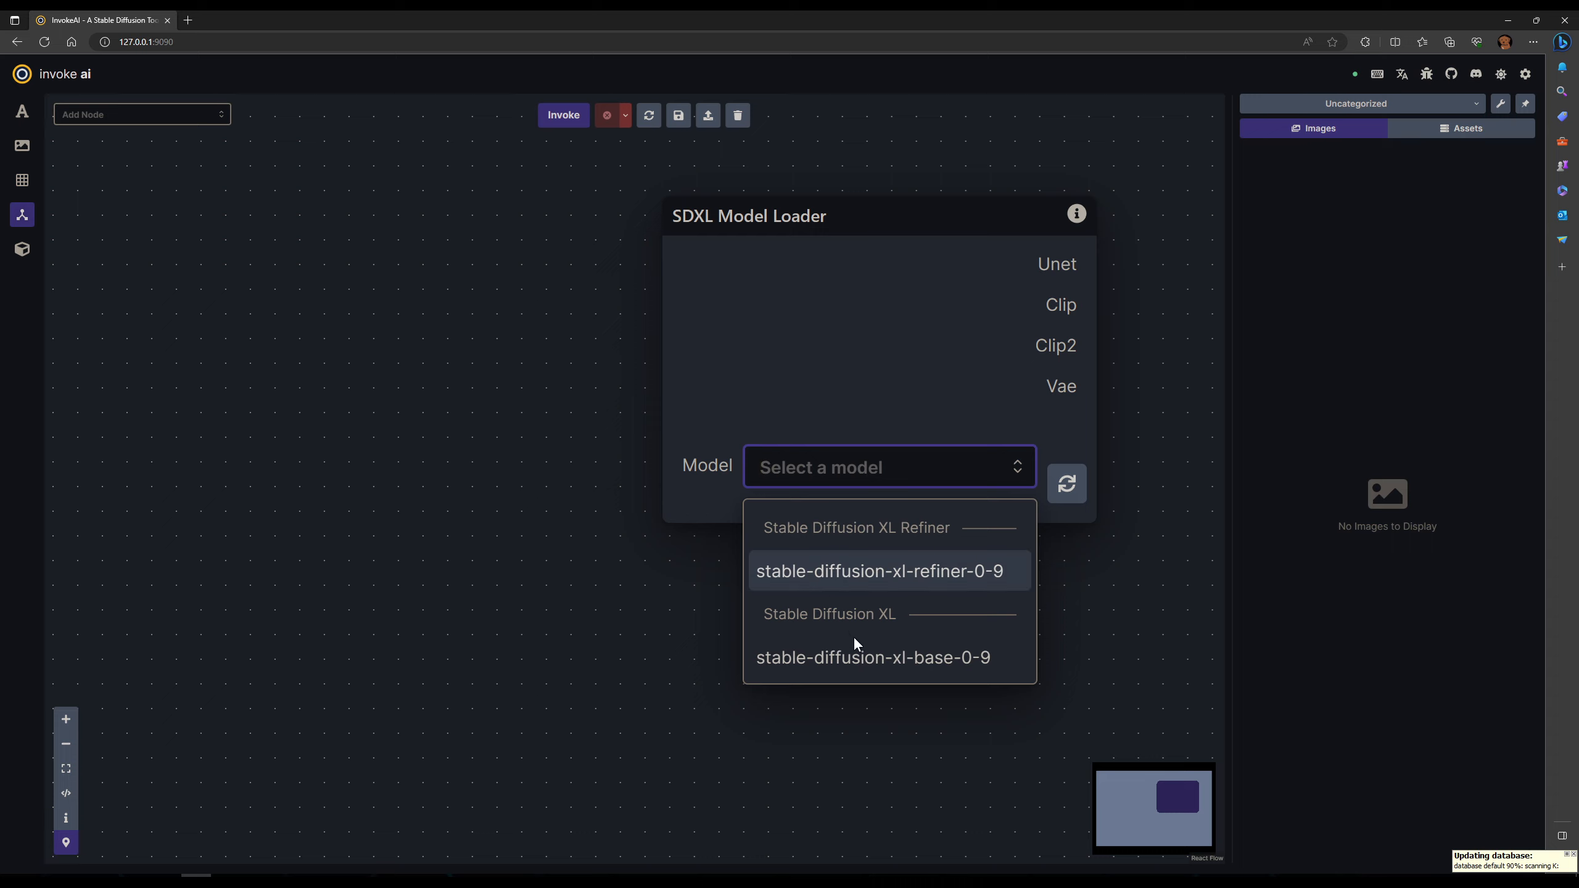
click(856, 656)
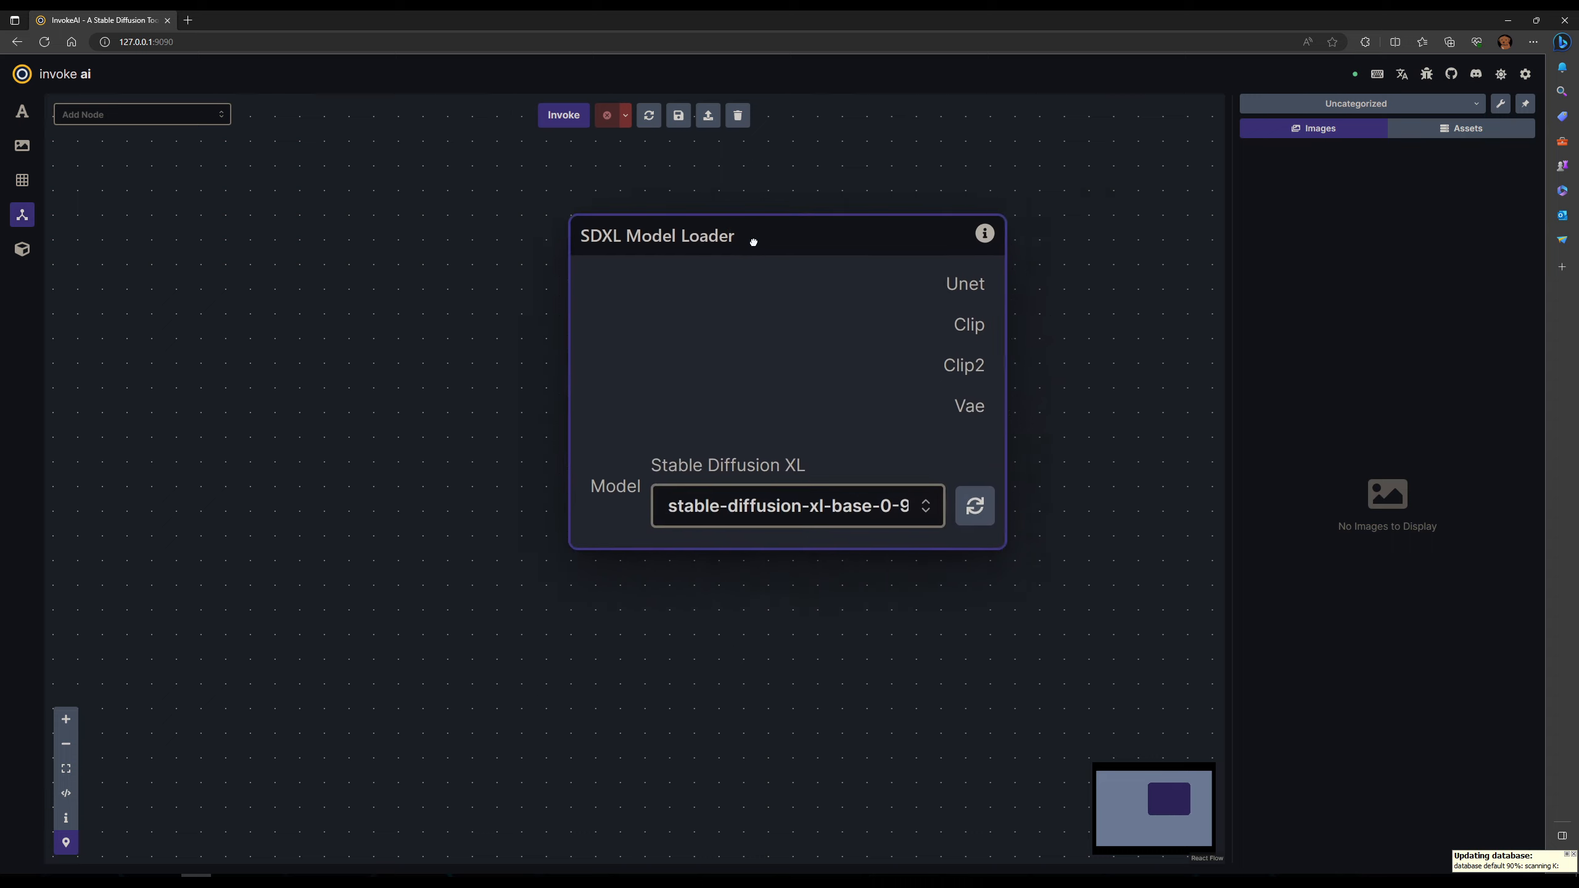
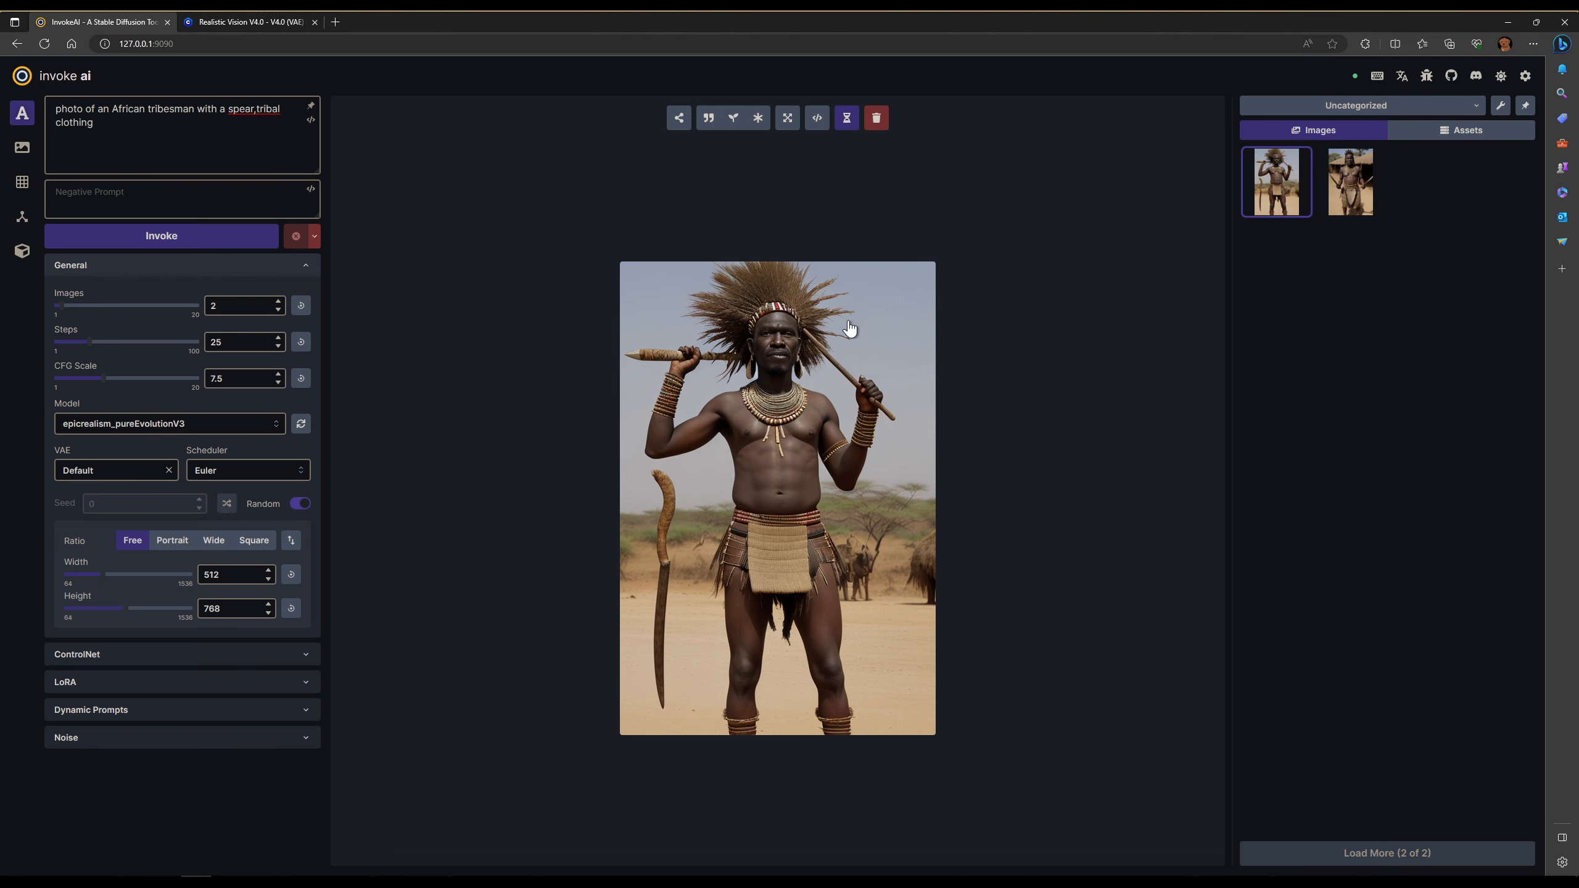
Look at the ESRGAN upscaling options for the generated tribesman image without upscaling it.
click(788, 125)
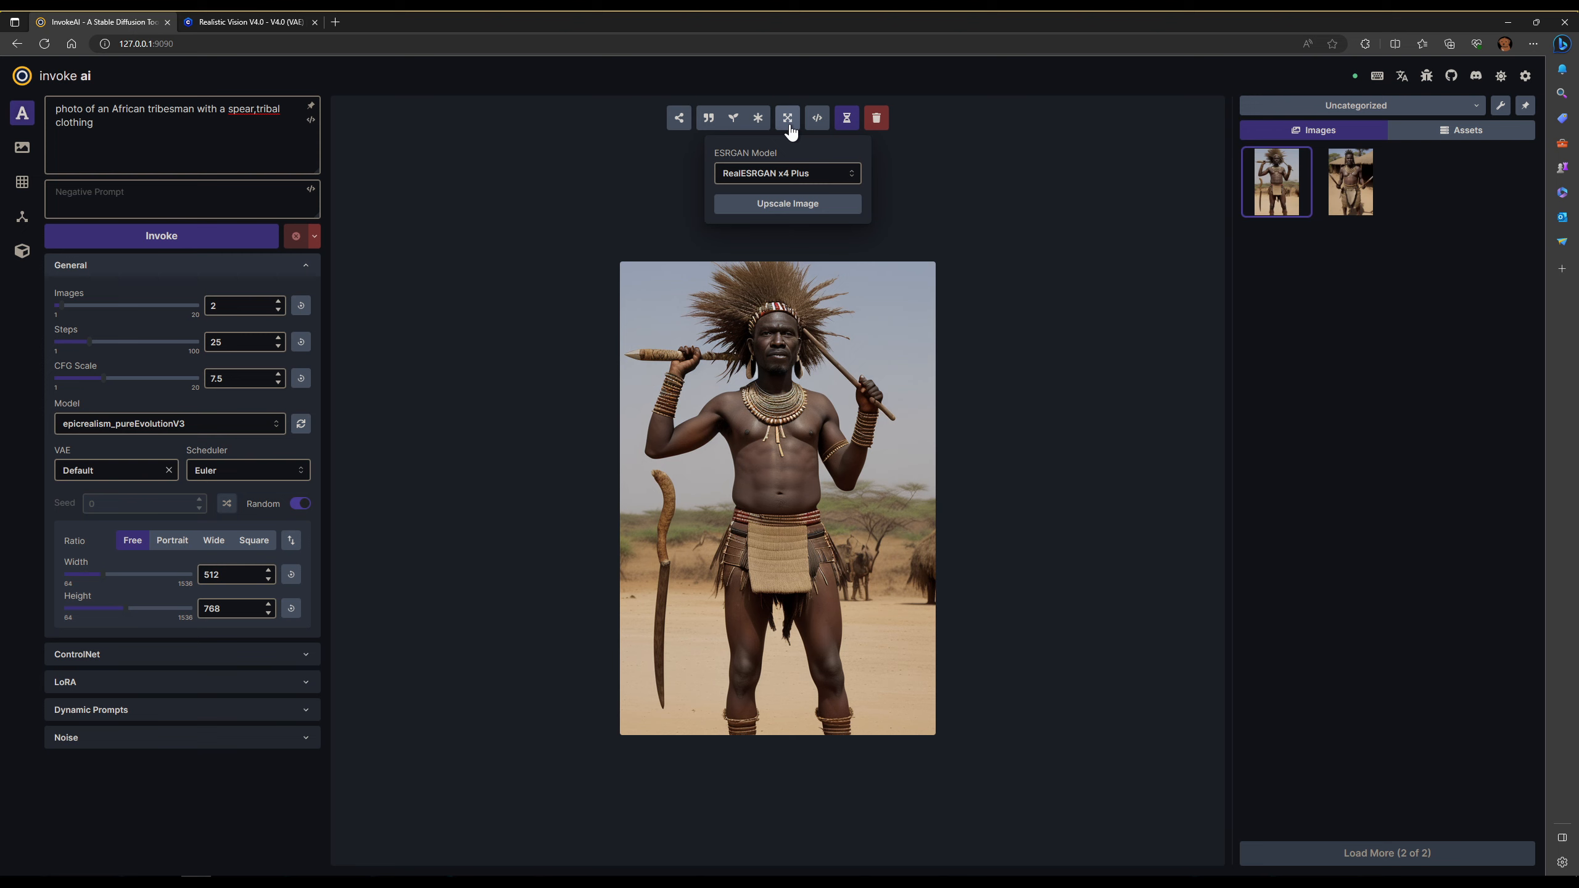
click(790, 132)
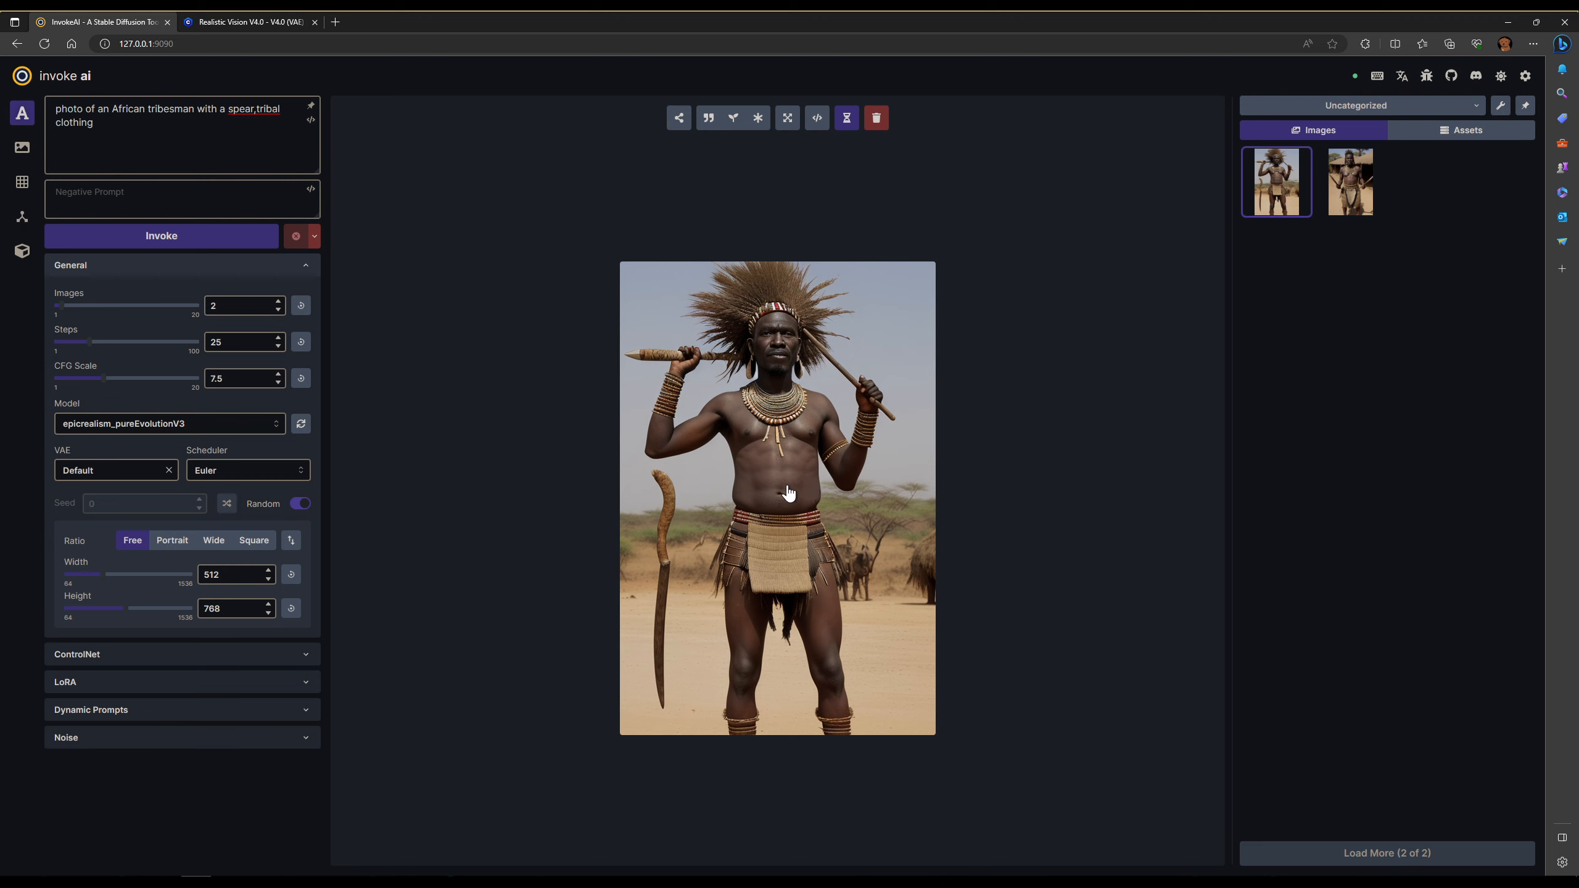
Inspect the first tribesman image enlarged in a separate browser tab, and view the second gallery image back in InvokeAI.
right_click(802, 273)
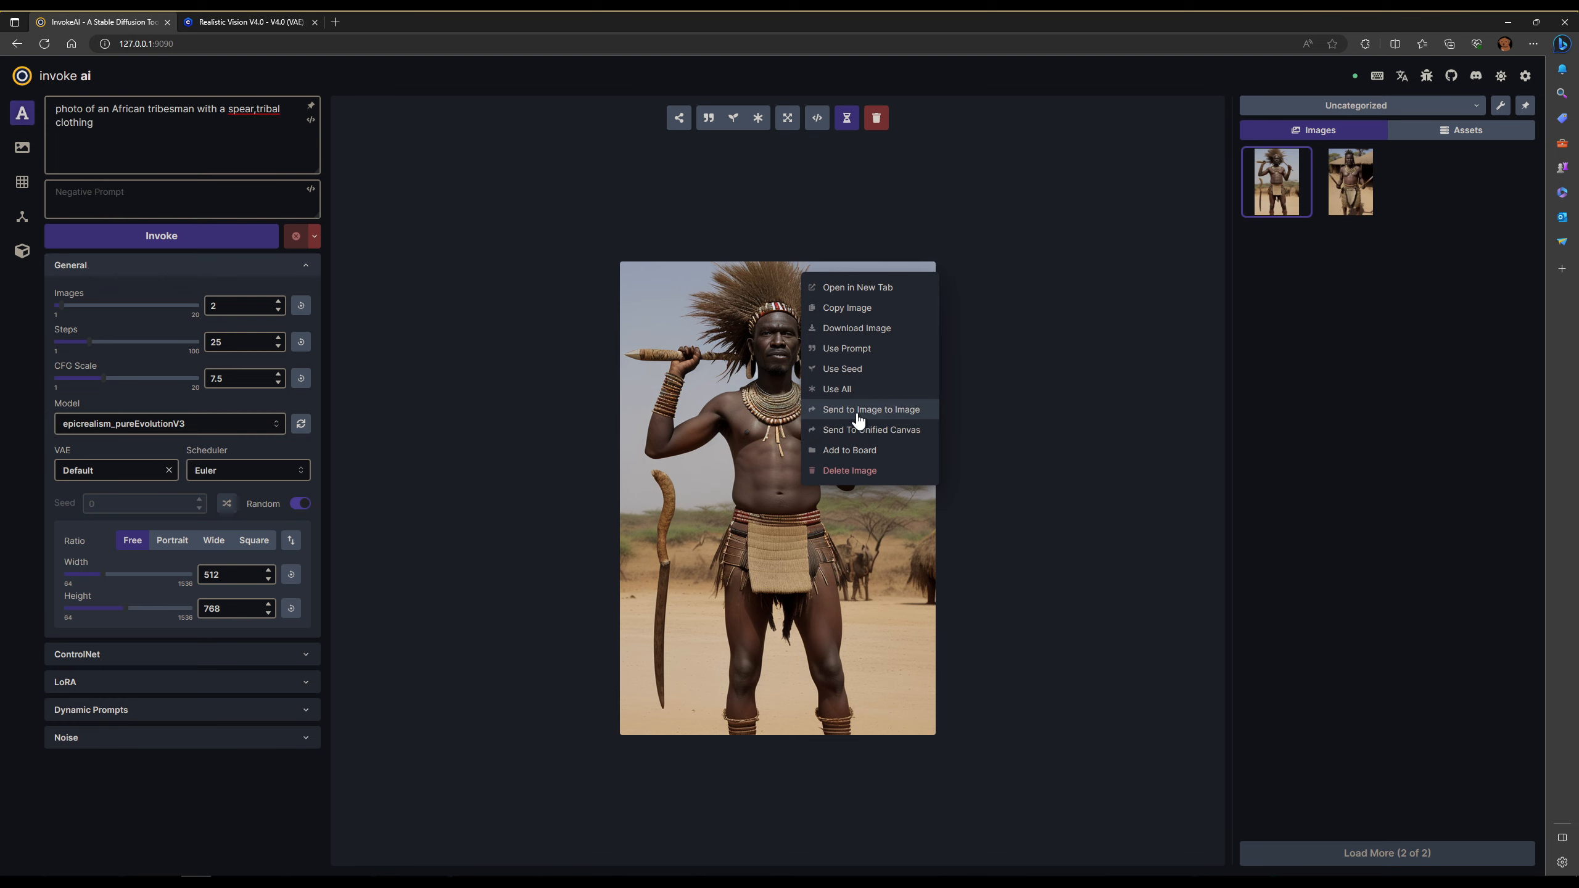
click(877, 290)
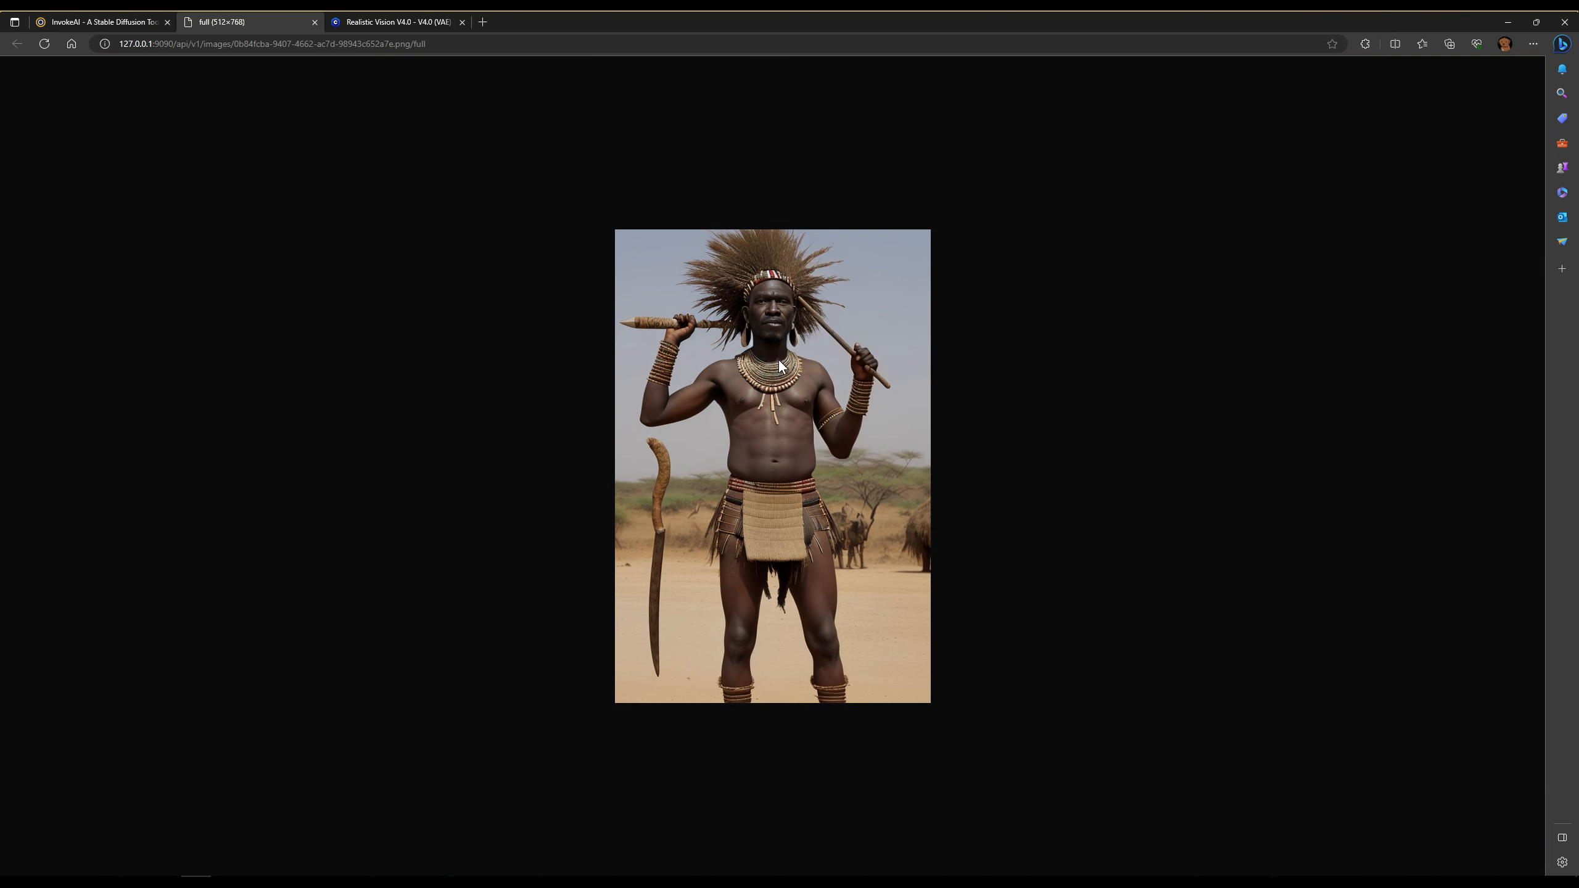
ctrl+scroll(780, 367, up, 4)
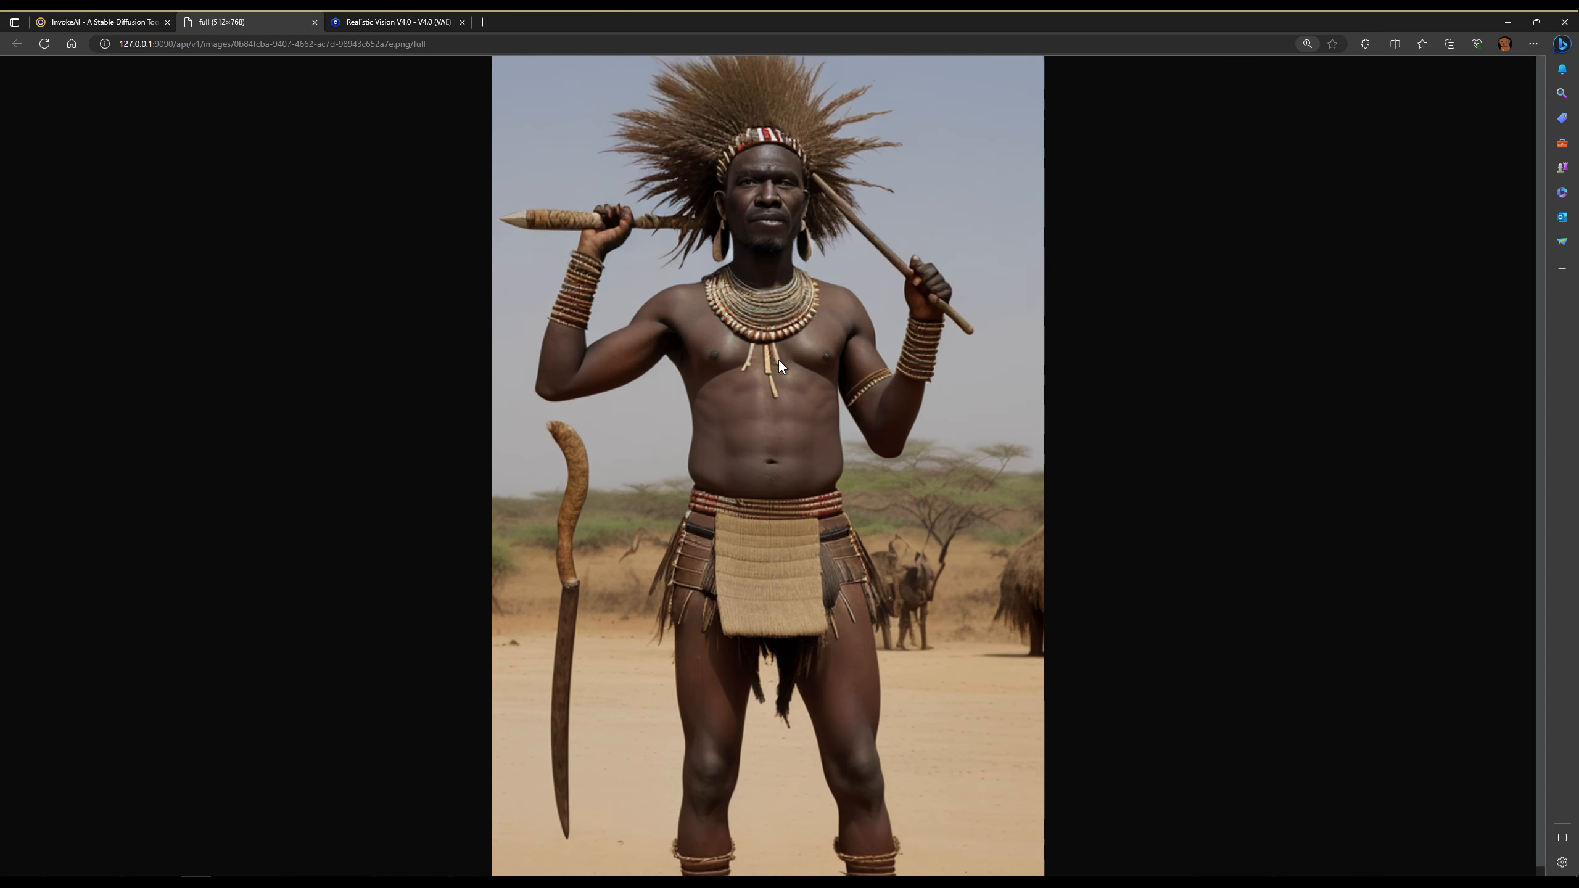
ctrl+scroll(781, 367, down, 1)
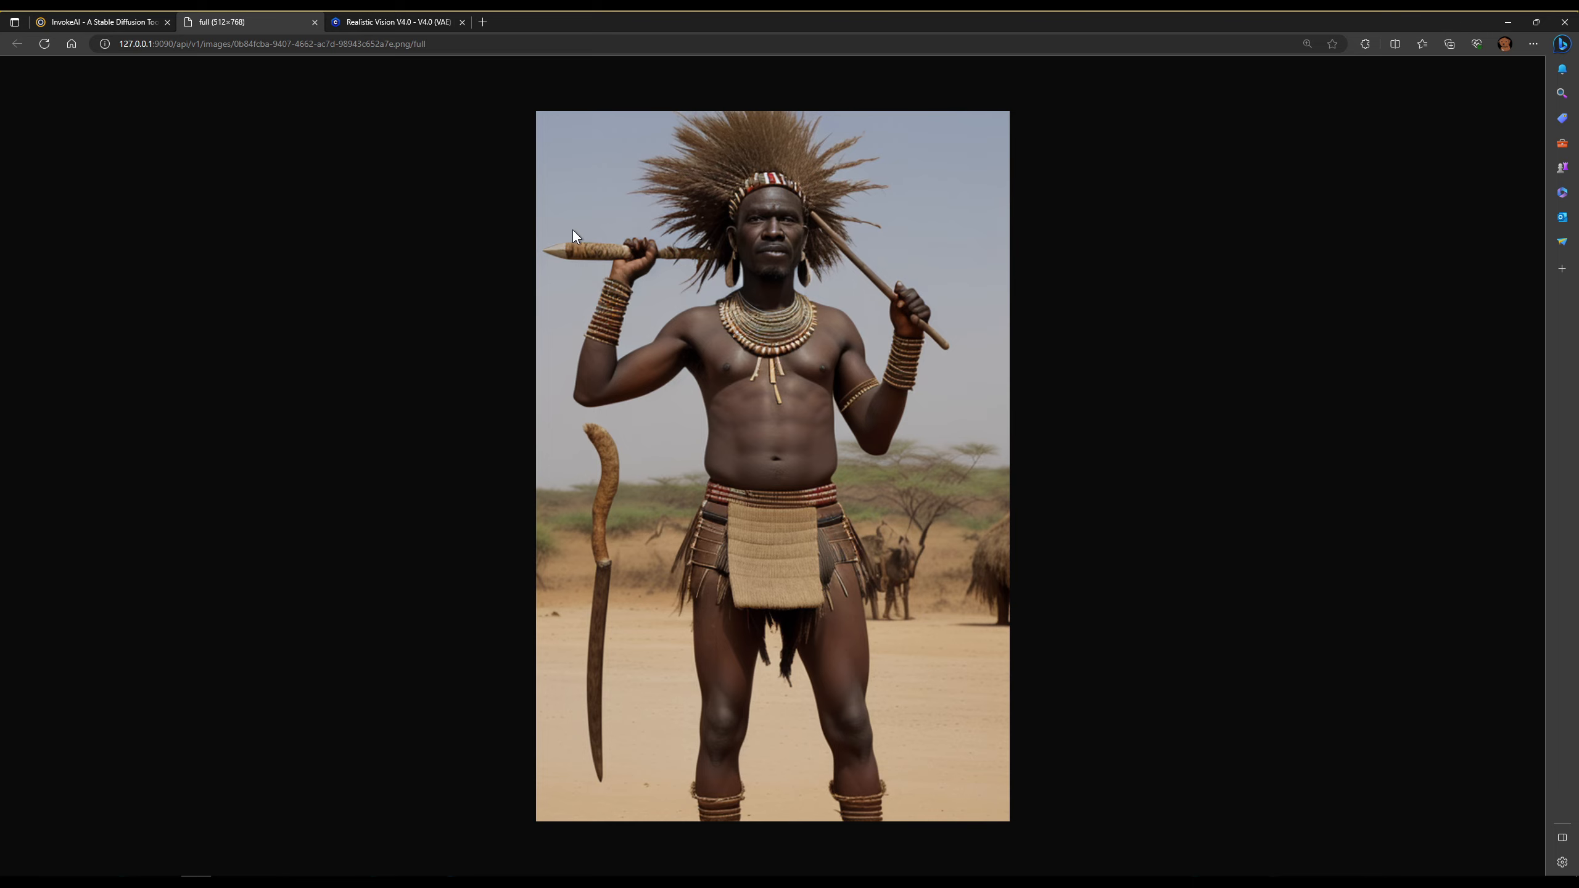
click(315, 22)
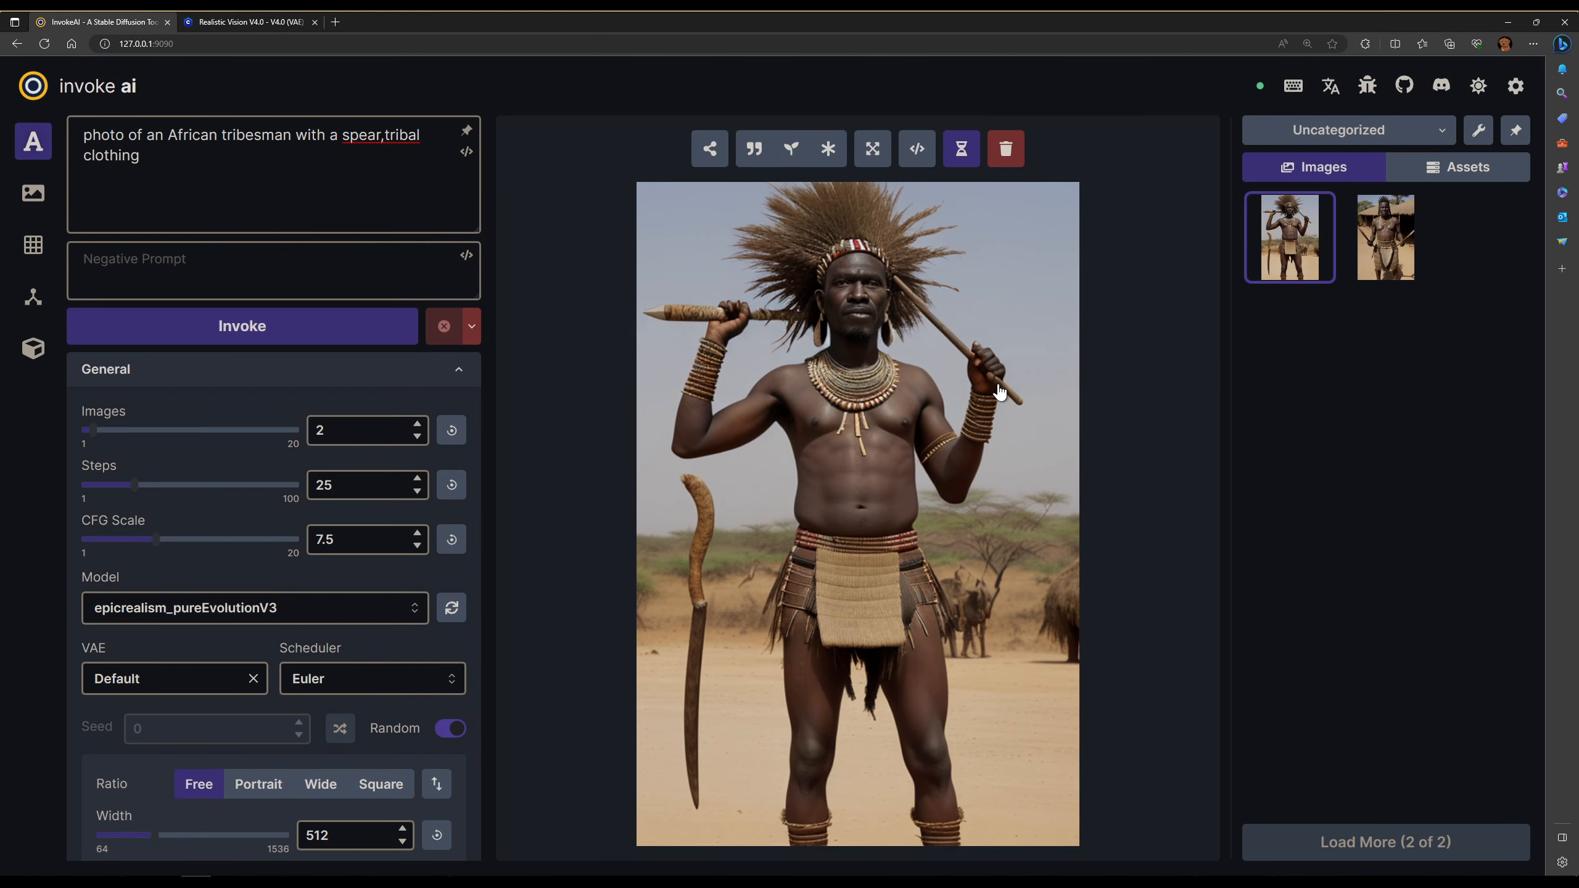
key(ctrl+minus)
key(ctrl+minus)
key(ctrl+minus)
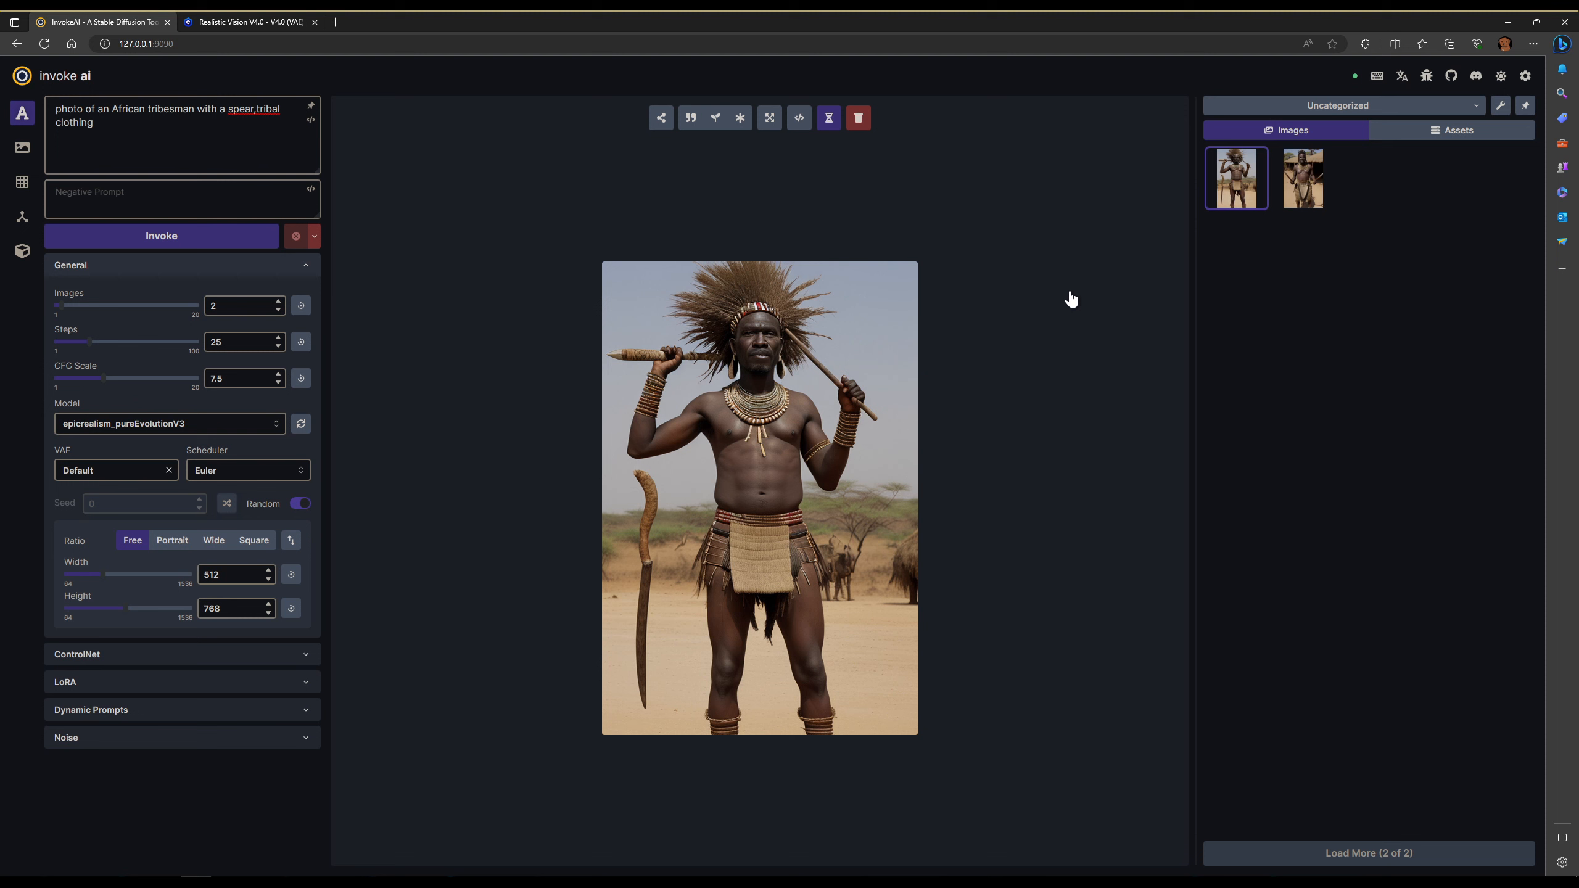
click(1313, 177)
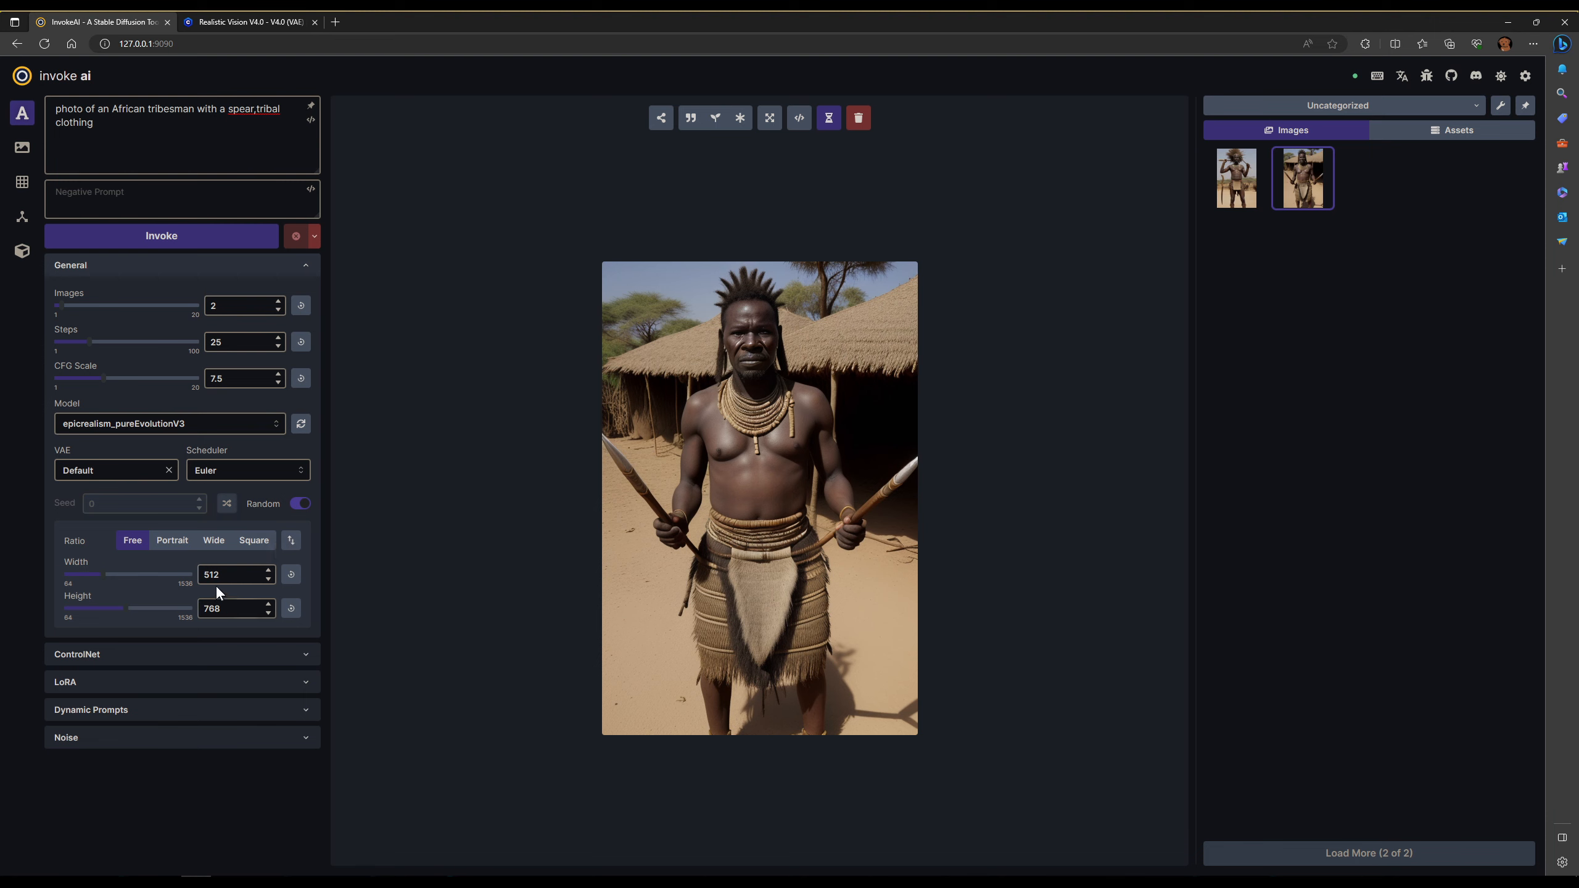
Try the Wide, Portrait and Free aspect ratios while increasing the image height.
click(217, 546)
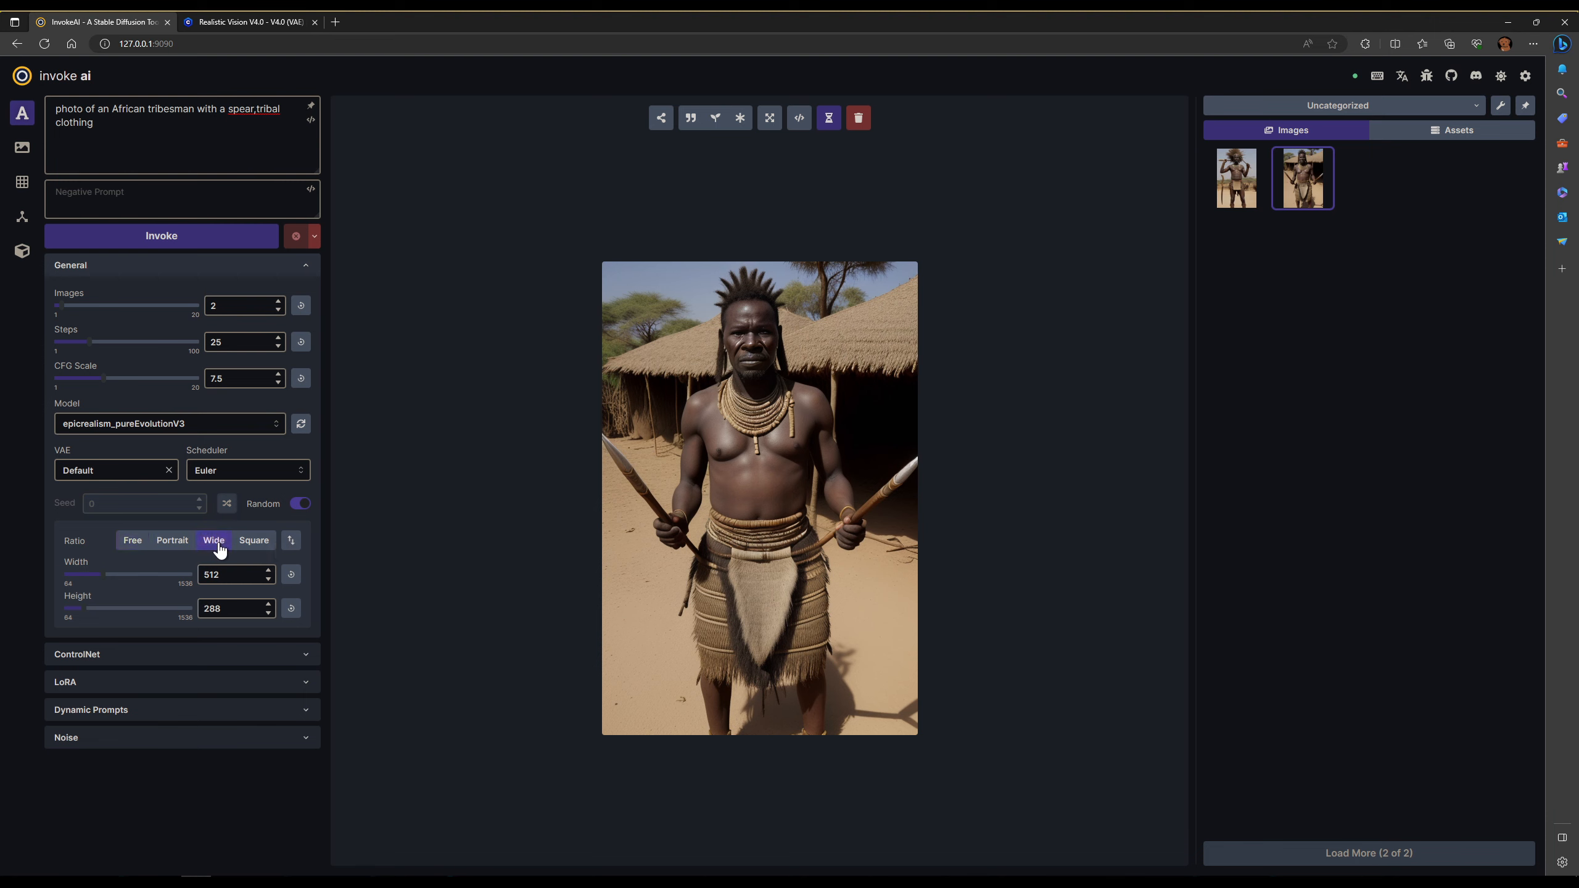
mouse_move(73, 607)
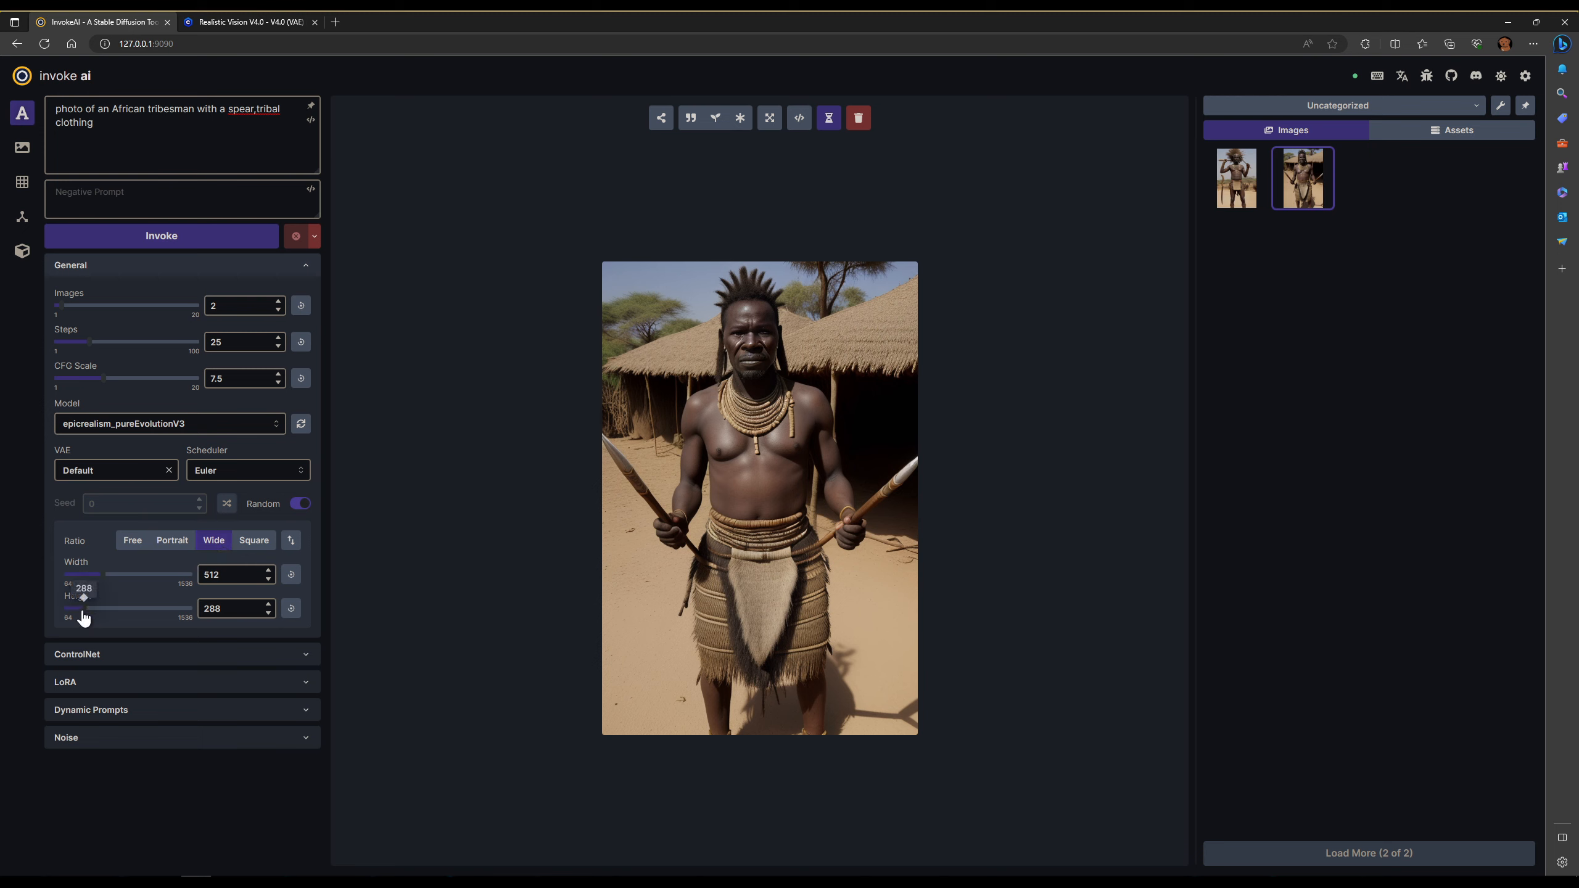
drag(86, 617, 107, 618)
click(173, 541)
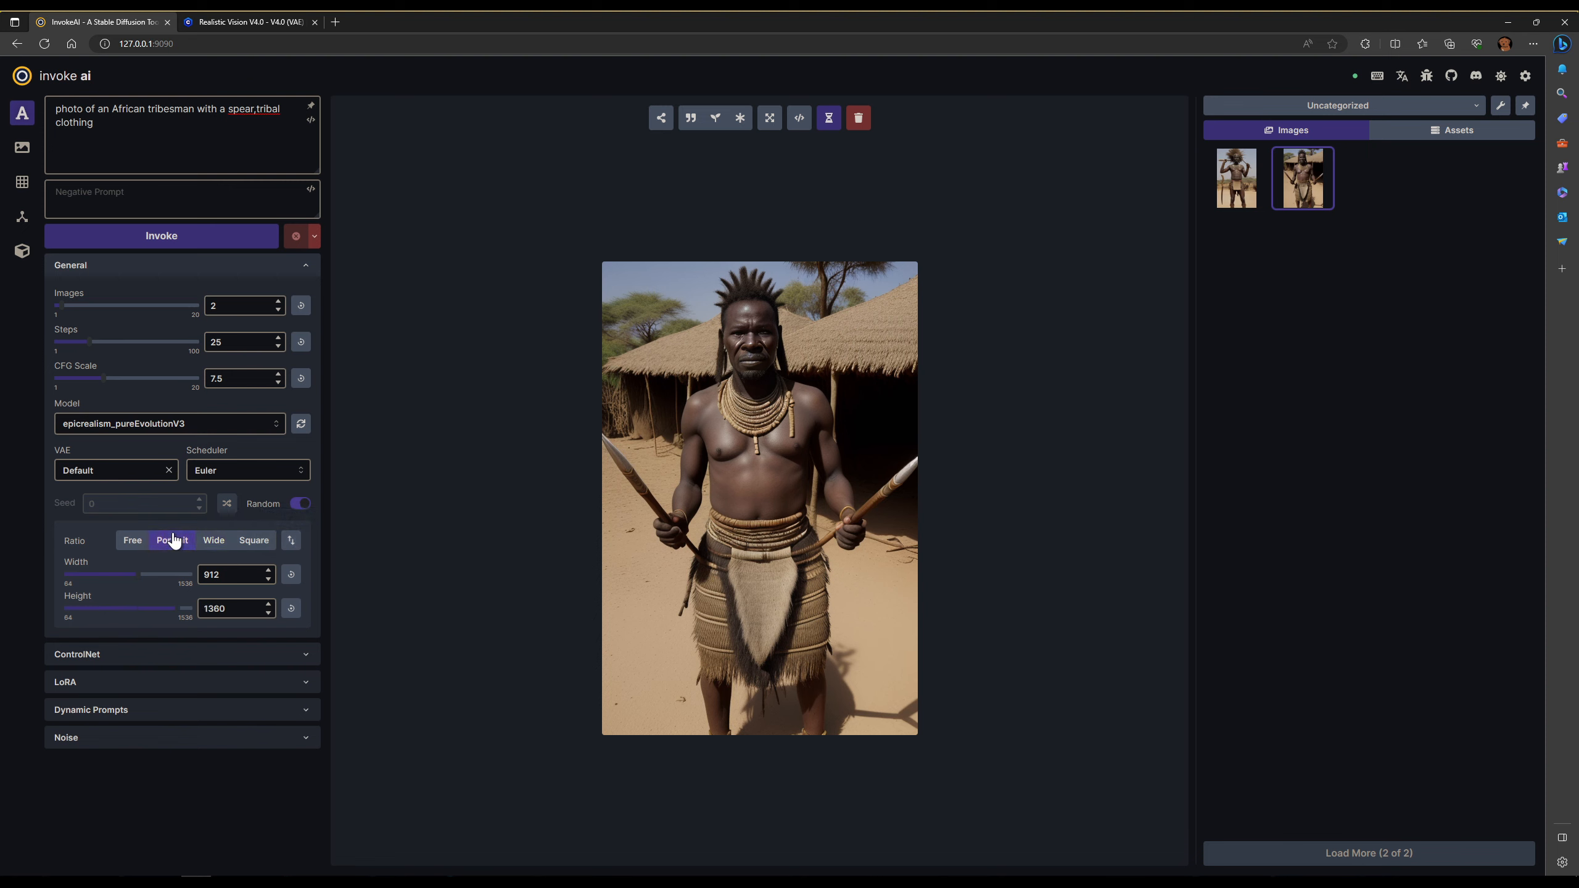
click(133, 540)
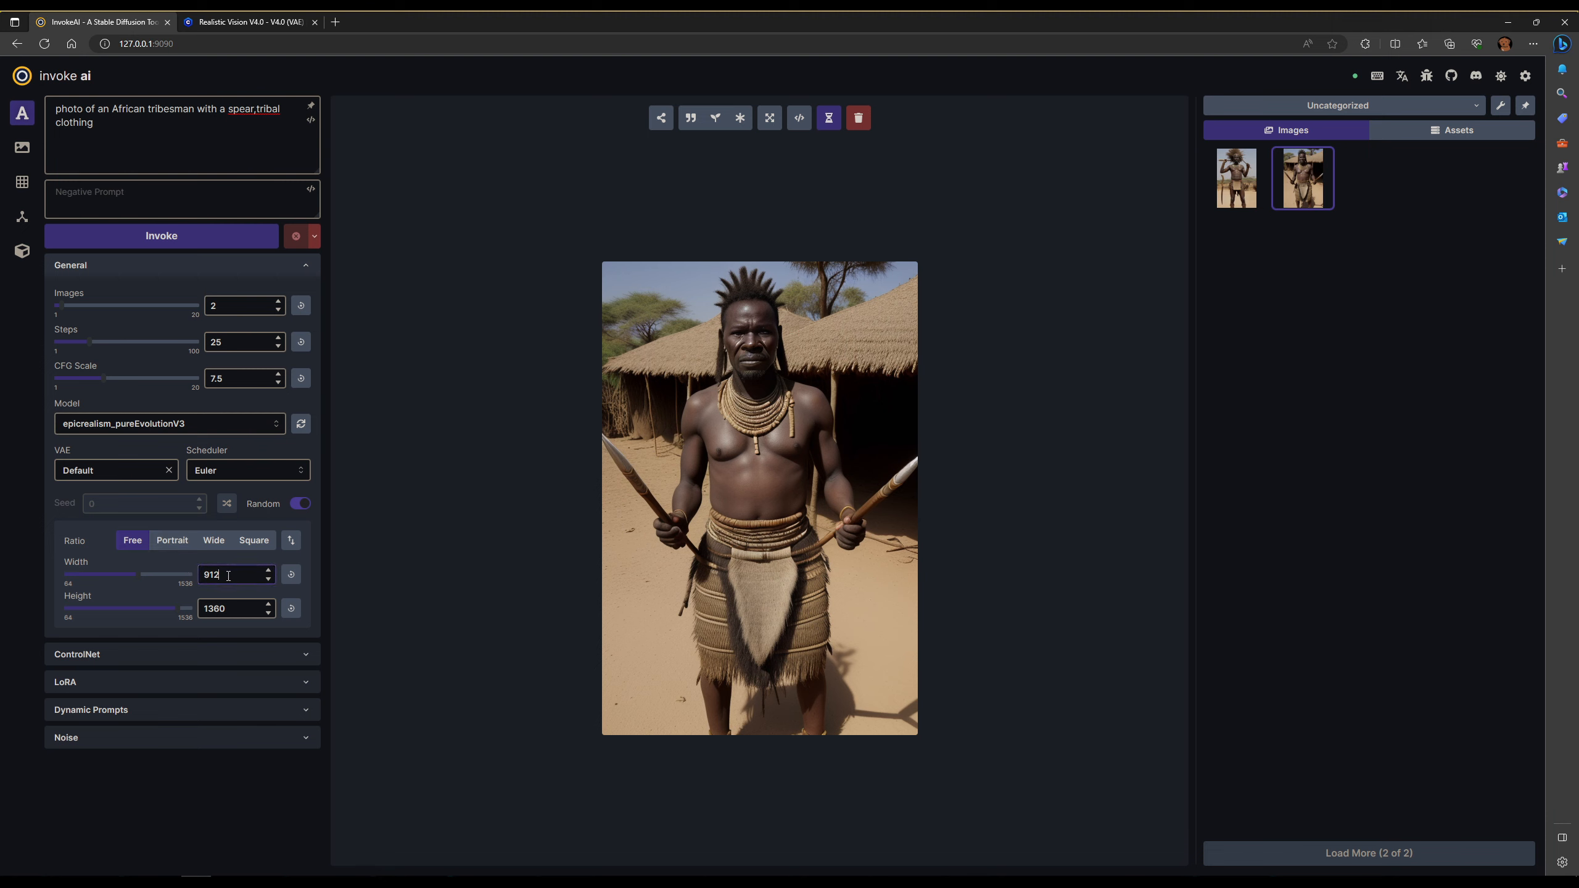
Choose the Portrait ratio and swap the image dimensions to a width of 768 and a height of 512.
click(172, 539)
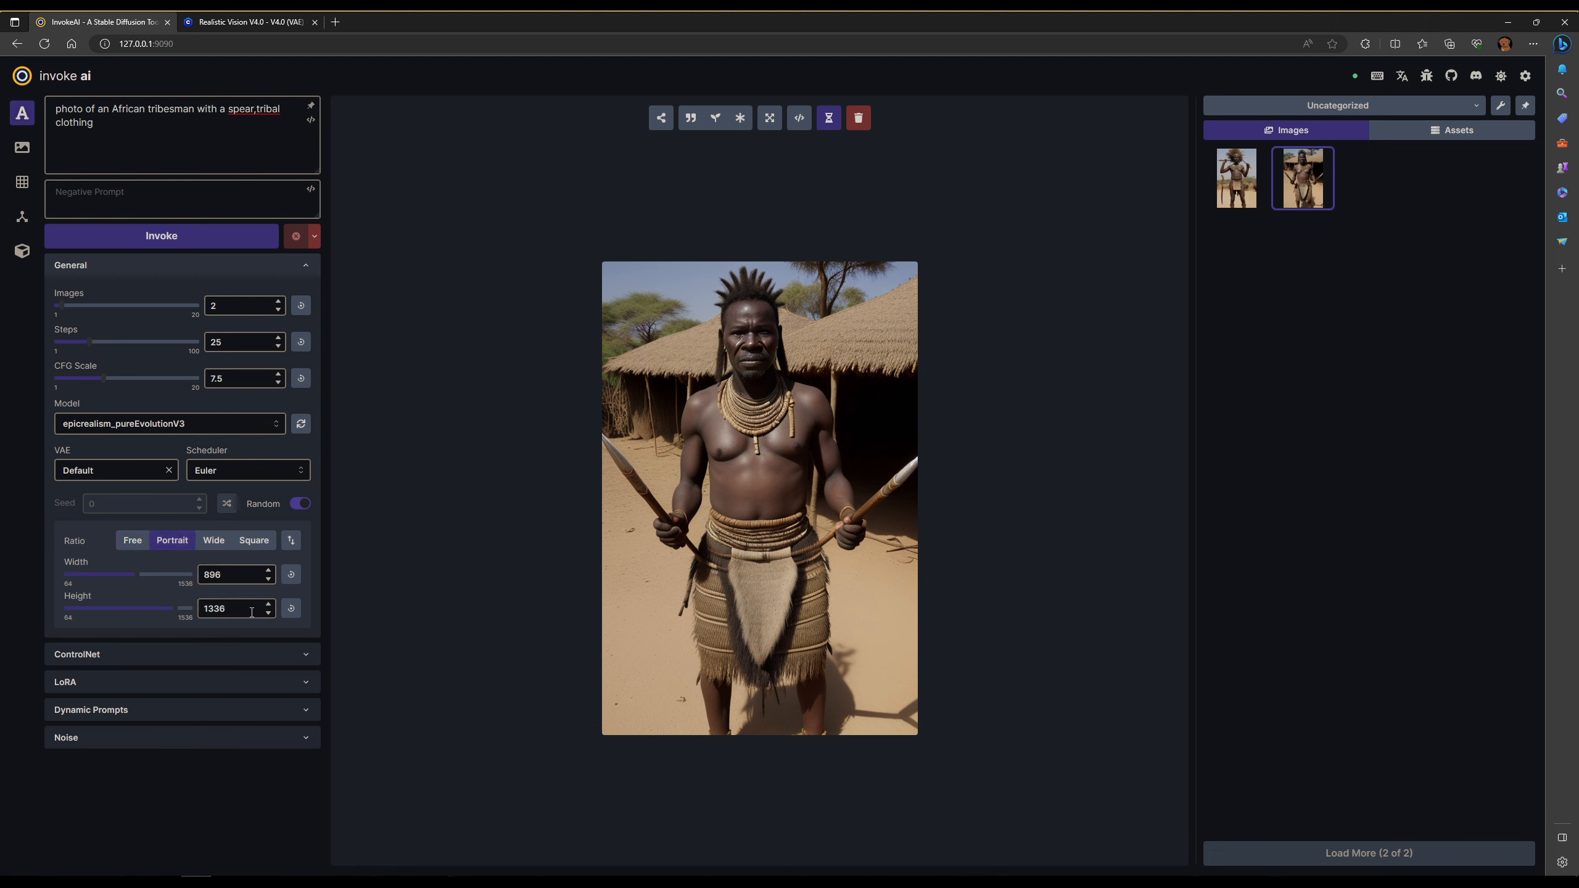
double_click(252, 612)
text(512)
key(Tab)
double_click(232, 578)
key(Tab)
click(293, 541)
Generate two images from the prompt "photo of a red car" and set the image count to 1.
drag(144, 121, 102, 110)
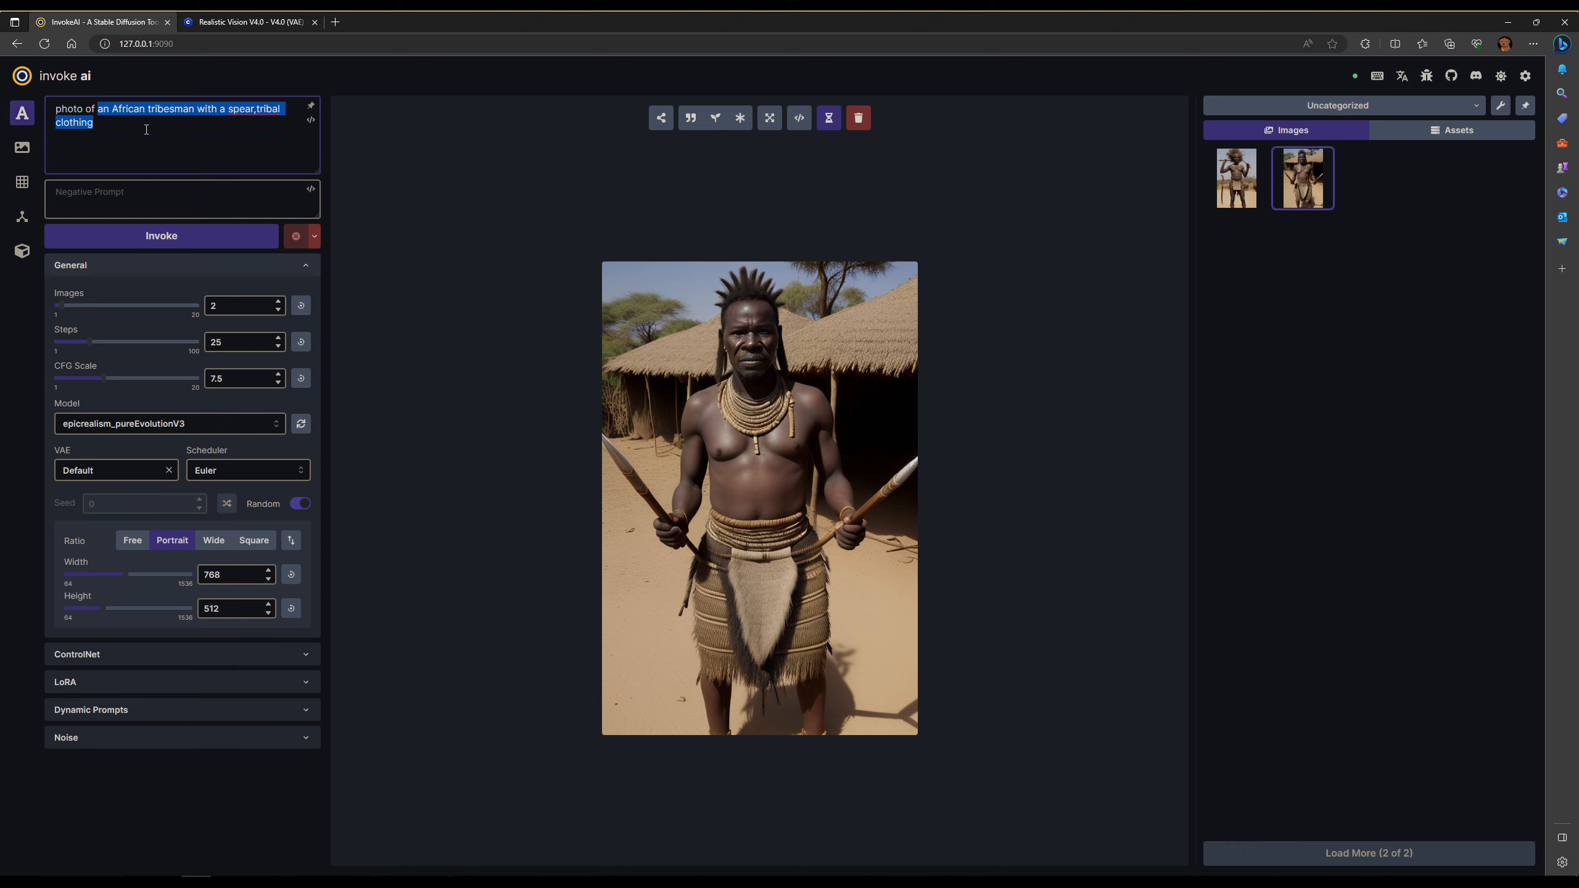
text(a )
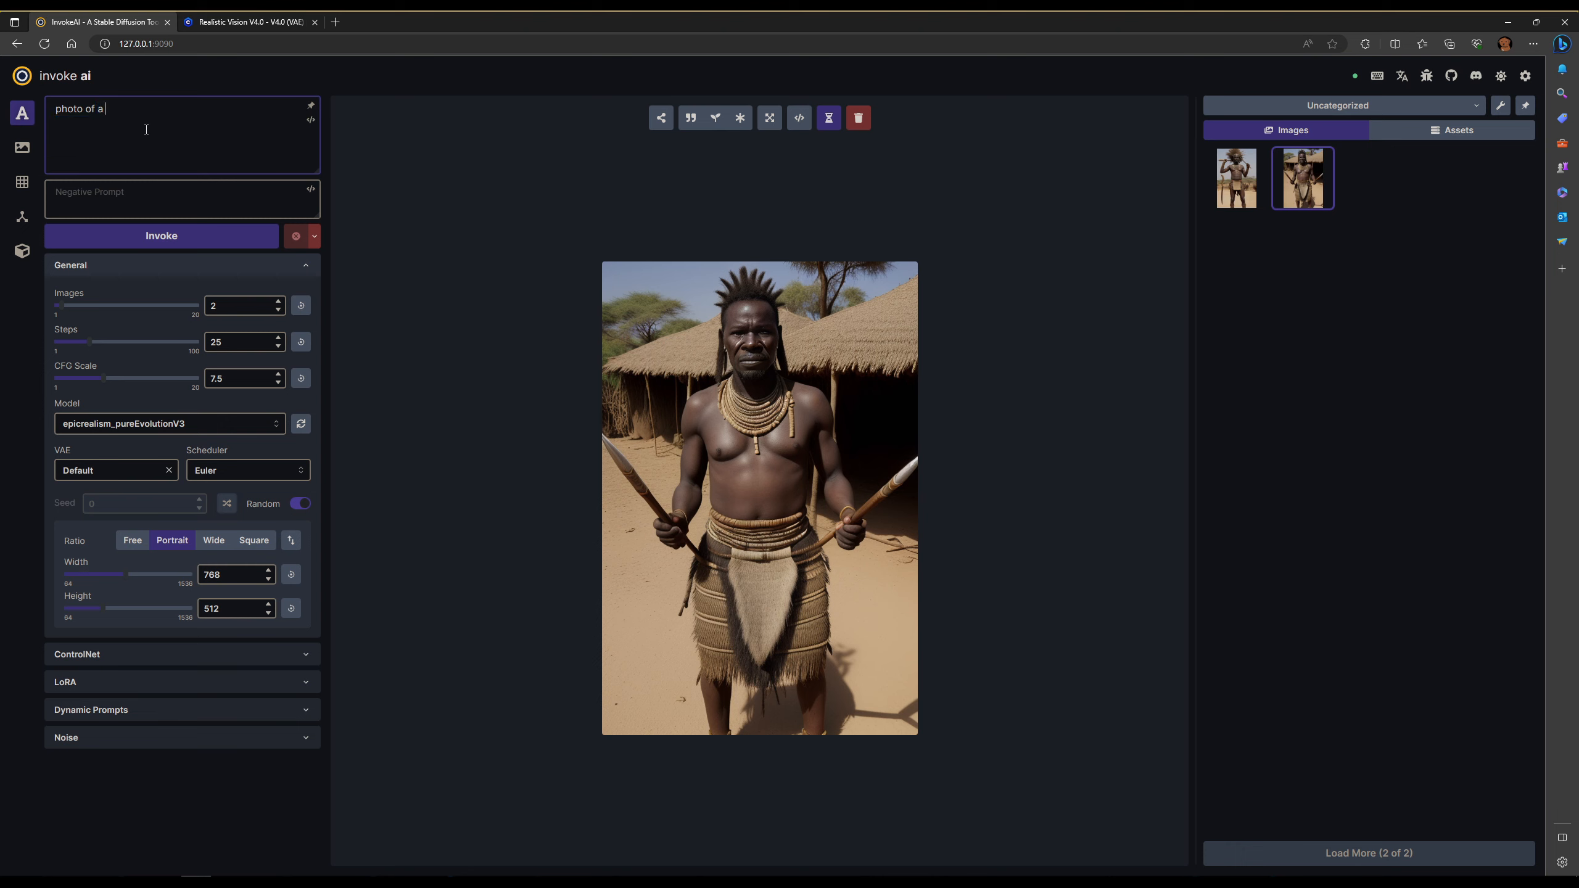
text(red car)
click(172, 241)
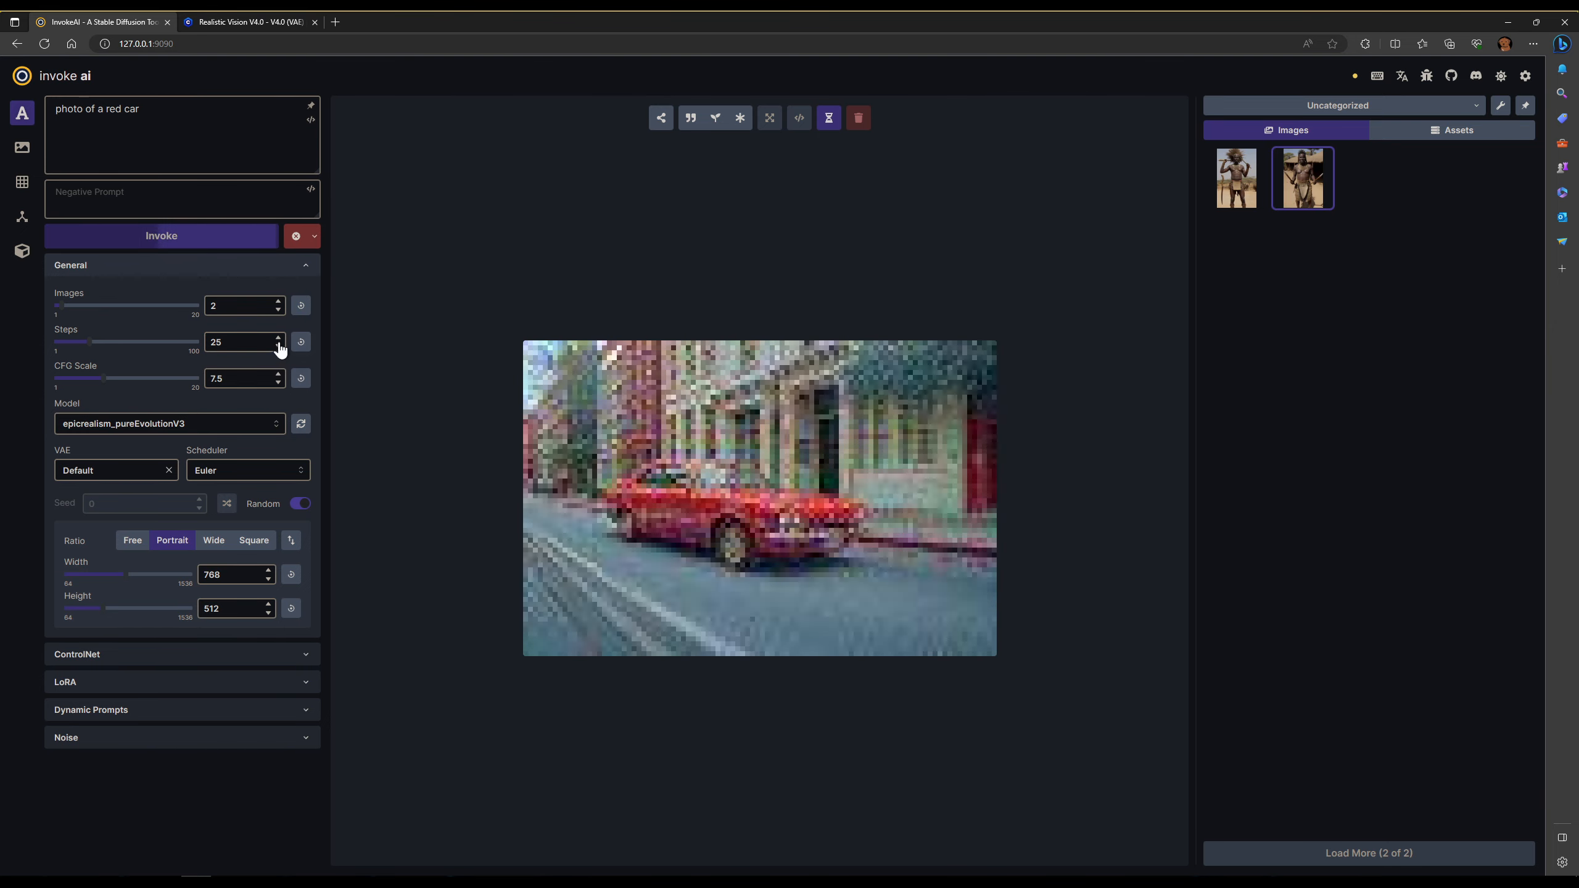
click(278, 309)
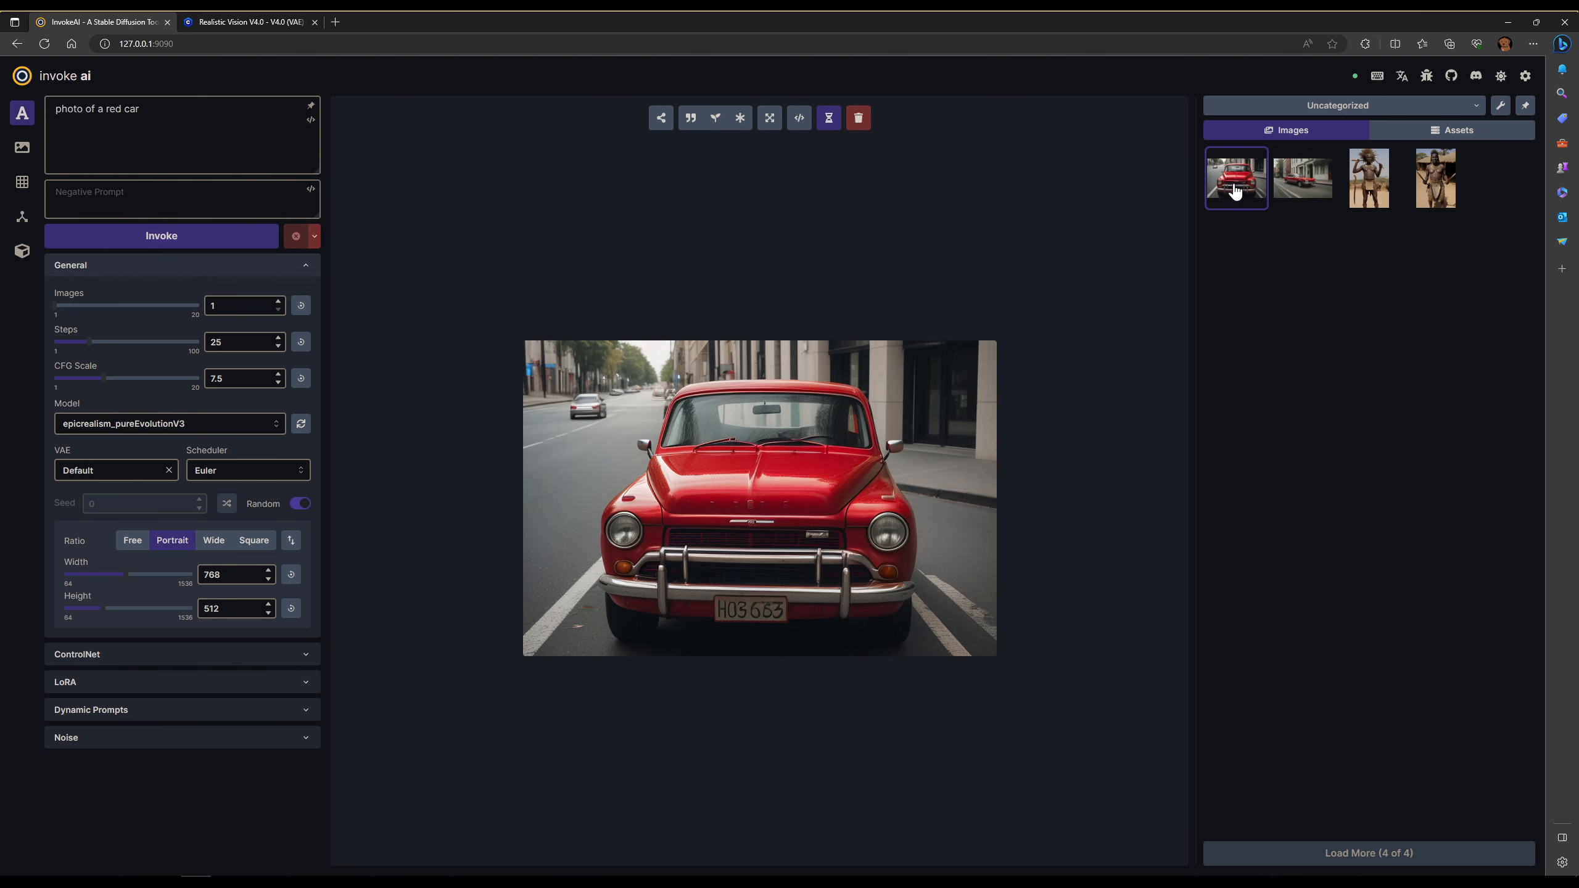
Compare the two red car images and upscale the side-angled street one with RealESRGAN x4 Plus.
click(1303, 187)
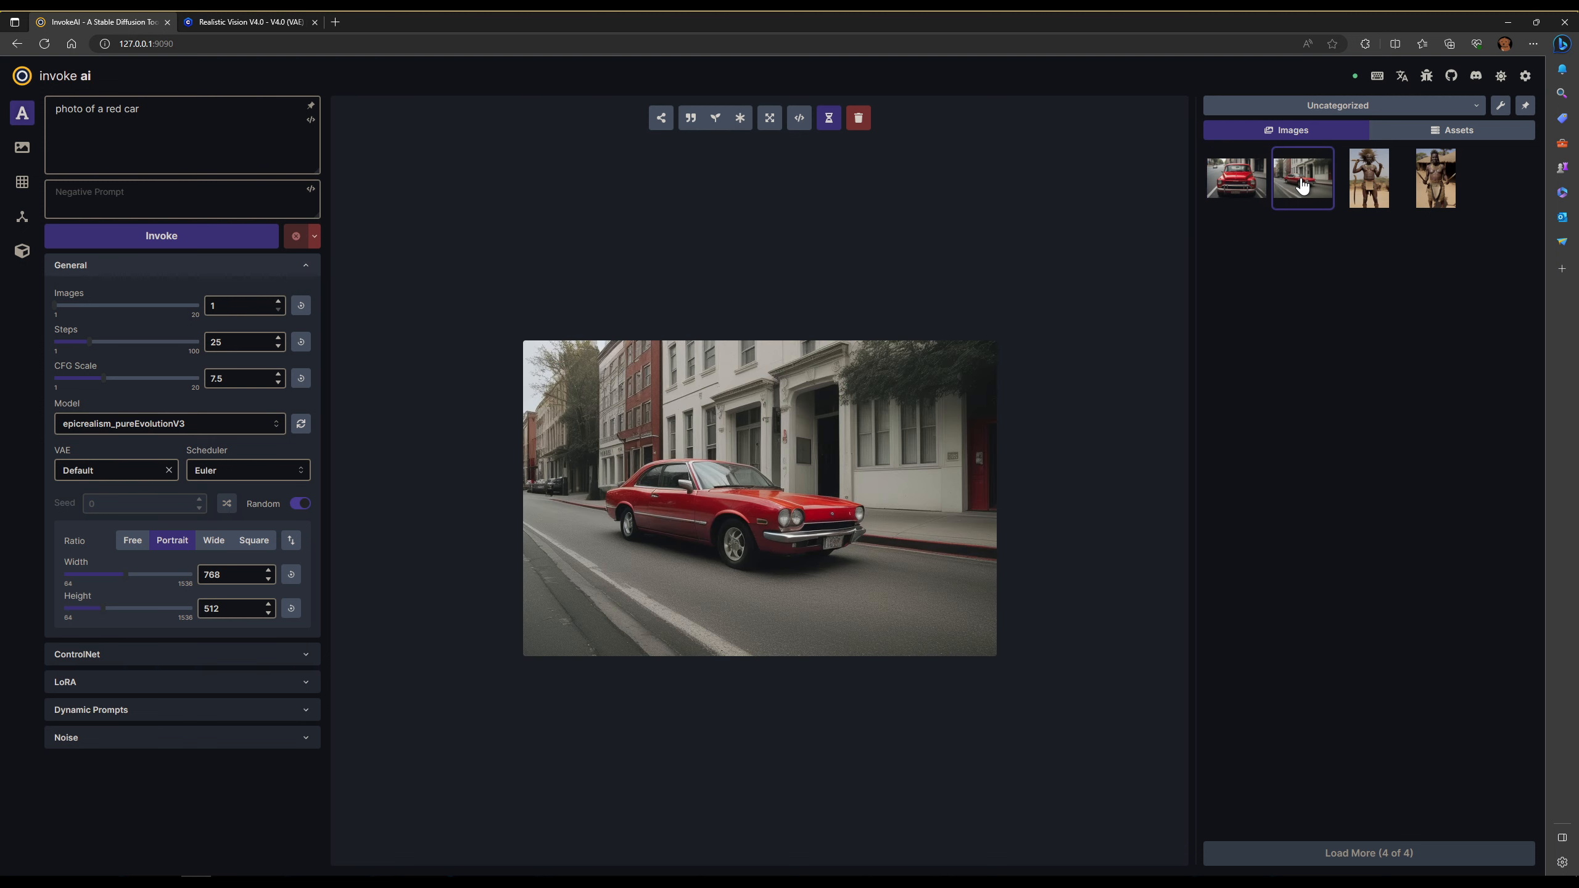
click(1246, 183)
click(1284, 180)
click(770, 121)
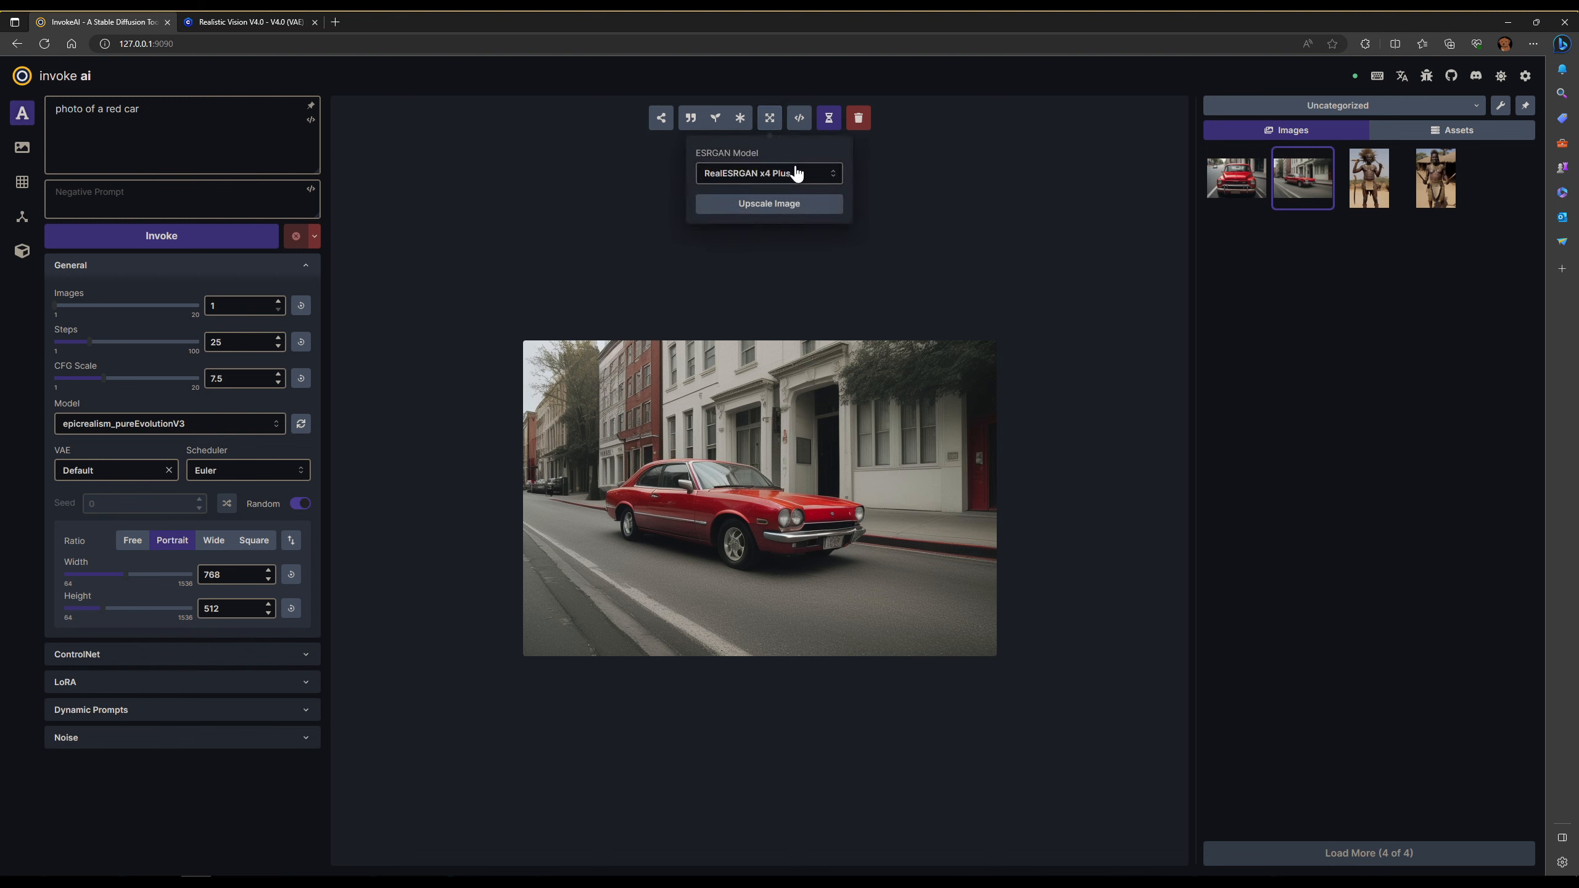
click(798, 208)
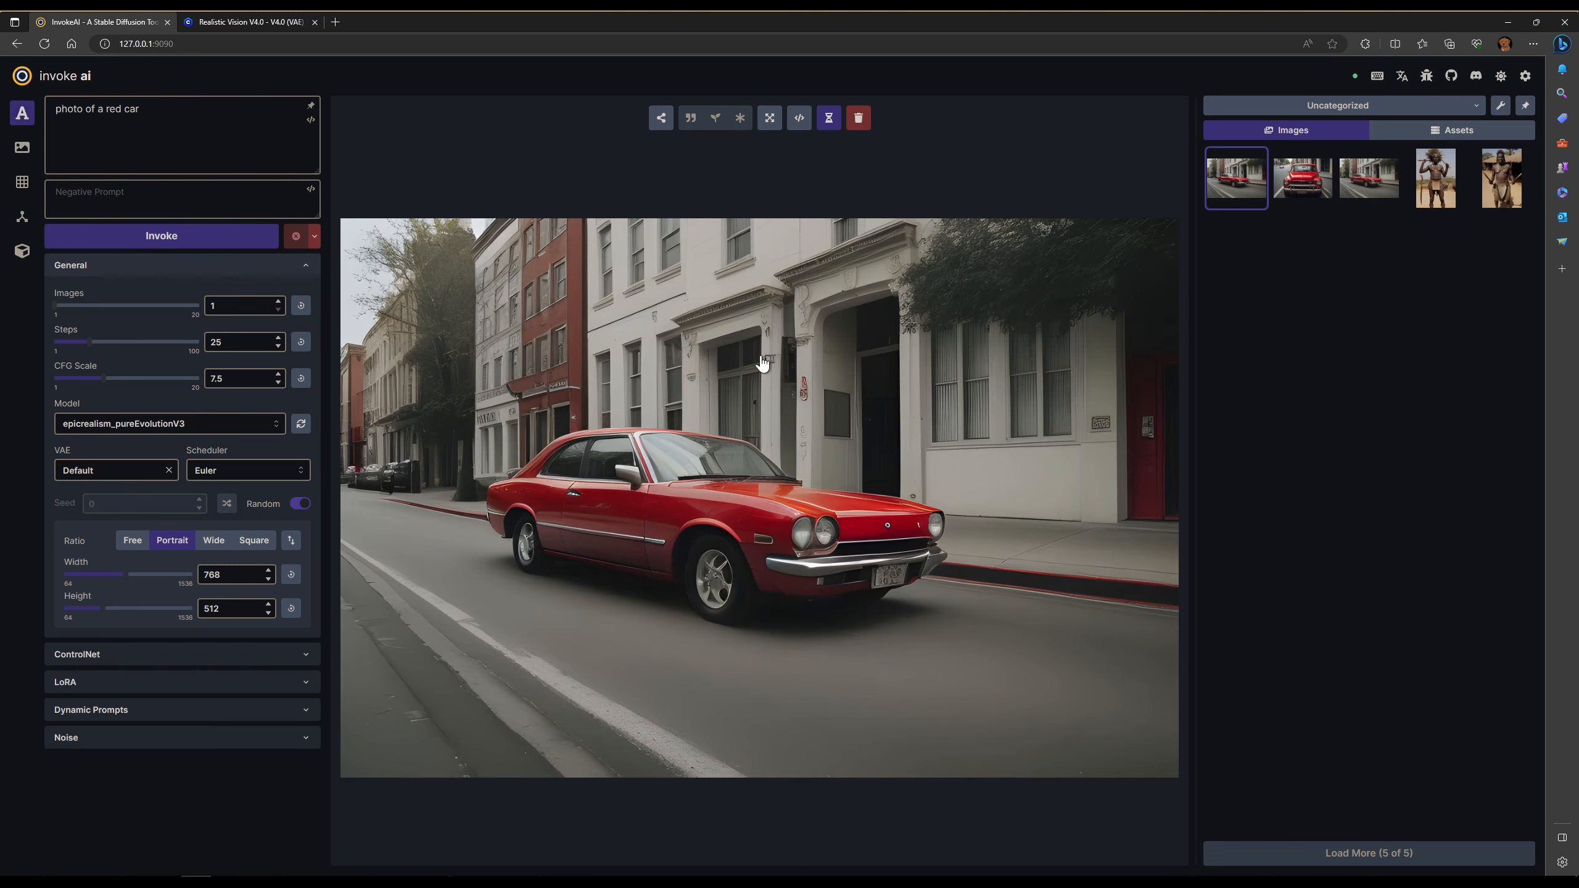
Look at the image details of the upscaled red car, and hide them again.
right_click(695, 402)
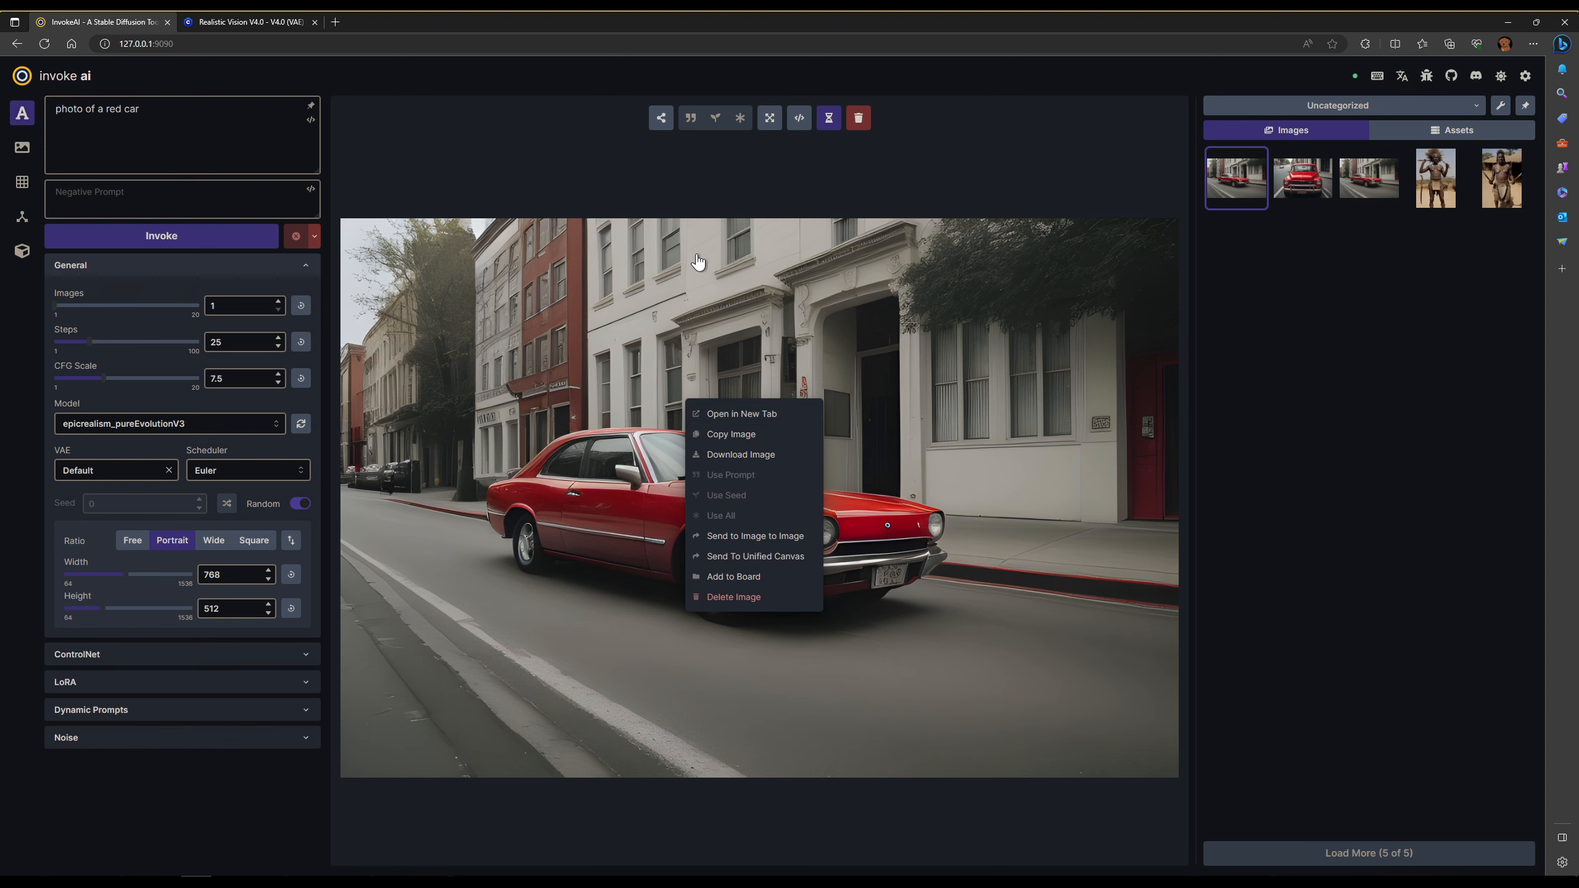
click(729, 191)
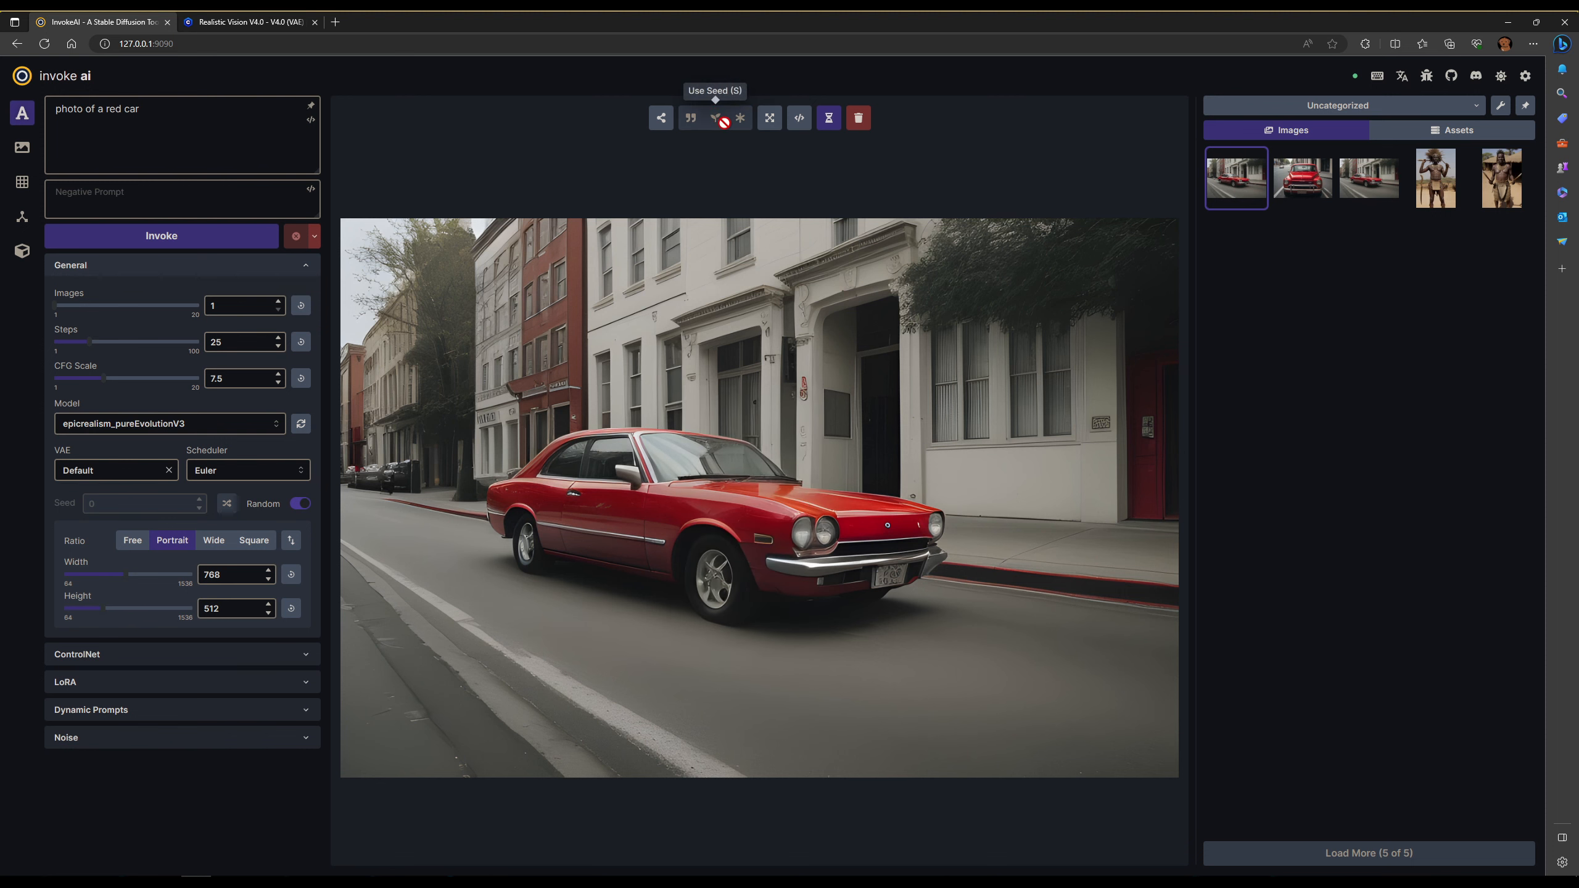
click(803, 123)
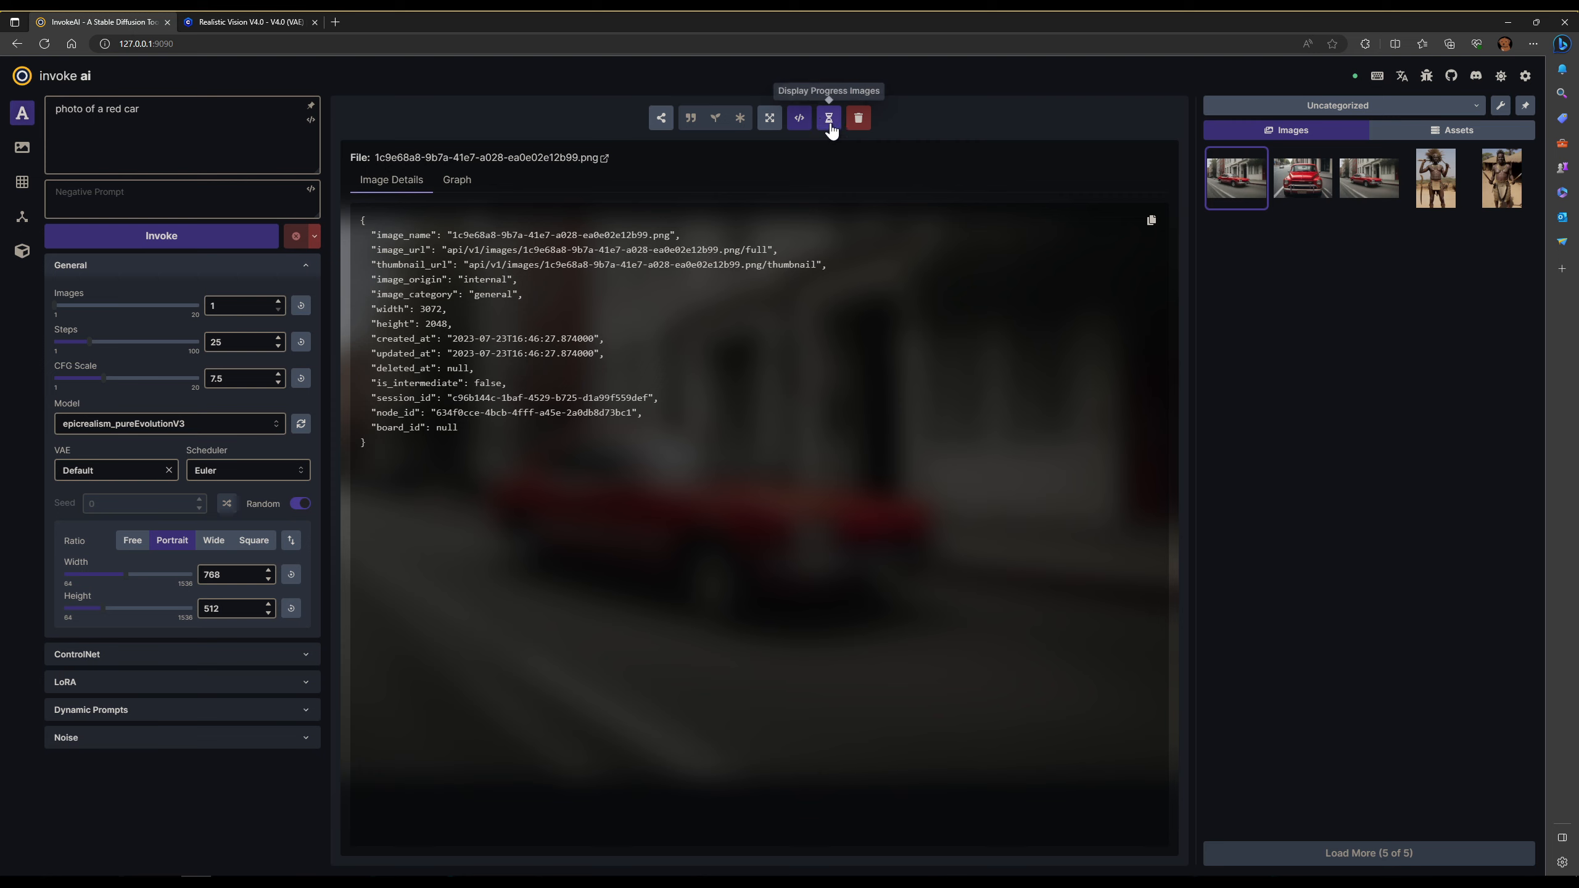
click(799, 118)
Inspect the upscaled red car at full size in a separate browser tab, and return to InvokeAI.
right_click(703, 324)
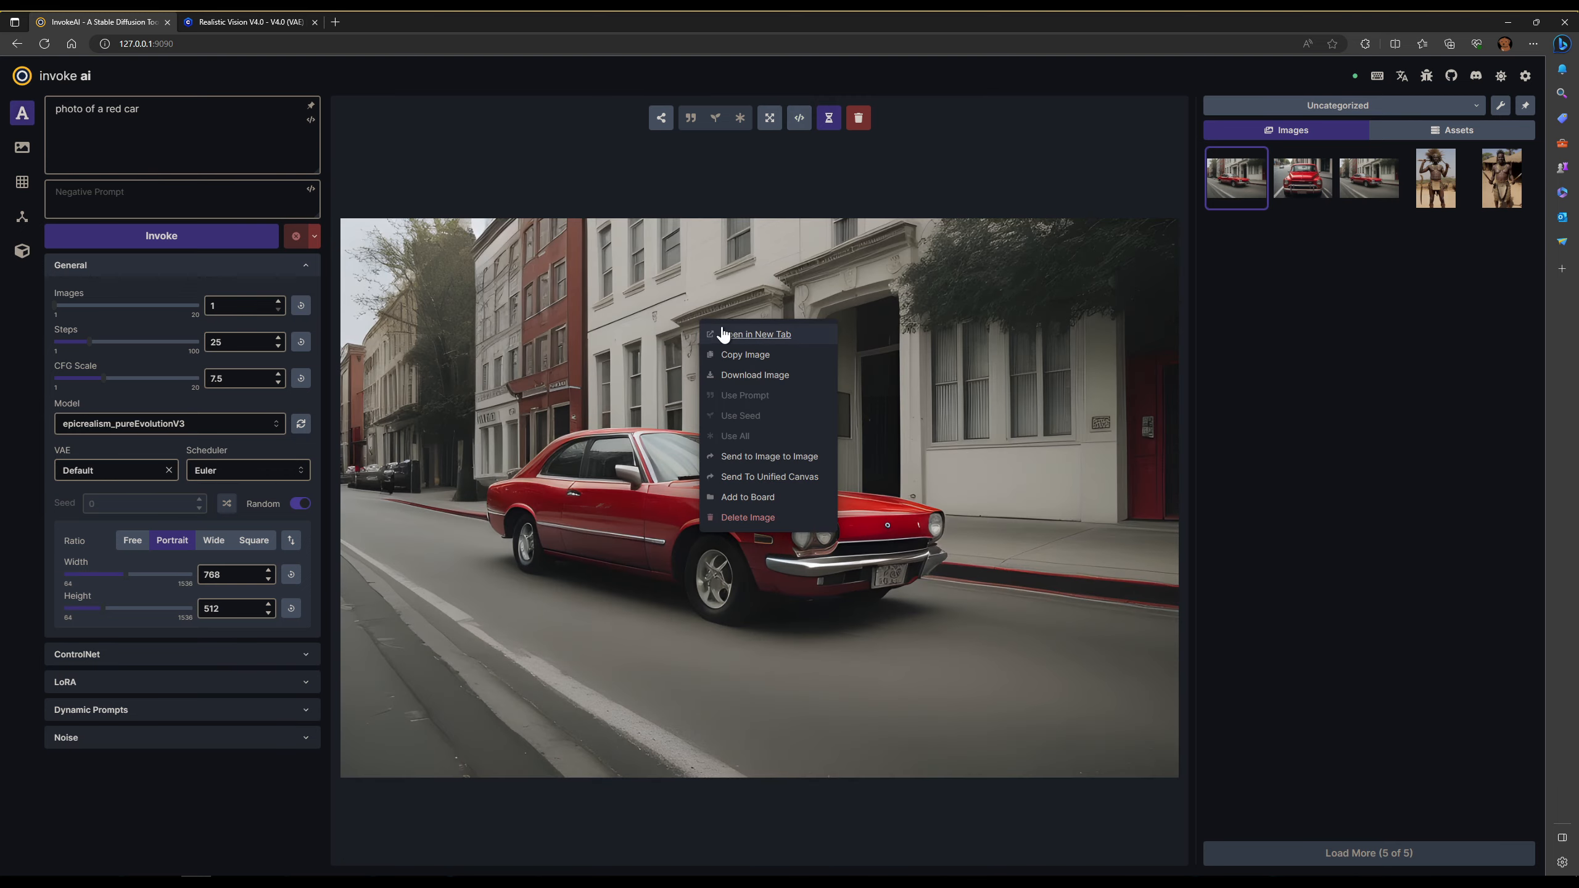
click(720, 329)
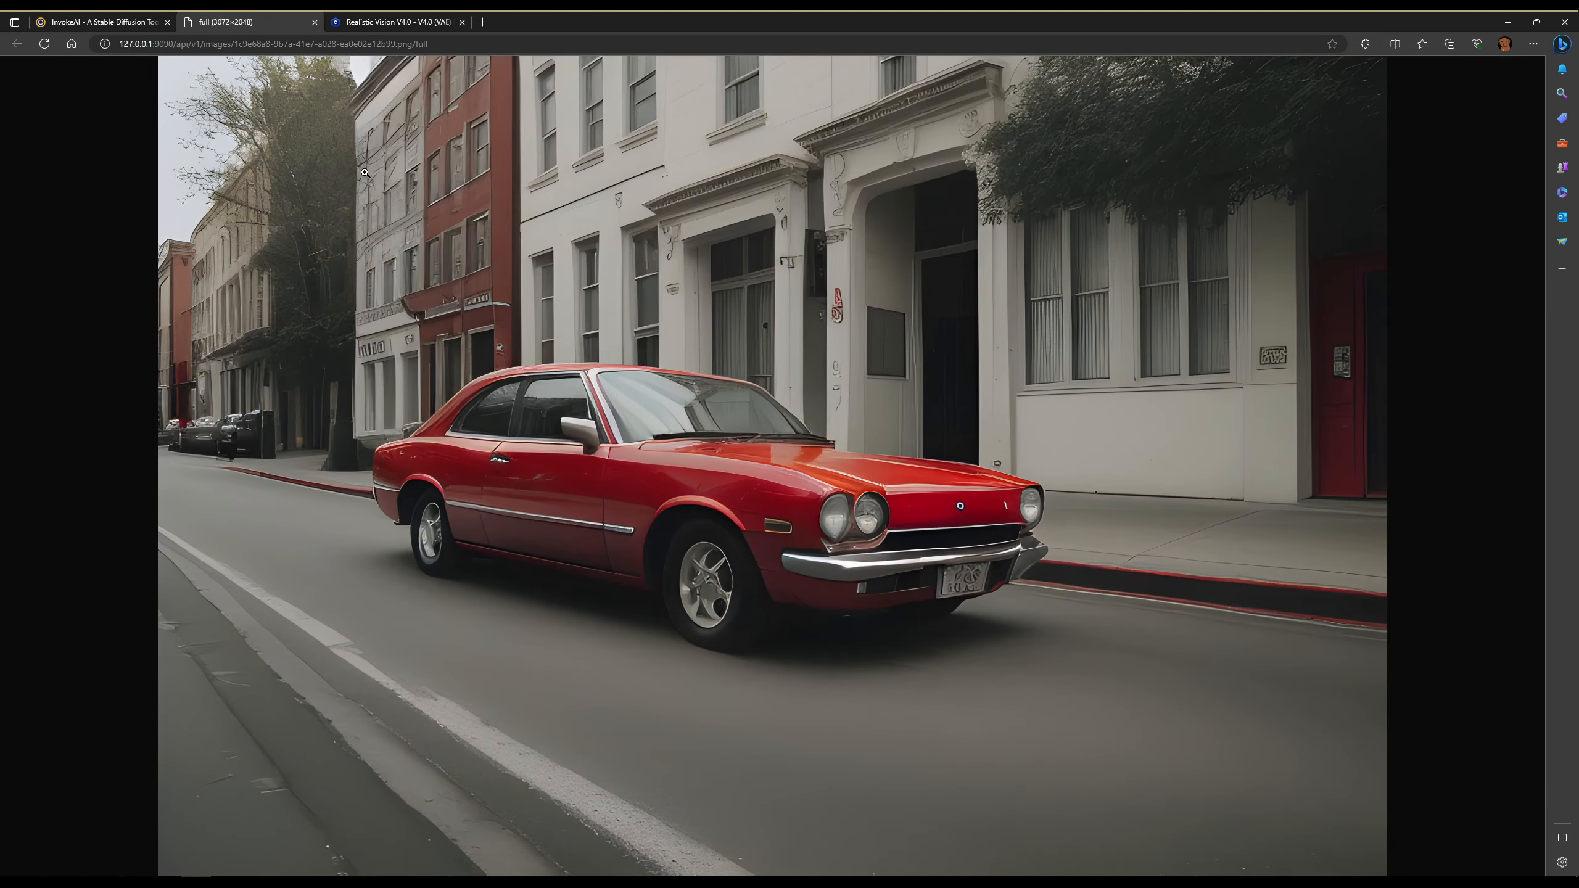
click(471, 355)
click(473, 356)
click(473, 356)
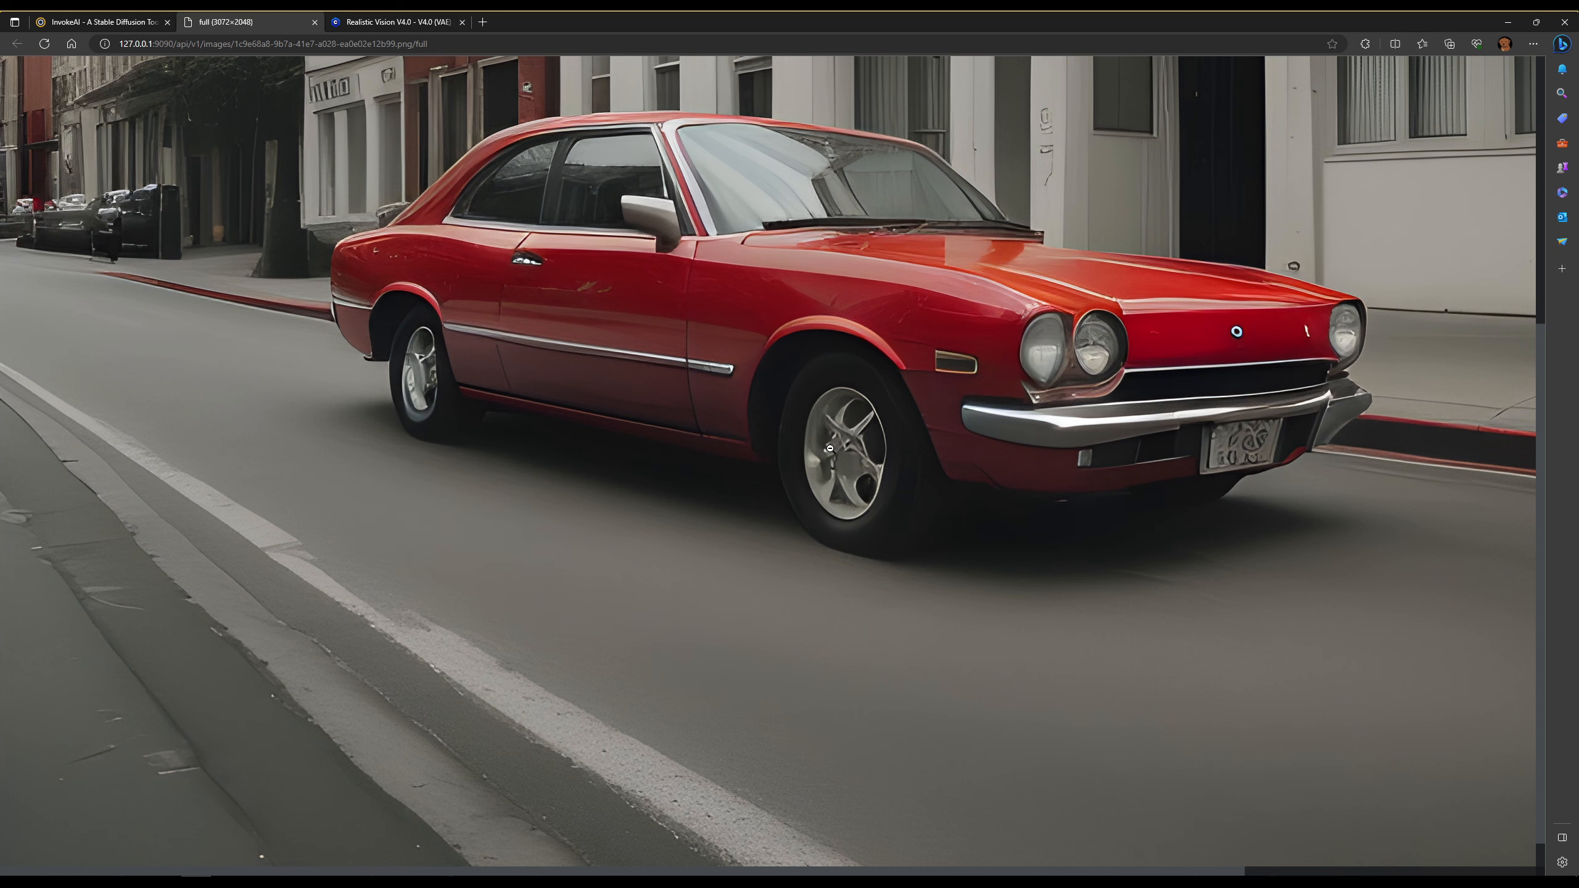
click(829, 448)
click(830, 448)
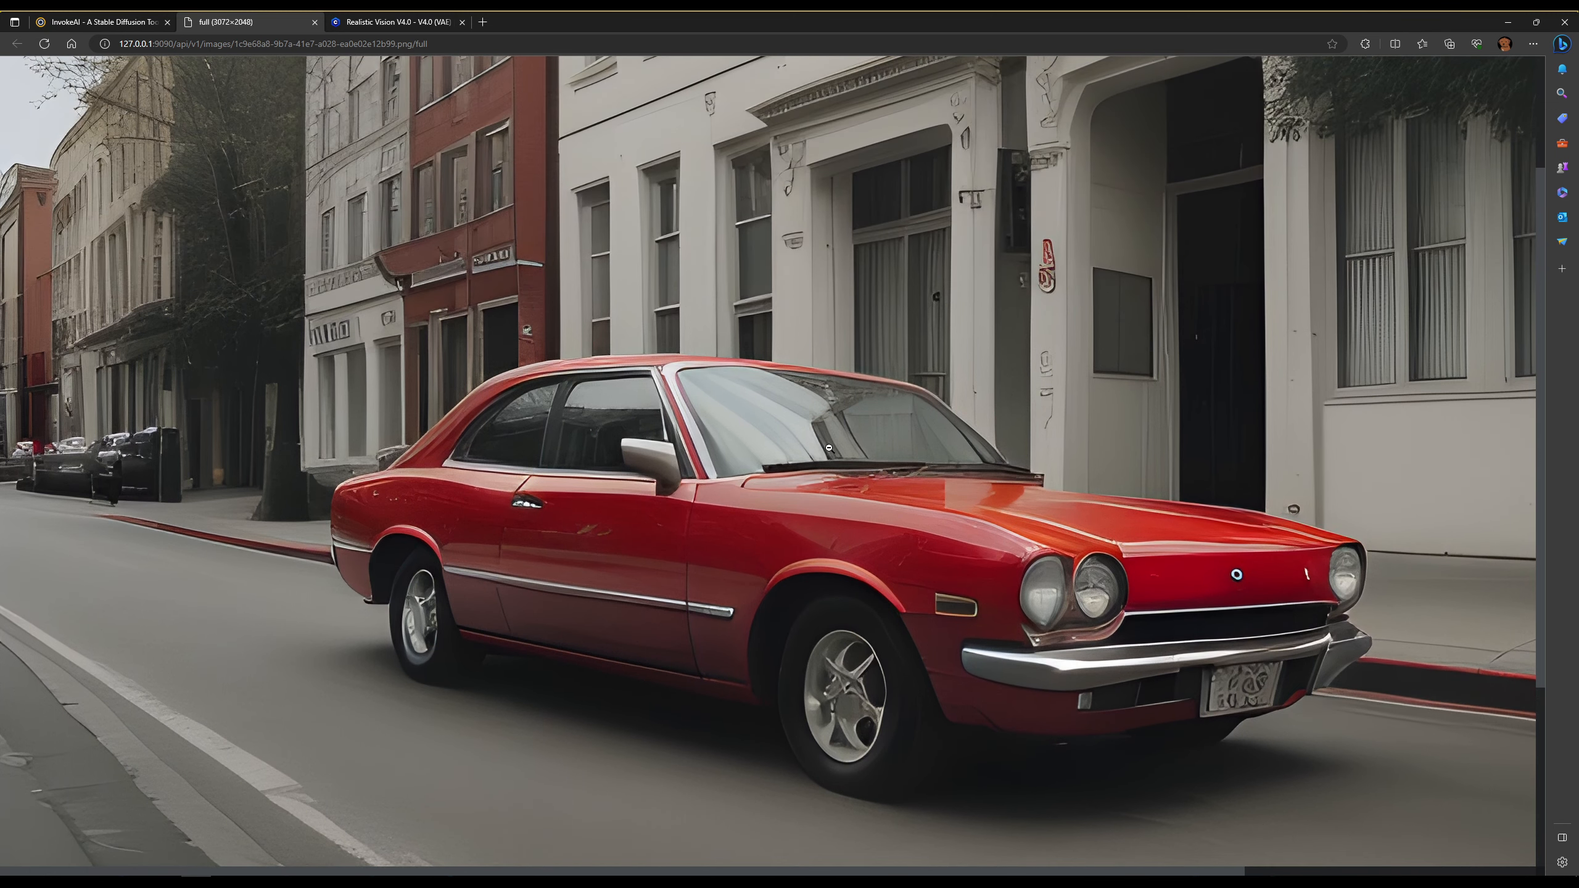
scroll(830, 448, down, 2)
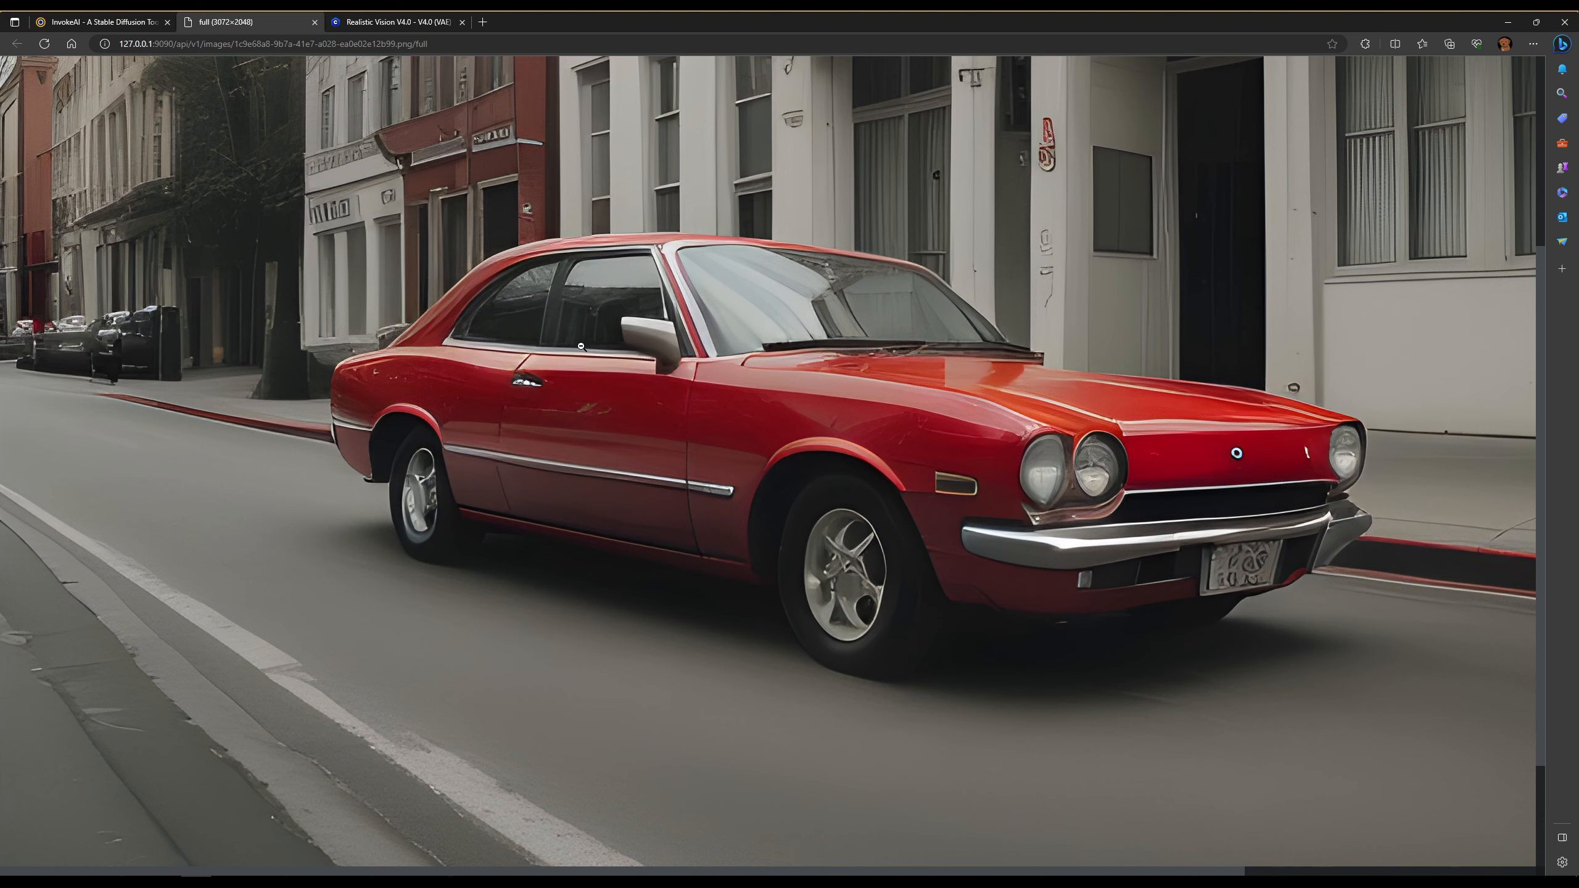
scroll(581, 347, down, 2)
scroll(581, 347, up, 4)
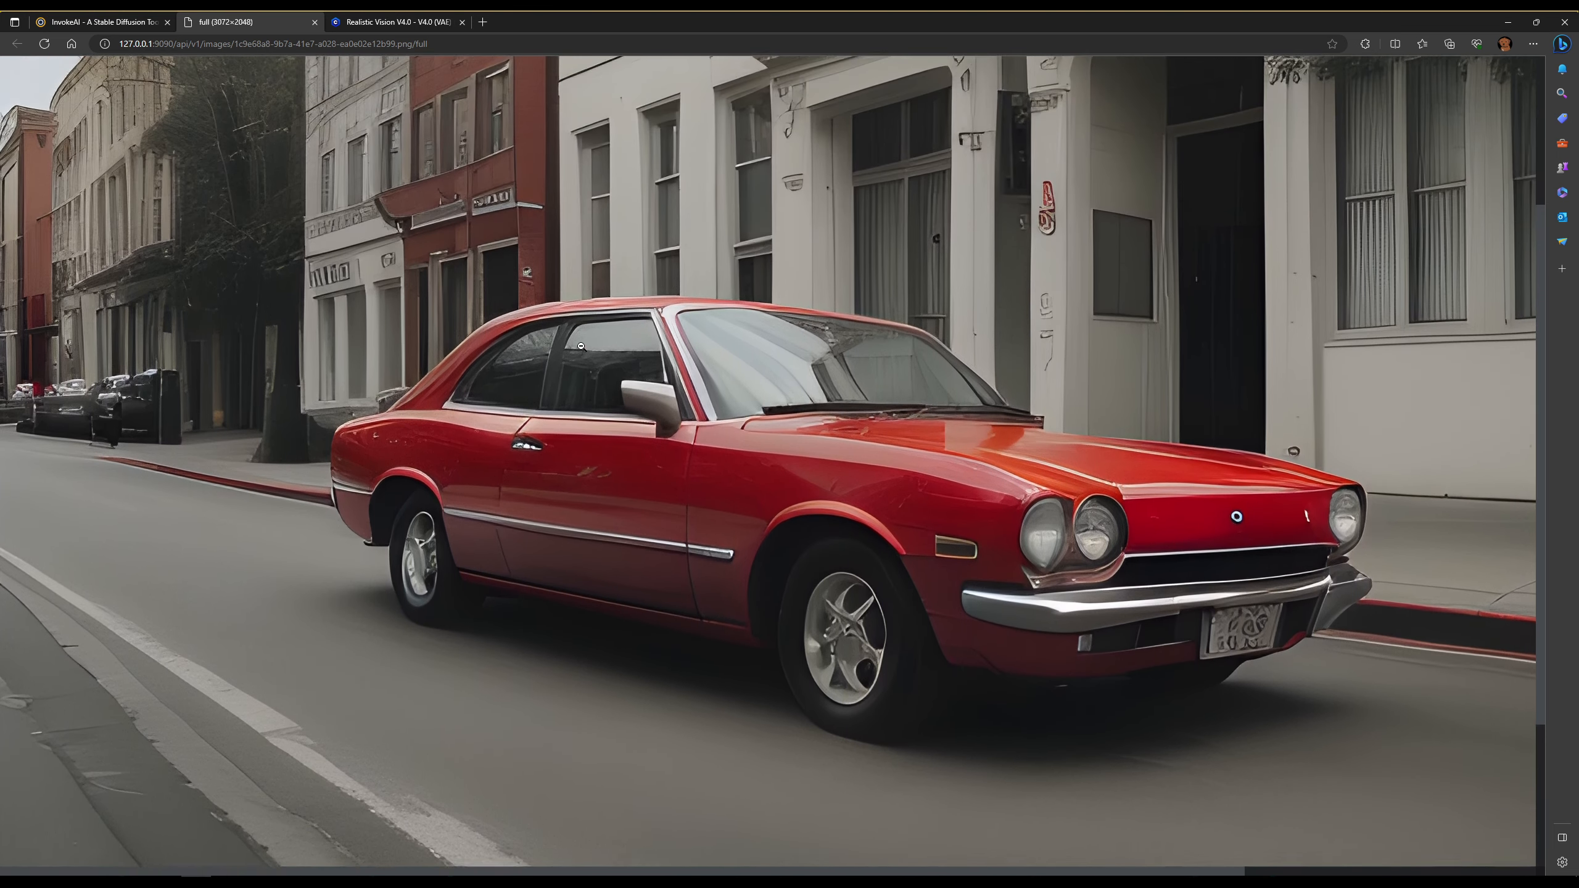
click(190, 75)
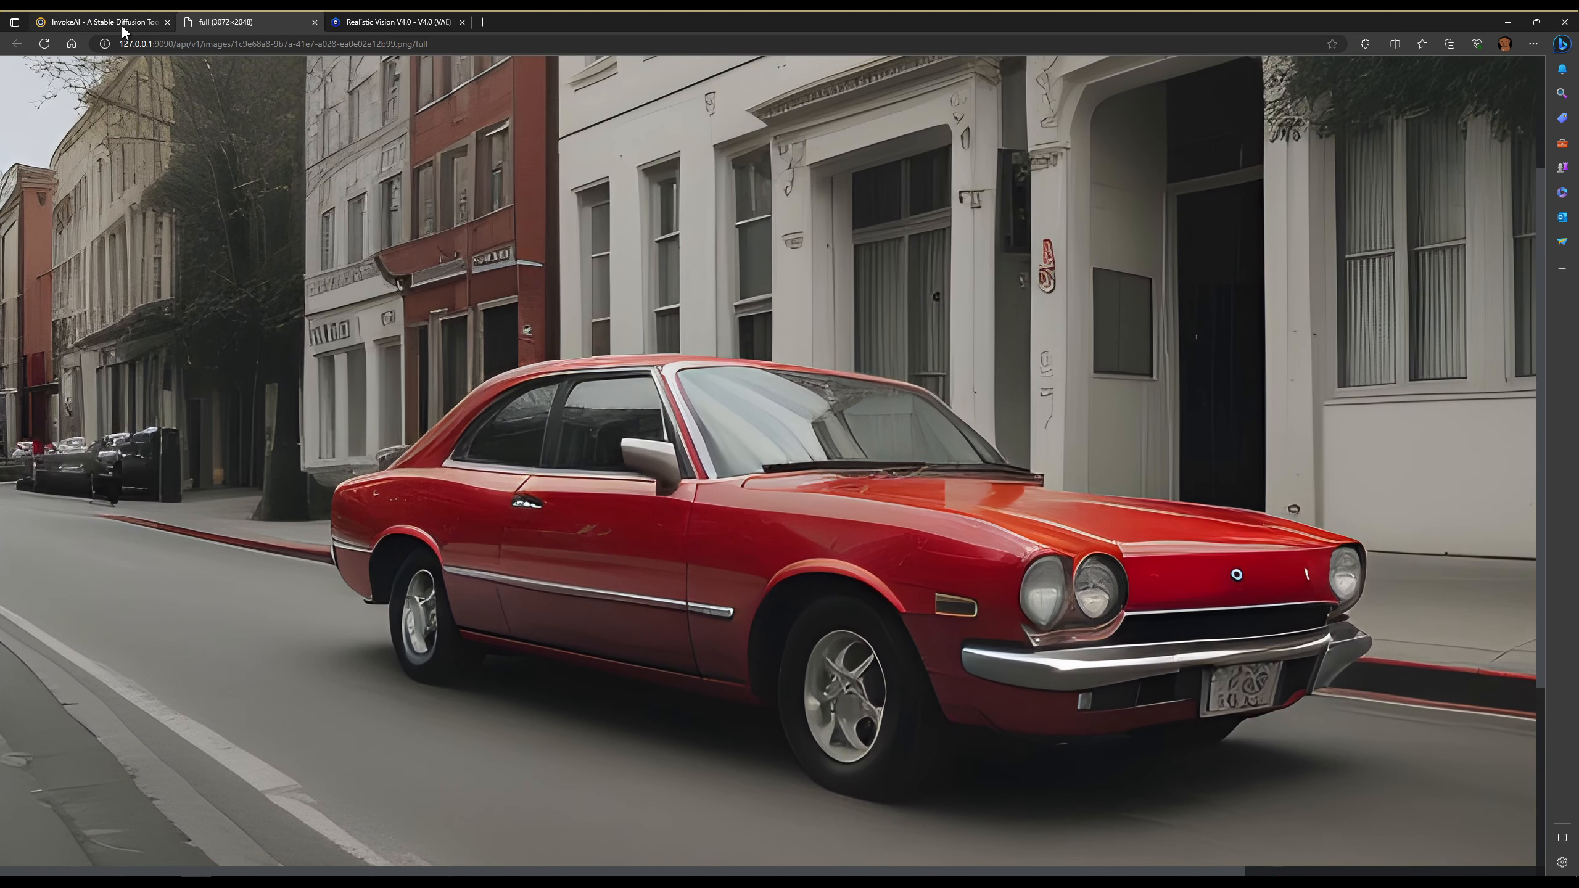
click(128, 22)
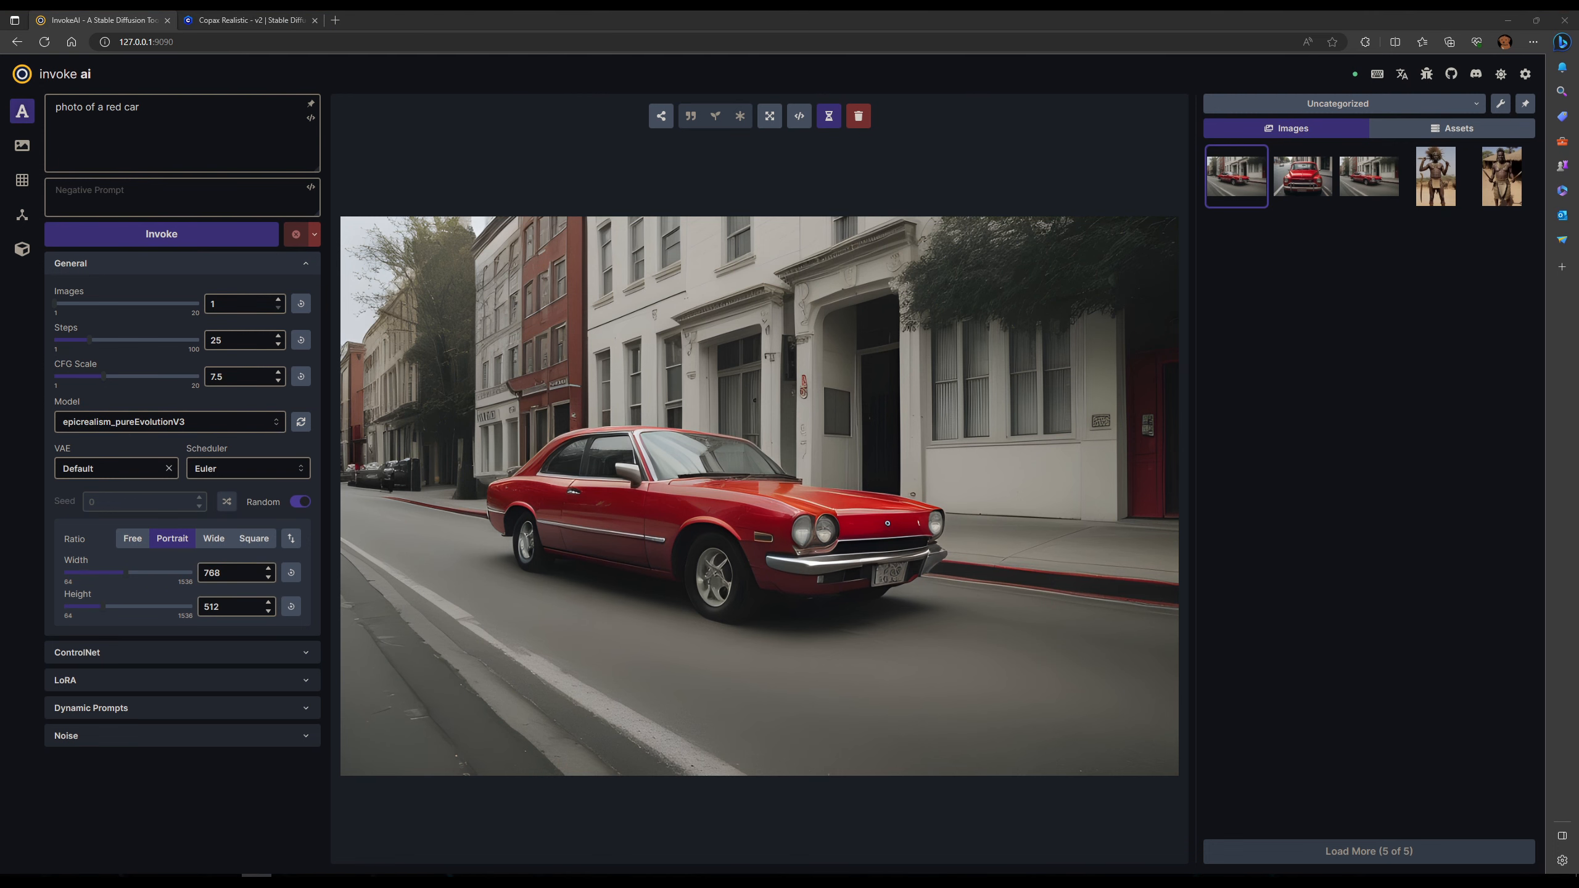
Browse the sample images of the Copax Realistic v2 model on Civitai and copy its download link.
click(215, 18)
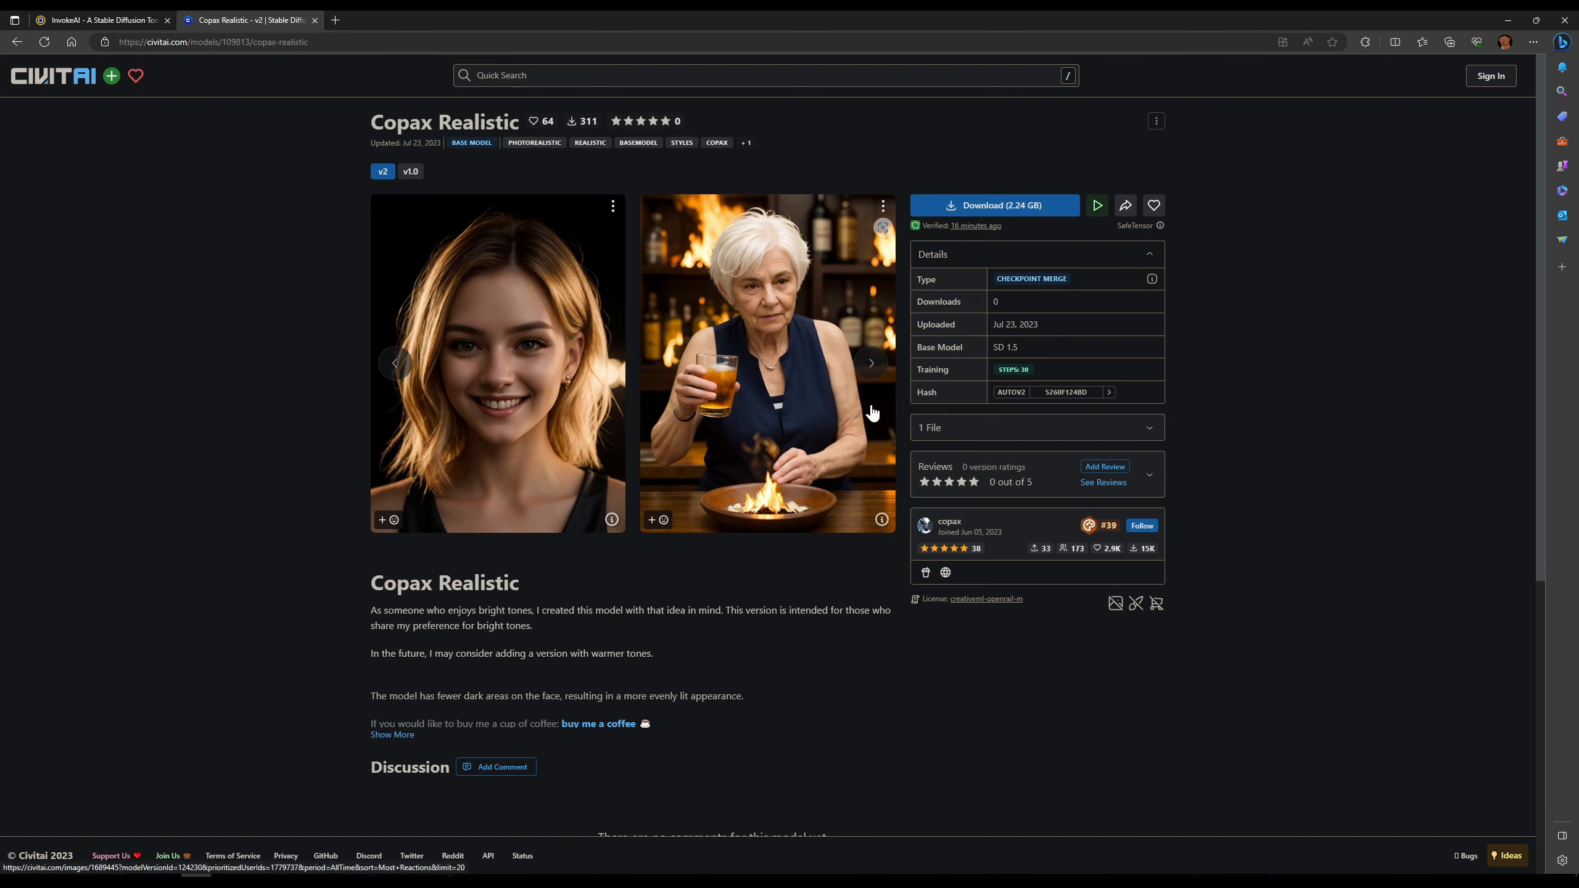
click(871, 372)
click(871, 371)
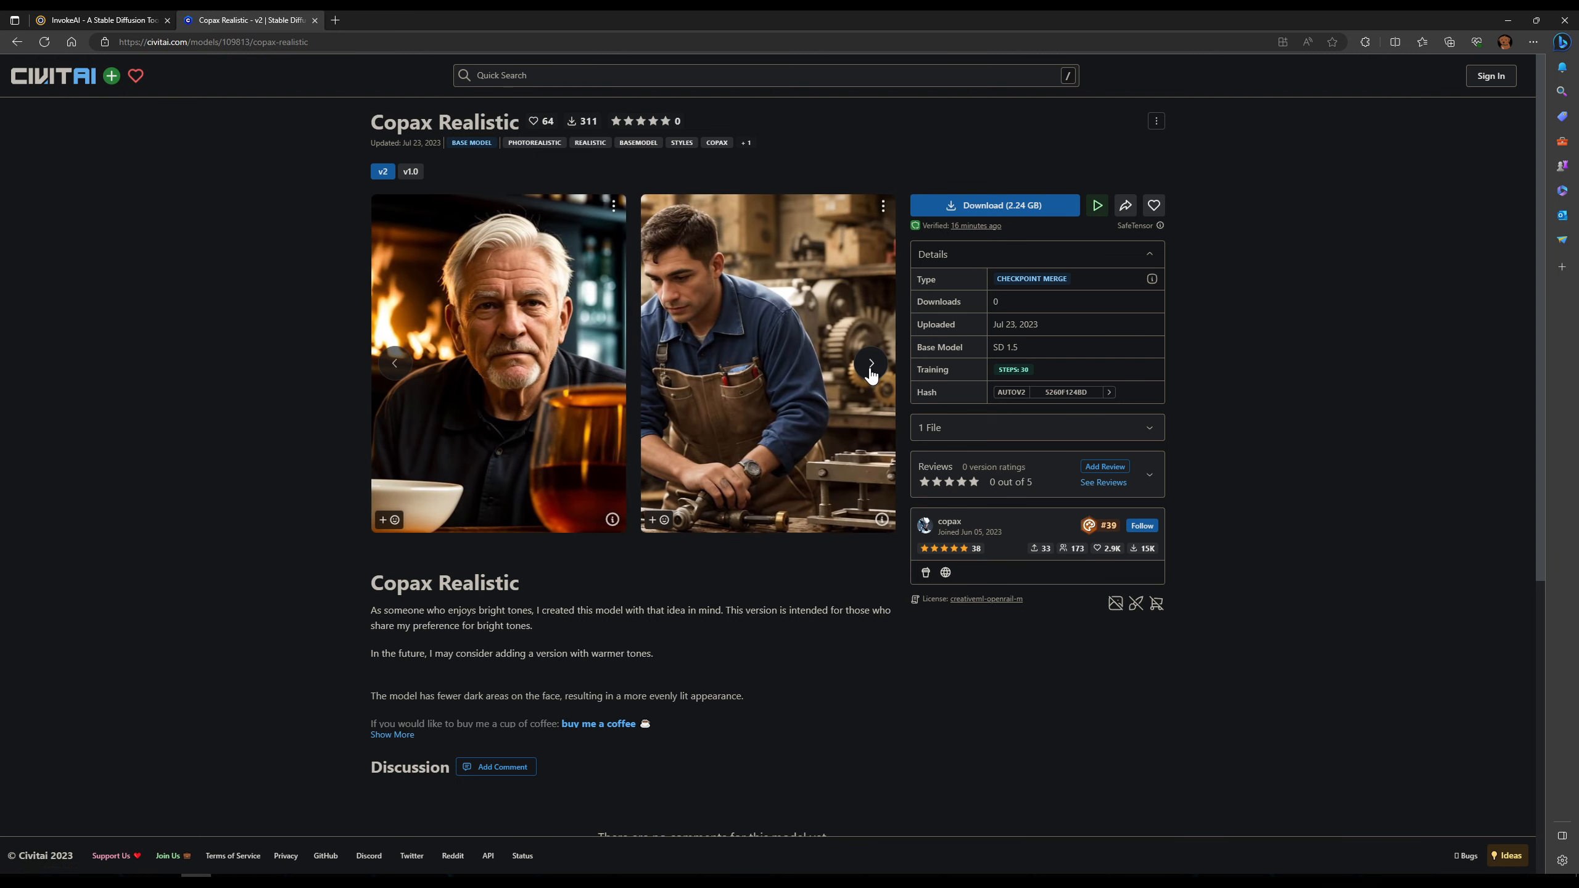
click(871, 371)
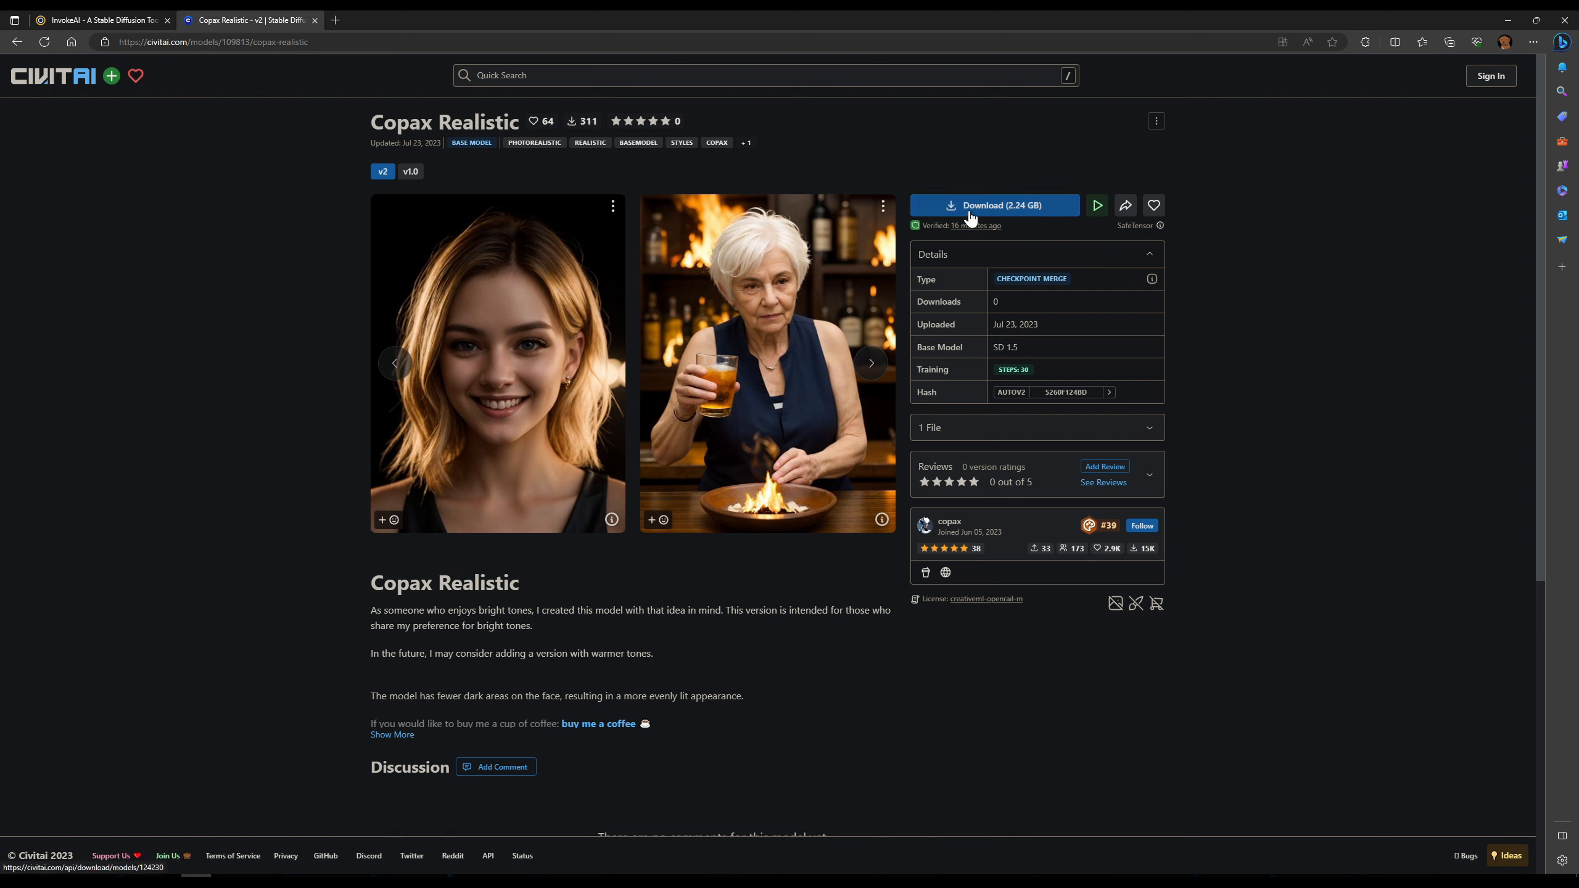
right_click(968, 209)
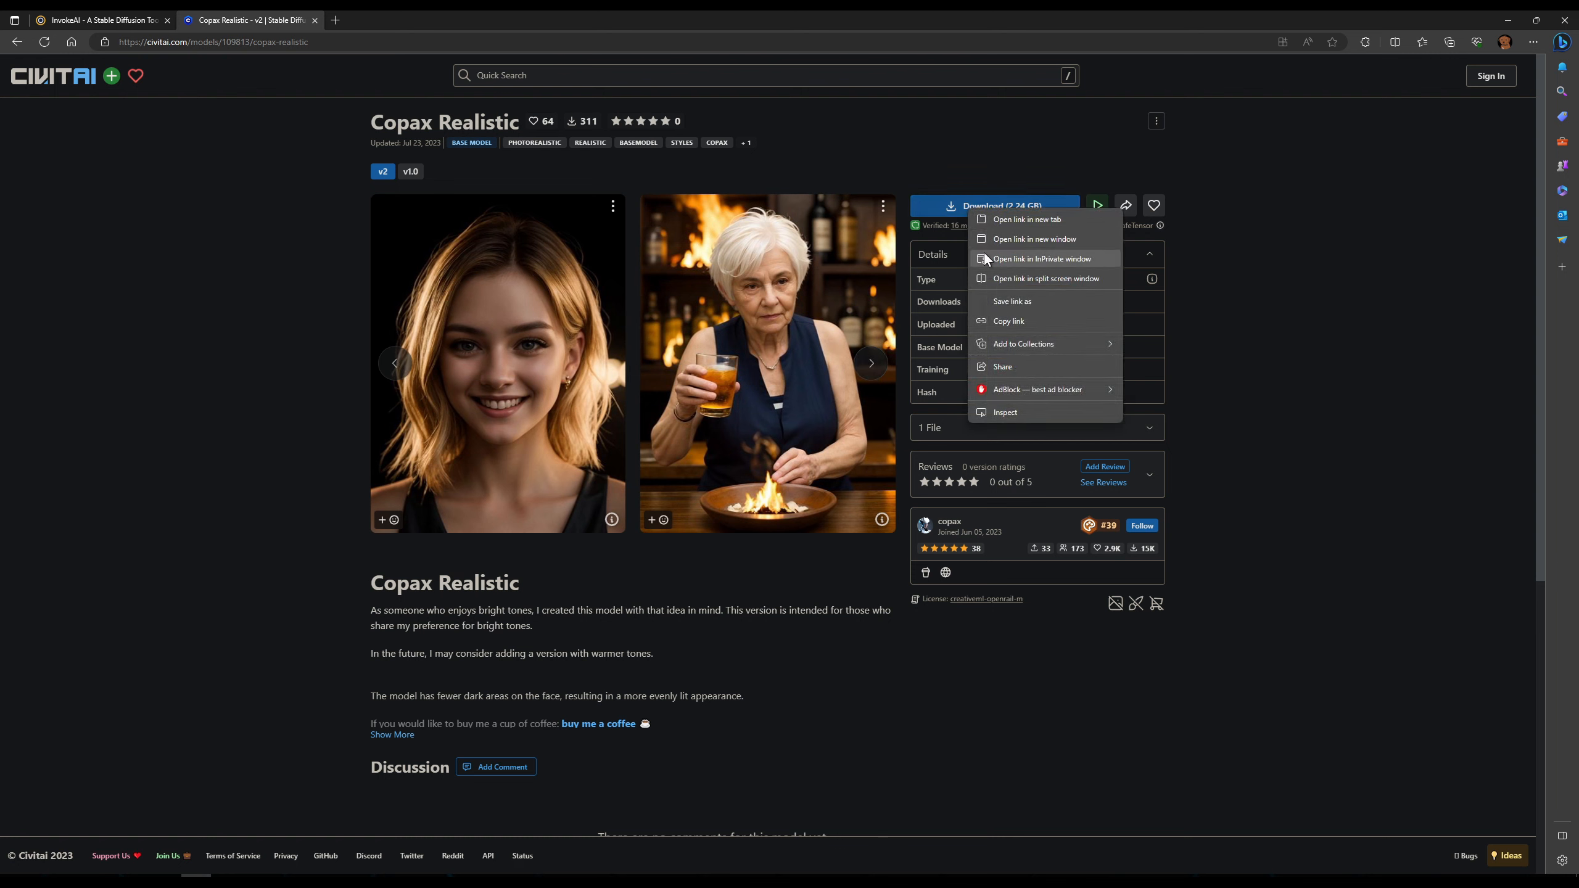
click(995, 322)
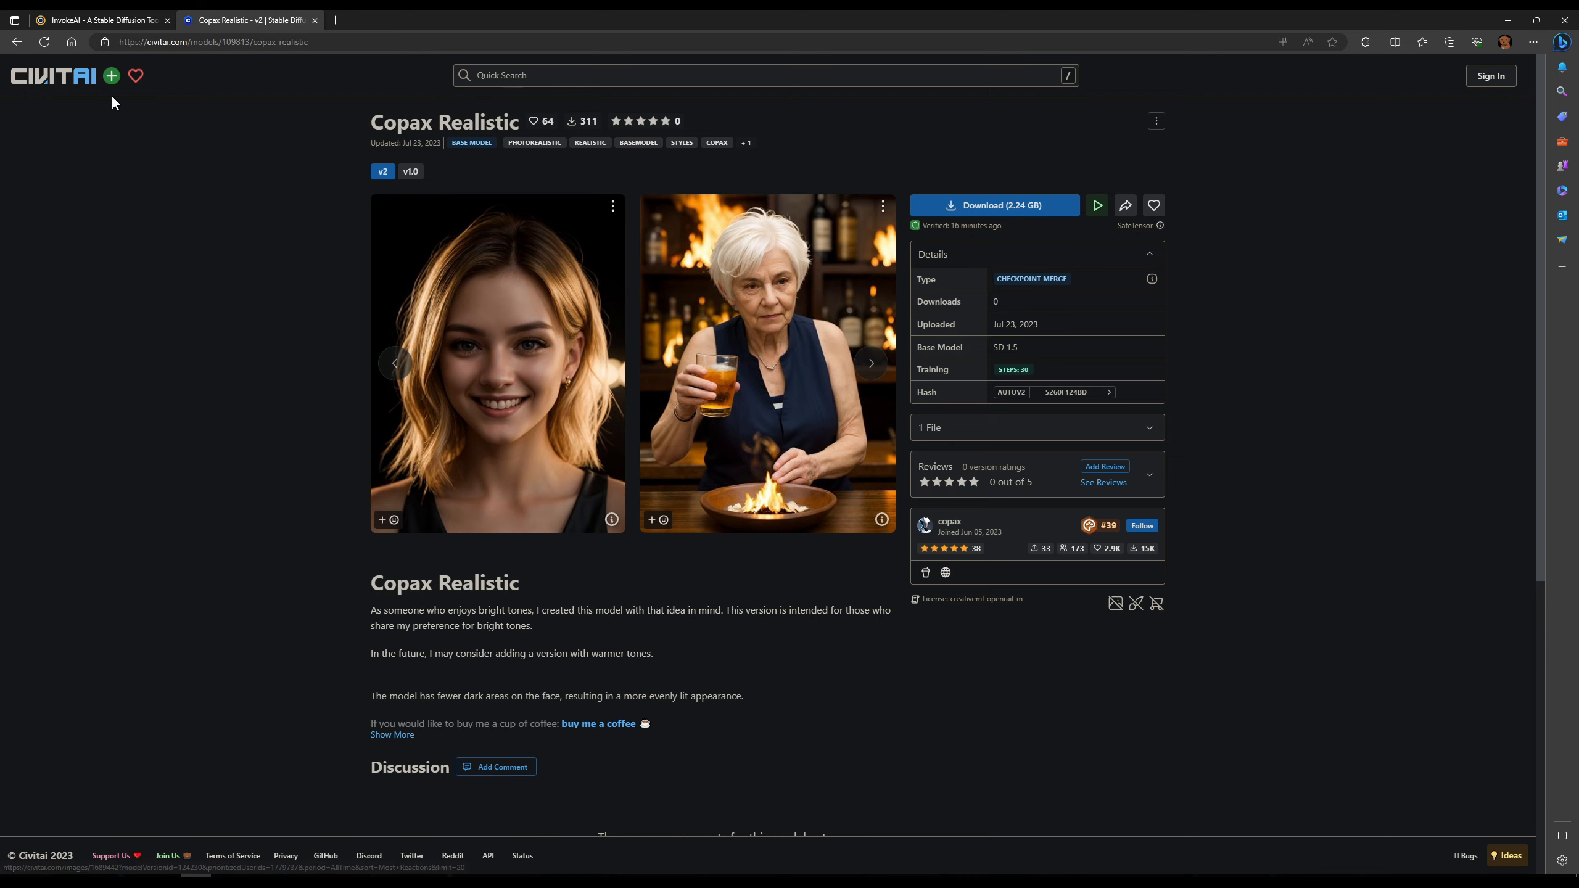
Switch back to InvokeAI and open the form for importing models.
click(104, 21)
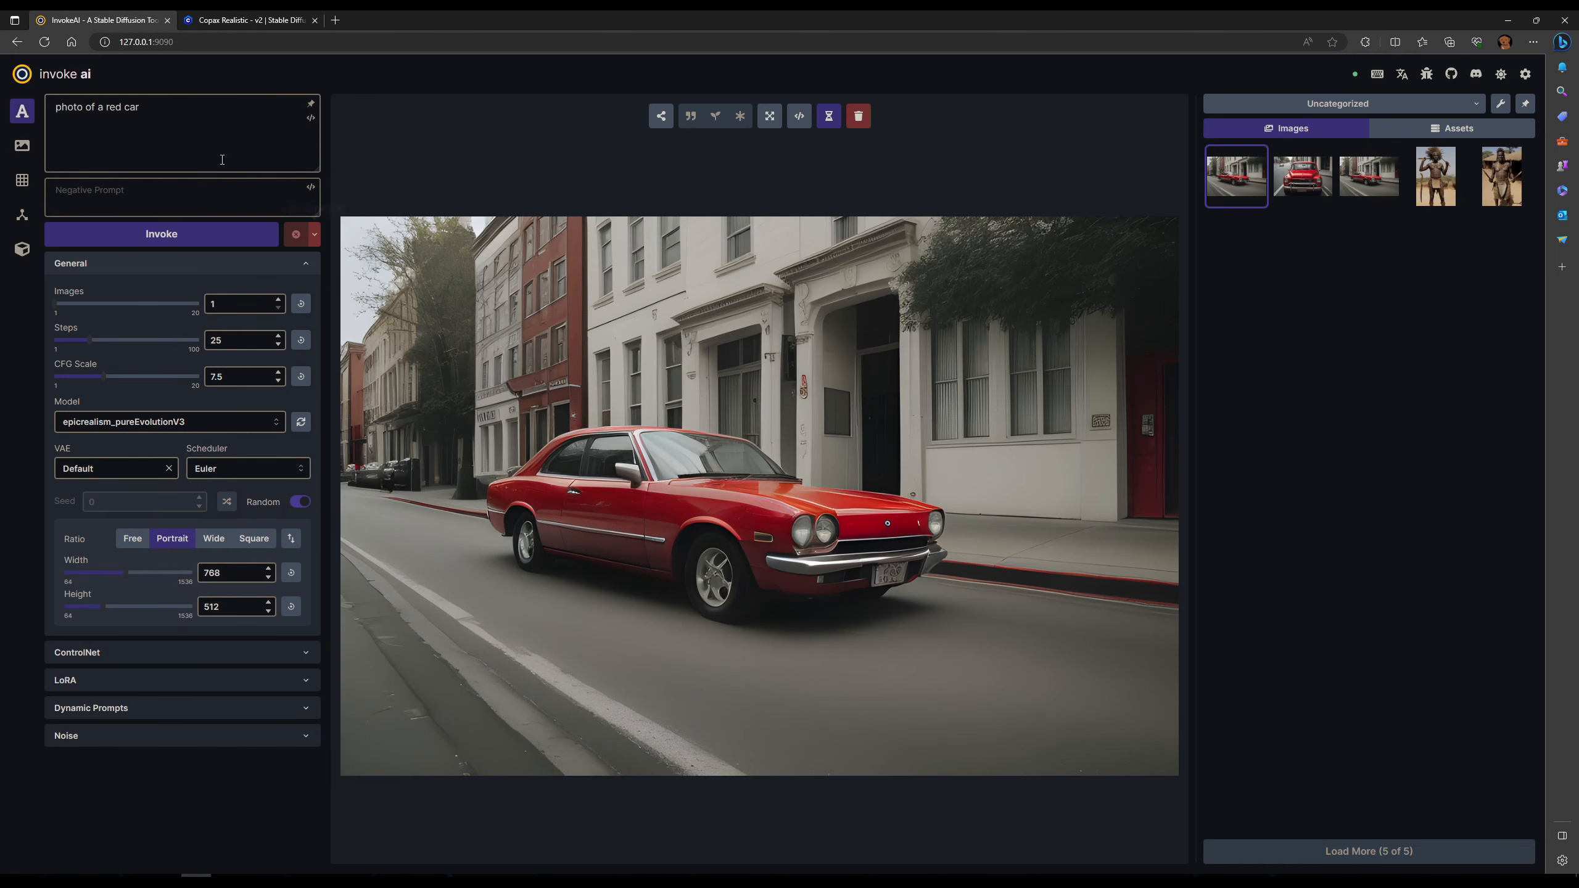
click(22, 258)
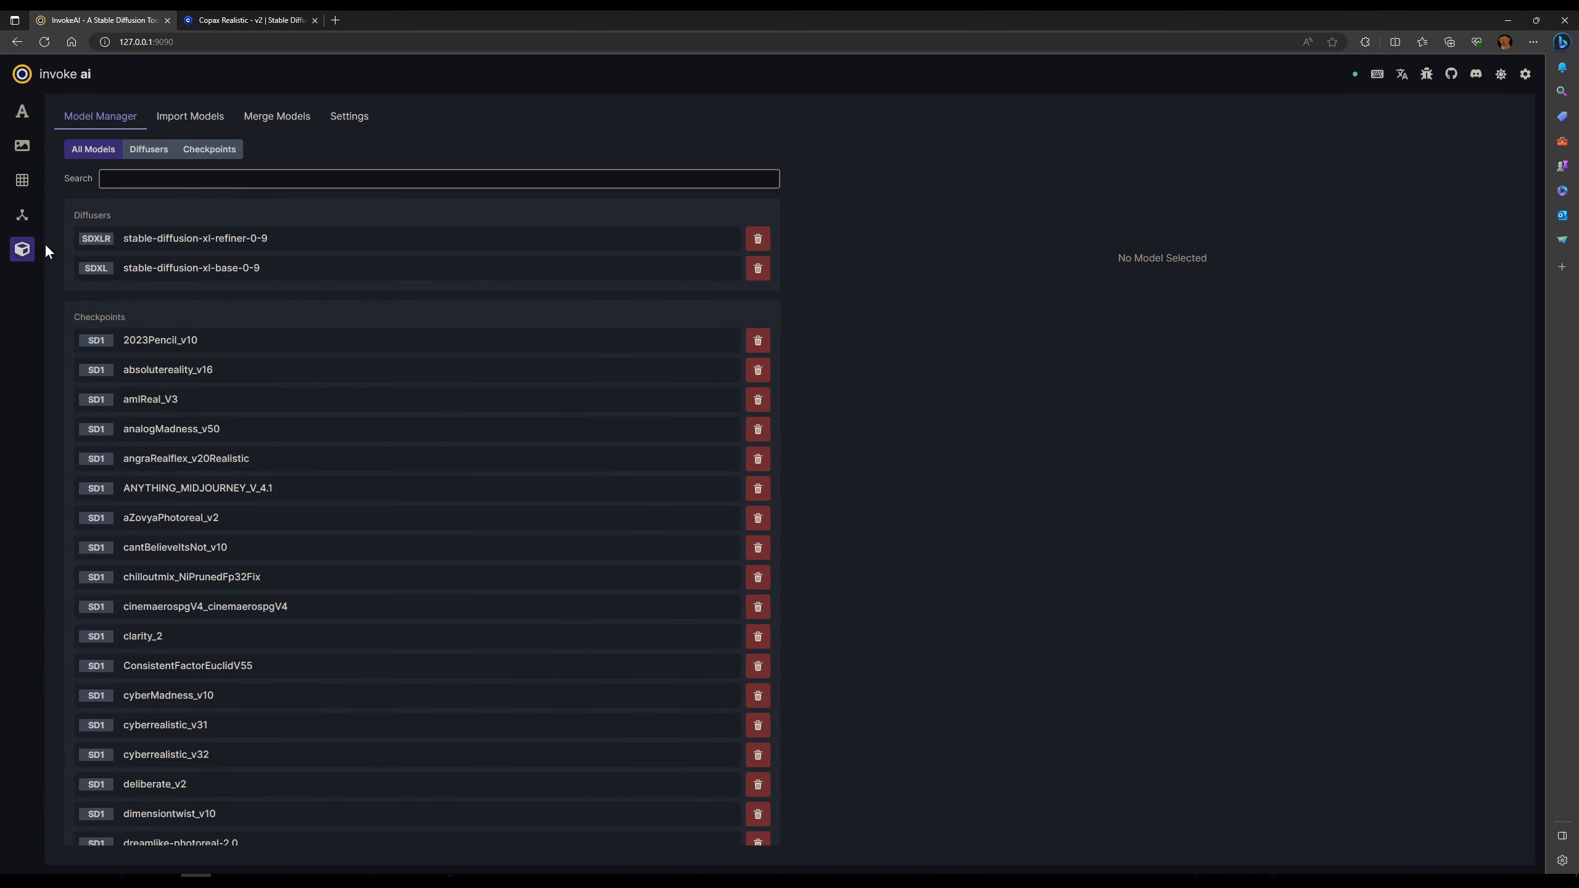
click(191, 127)
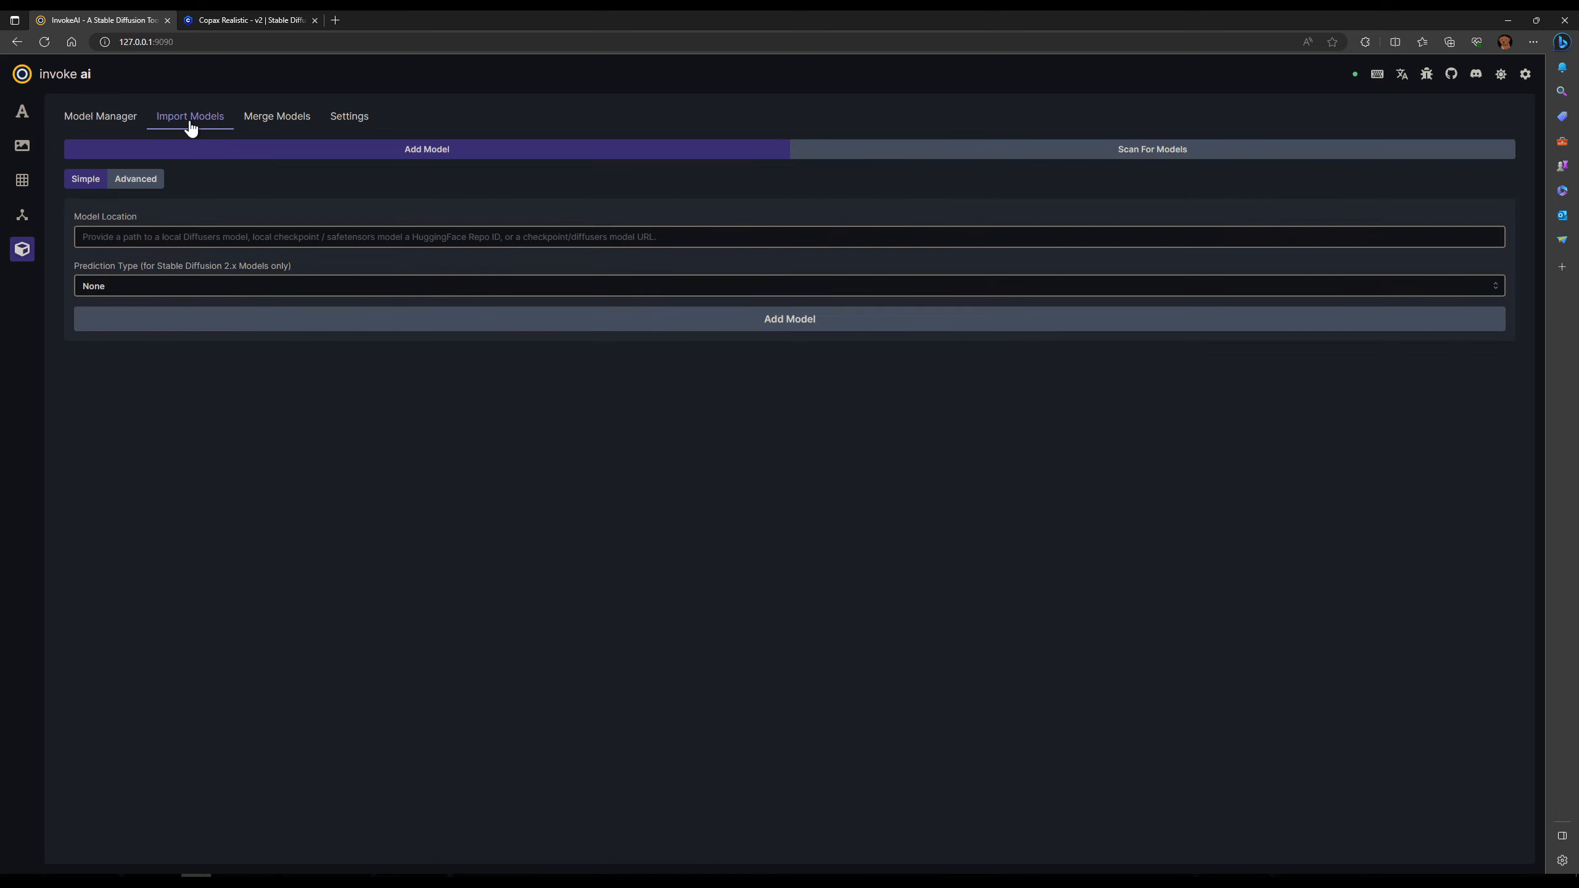
Try the copied link as the model location, and look at the advanced import form before returning to the simple one.
click(220, 240)
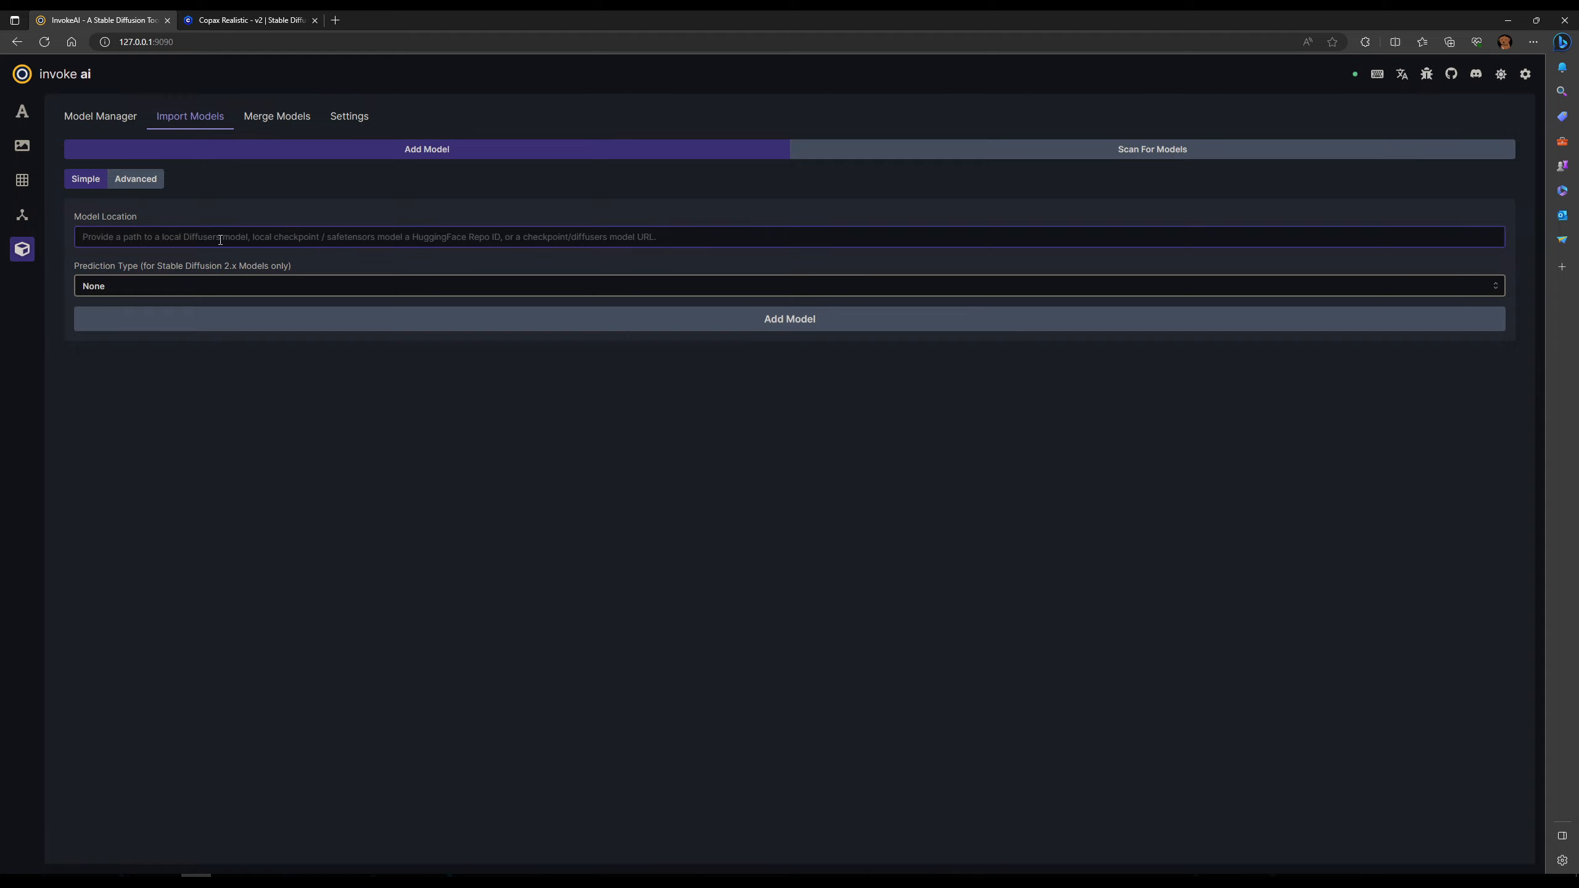
key(ctrl+v)
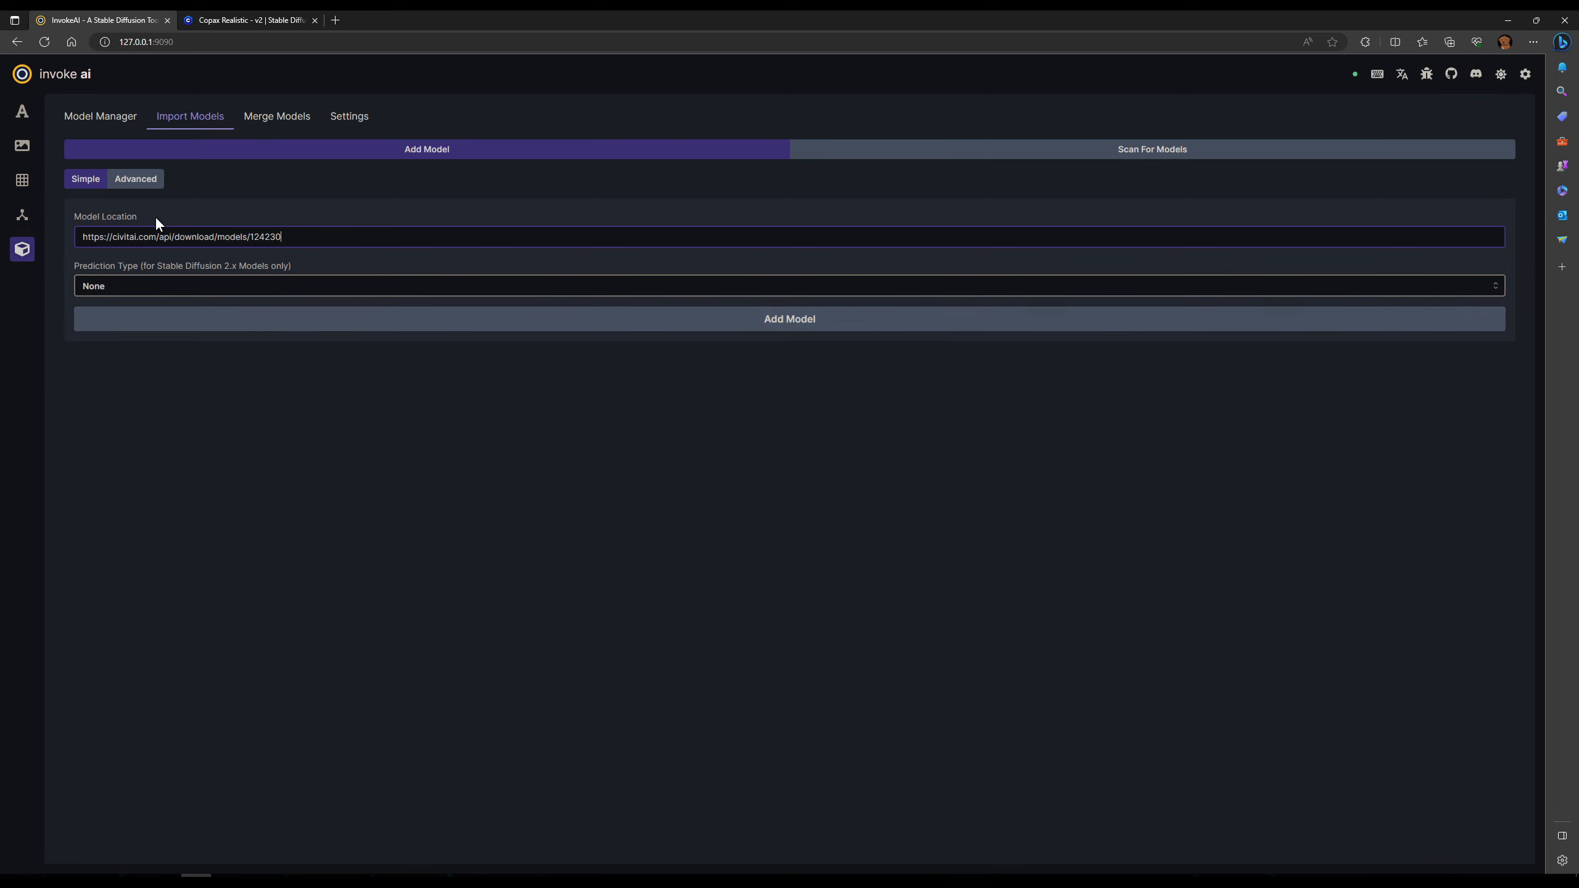
click(139, 186)
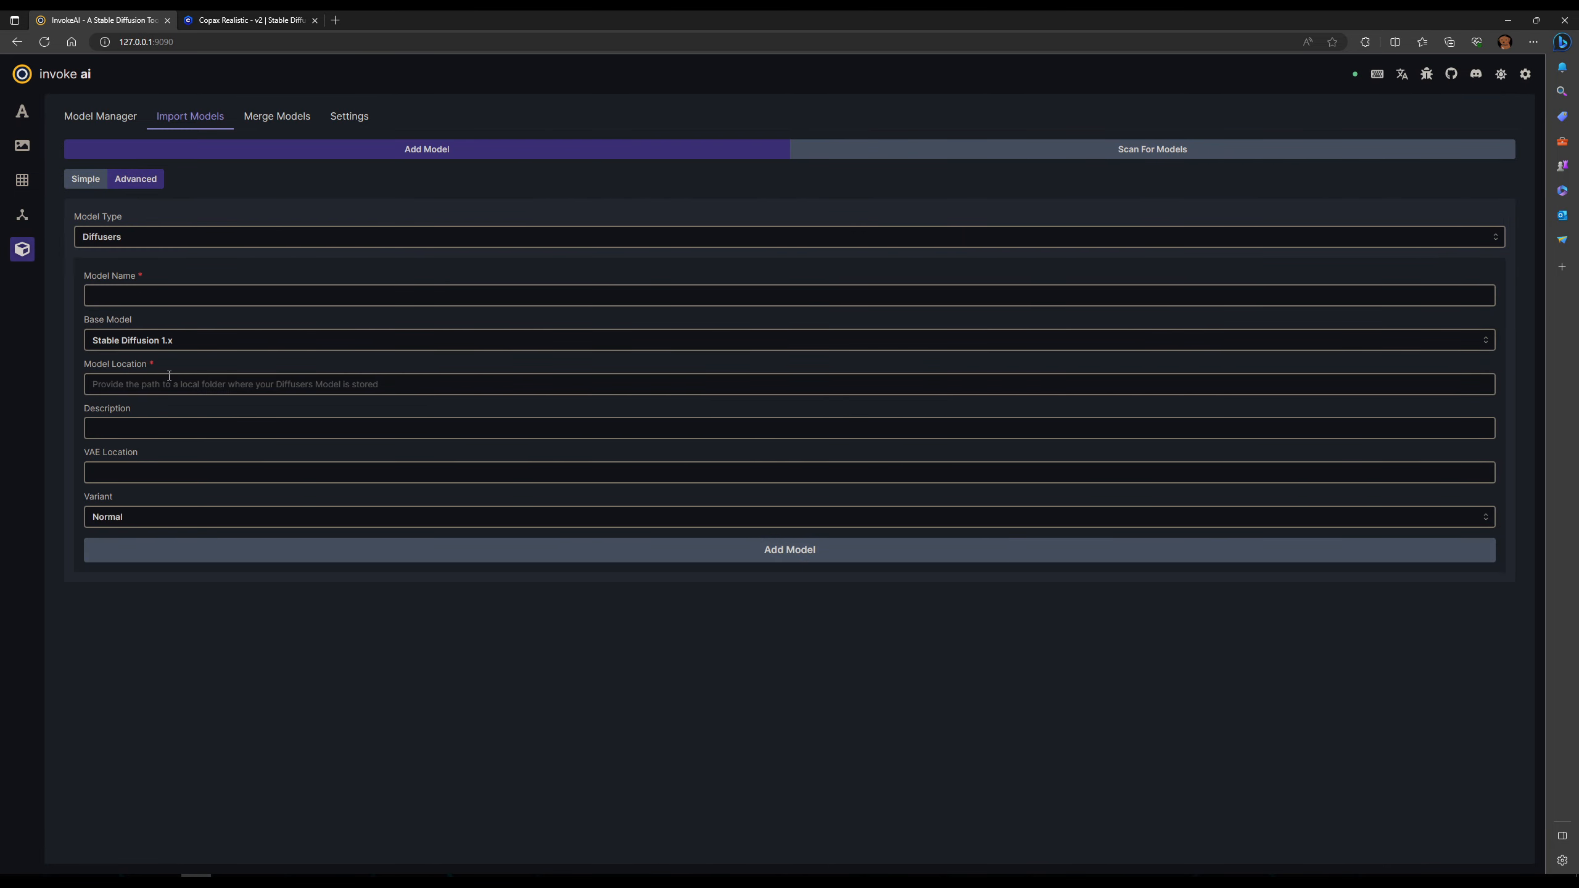
click(90, 181)
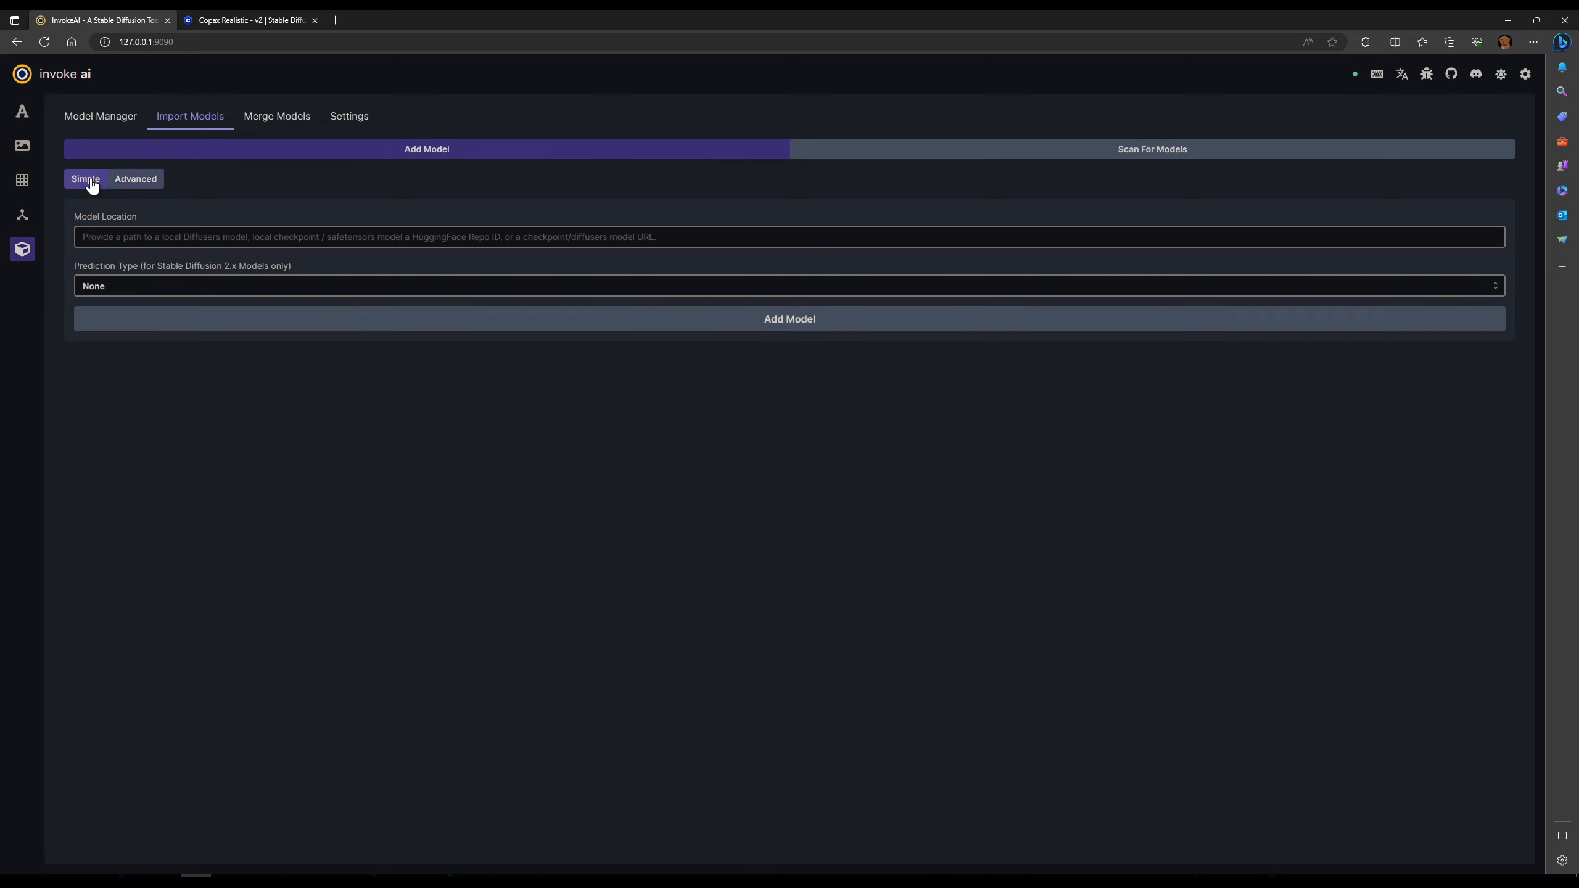
click(231, 236)
key(ctrl+v)
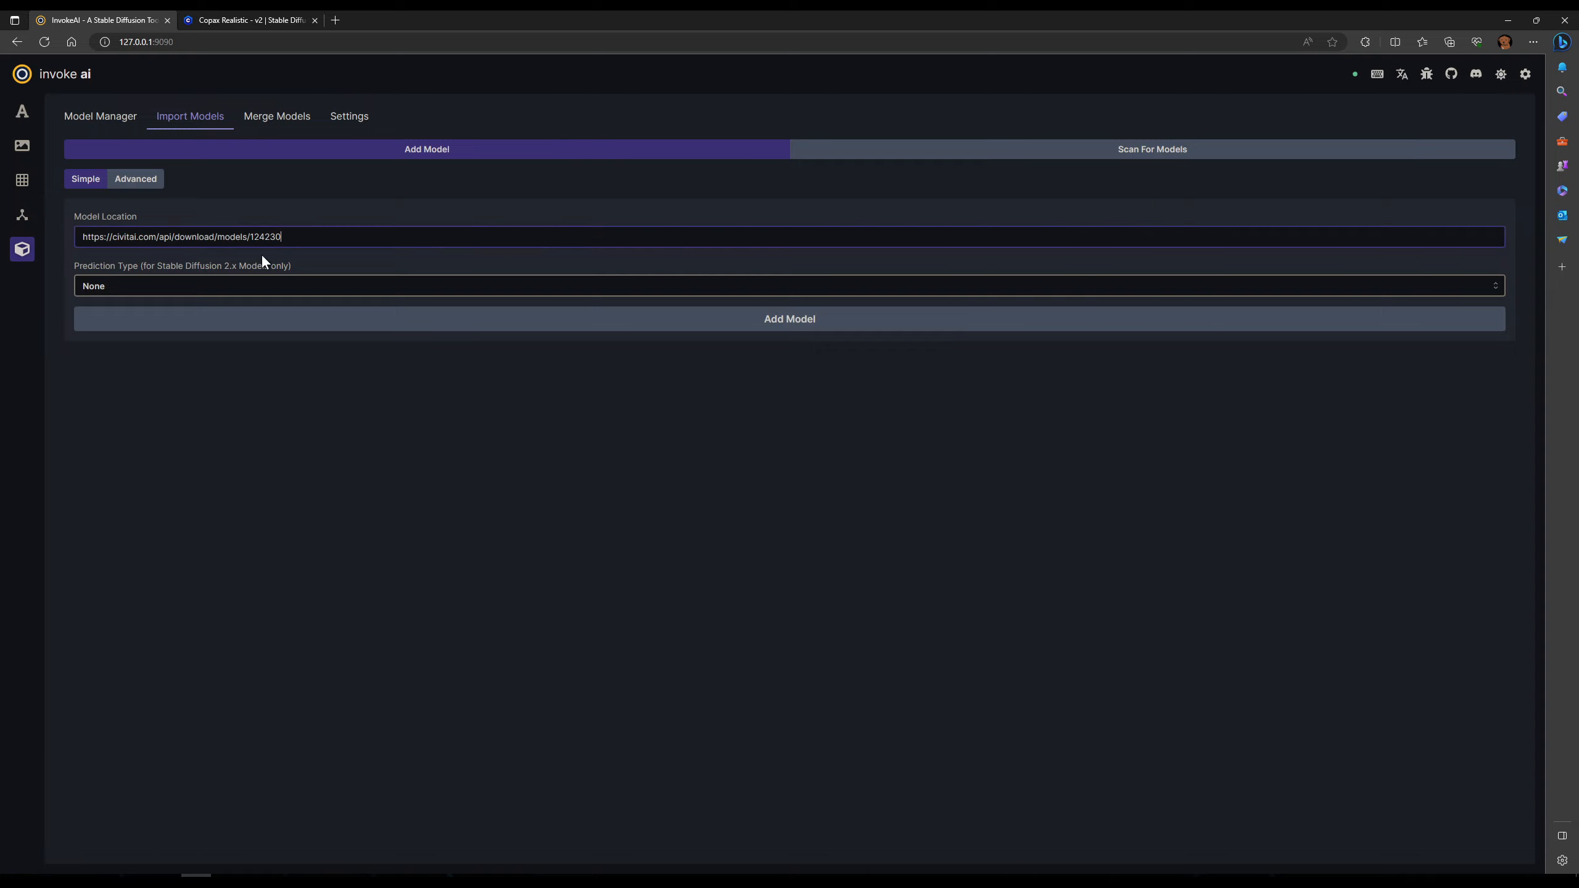
click(796, 324)
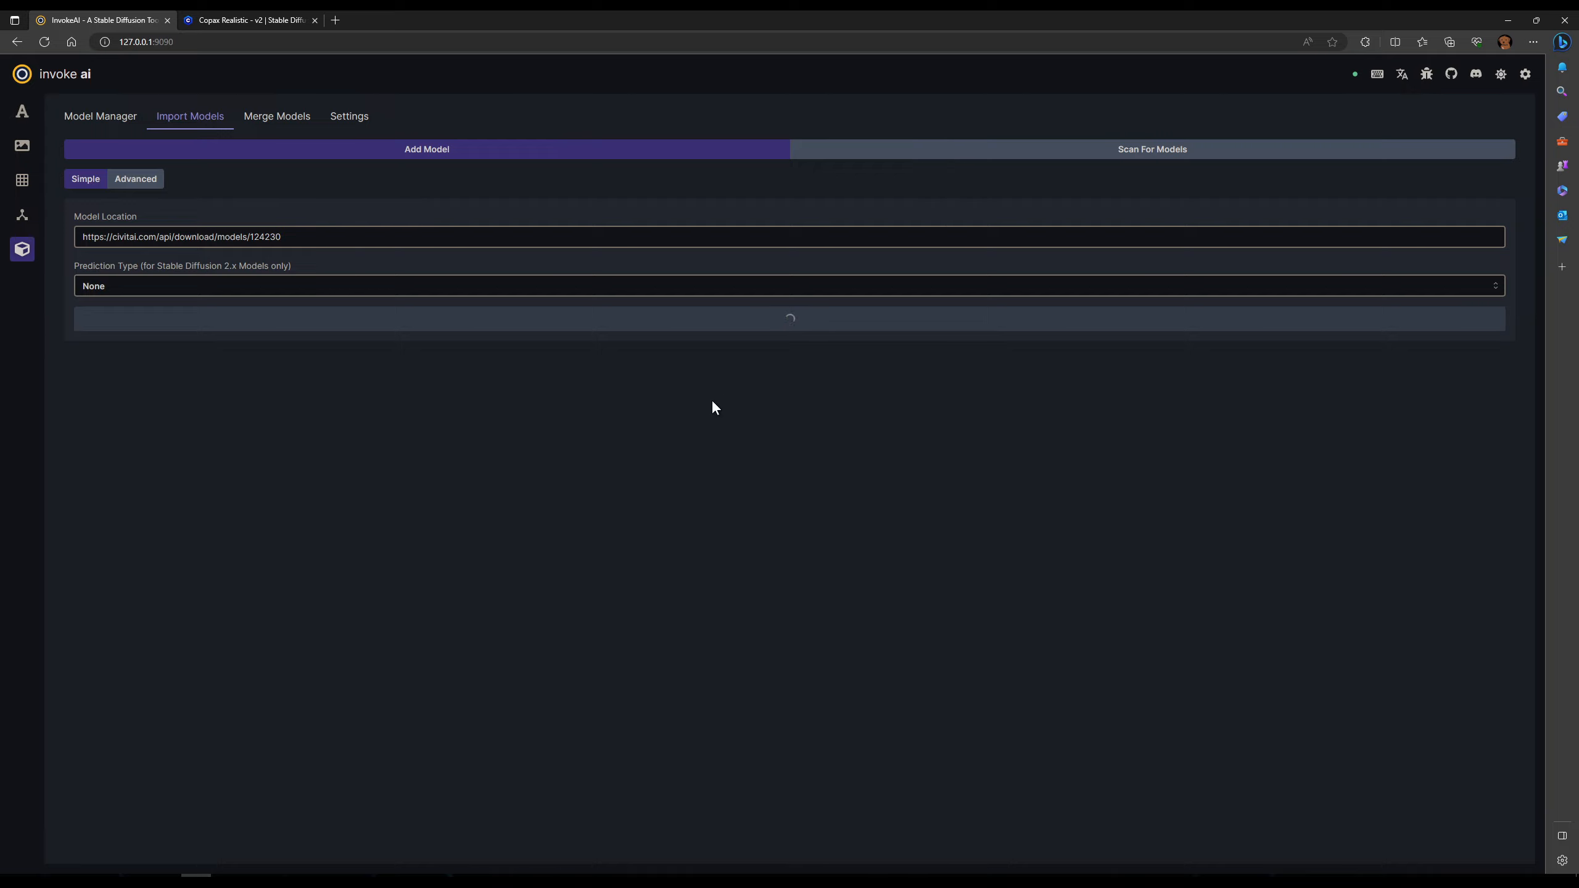
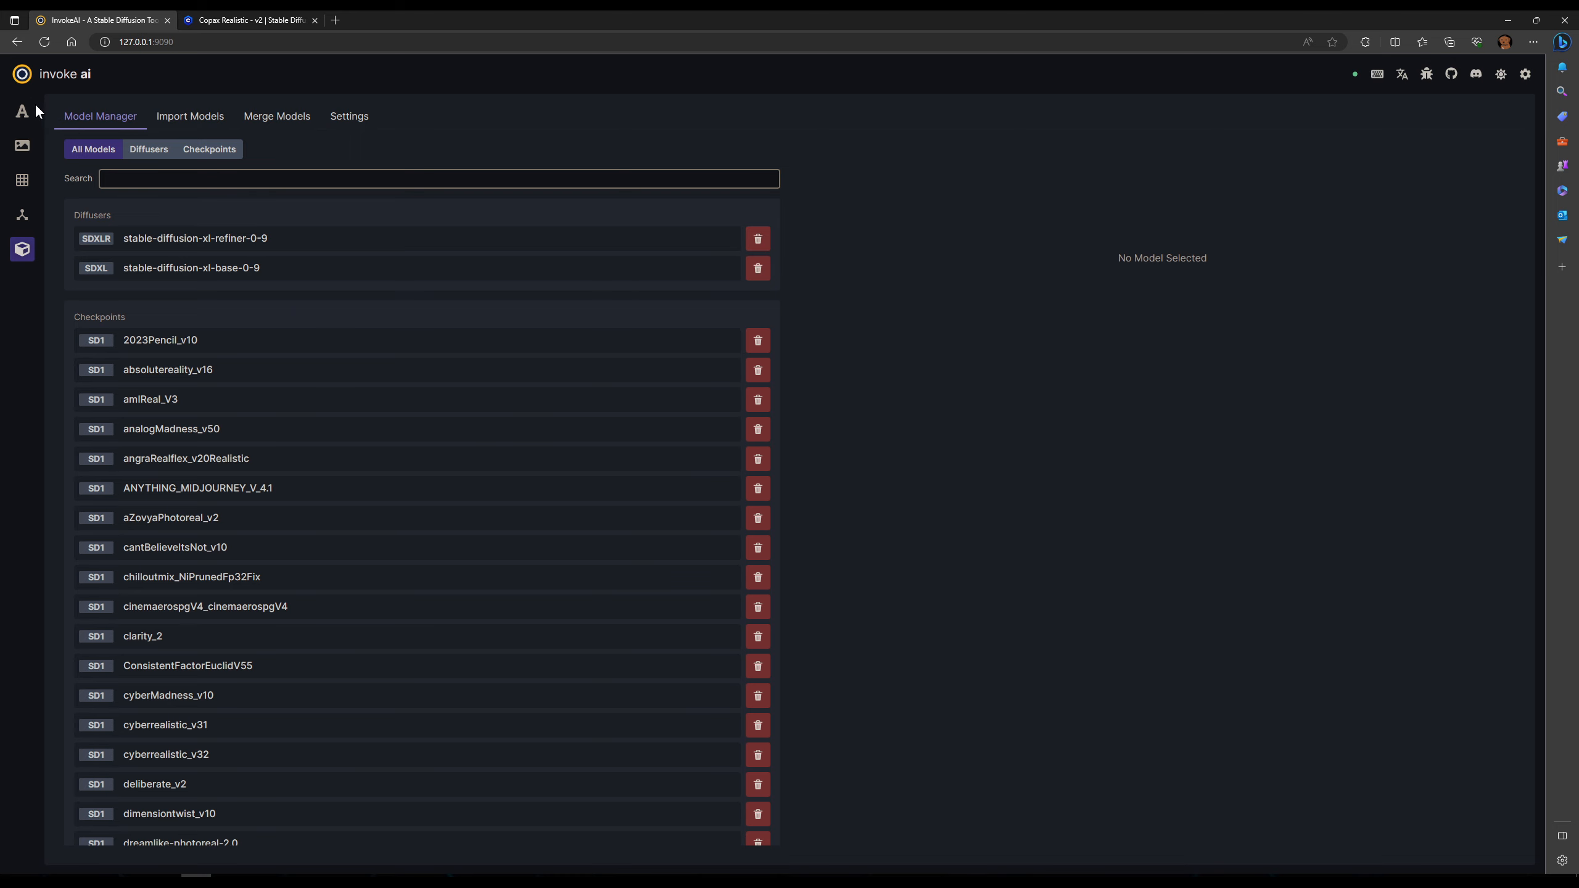
Return to text-to-image generation and sync the model list.
click(31, 111)
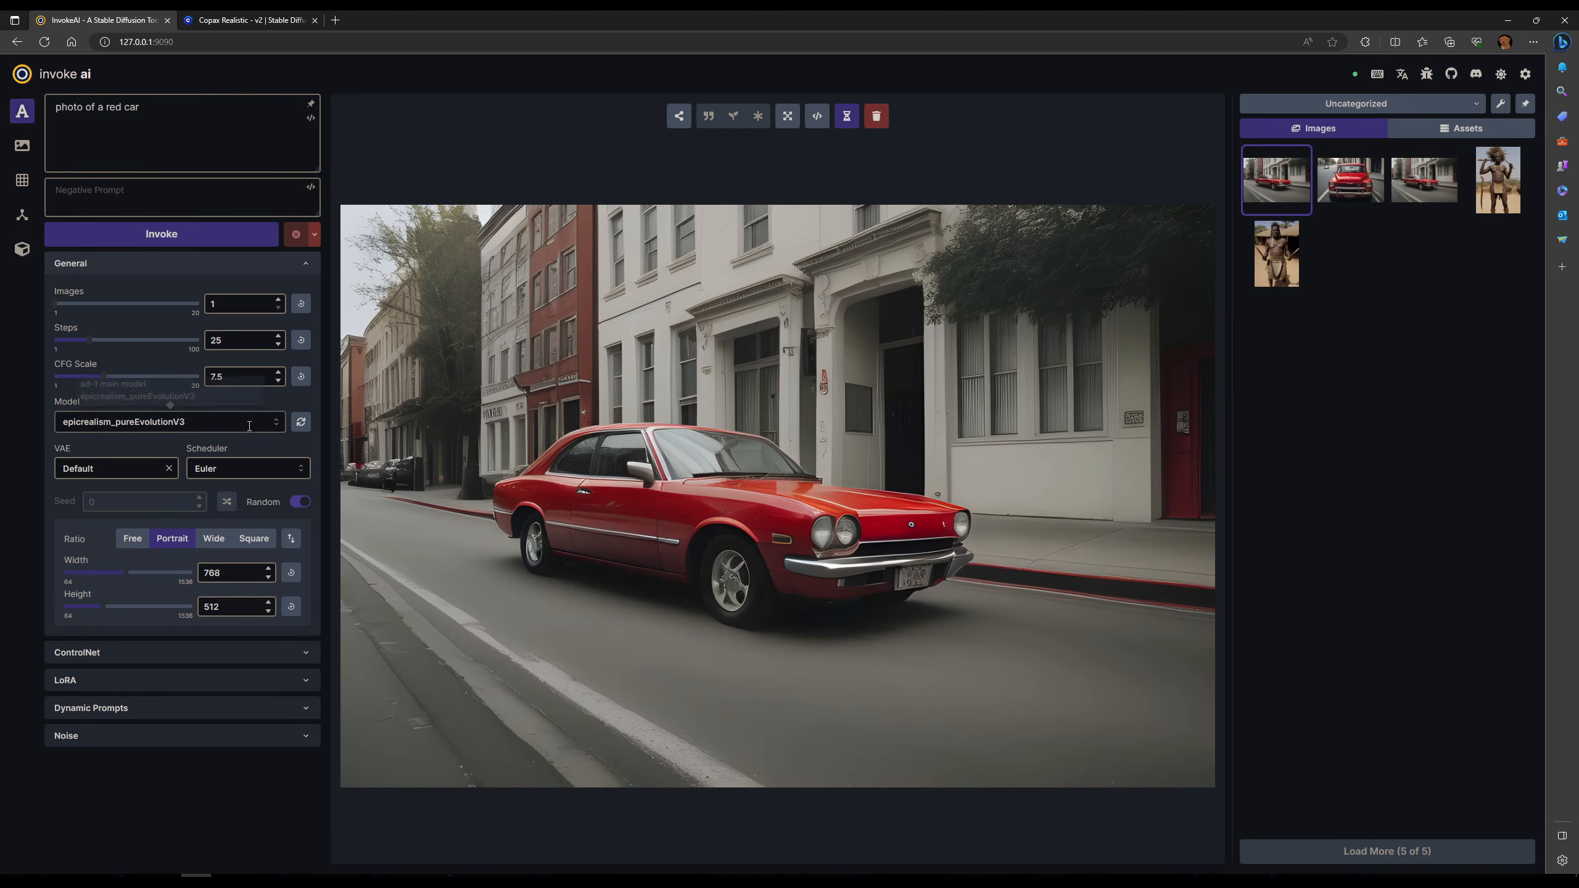
click(302, 426)
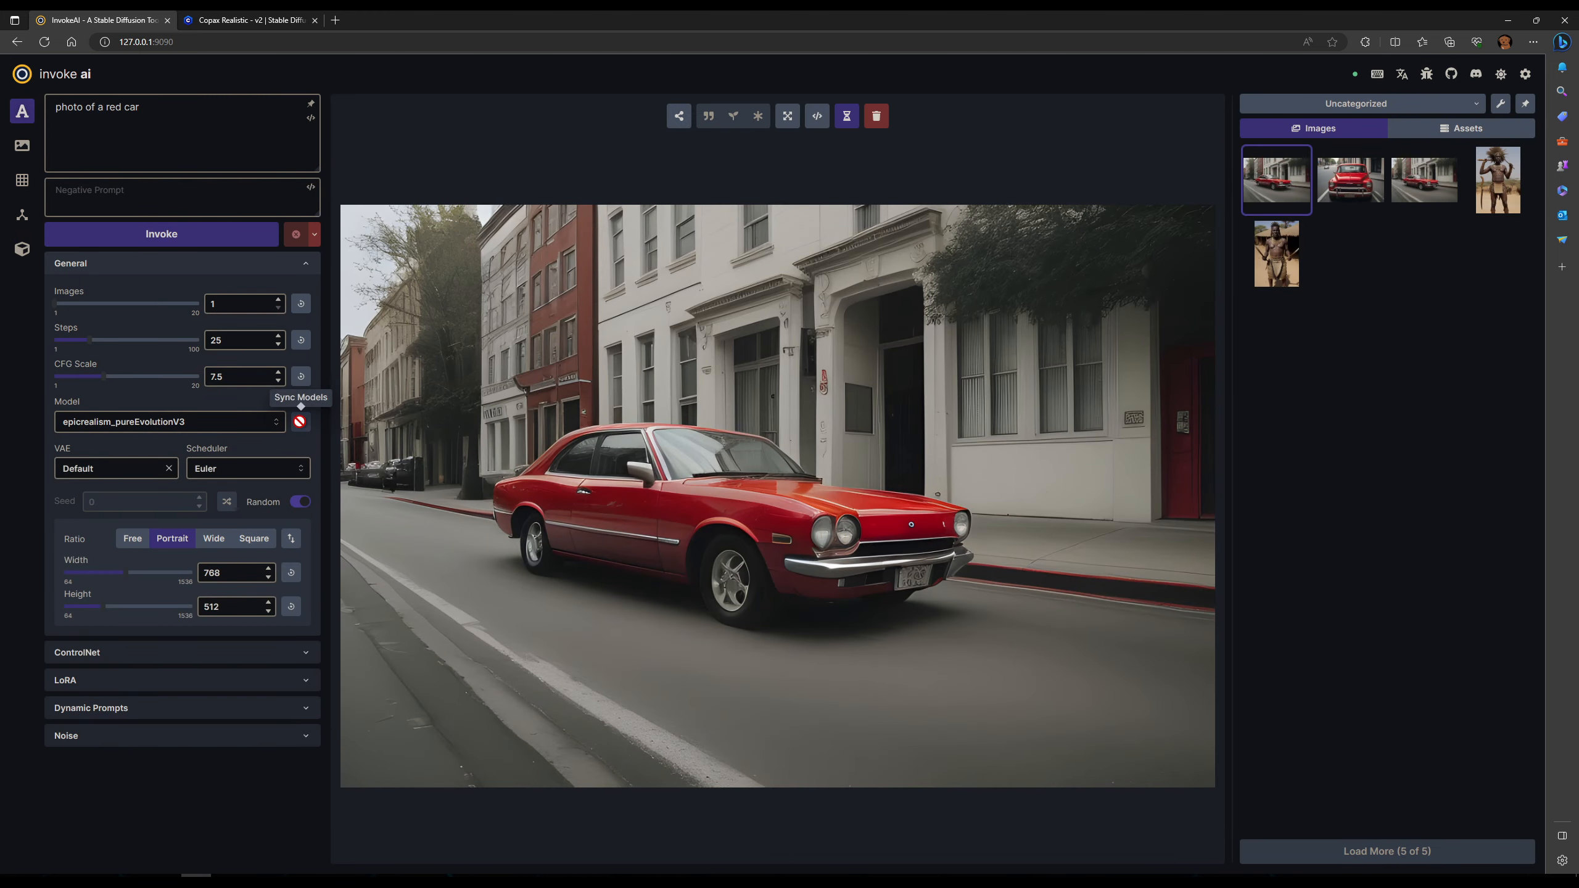
Look through the list of available generation models for the Copax Realistic model.
click(206, 427)
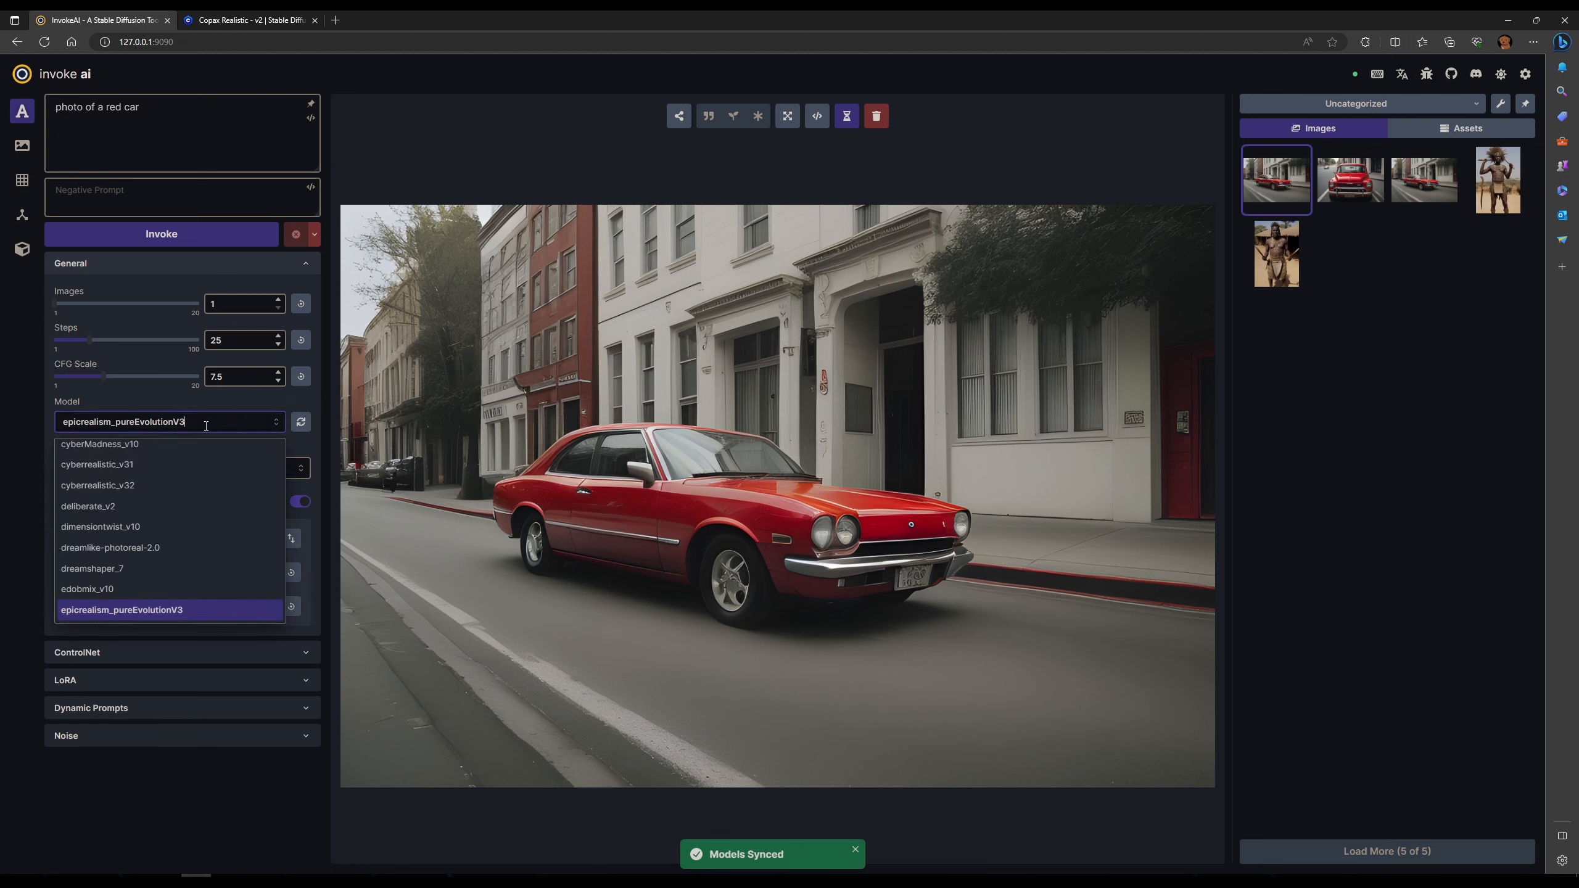
scroll(182, 478, up, 1)
scroll(182, 478, up, 3)
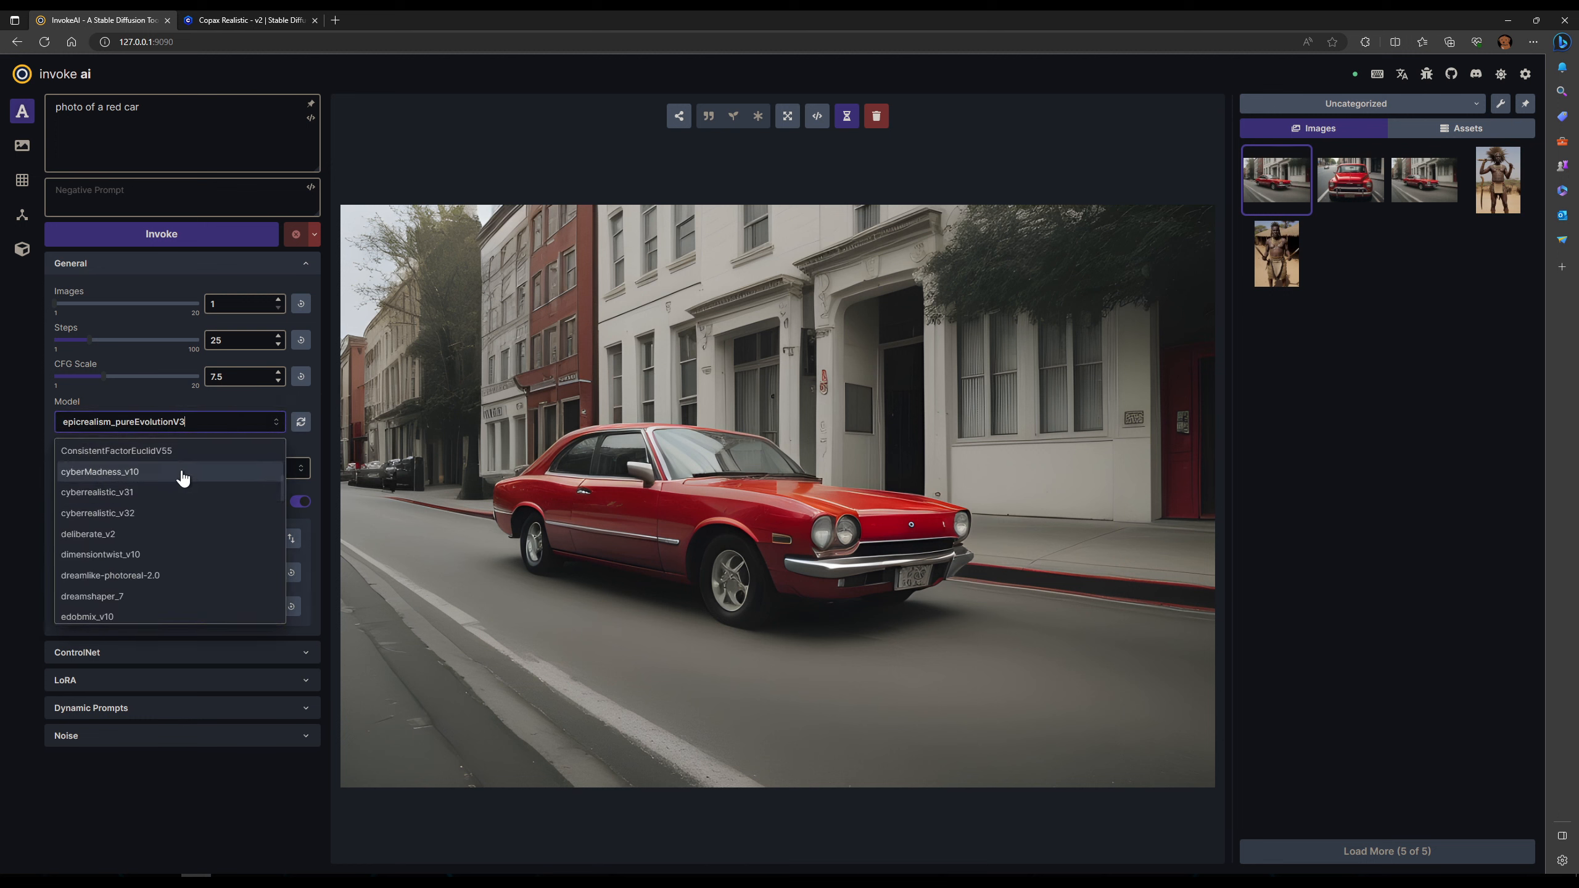
scroll(182, 478, up, 2)
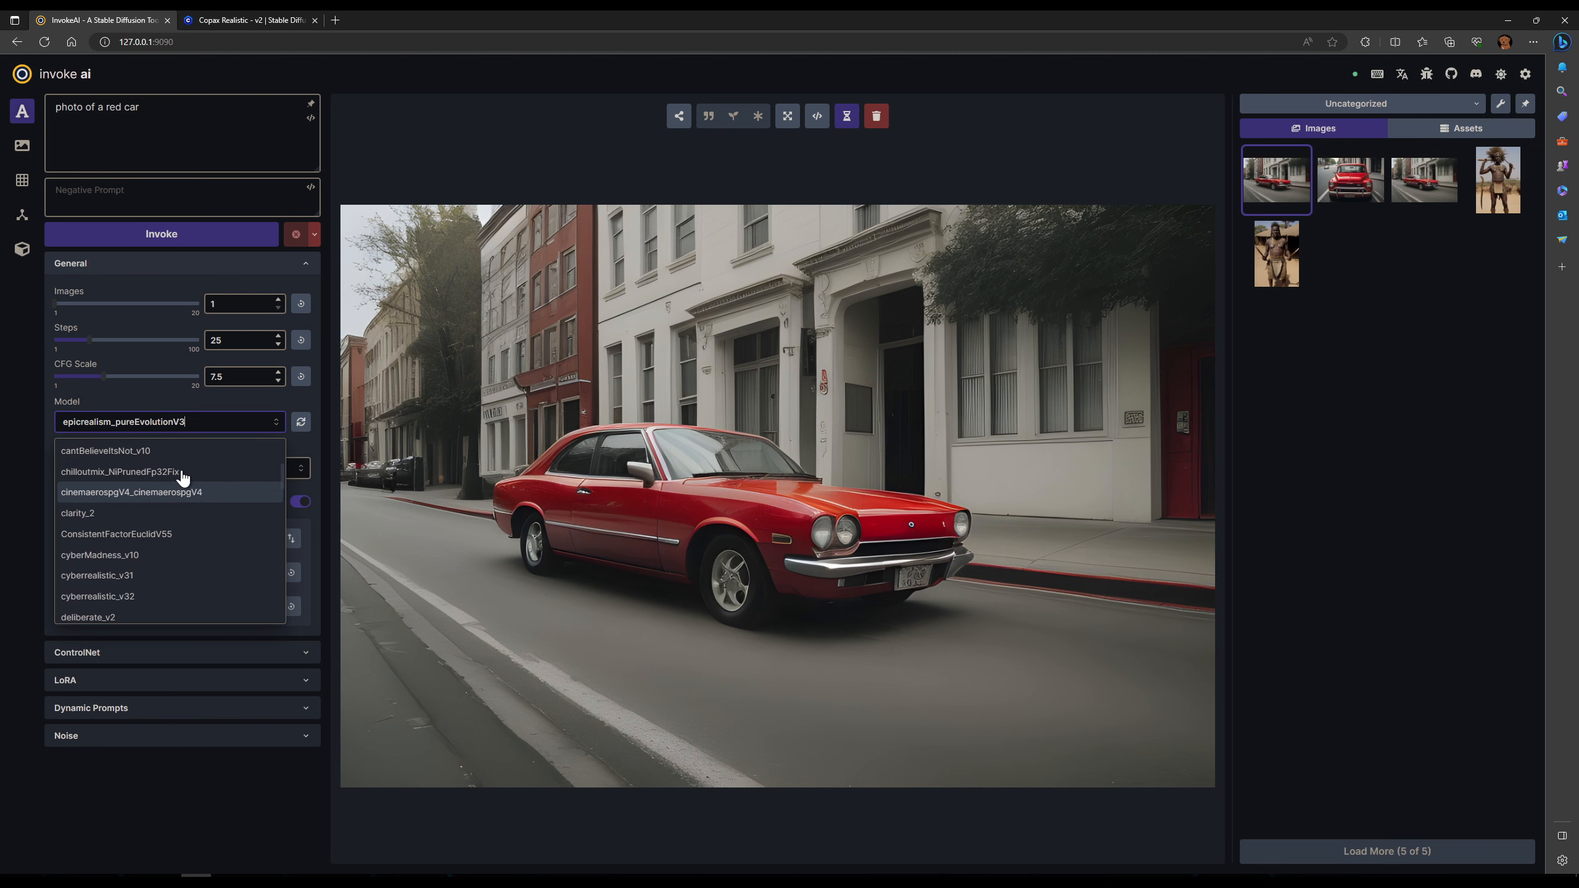
scroll(182, 477, up, 2)
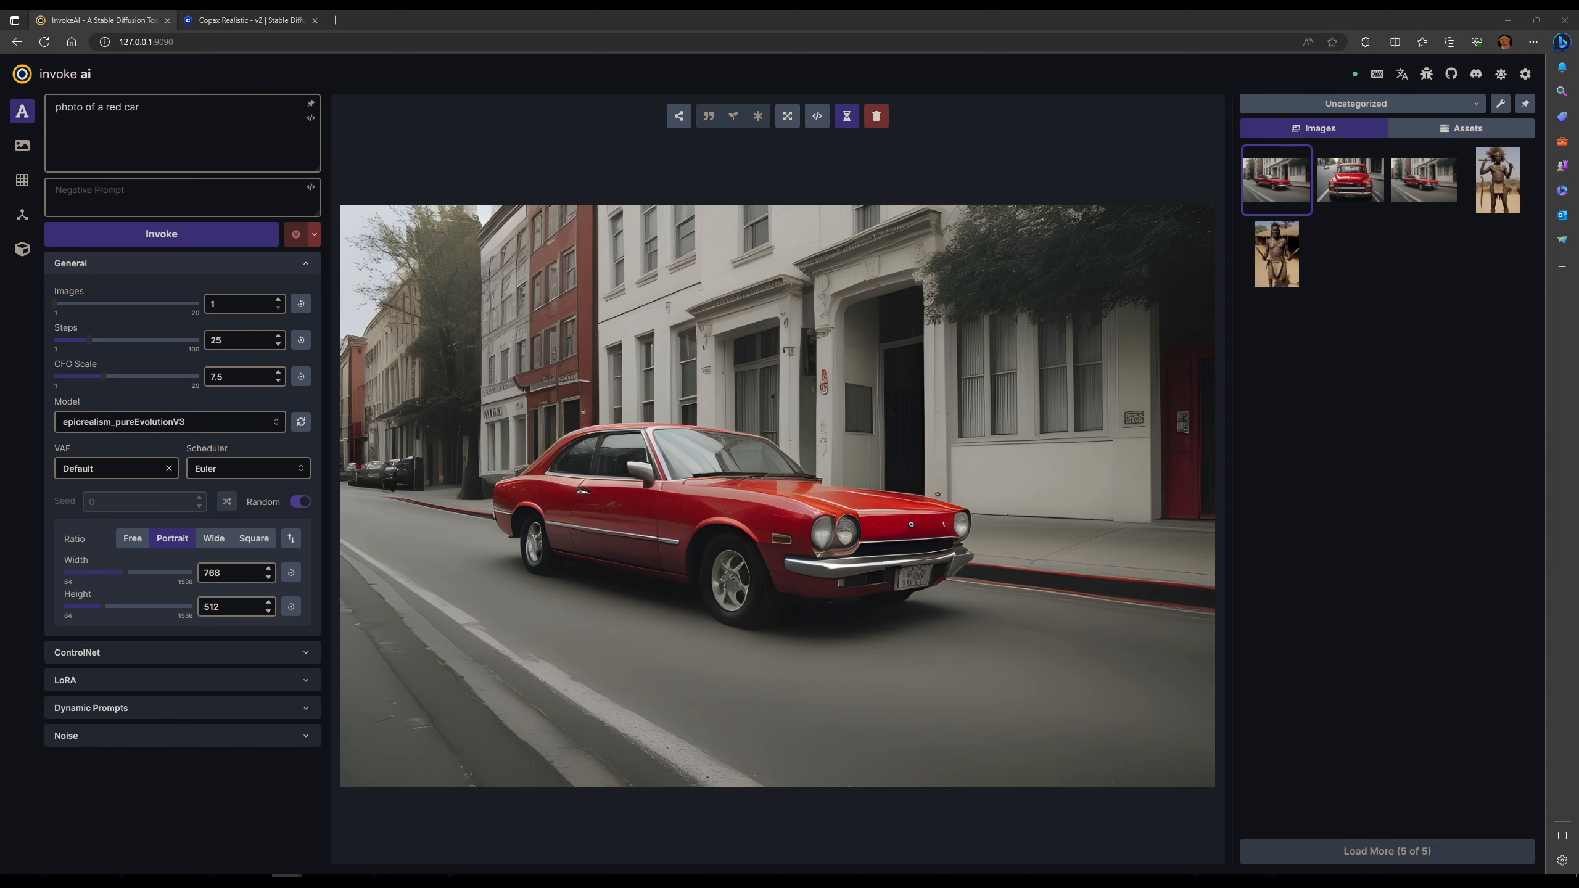
Bring the invoke.bat console window into view, examine the model import log, and move the window away.
drag(1578, 268, 895, 276)
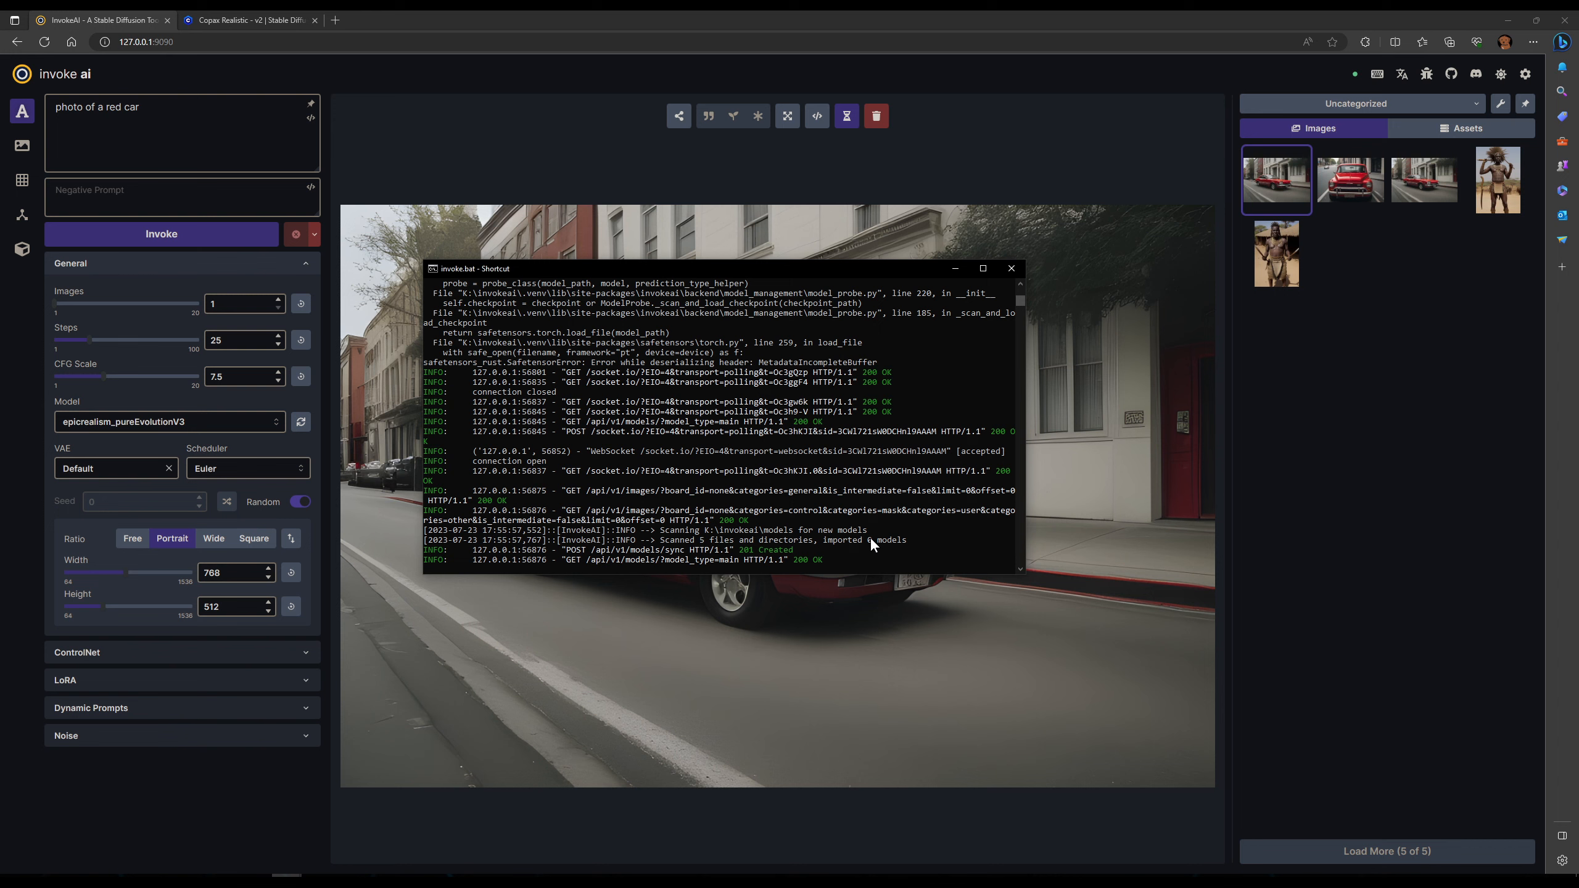
scroll(871, 541, up, 2)
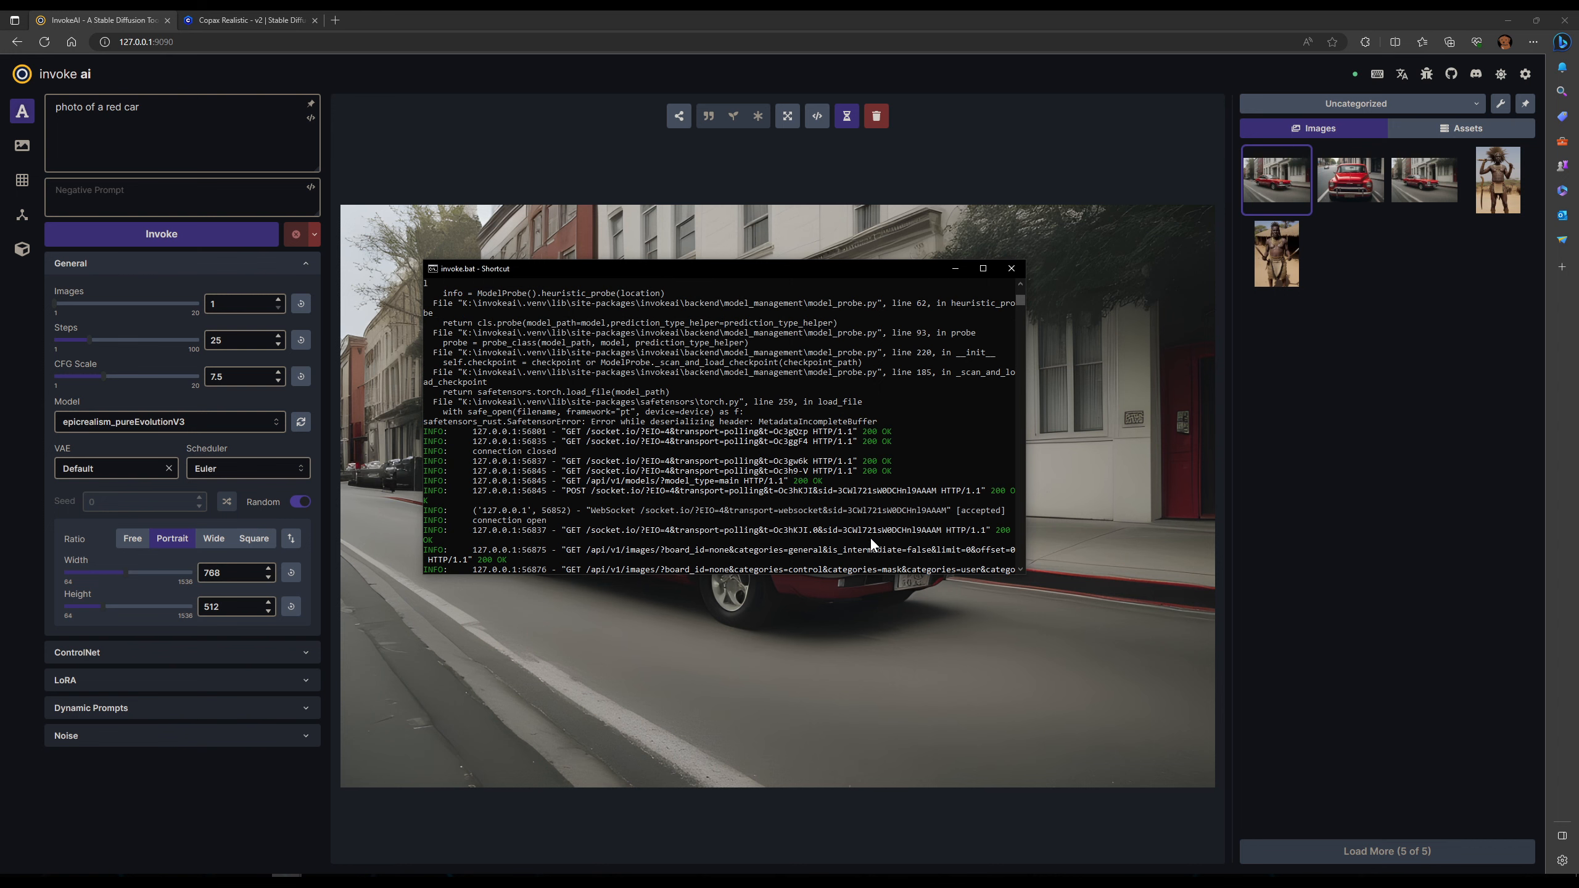
scroll(870, 541, up, 5)
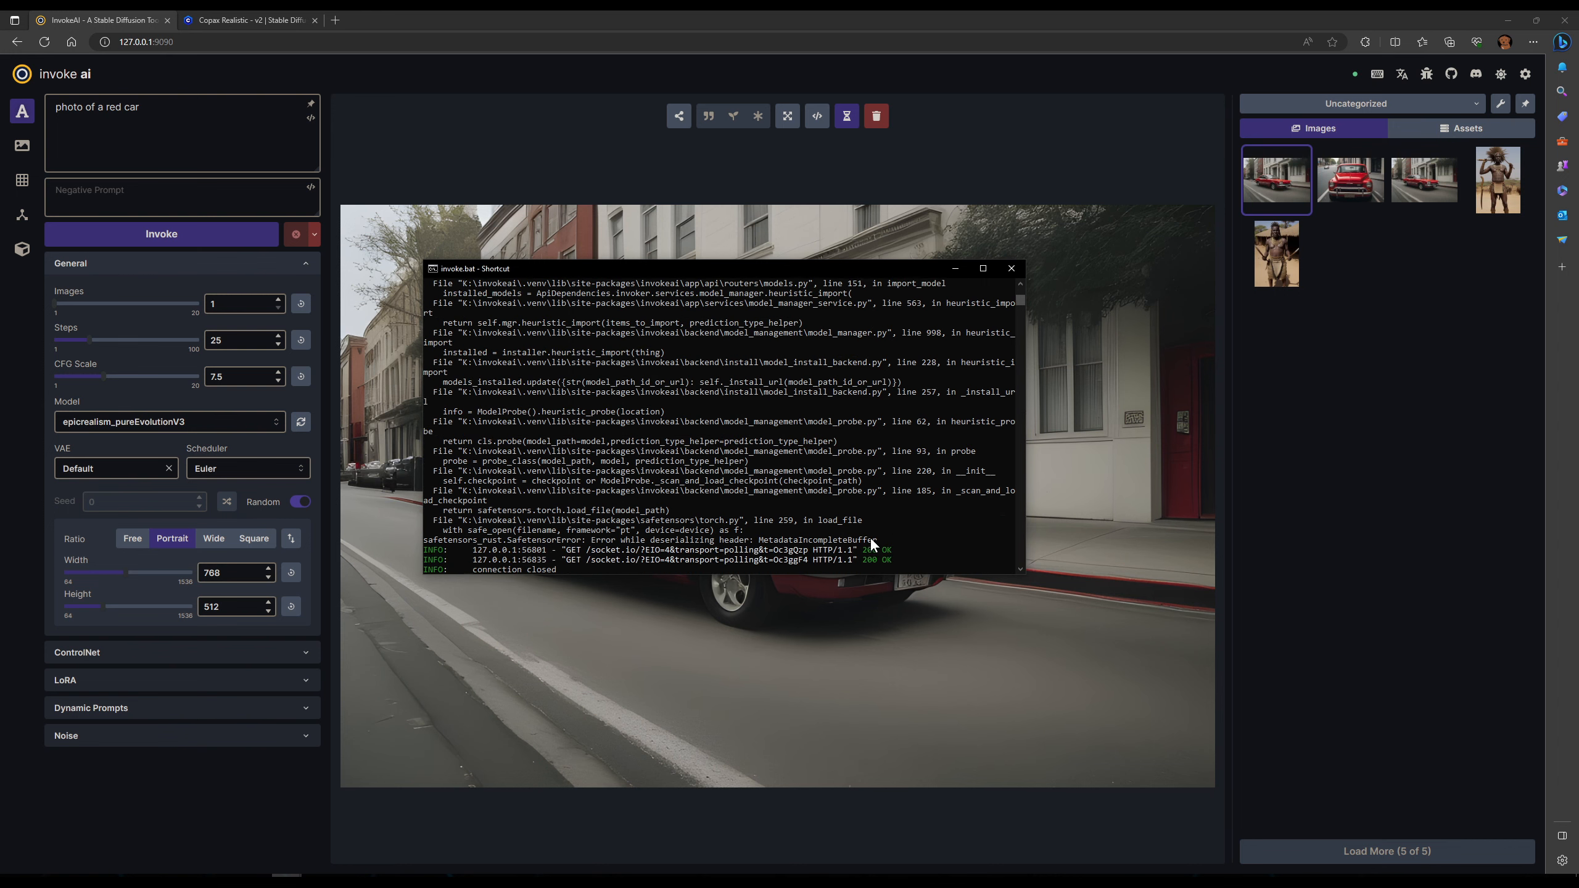
scroll(872, 545, down, 9)
drag(783, 274, 1578, 339)
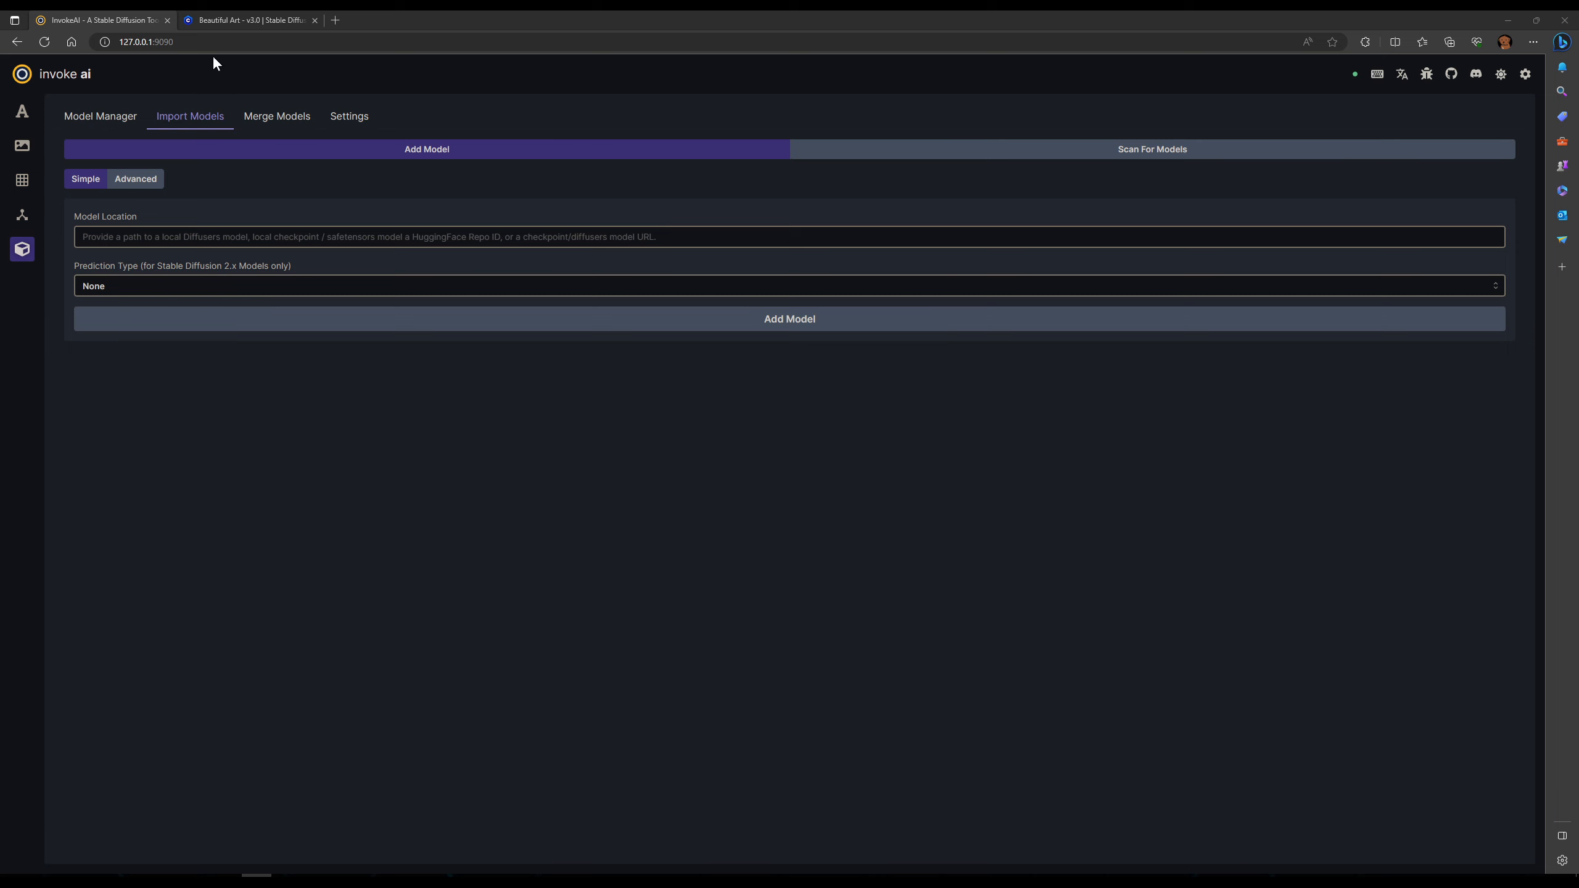
Switch to the Beautiful Art v3.0 page on Civitai and browse through its sample images.
click(214, 23)
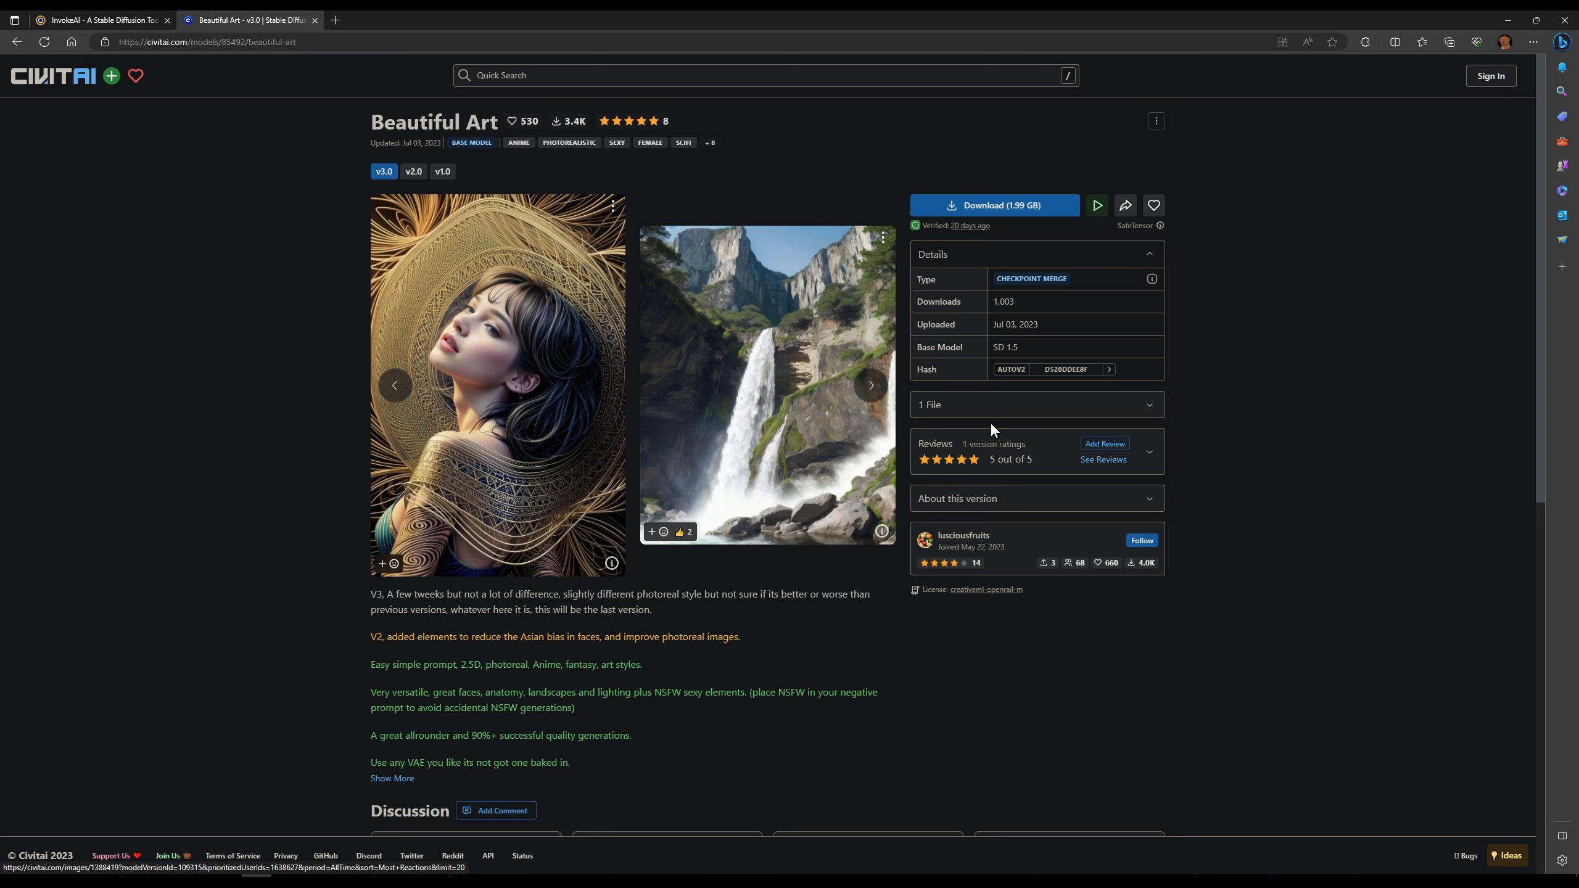
click(871, 385)
click(870, 385)
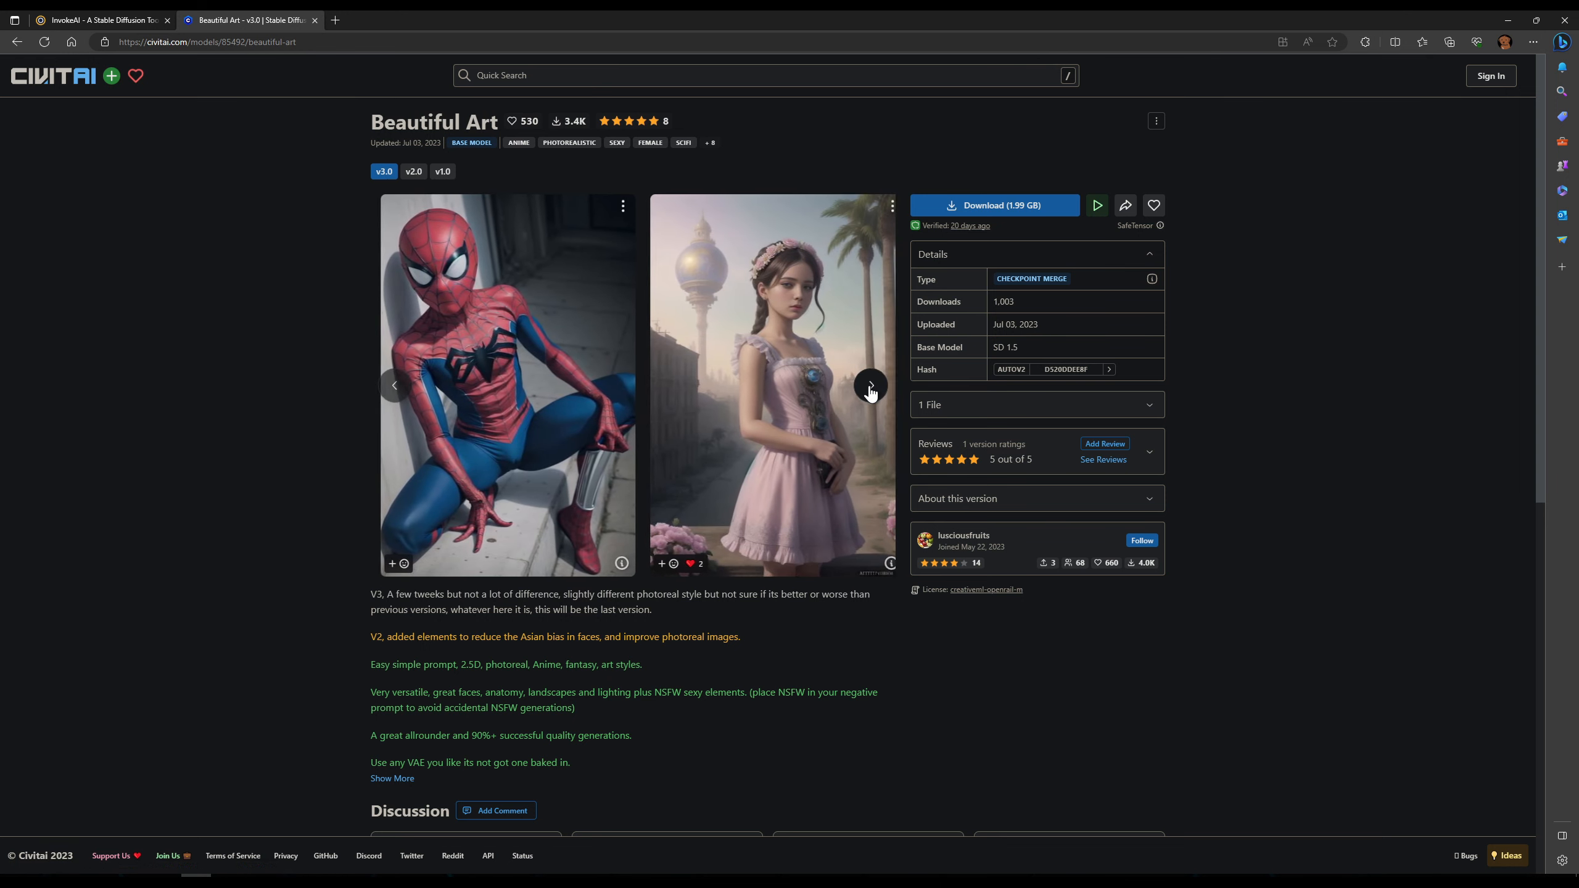
click(870, 386)
click(871, 386)
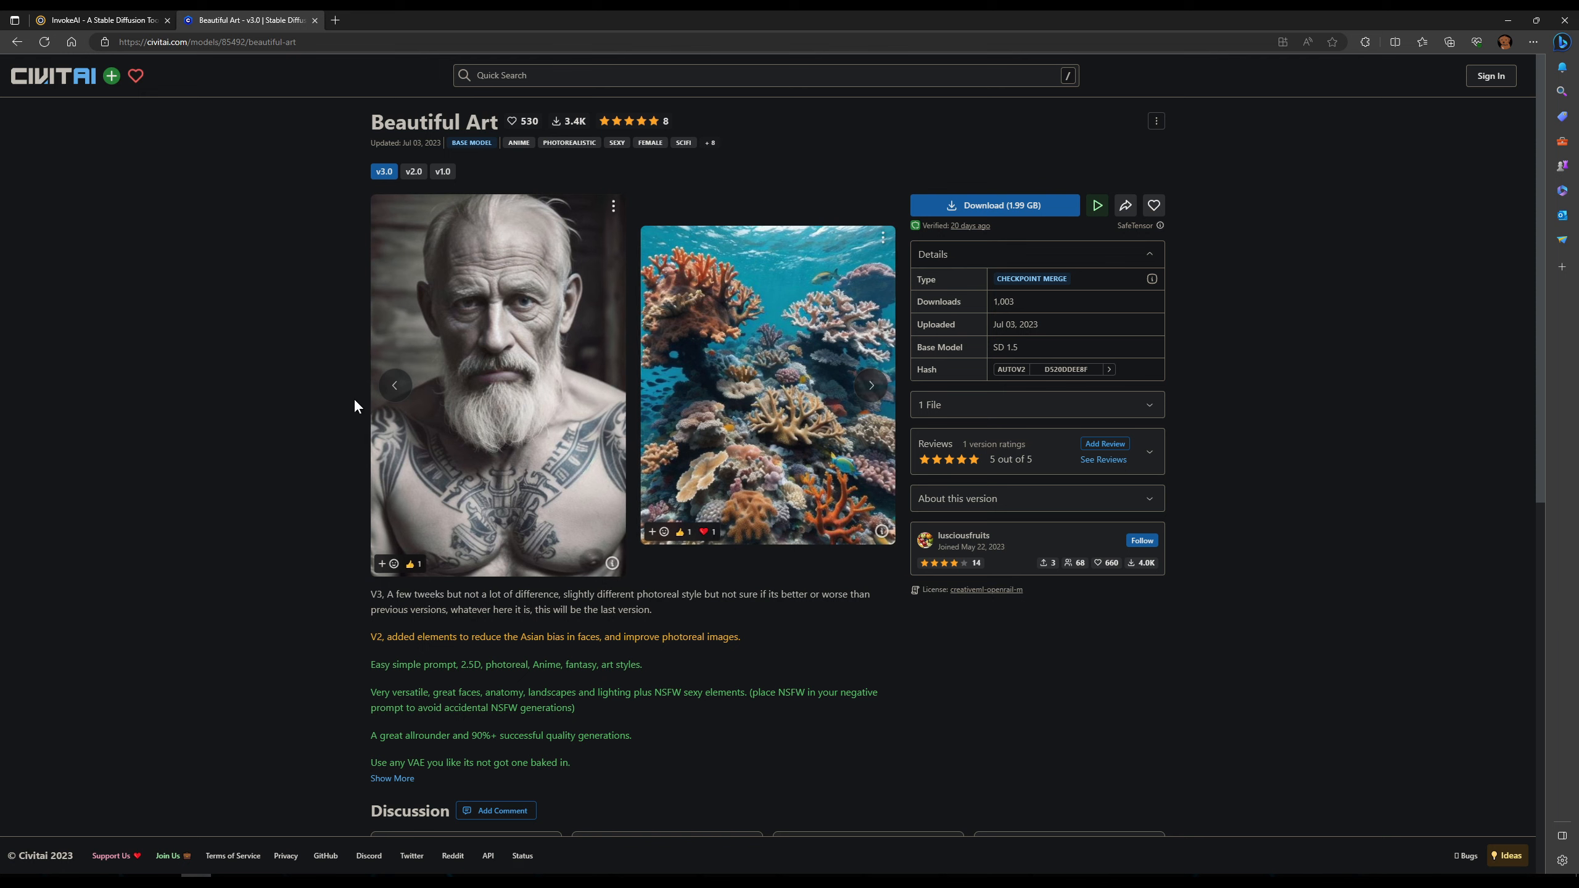
click(385, 393)
click(385, 393)
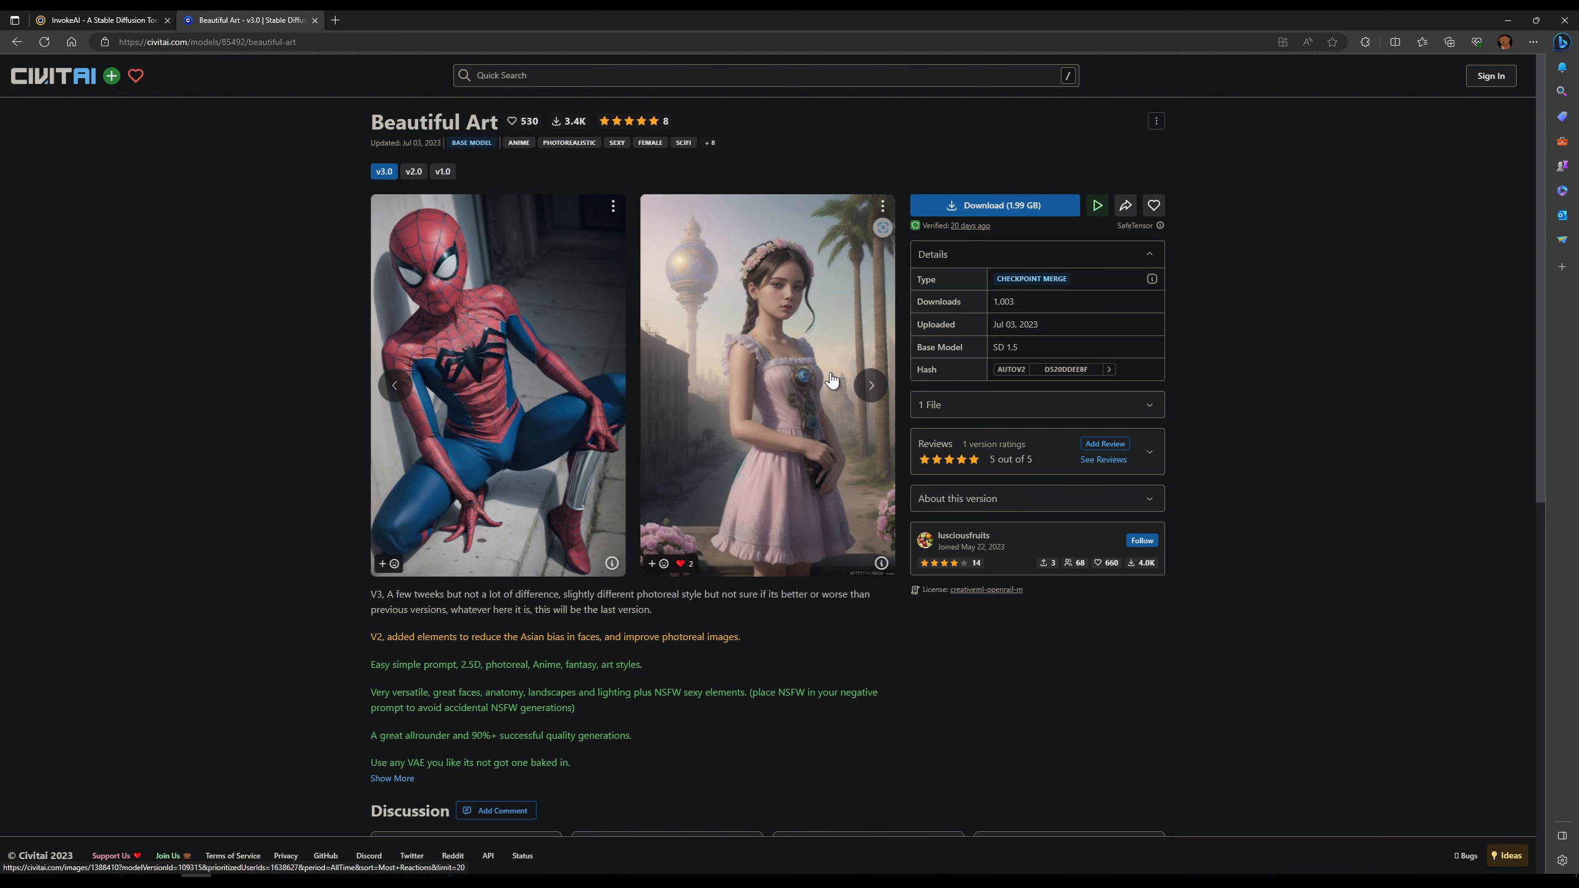
click(871, 385)
click(871, 385)
click(871, 385)
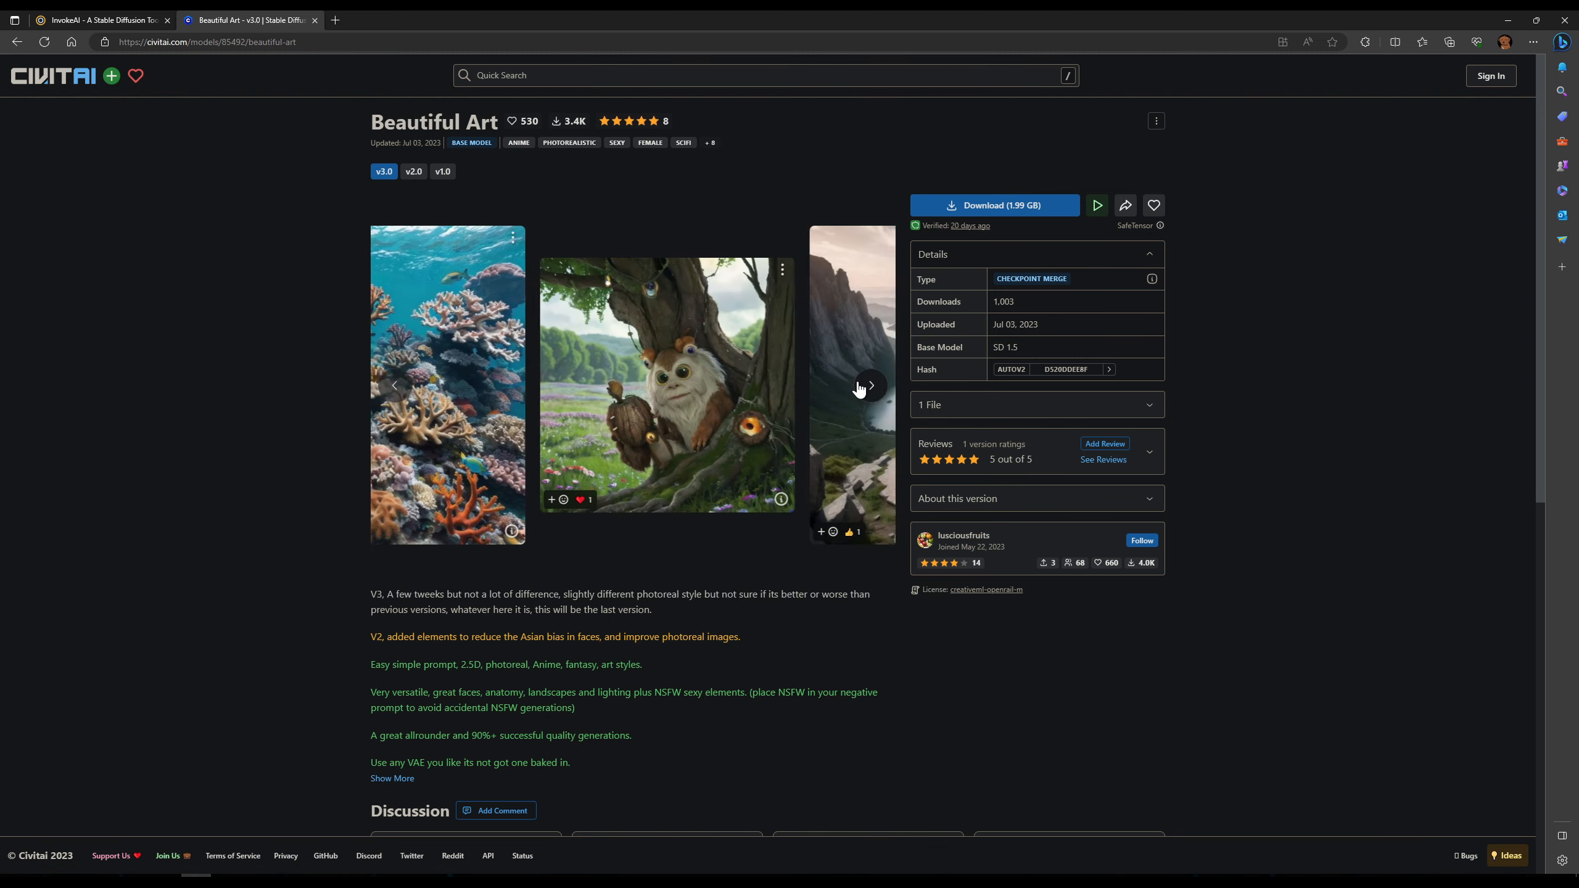
click(871, 385)
click(871, 385)
click(870, 386)
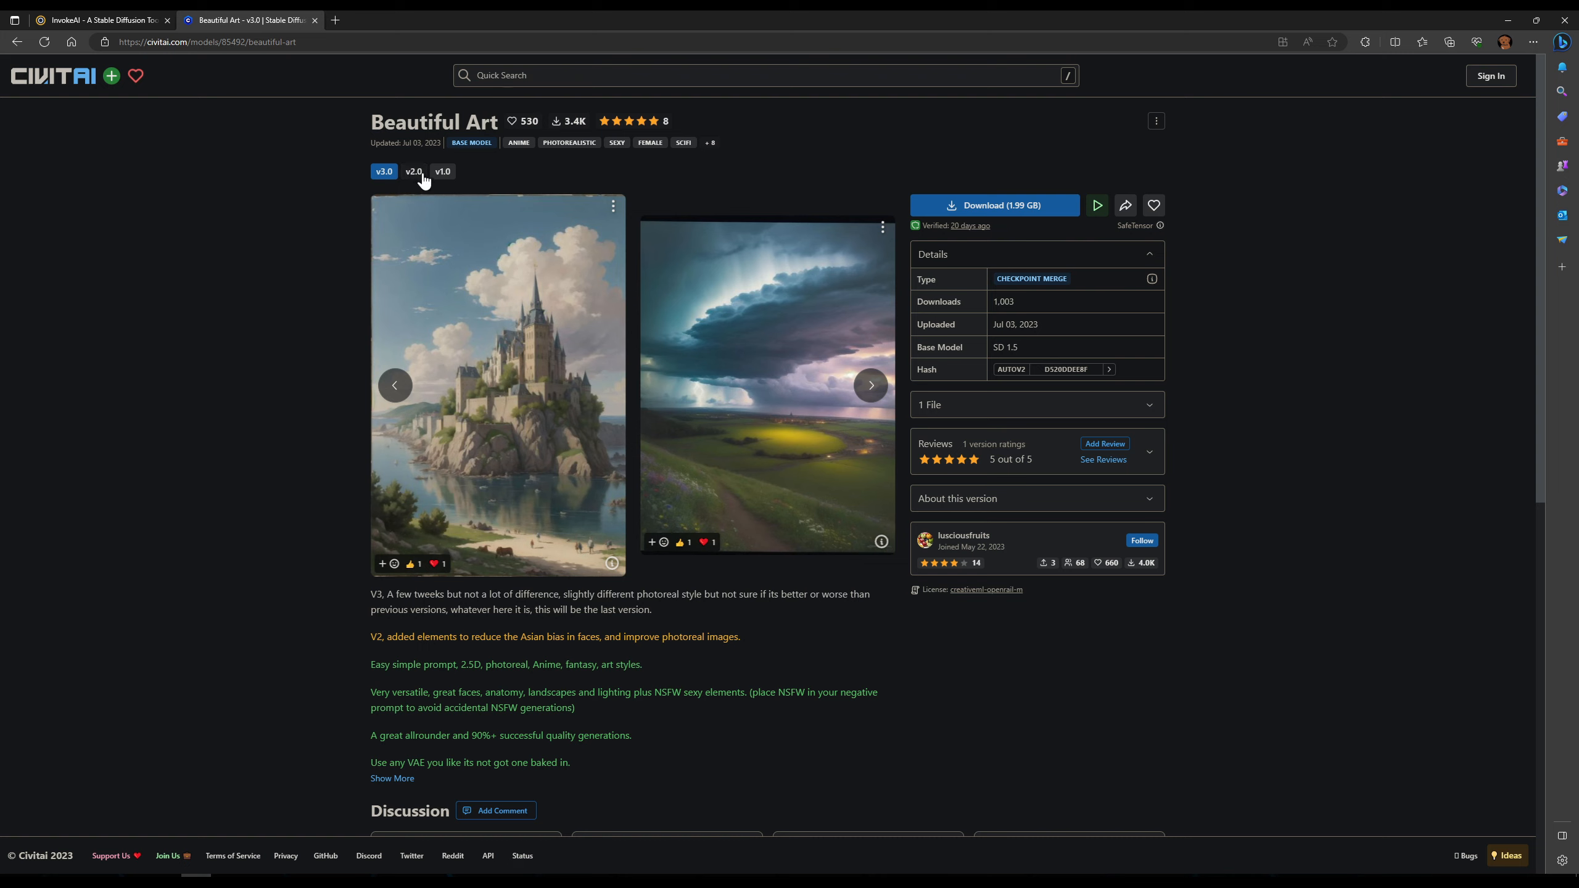
right_click(980, 206)
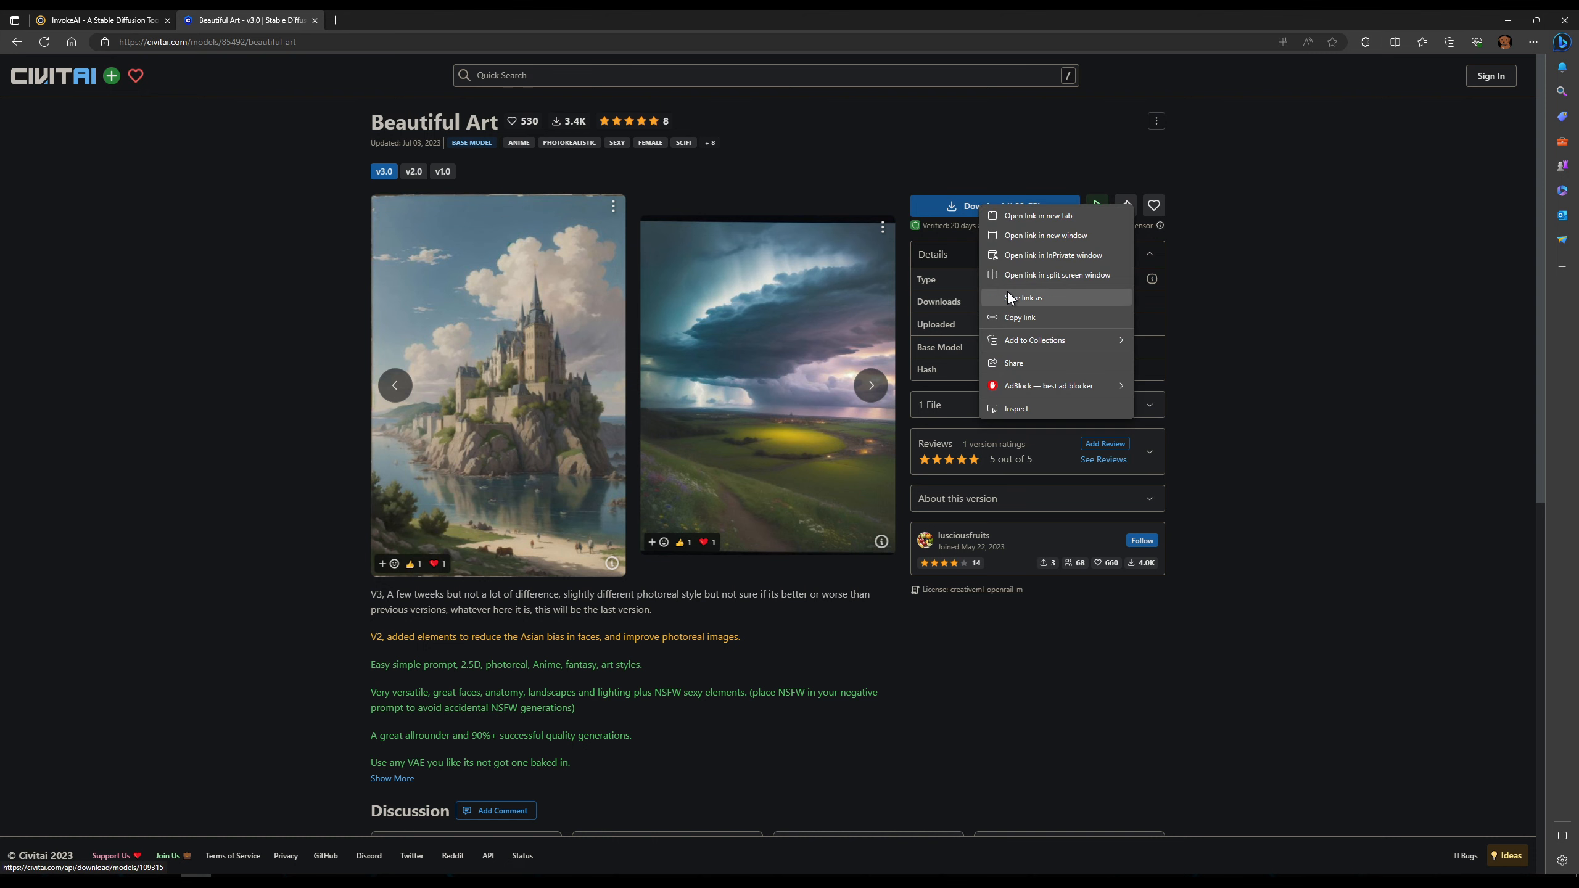
click(1009, 314)
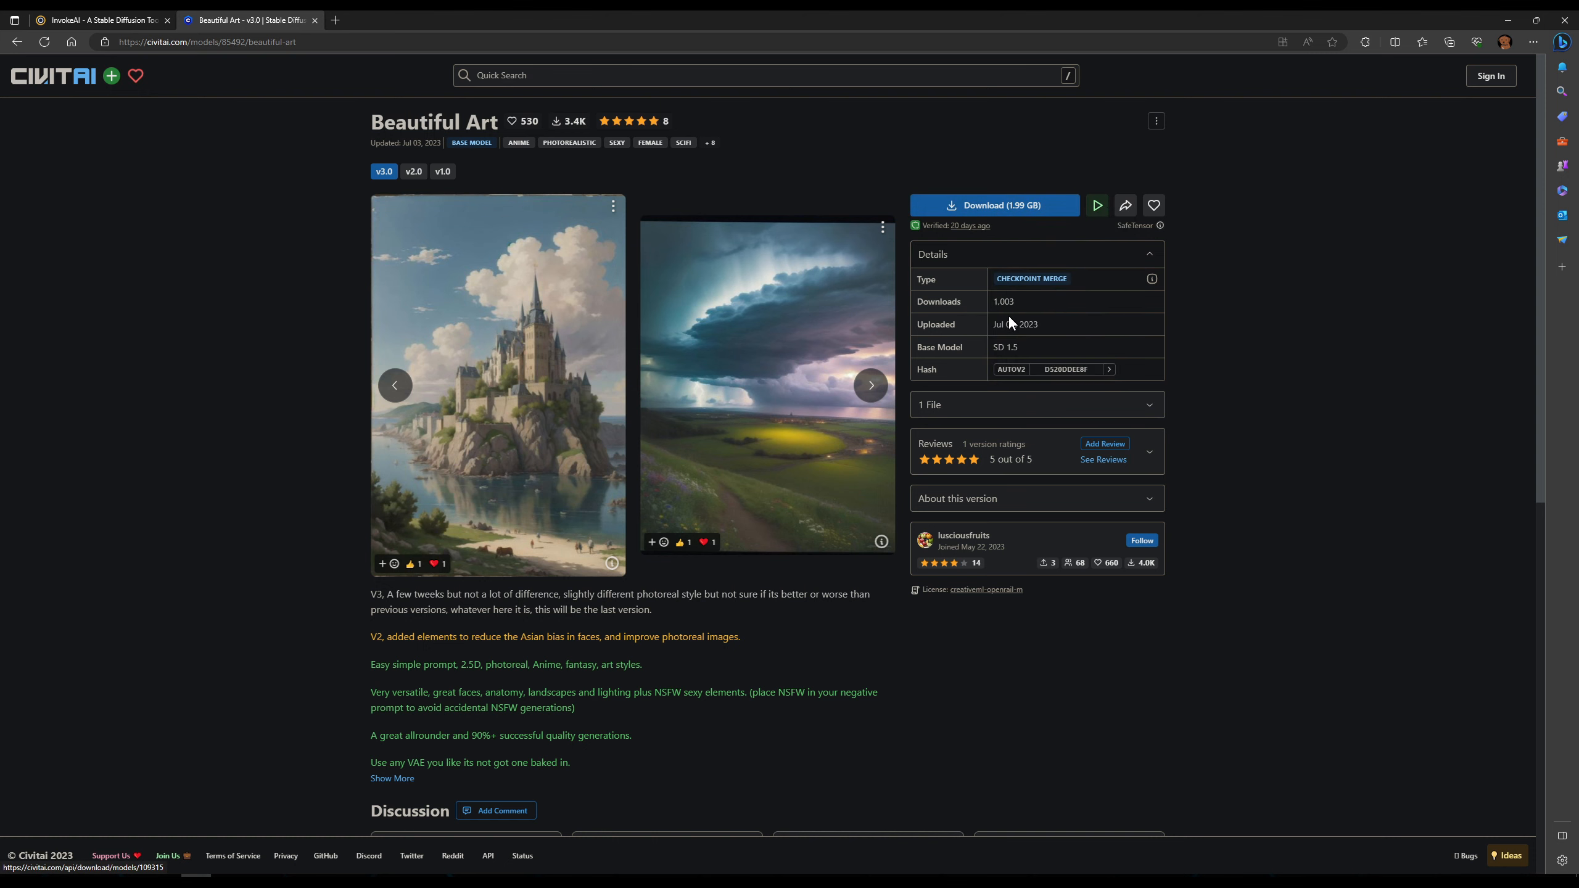
click(119, 20)
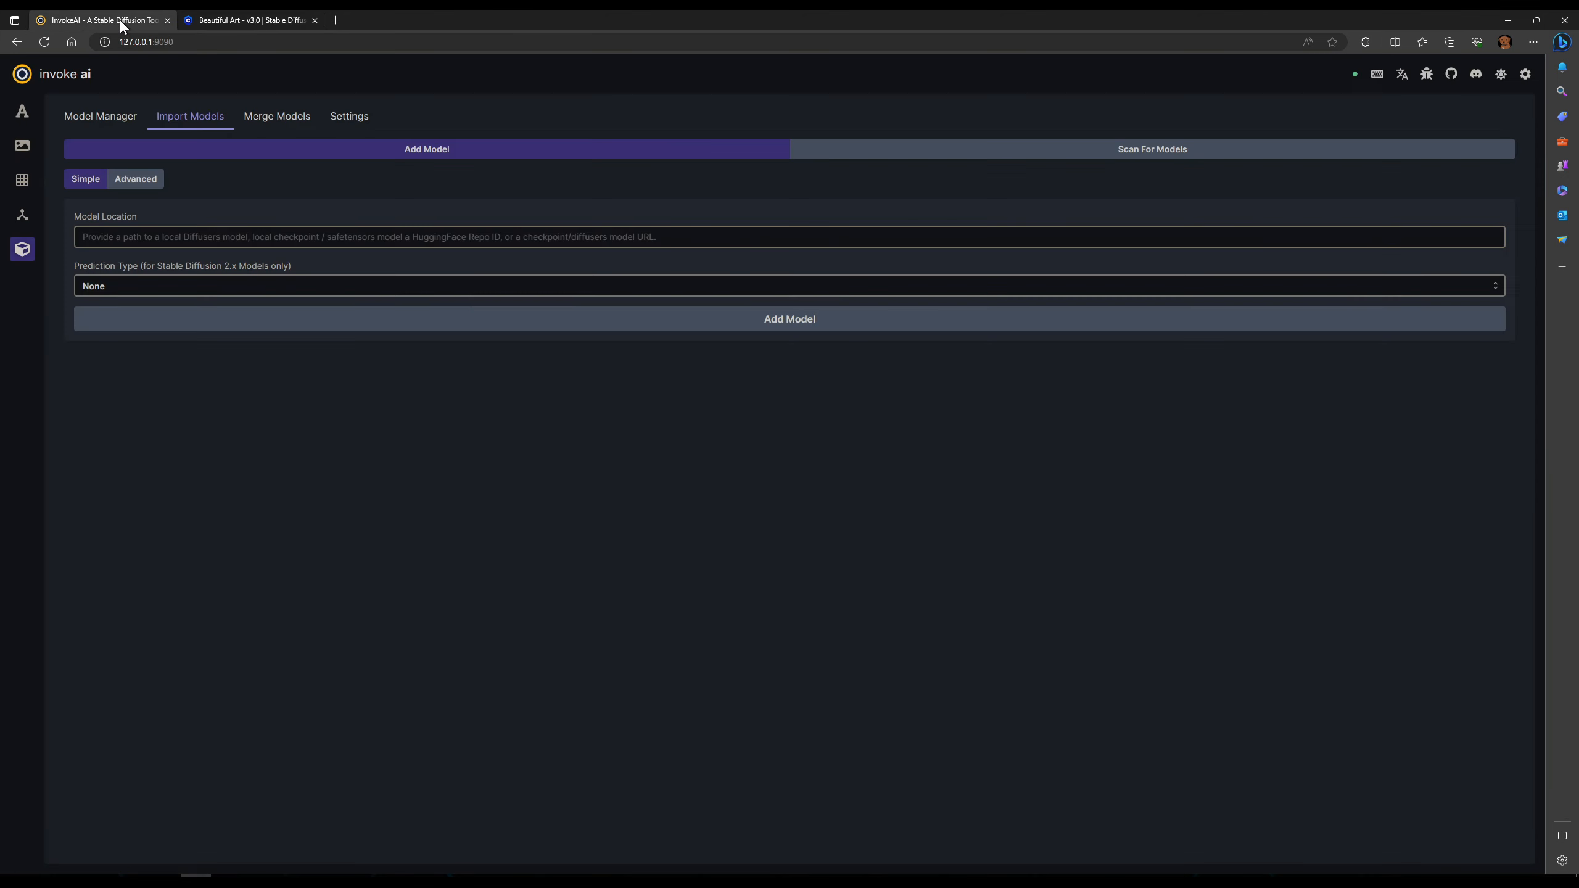
click(237, 239)
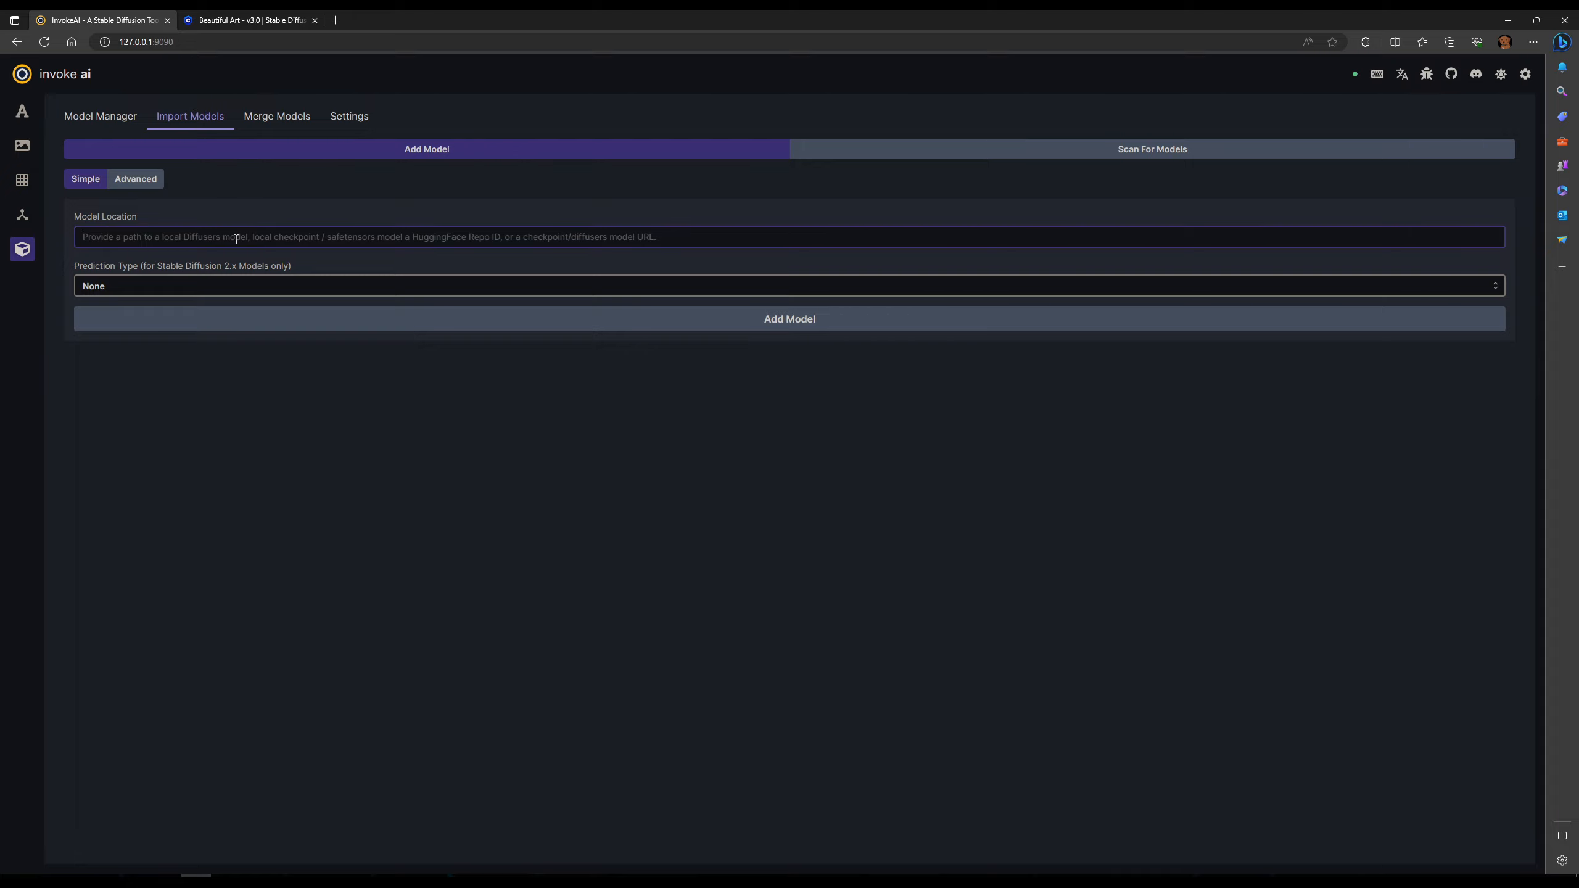
text(https://civitai.com/api/download/models/109315)
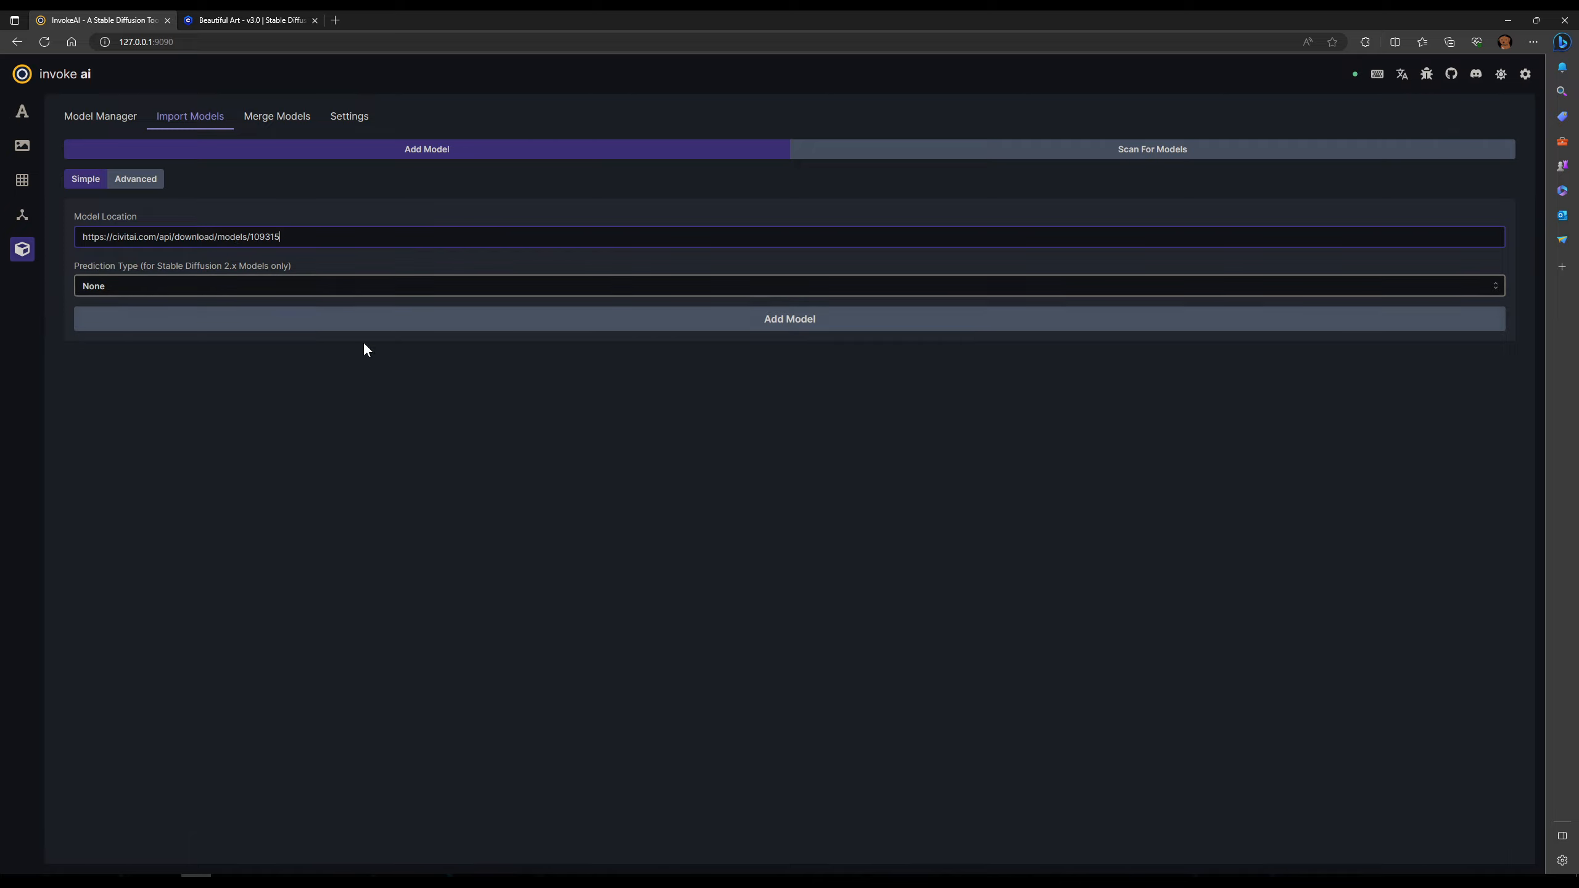
click(746, 327)
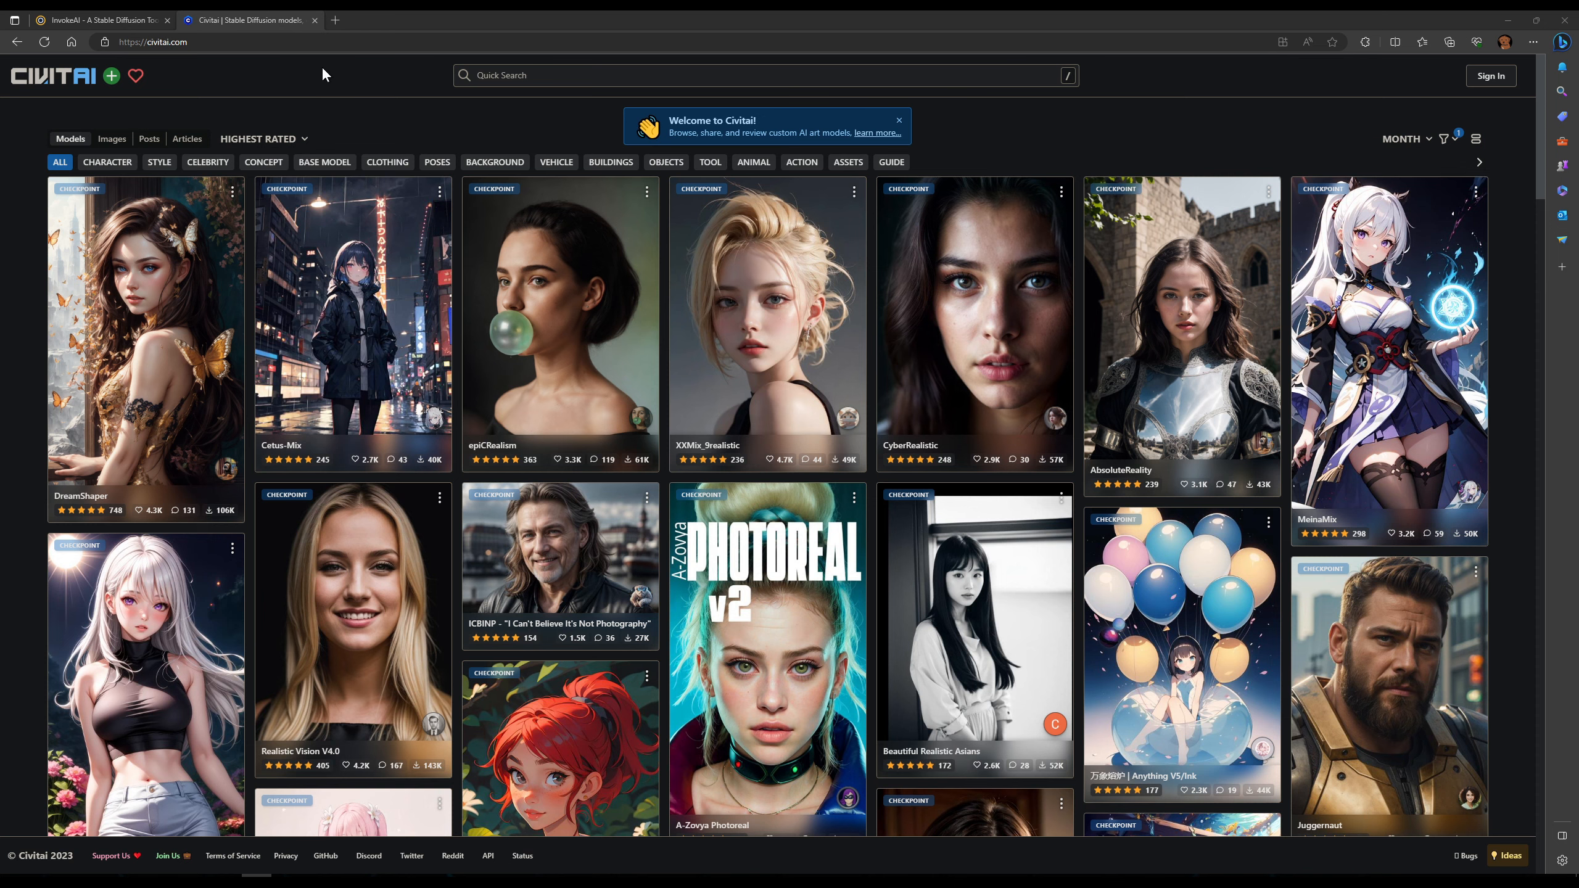
Switch to InvokeAI and open the form for importing models.
click(91, 20)
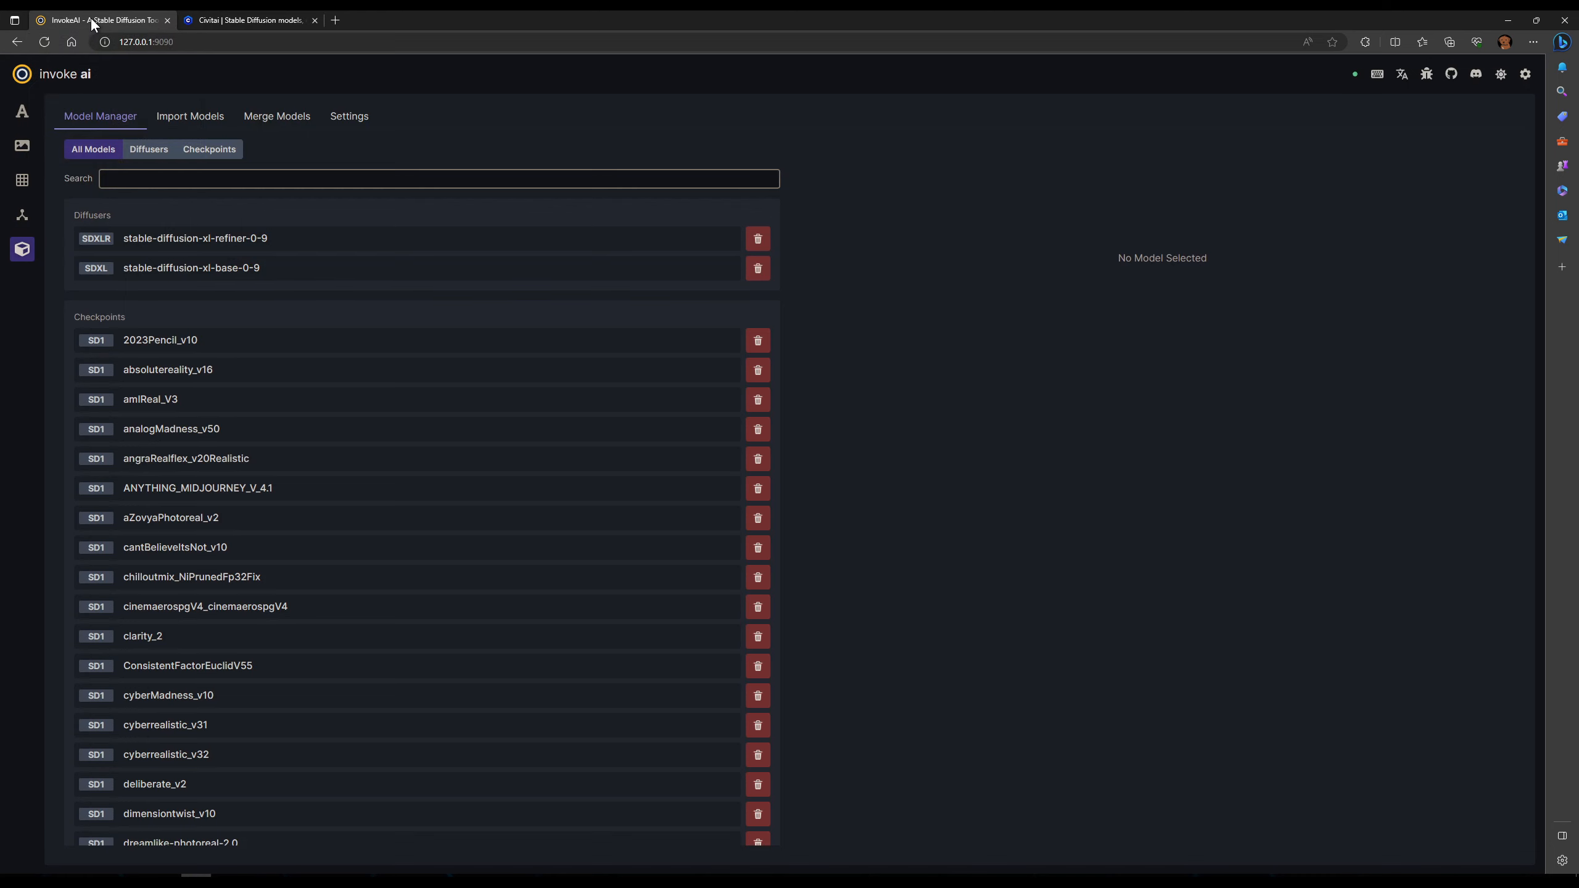
click(168, 116)
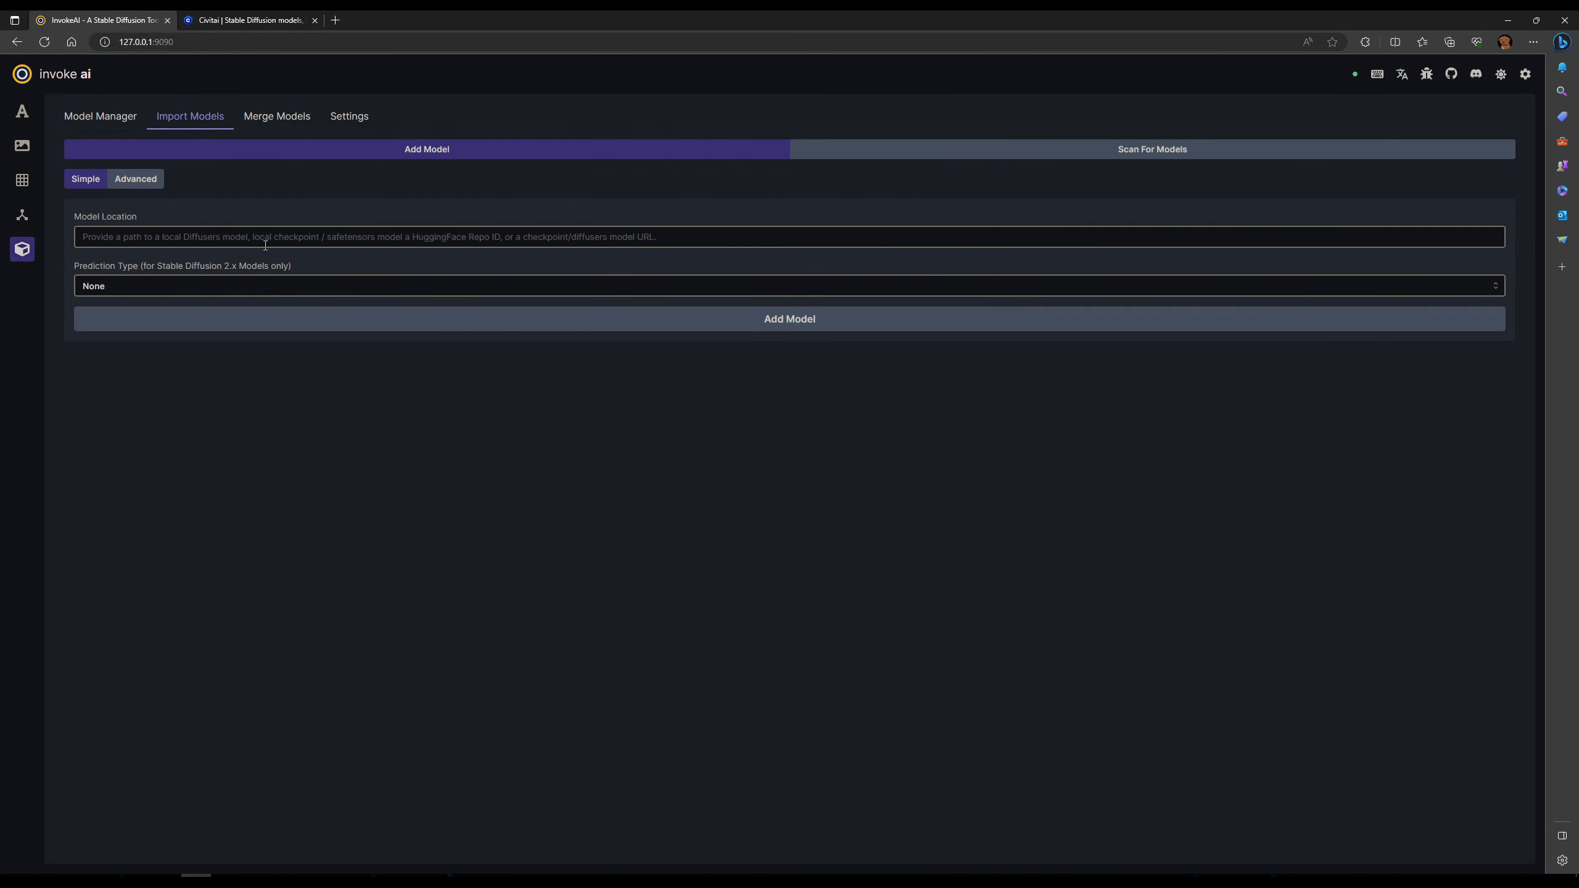
Copy the download link of epiCRealism pure Evolution V3 on Civitai and return to the model location entry in InvokeAI.
click(259, 22)
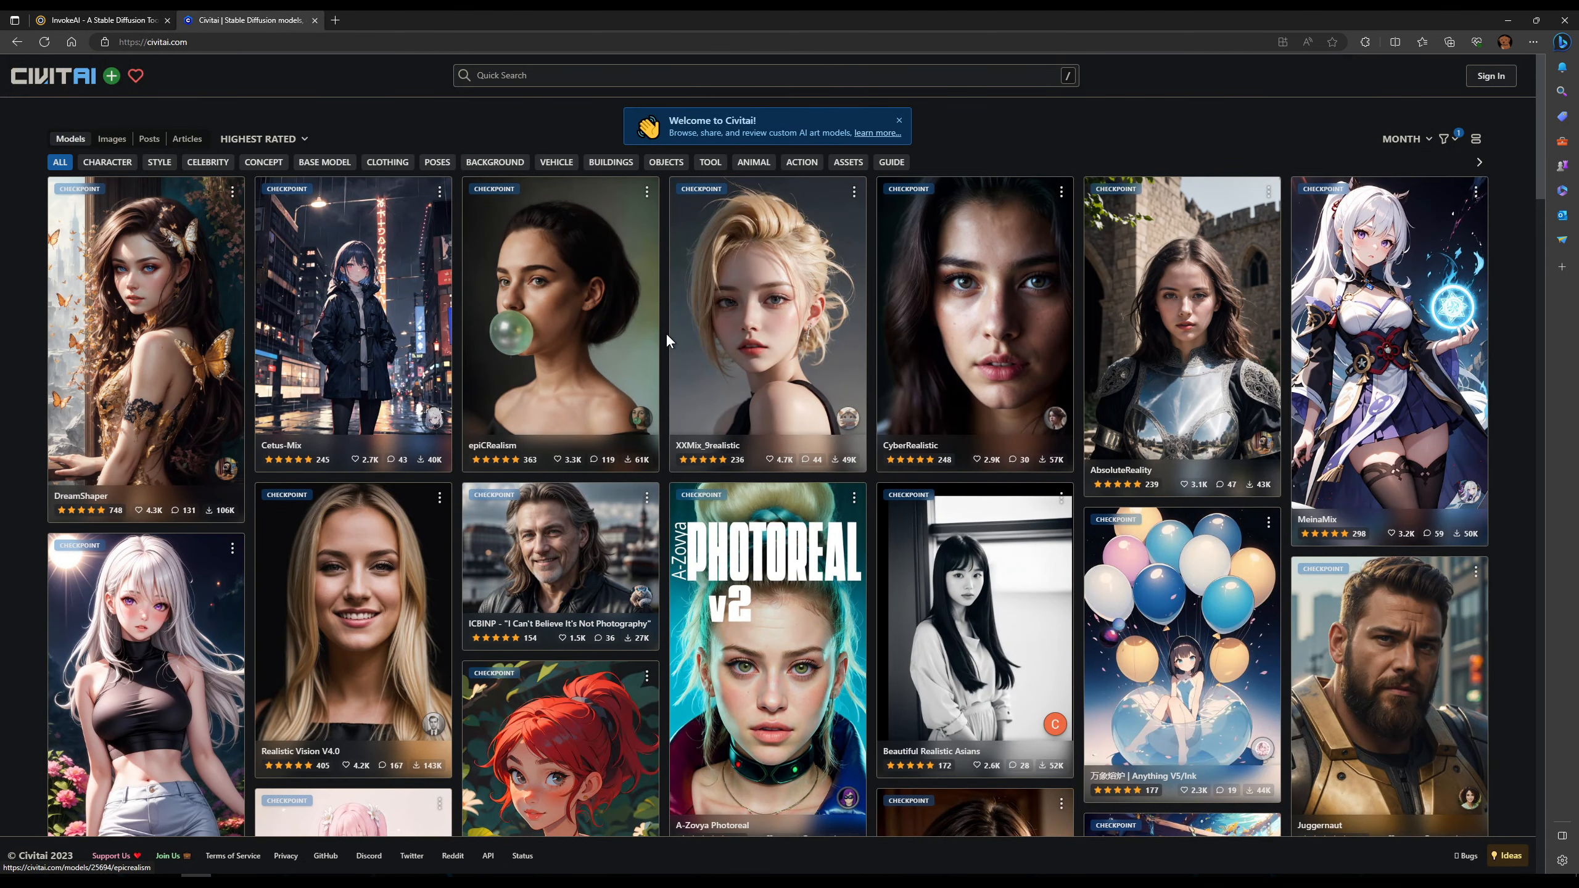
click(597, 304)
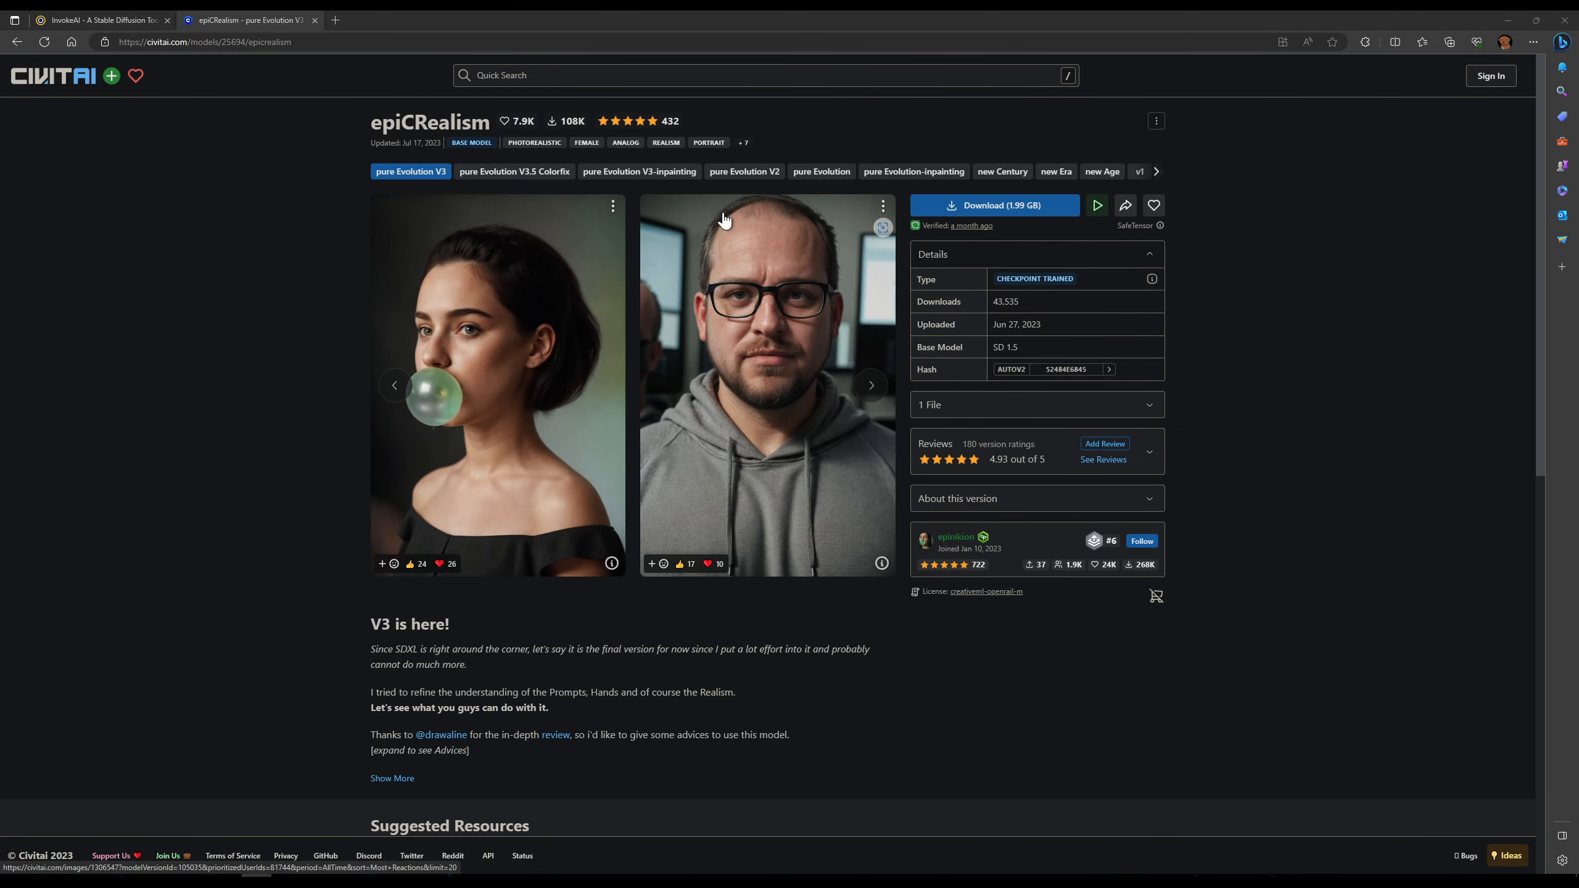
right_click(1010, 207)
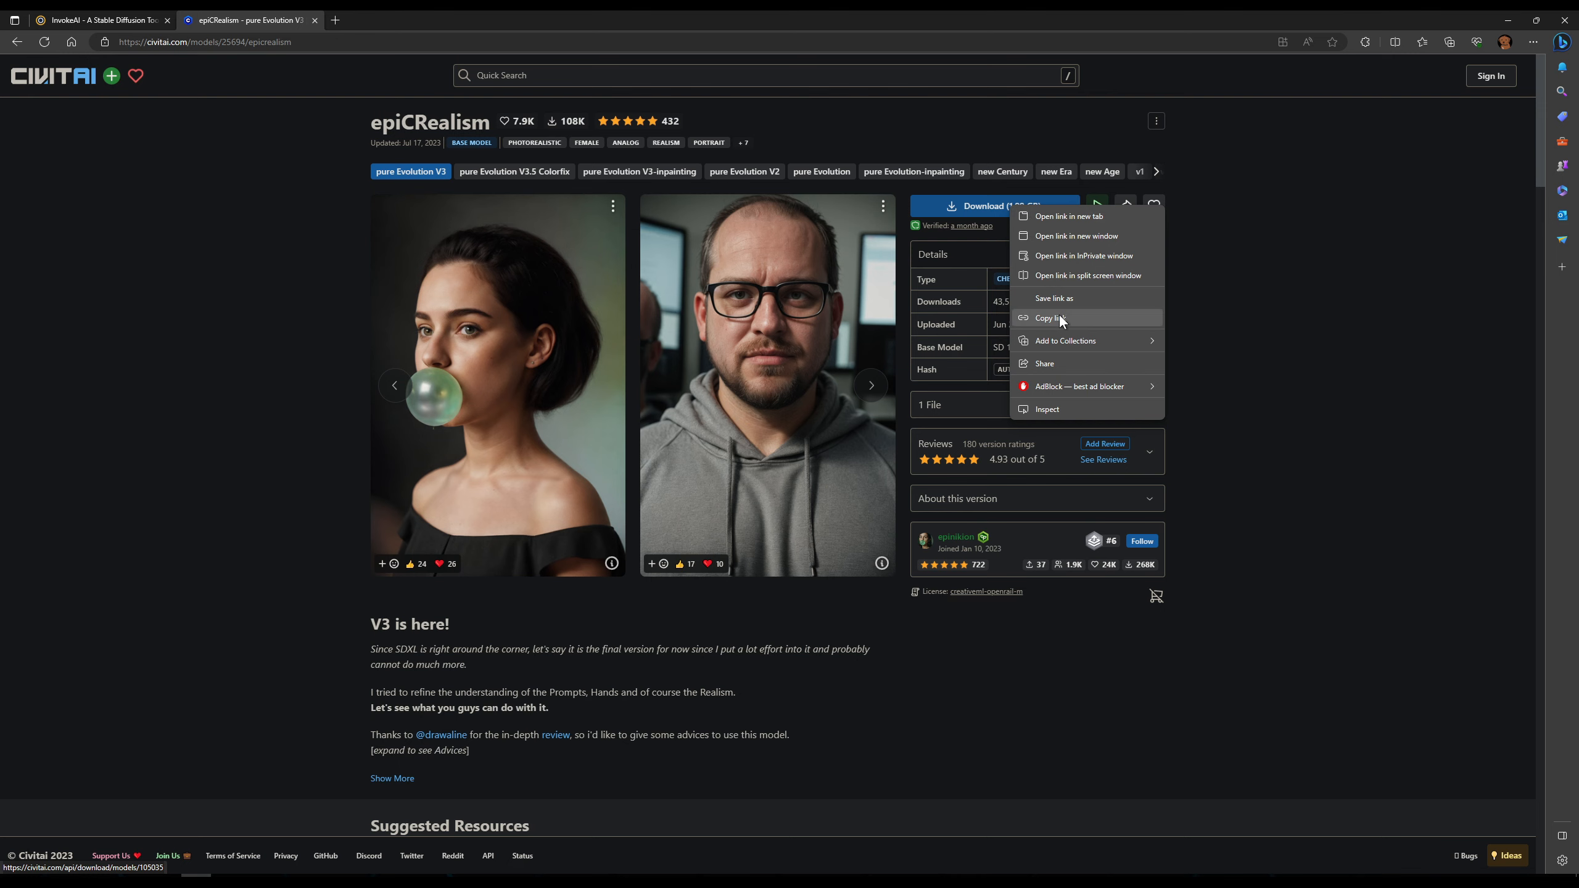
click(146, 22)
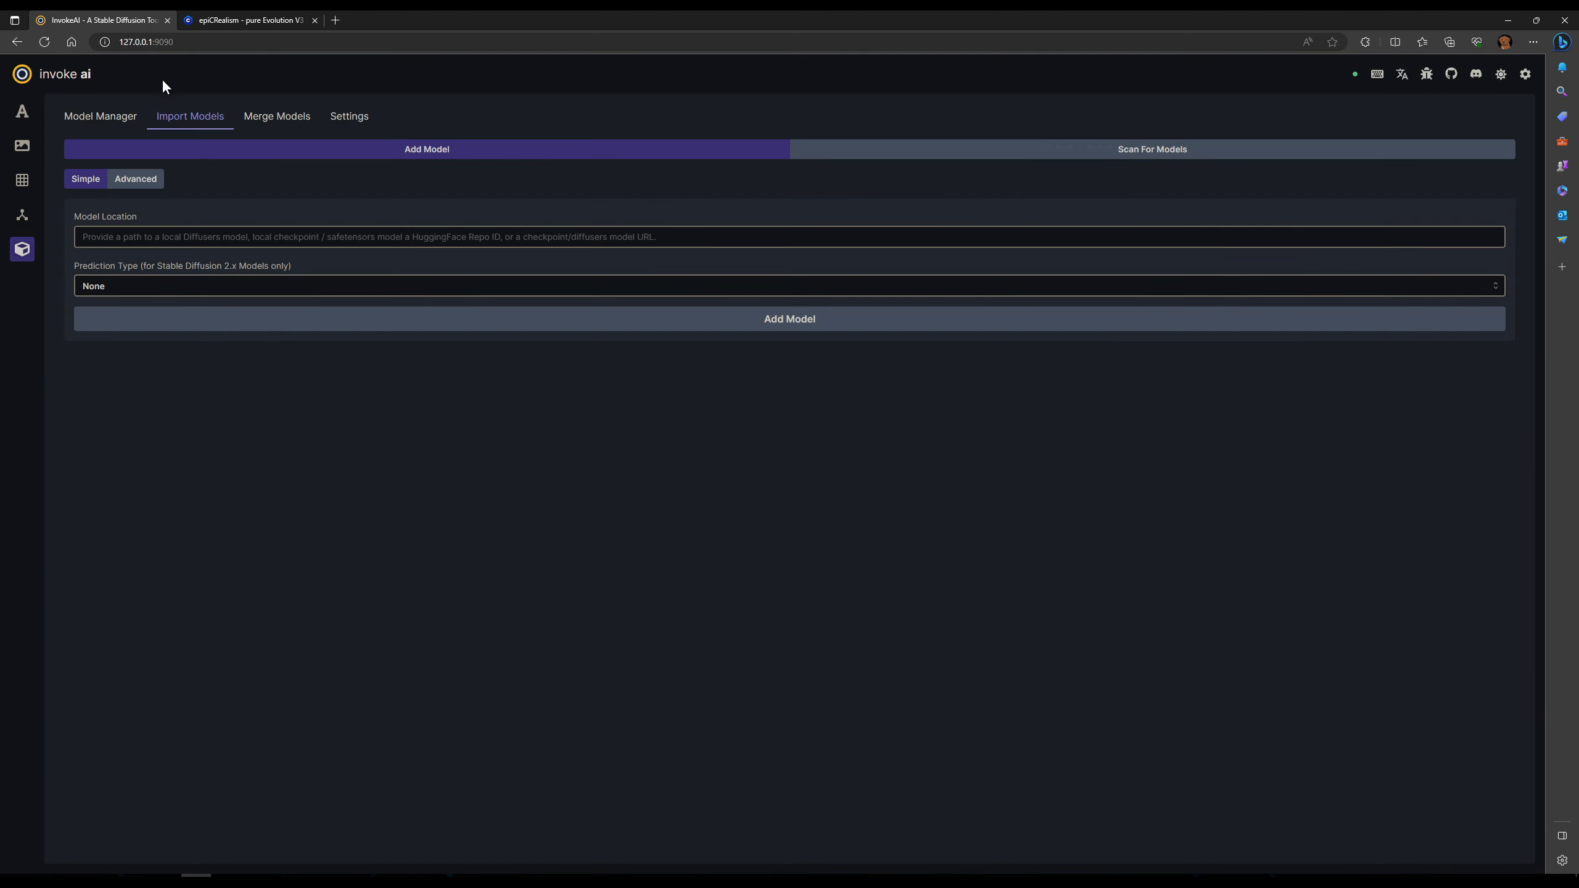
click(220, 231)
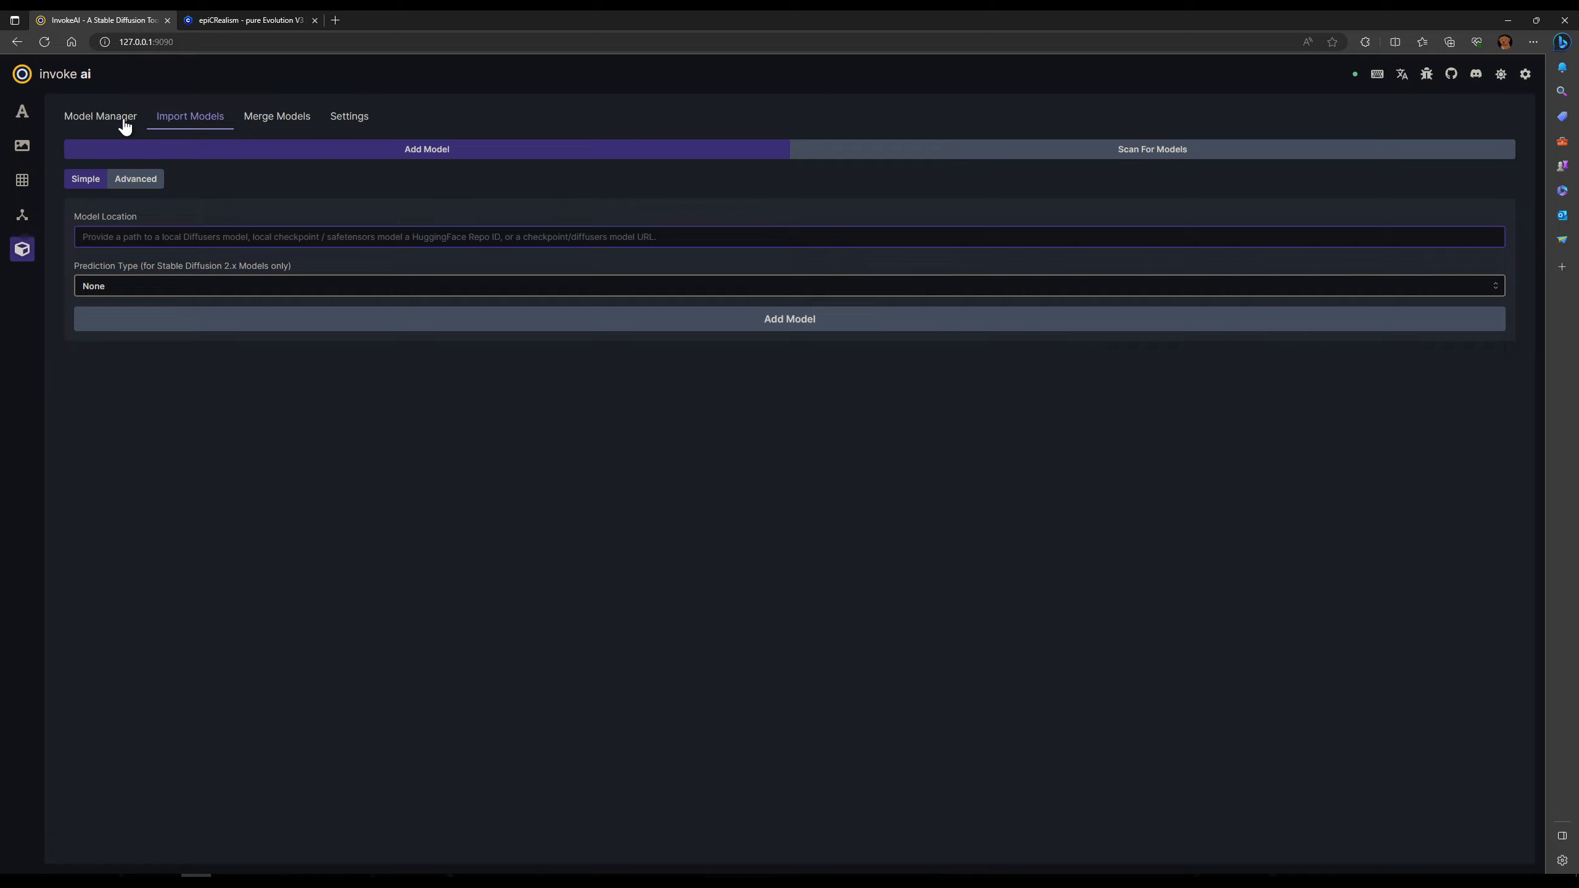
Return to the Civitai model listing and look at the filters for model type, checkpoint type and base model.
click(214, 21)
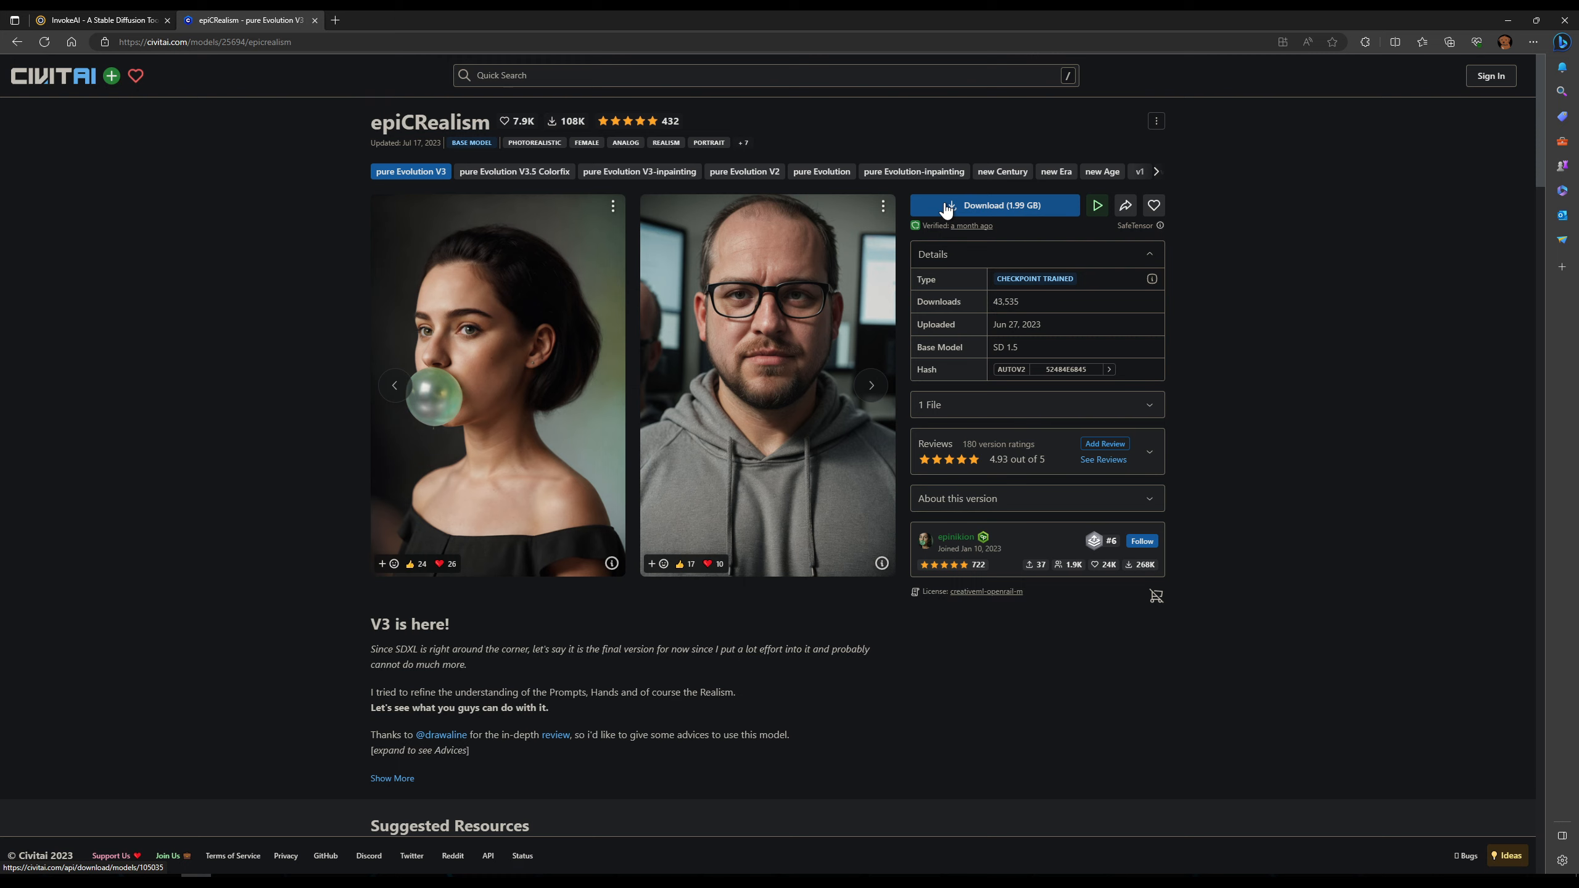
click(58, 82)
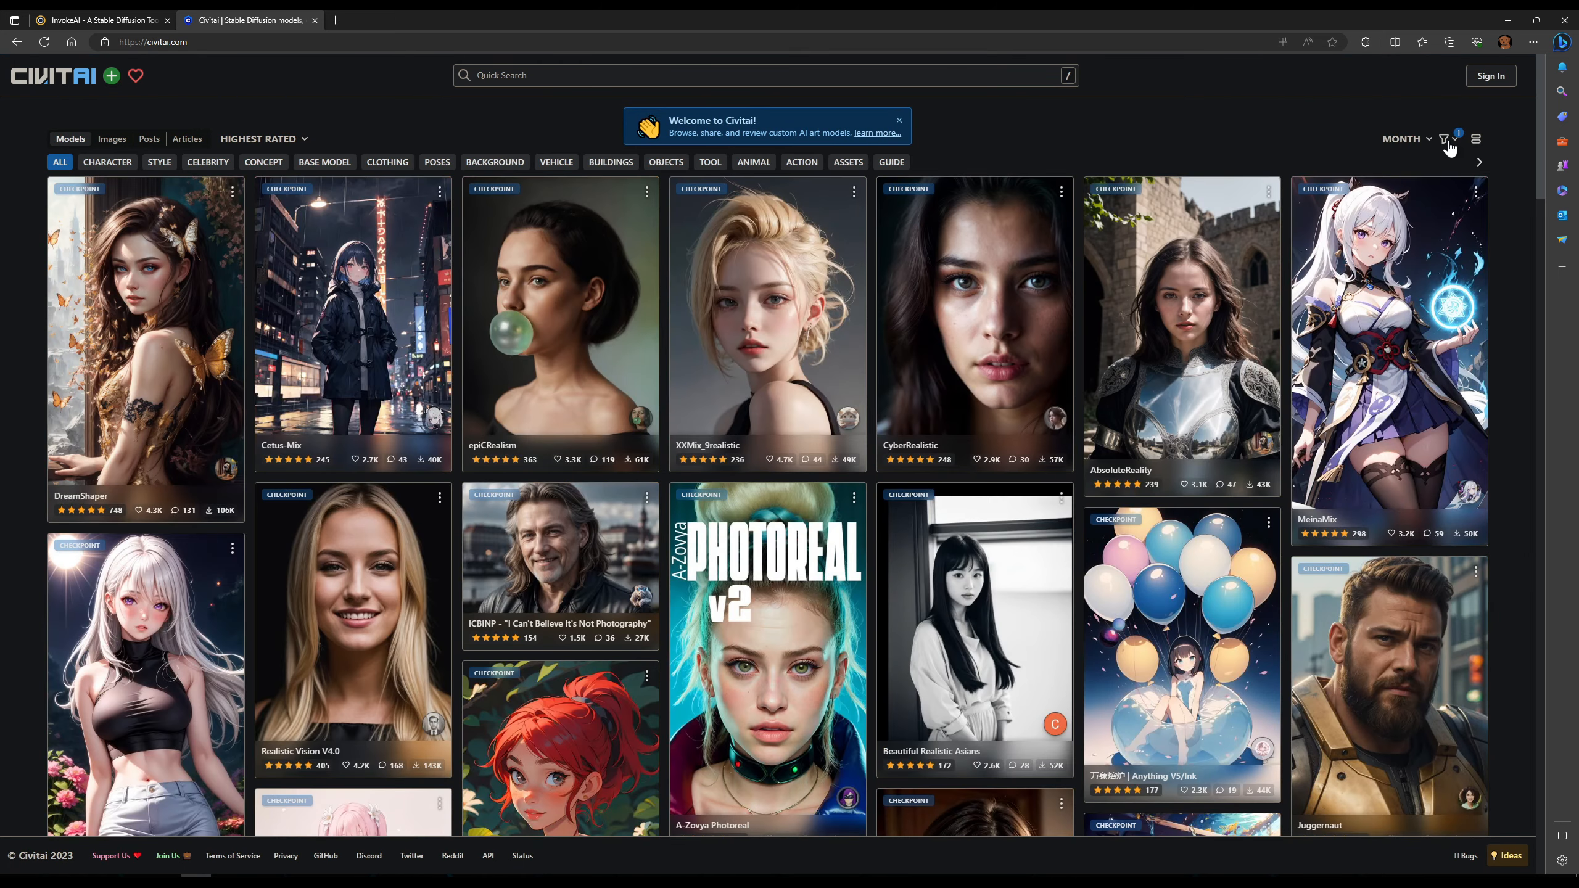
click(1446, 143)
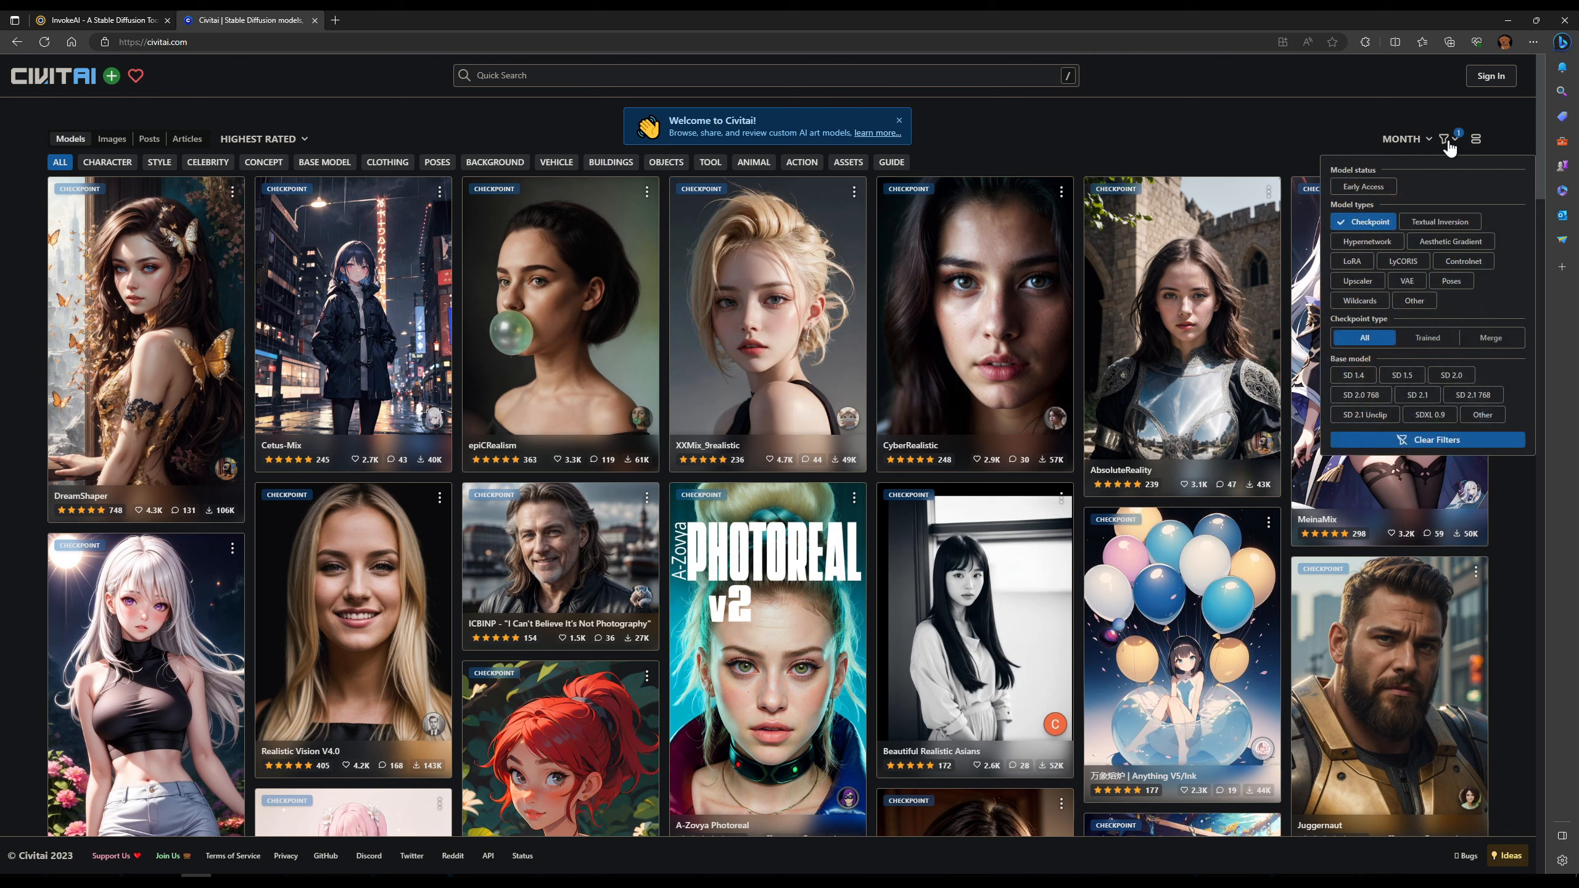
click(1179, 130)
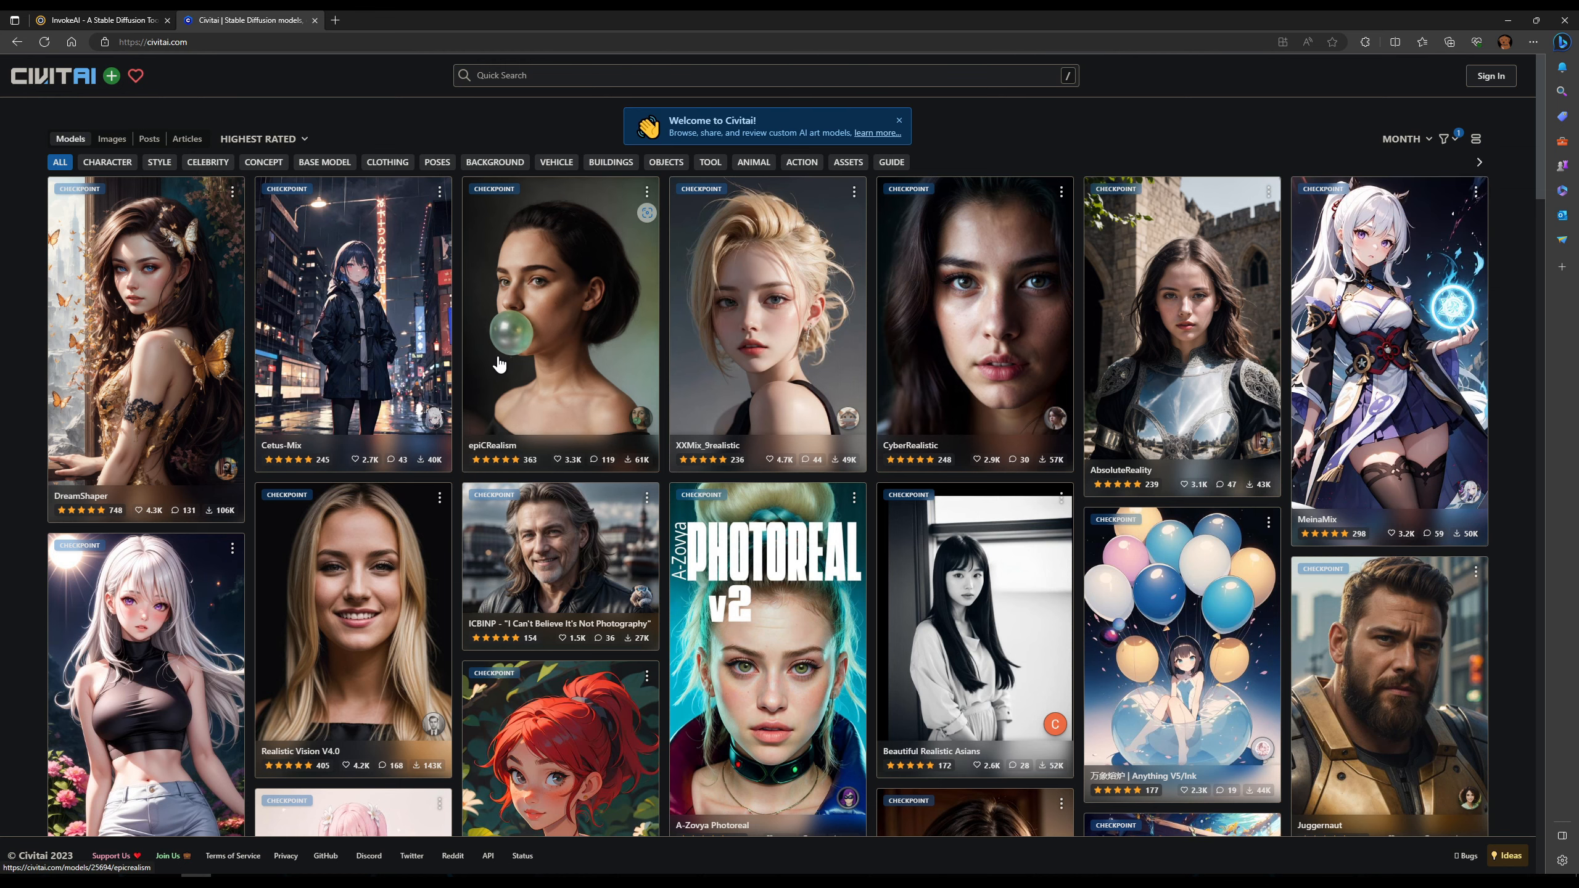
Revisit the epiCRealism page to check its download option, and browse the highest-rated checkpoints in the model listing.
click(560, 276)
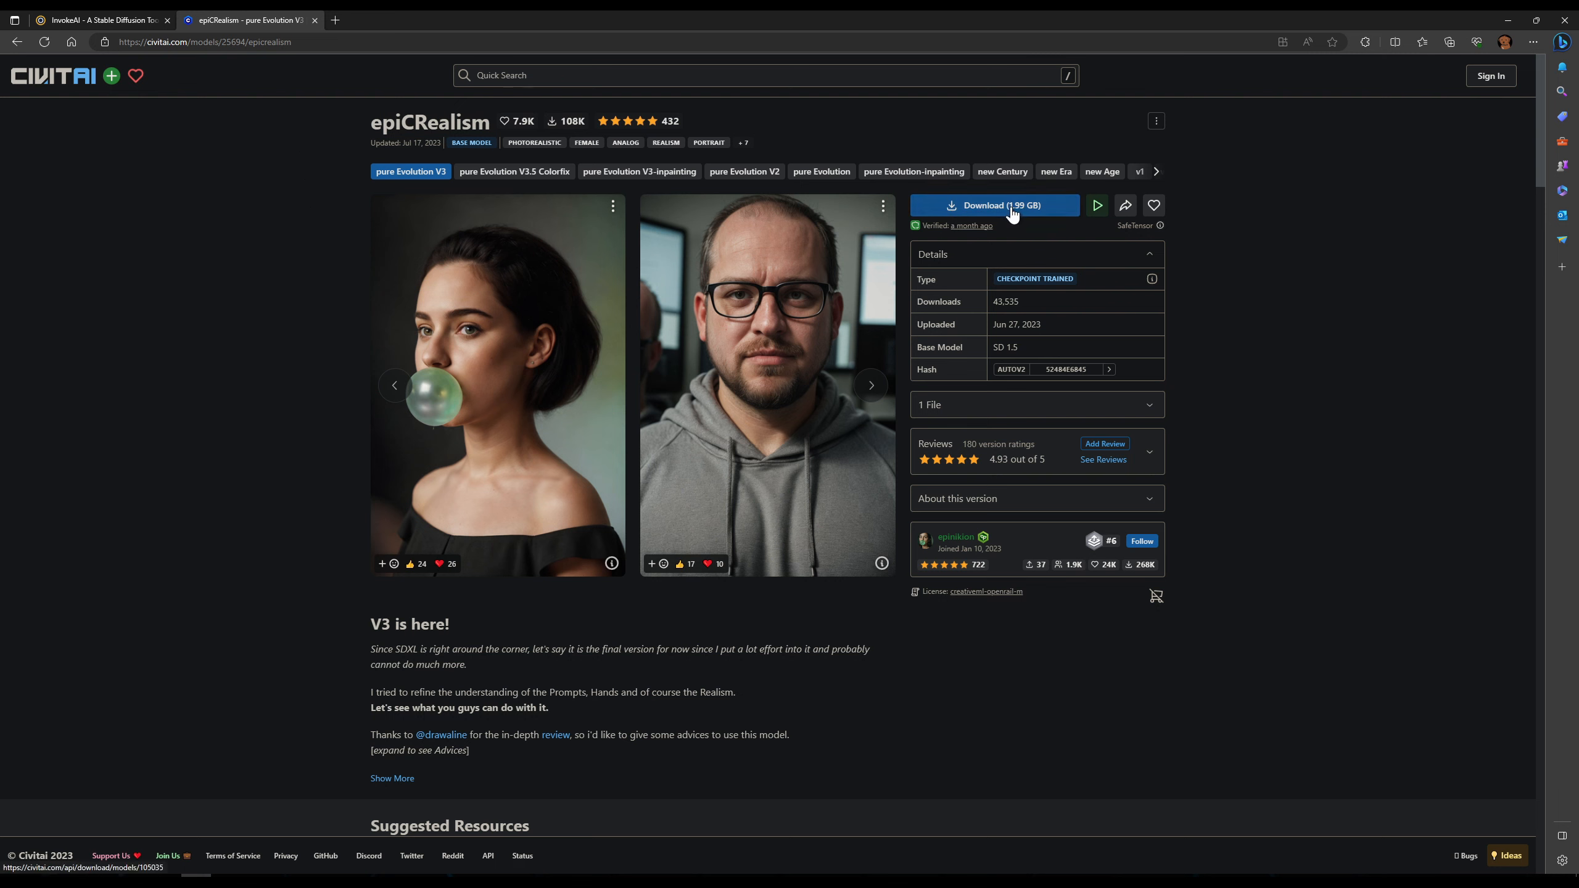
click(17, 41)
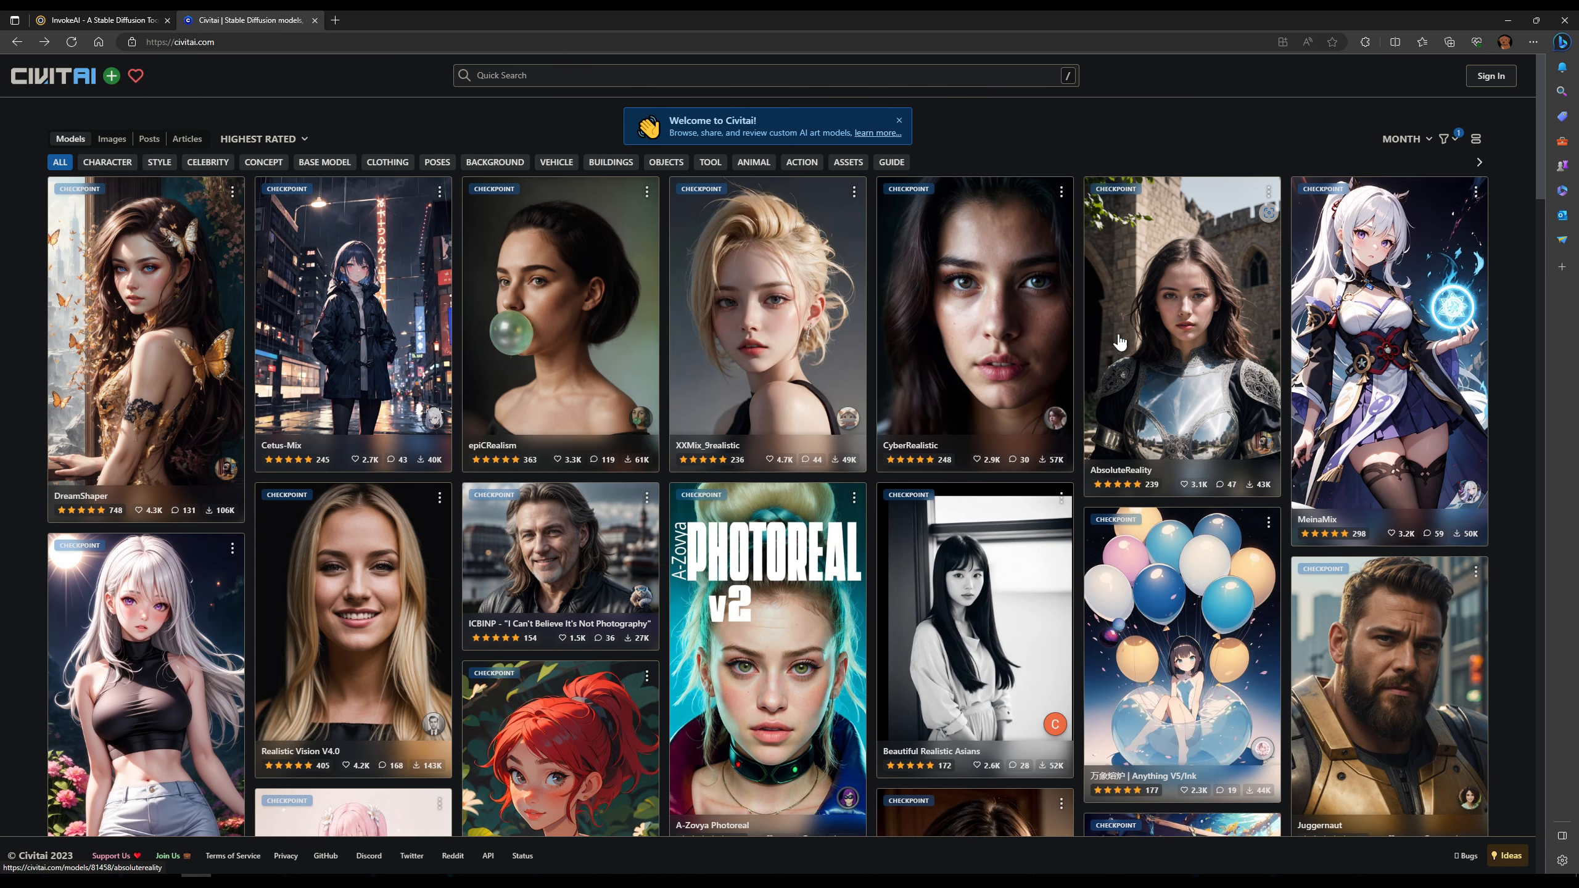
scroll(1112, 366, down, 6)
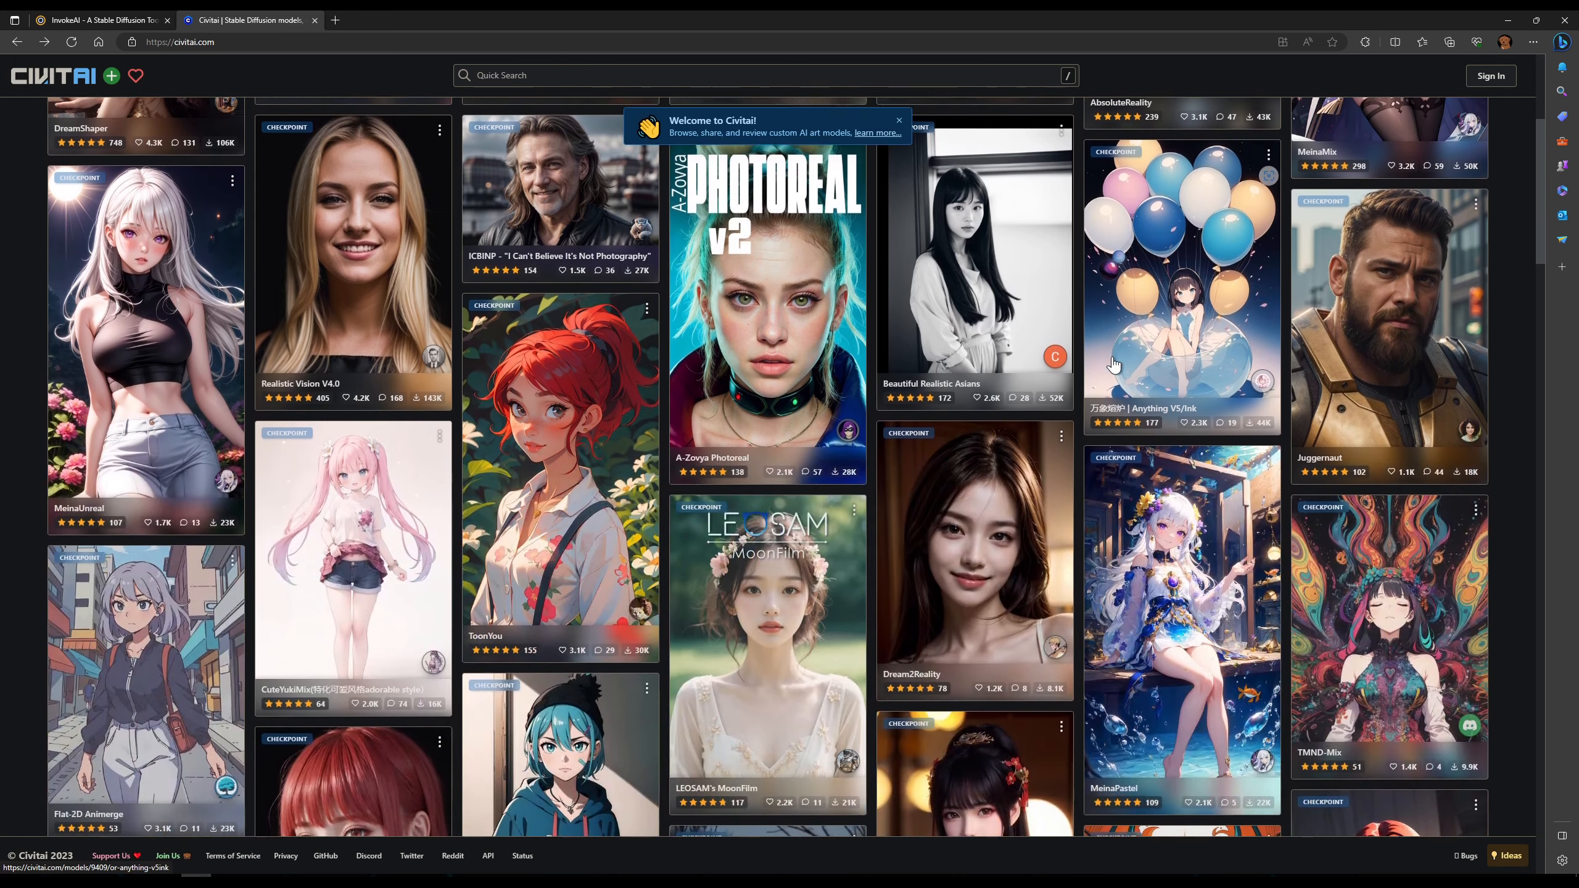
scroll(544, 432, up, 4)
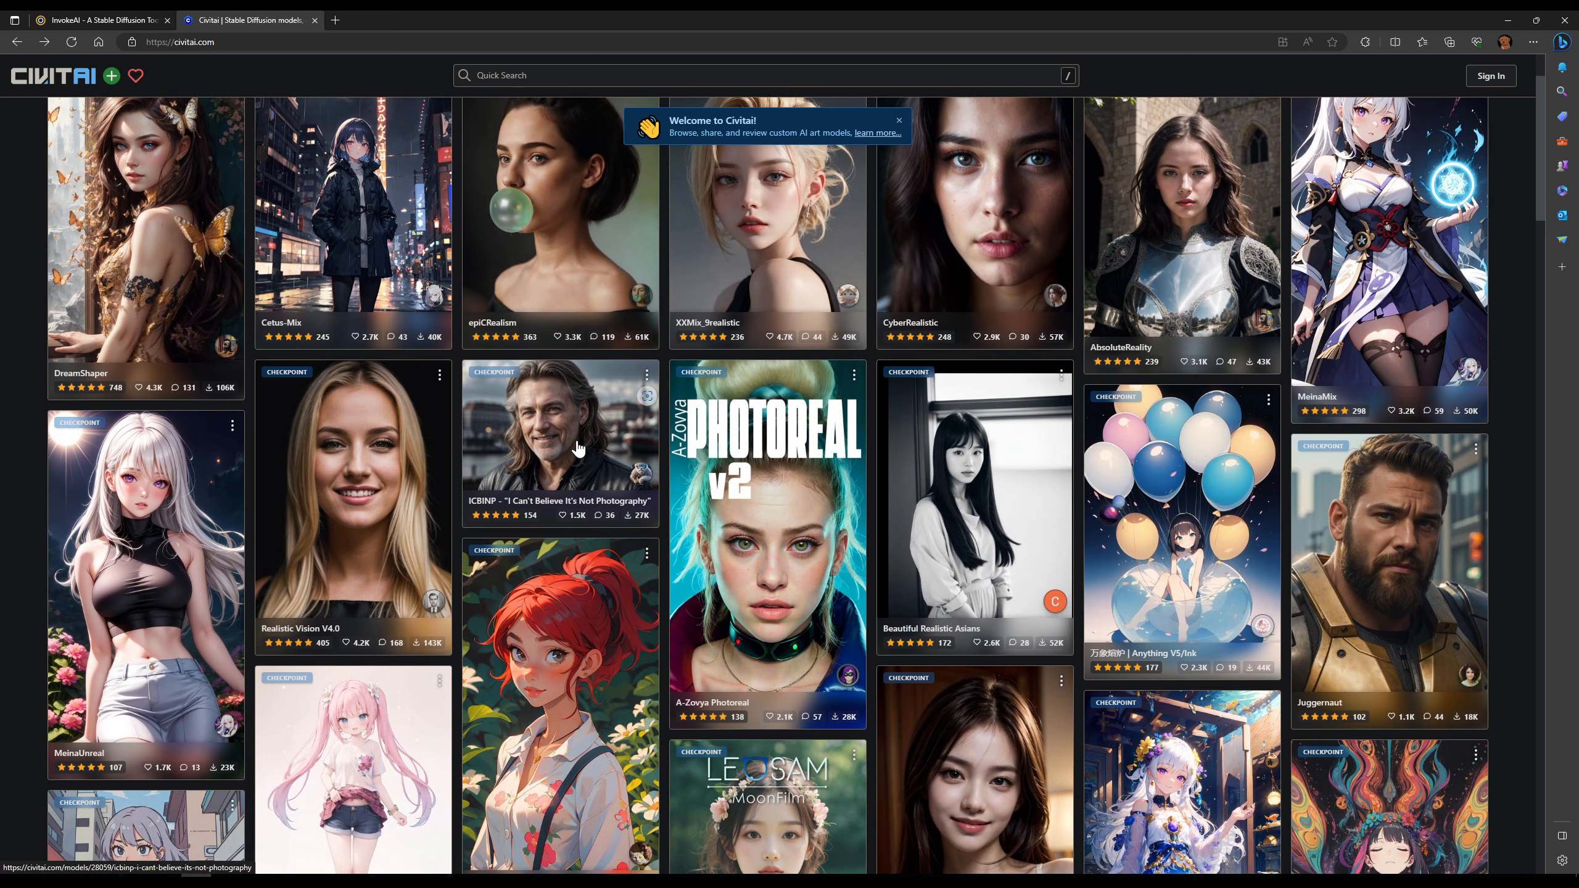
Look further down the month's highest-rated checkpoint listing on Civitai and return to its start.
scroll(578, 448, down, 5)
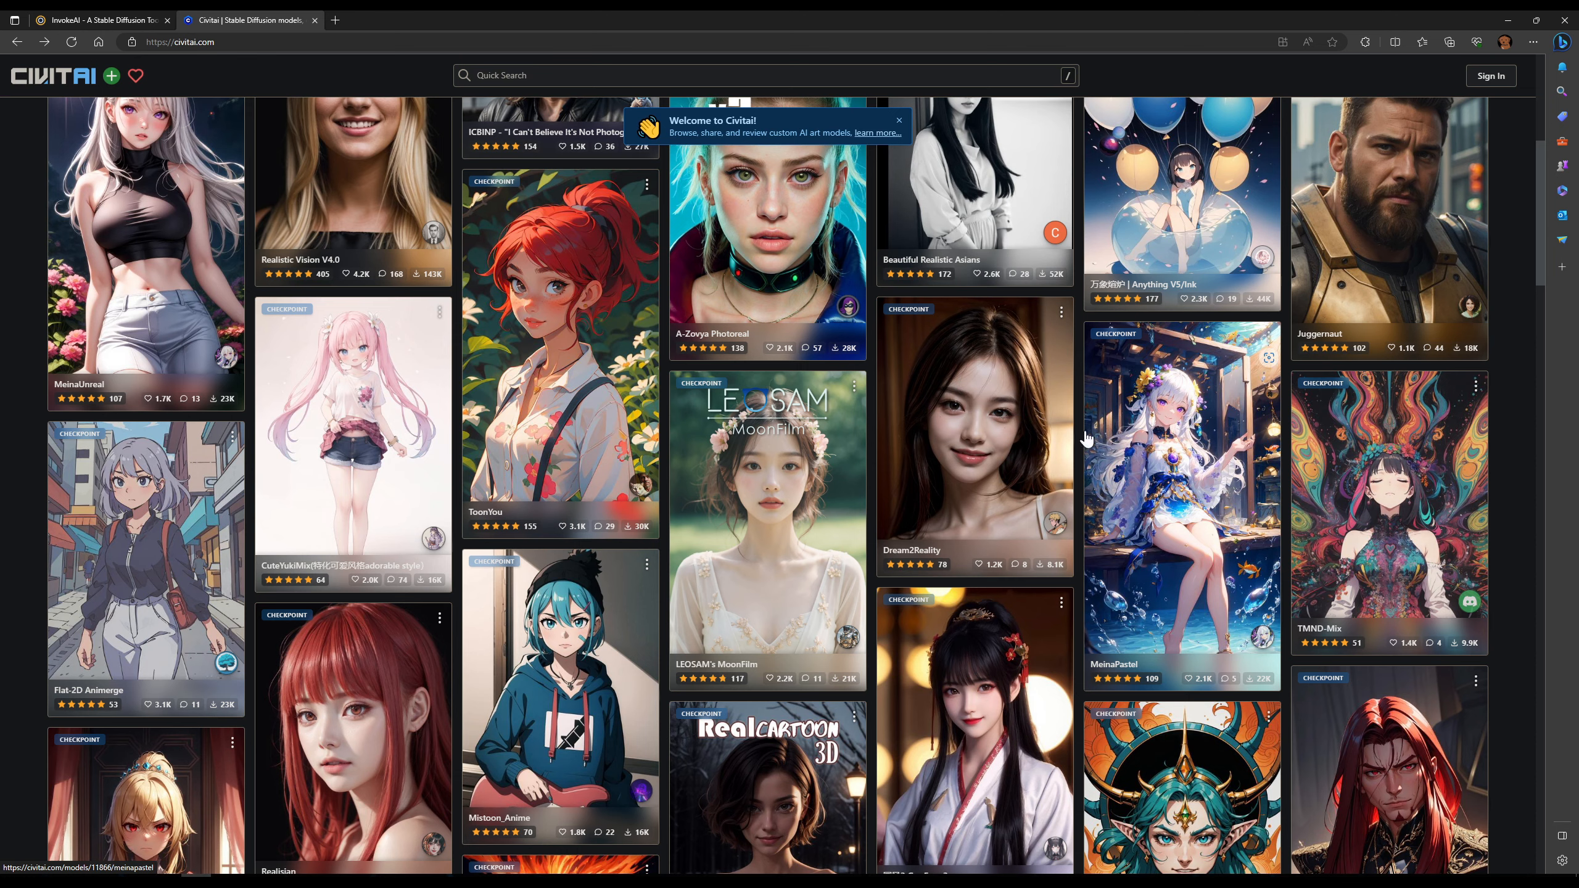
scroll(1086, 439, down, 6)
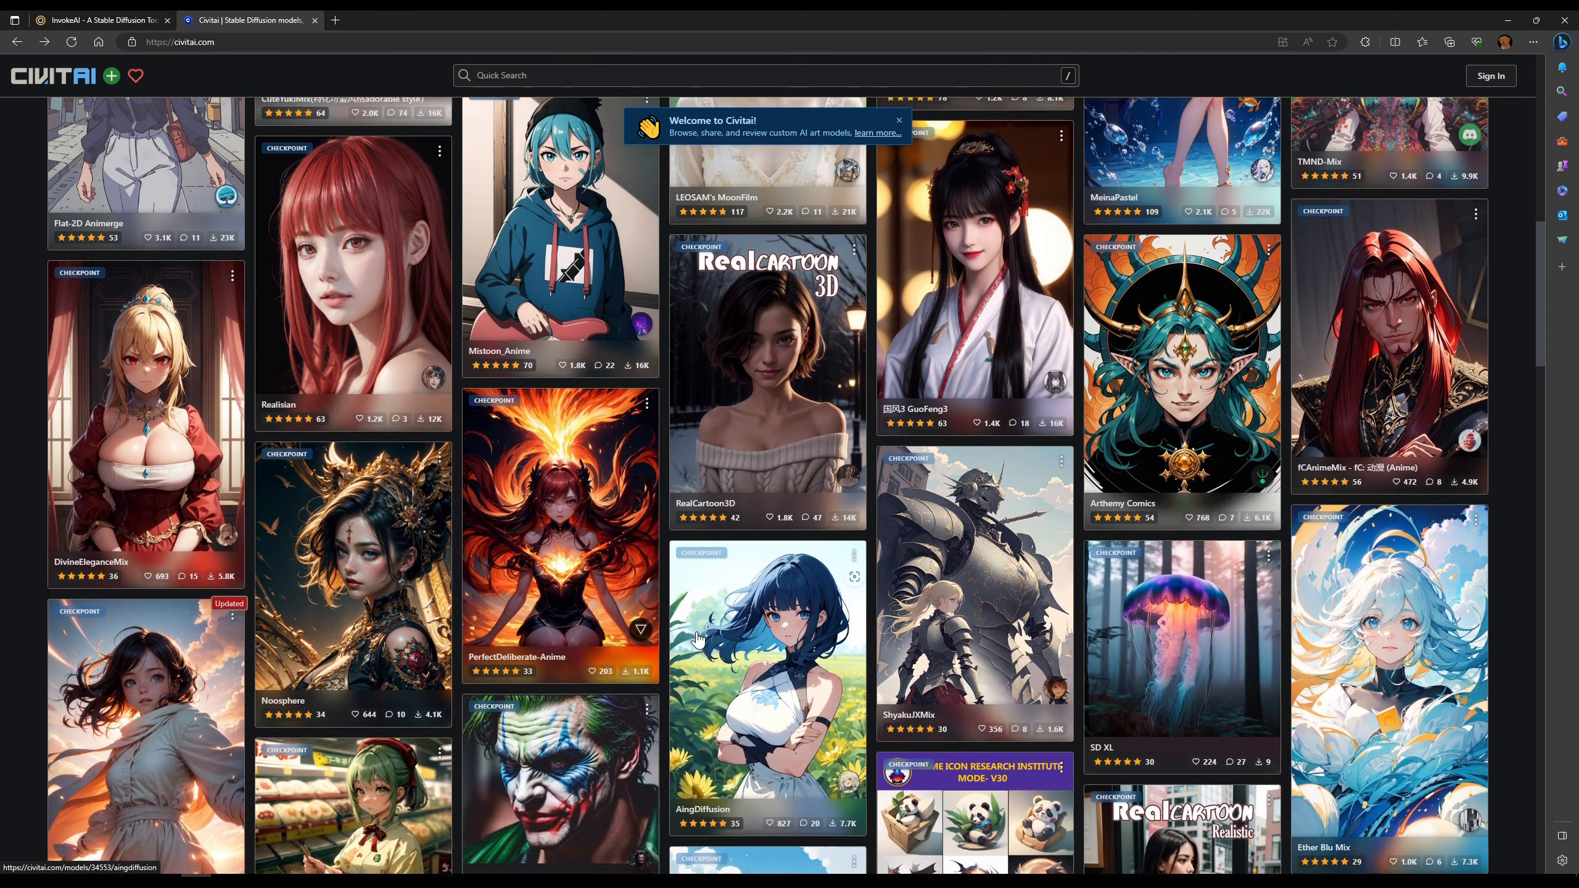
scroll(697, 639, up, 10)
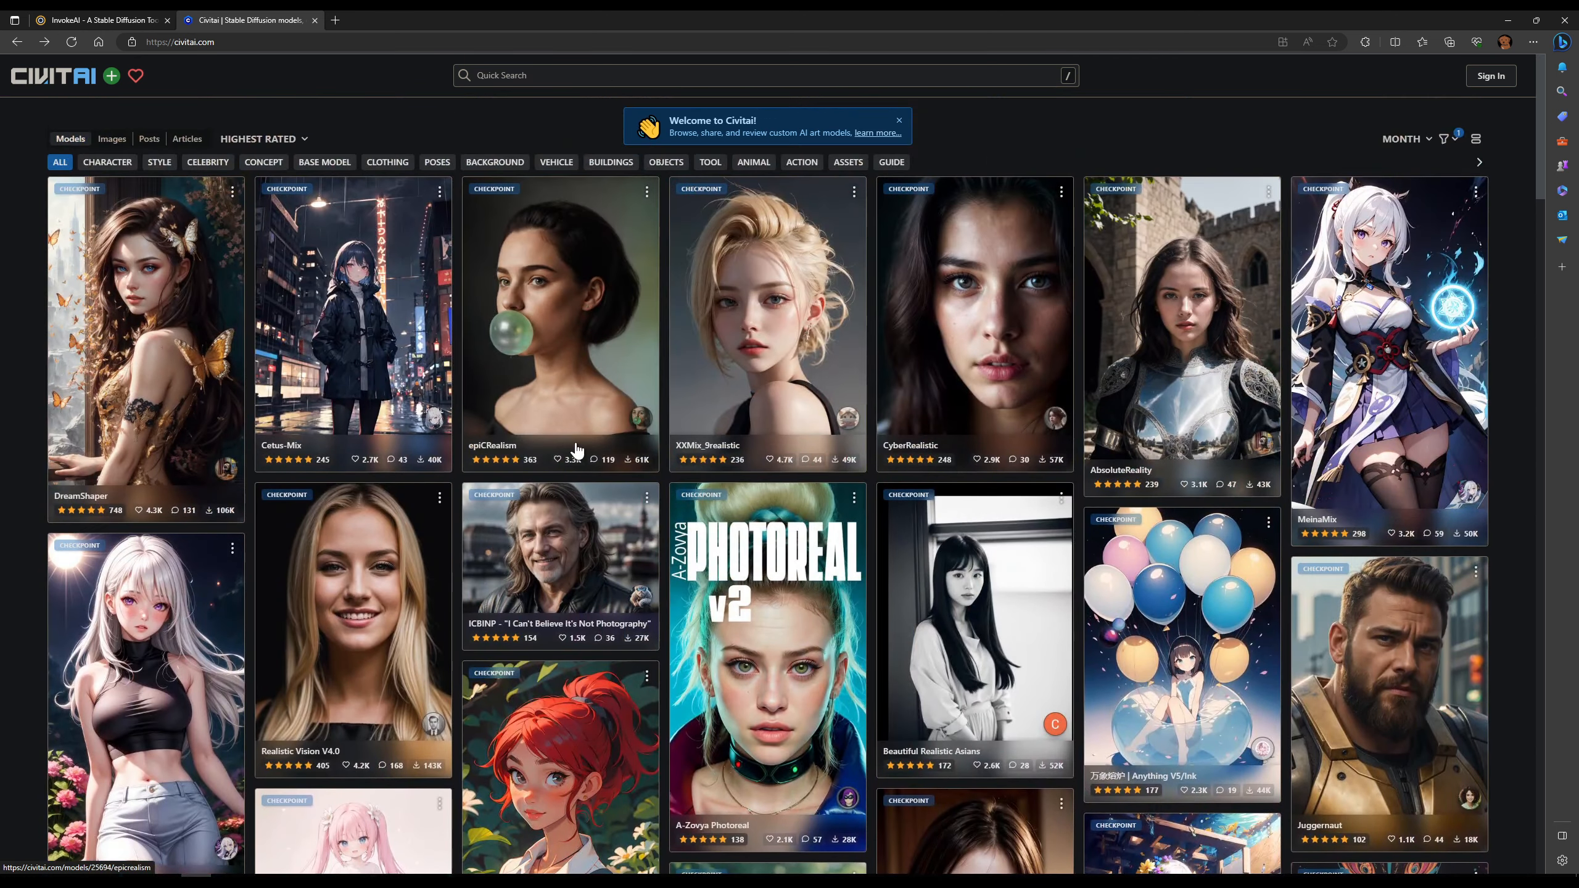
Switch to InvokeAI and enter the local path k:\invokeai\modele as the model location in the simple import form.
click(123, 20)
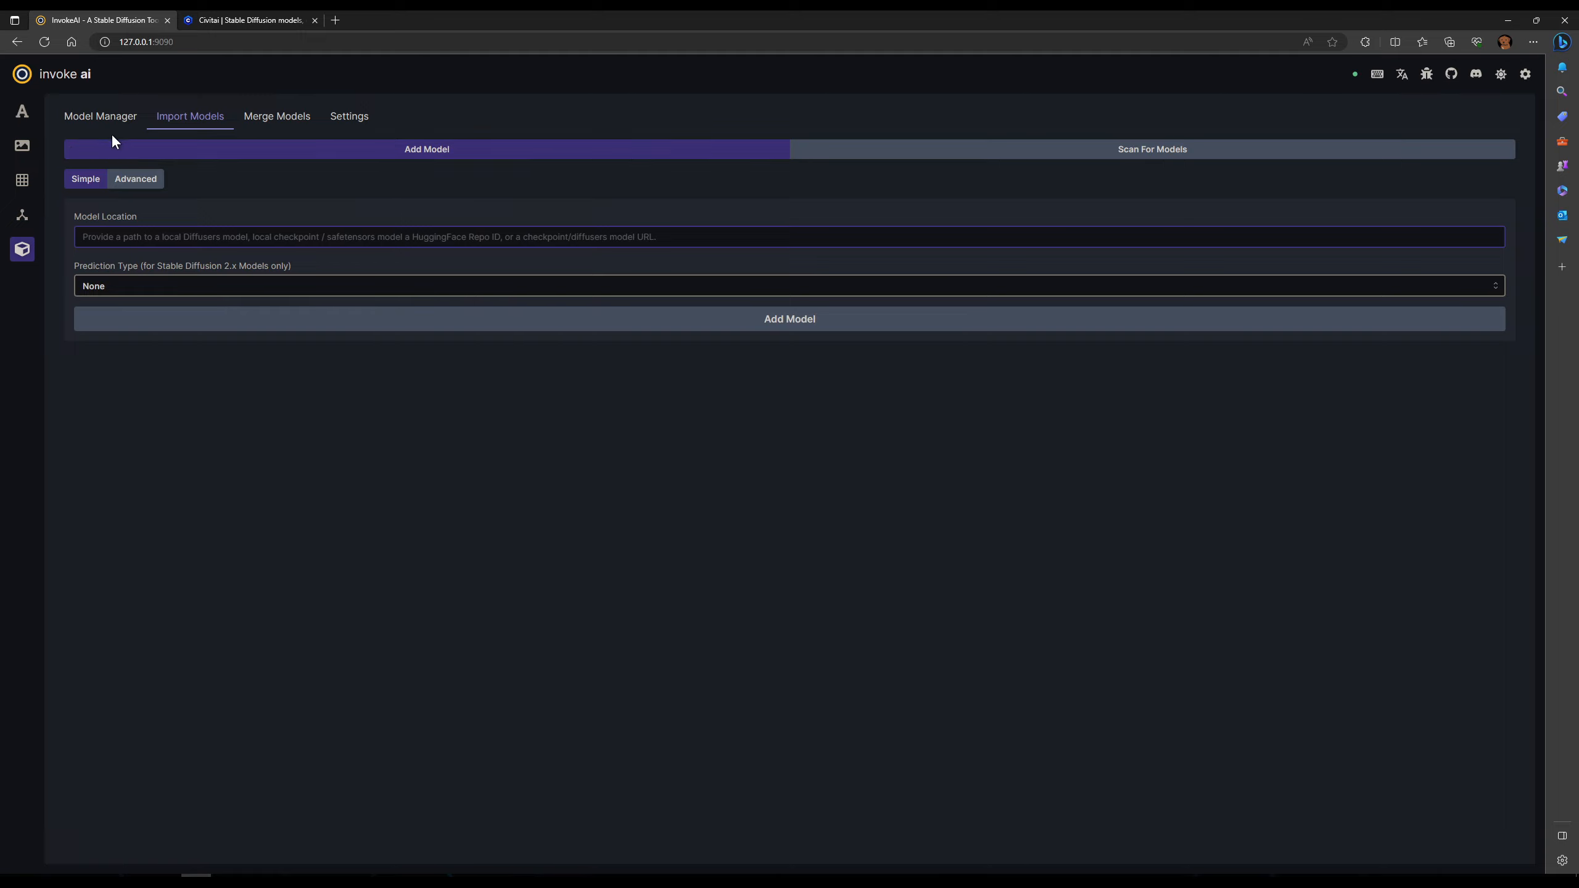
click(96, 180)
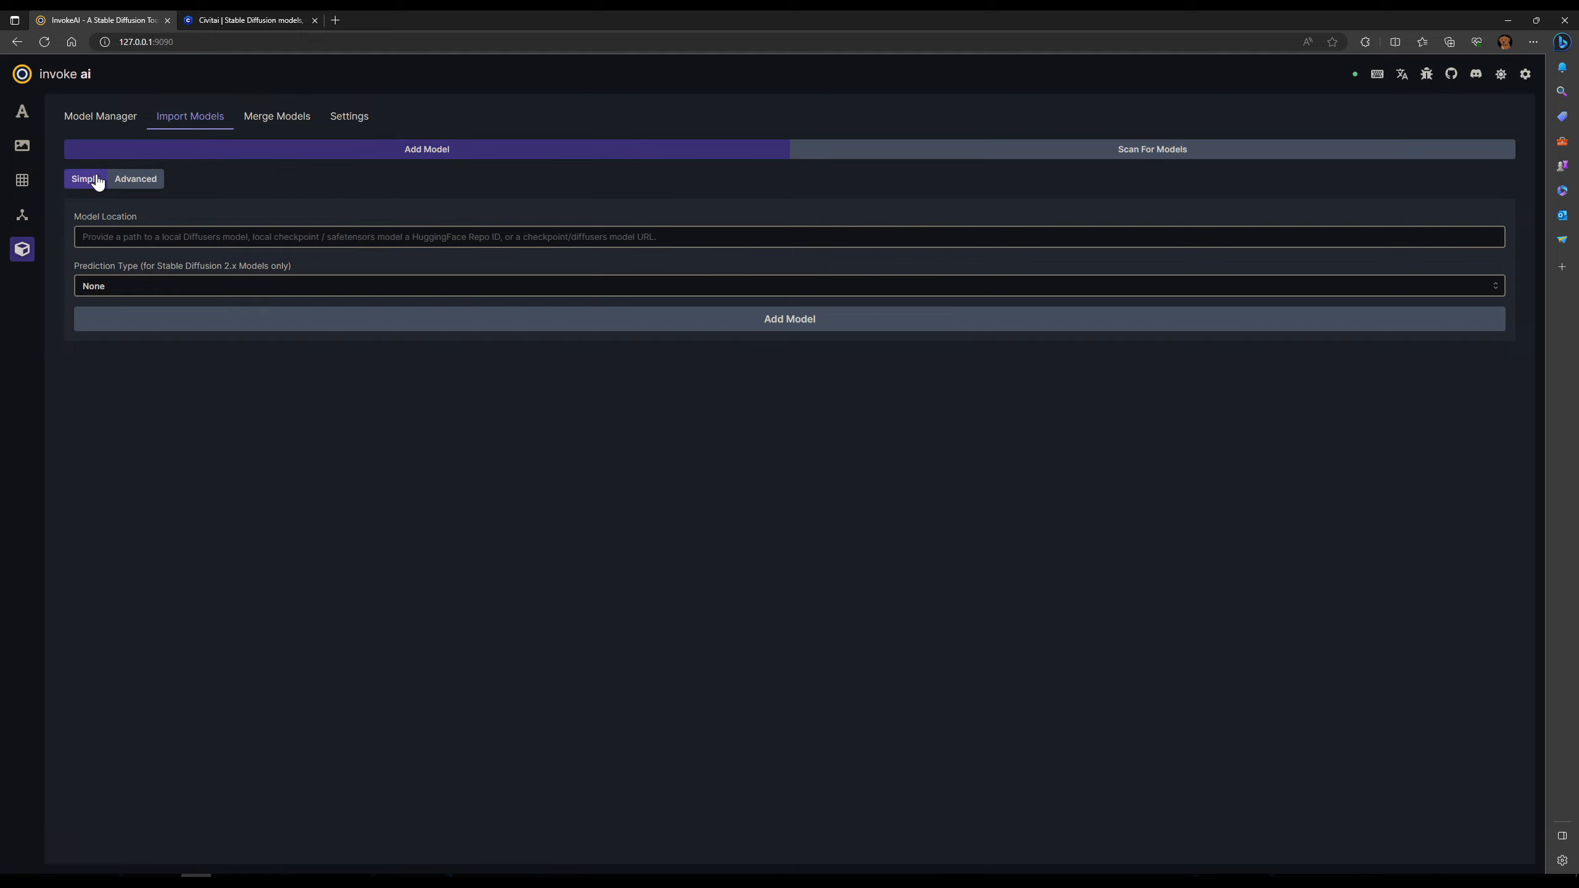
click(130, 232)
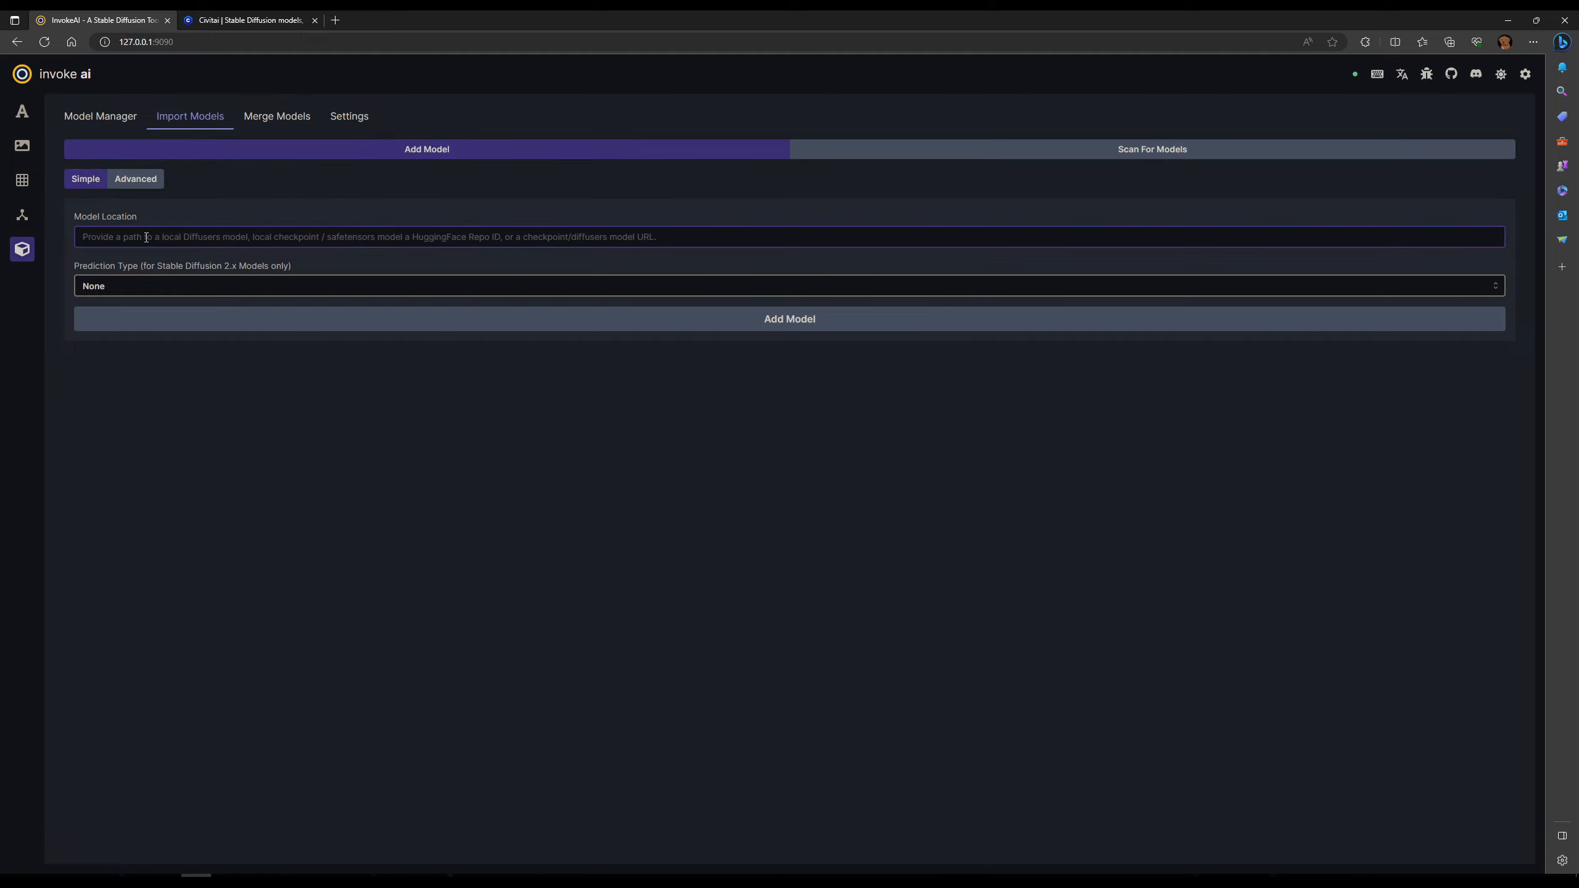
text(k:\)
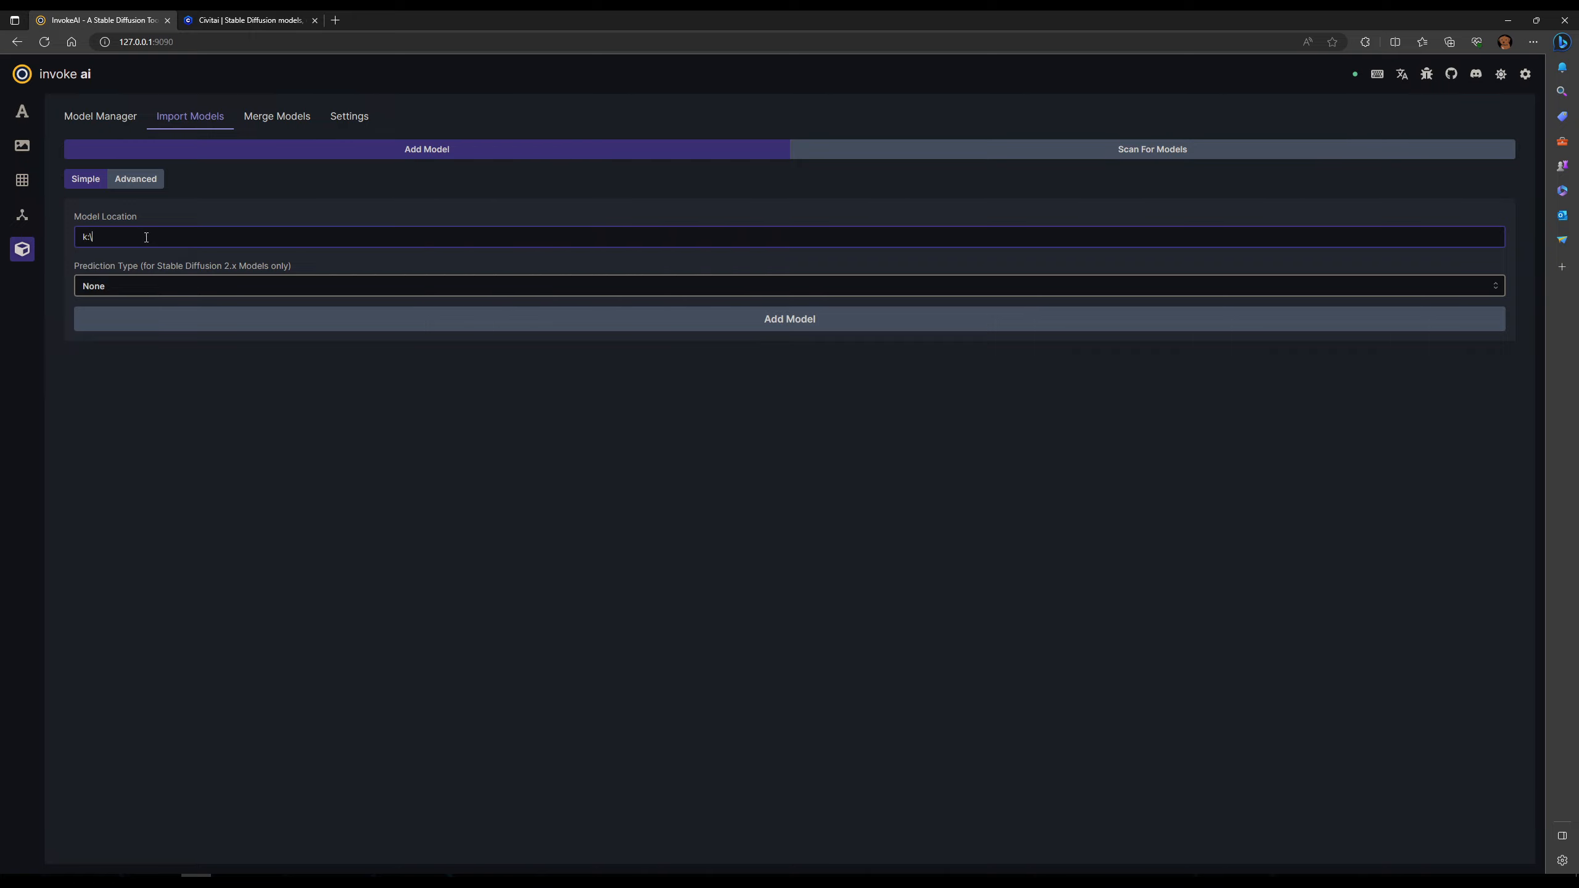
text(invokeai\modele)
Look at the option for scanning a folder for models and return to the form for adding a model.
click(1019, 159)
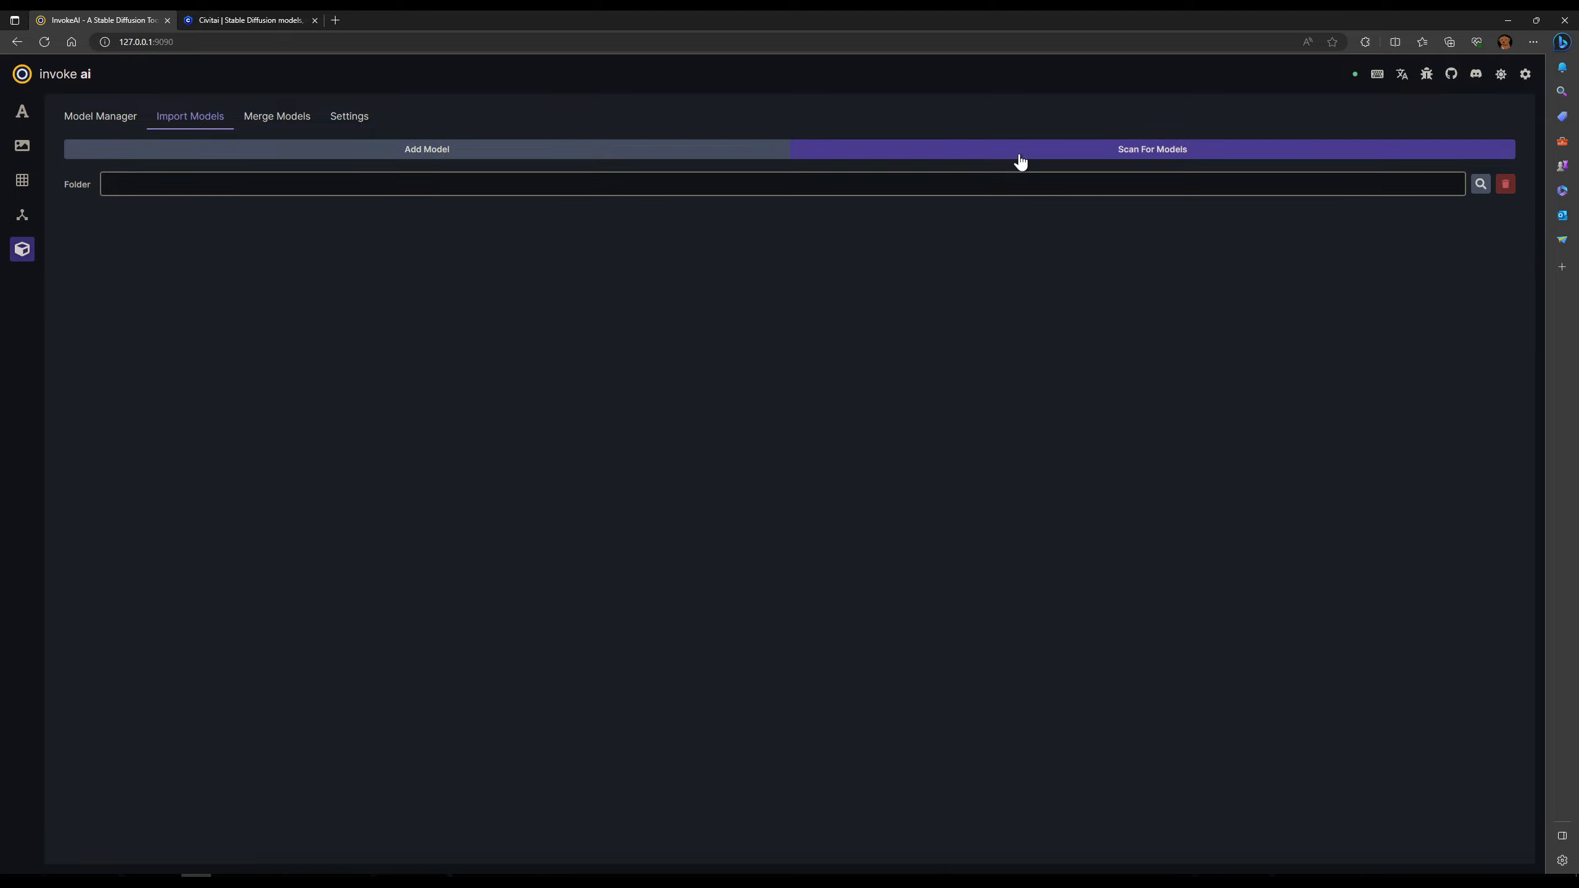
click(984, 183)
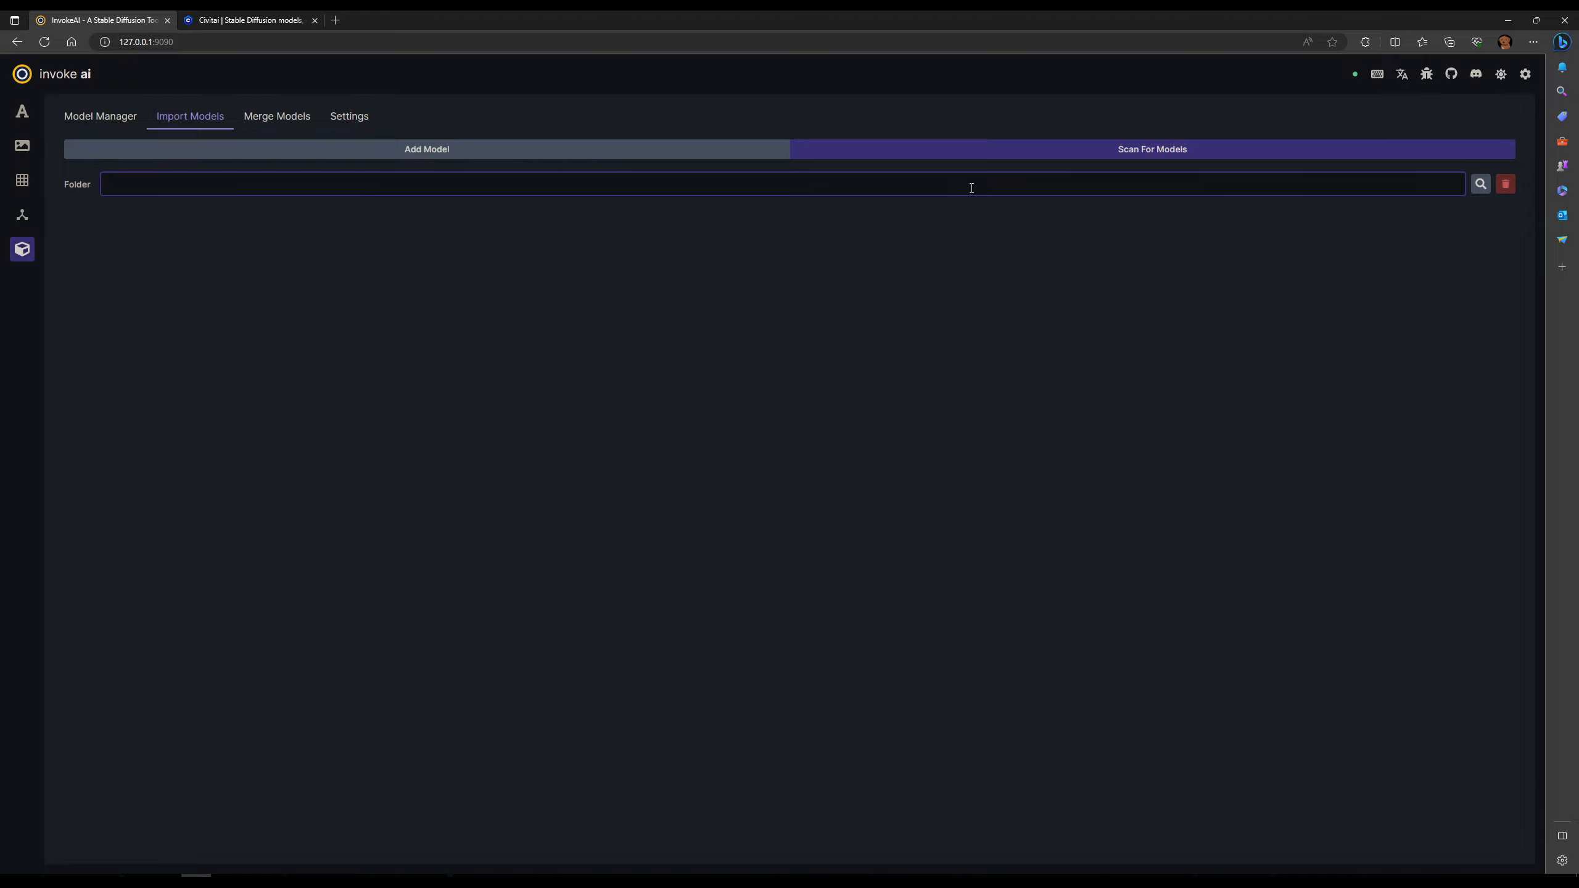
click(411, 155)
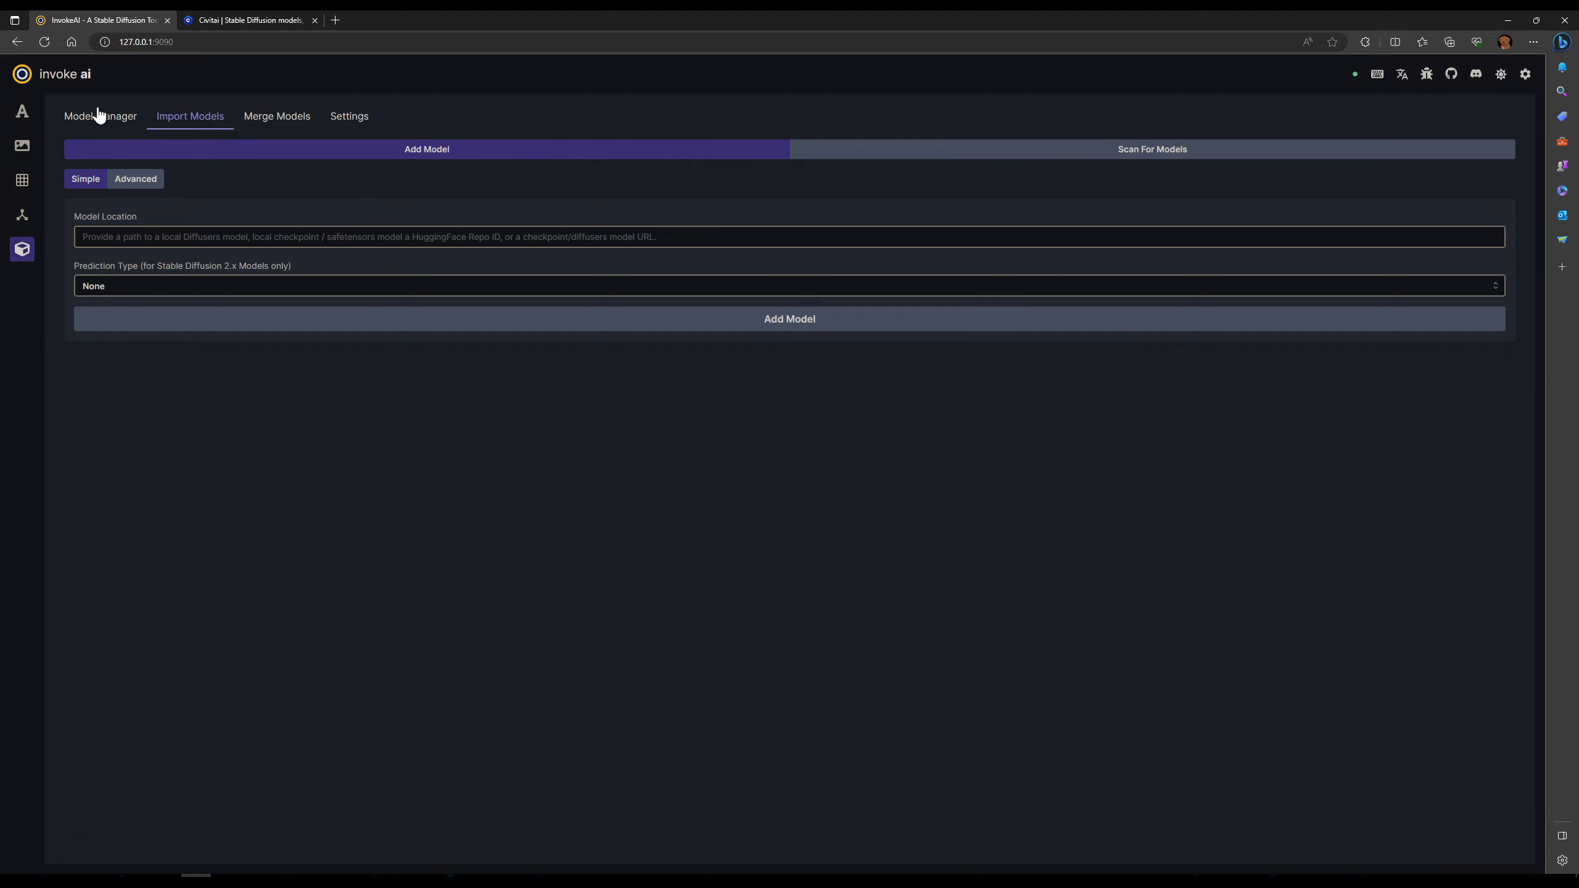
Return to text-to-image generation, sync the models, and look through the list of available models.
click(28, 116)
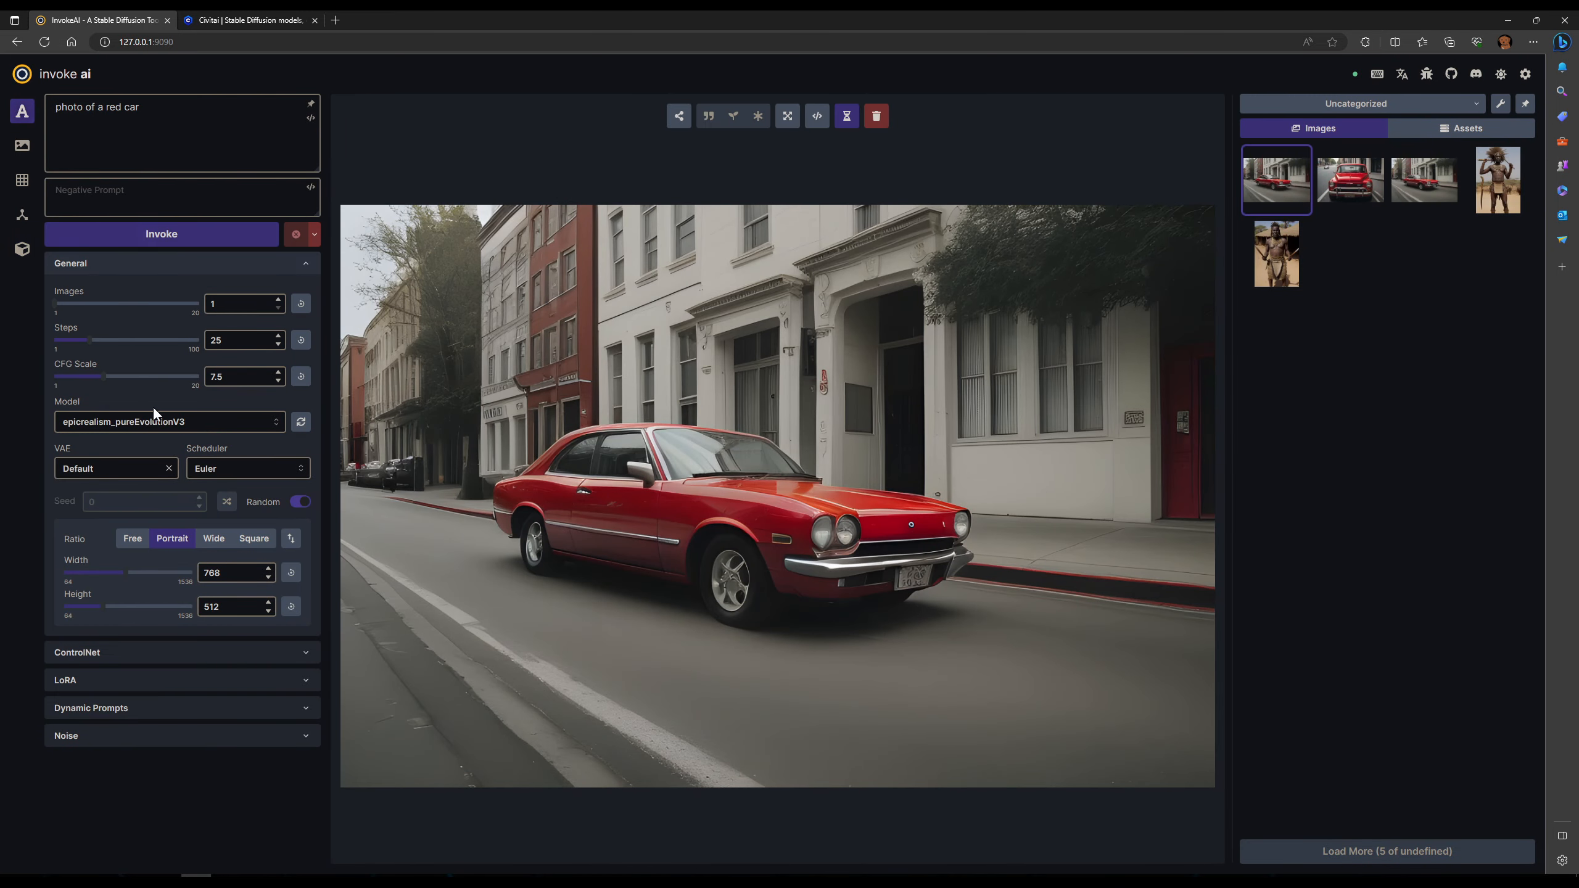
click(299, 428)
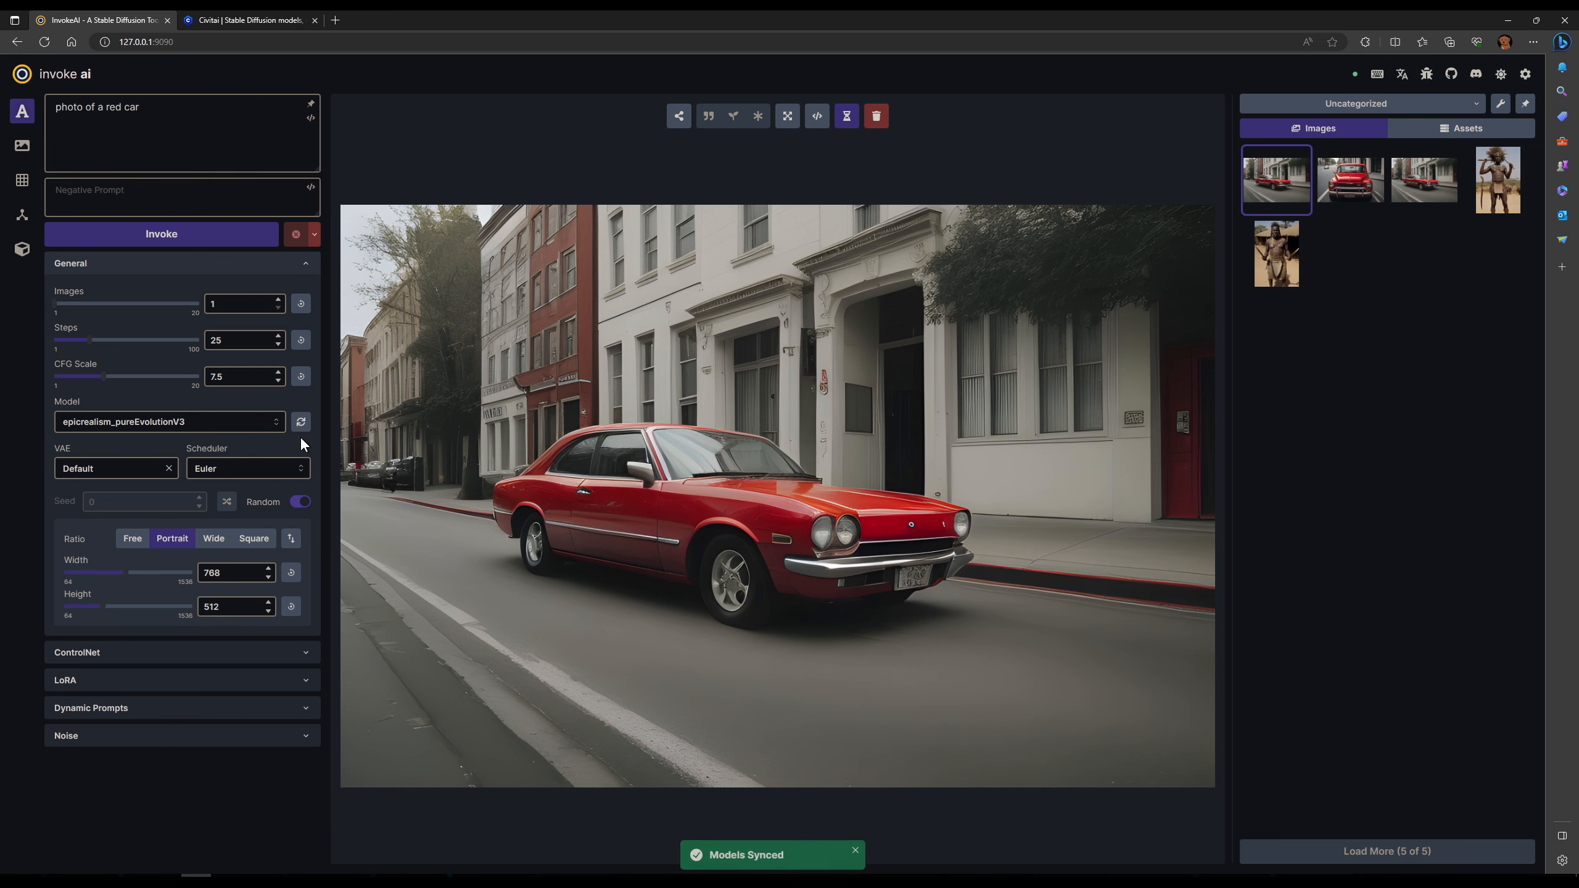
click(237, 424)
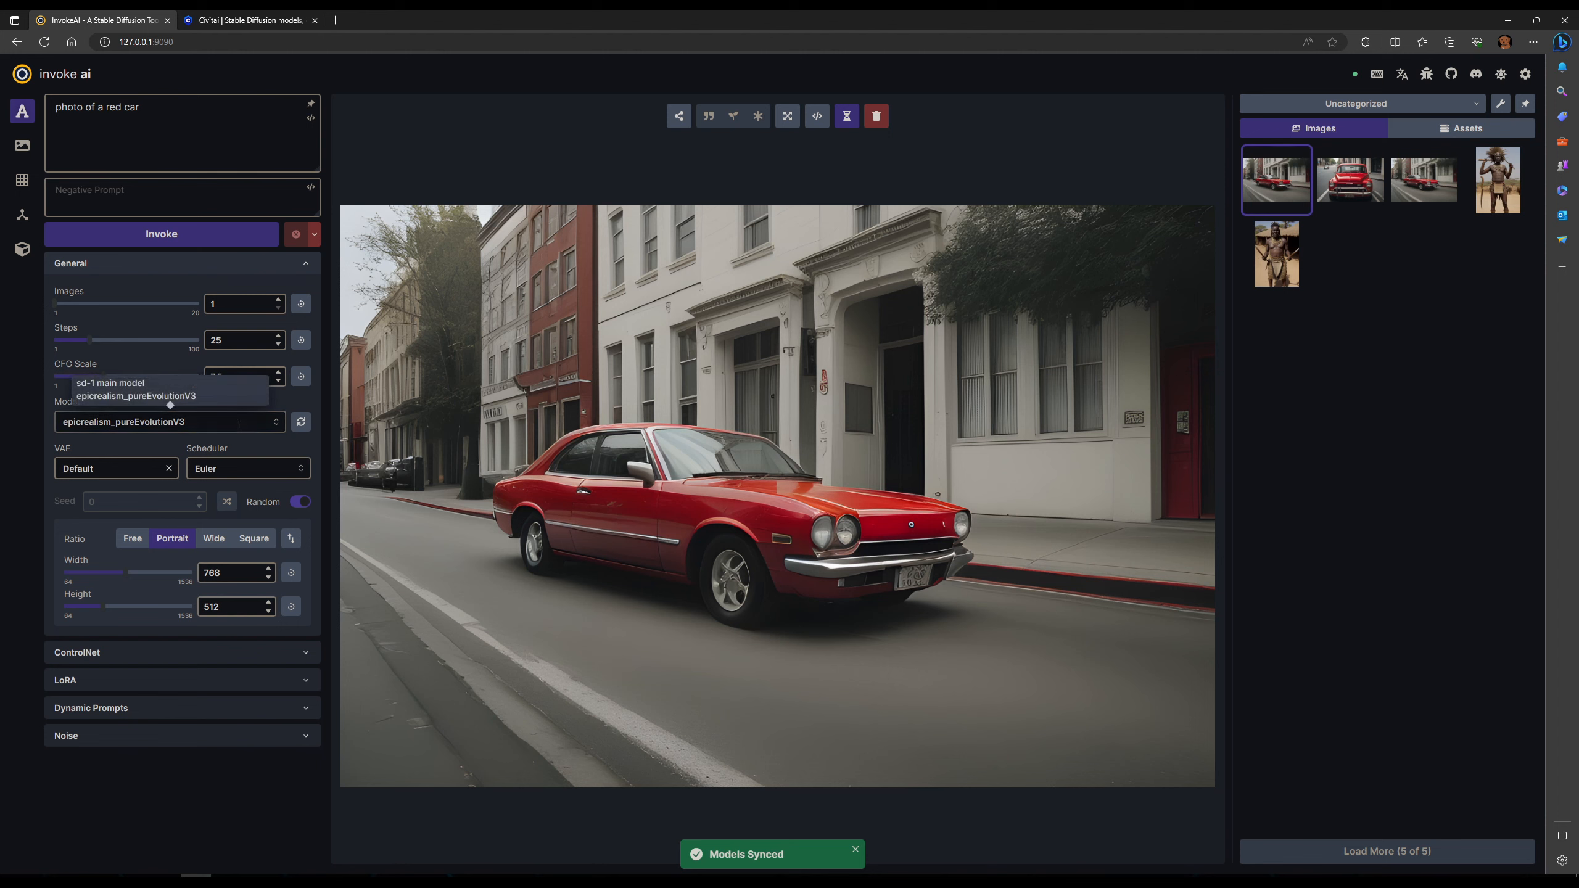
scroll(214, 484, up, 4)
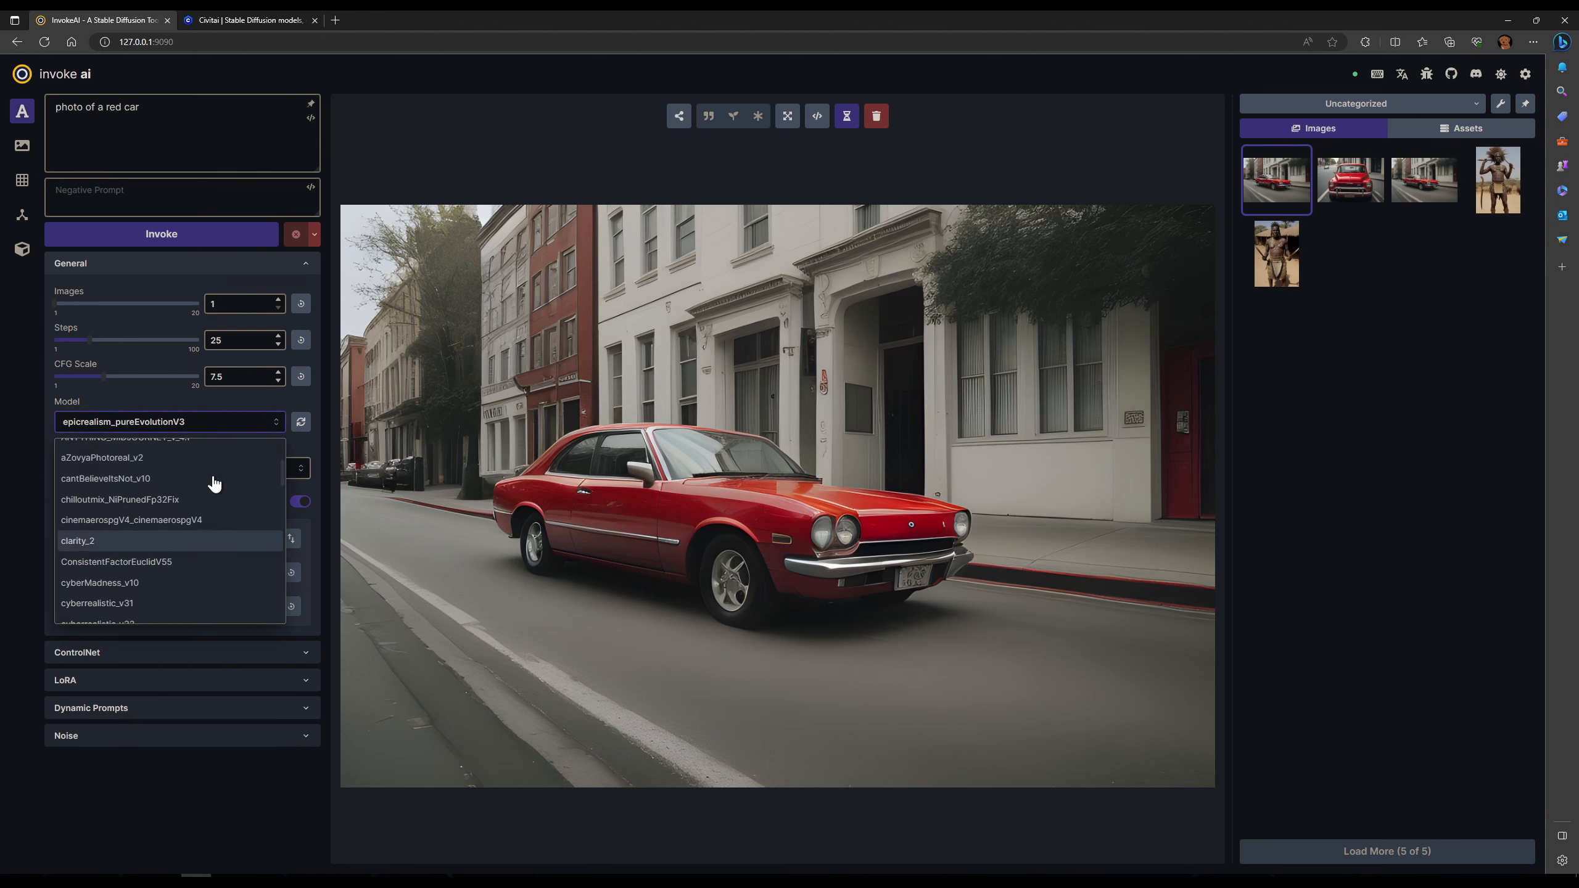
scroll(214, 484, down, 2)
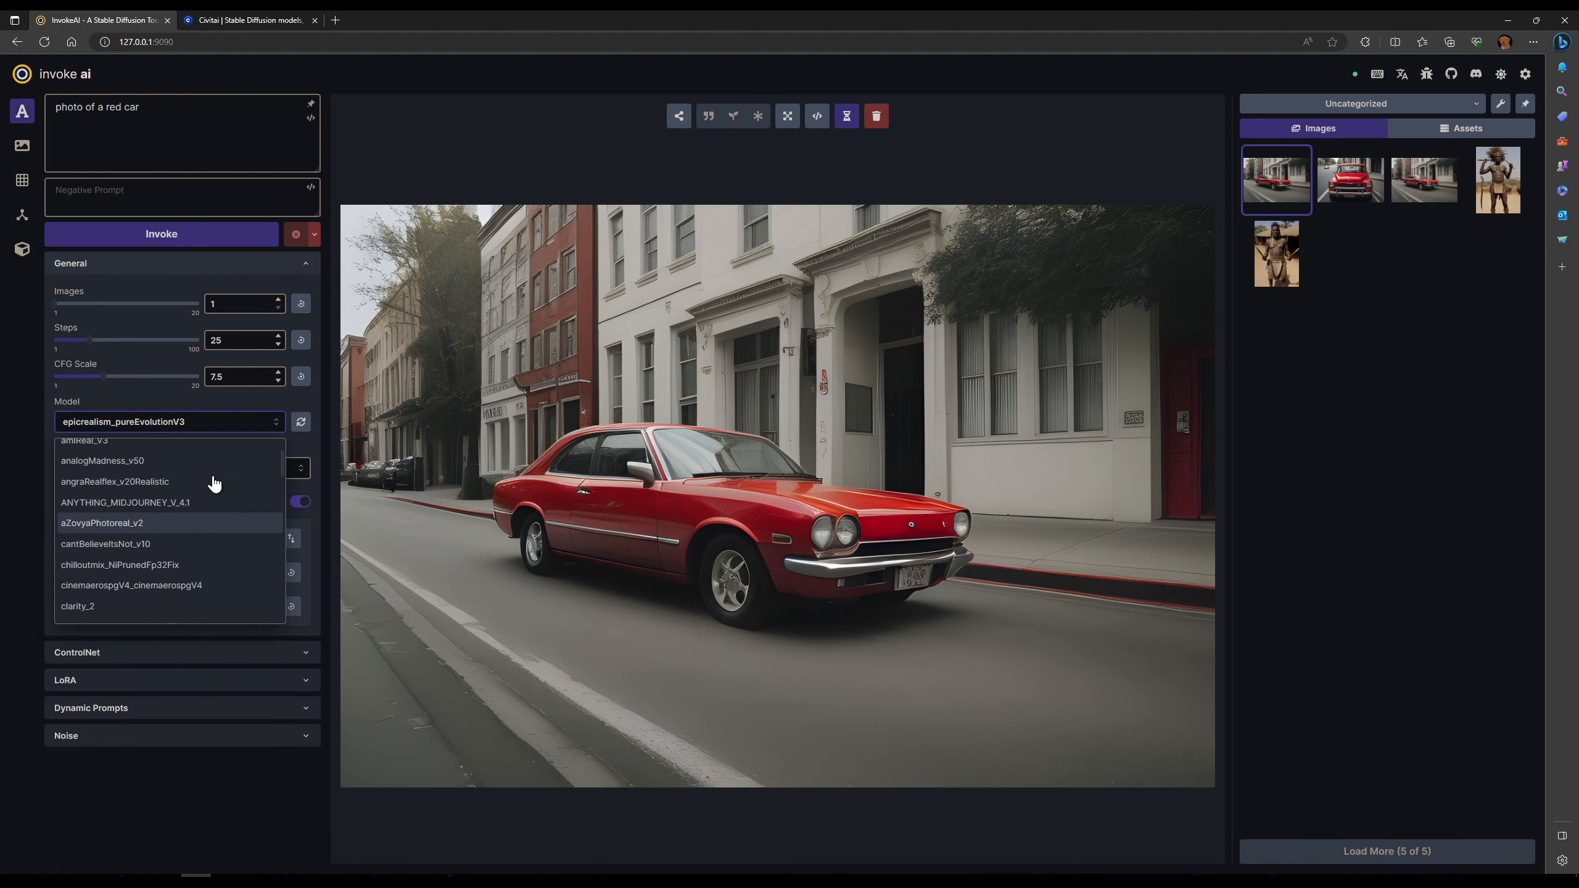
scroll(215, 484, down, 5)
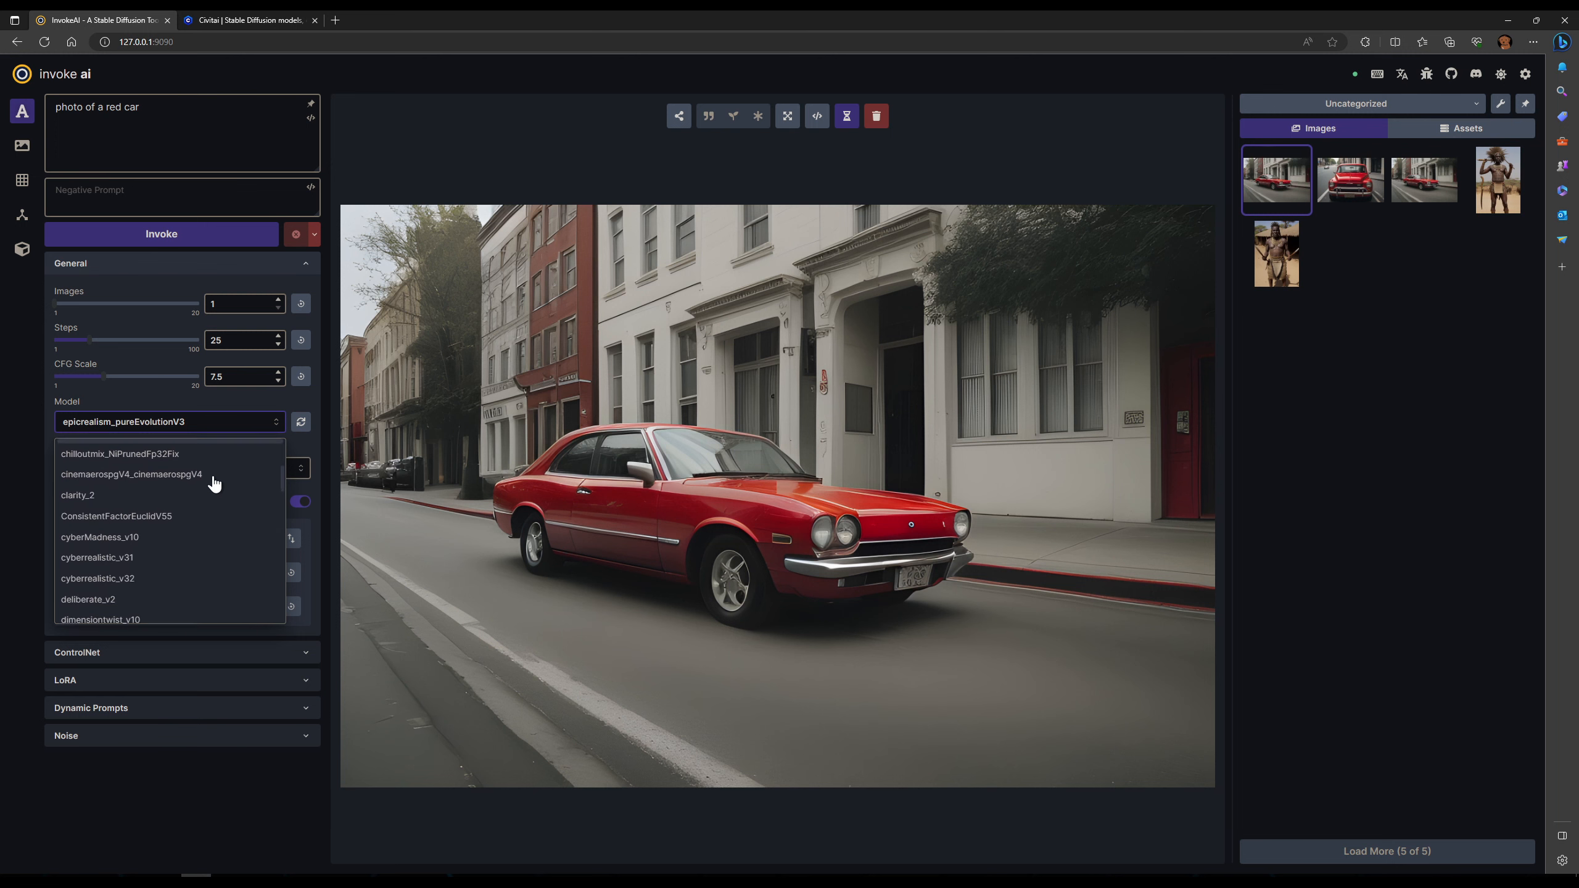
scroll(186, 522, down, 4)
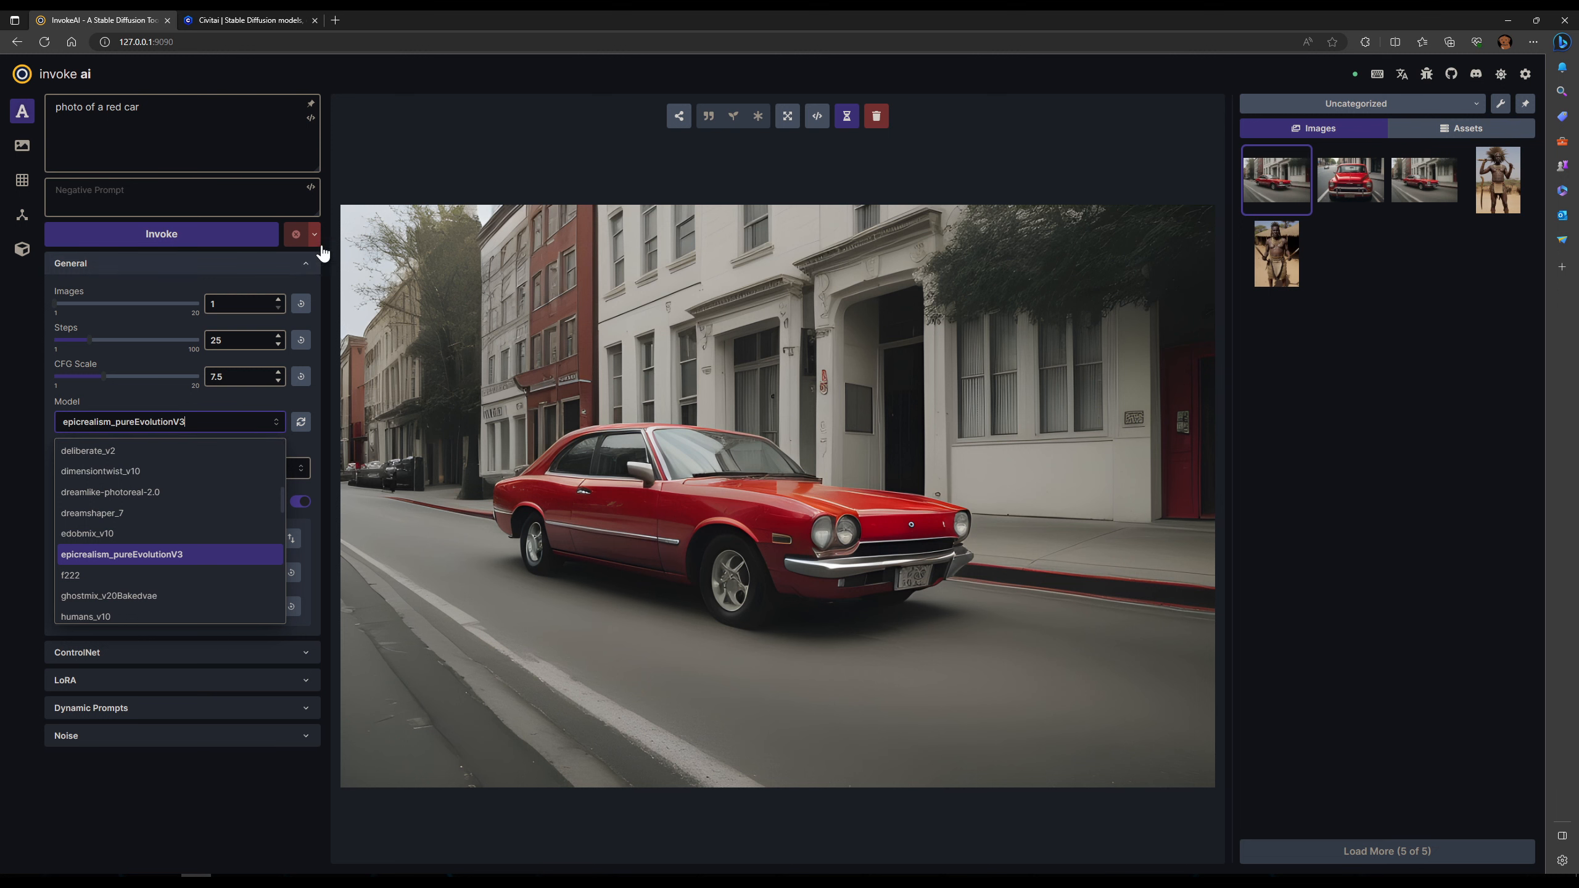
click(439, 64)
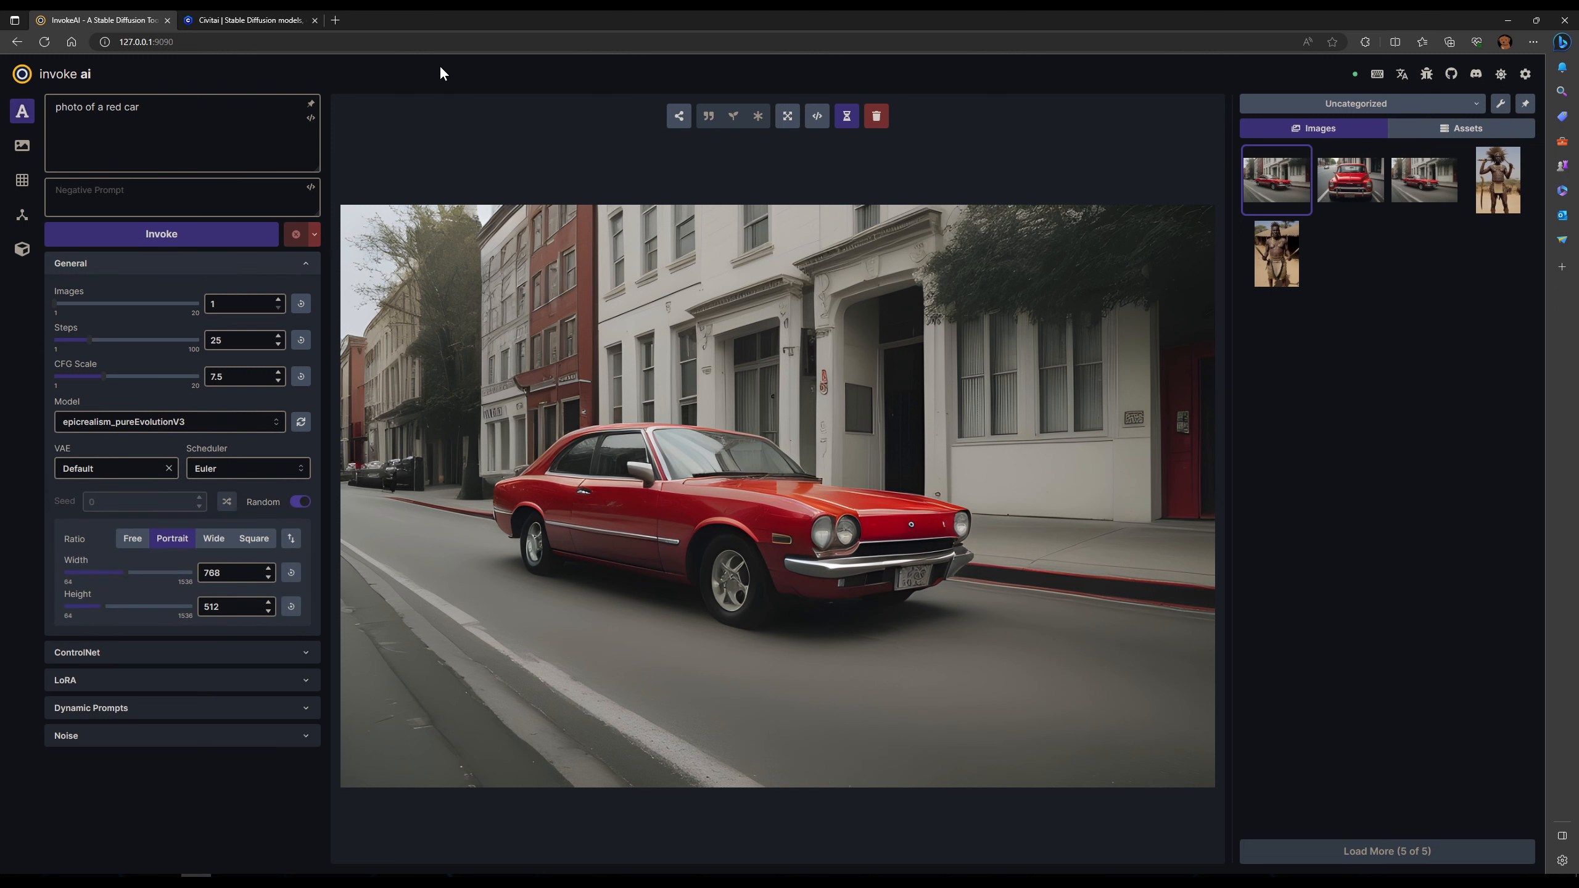
Enter the negative prompt "bad perspective,low quality,bad quality" and generate a new image of the red car.
click(179, 189)
click(147, 115)
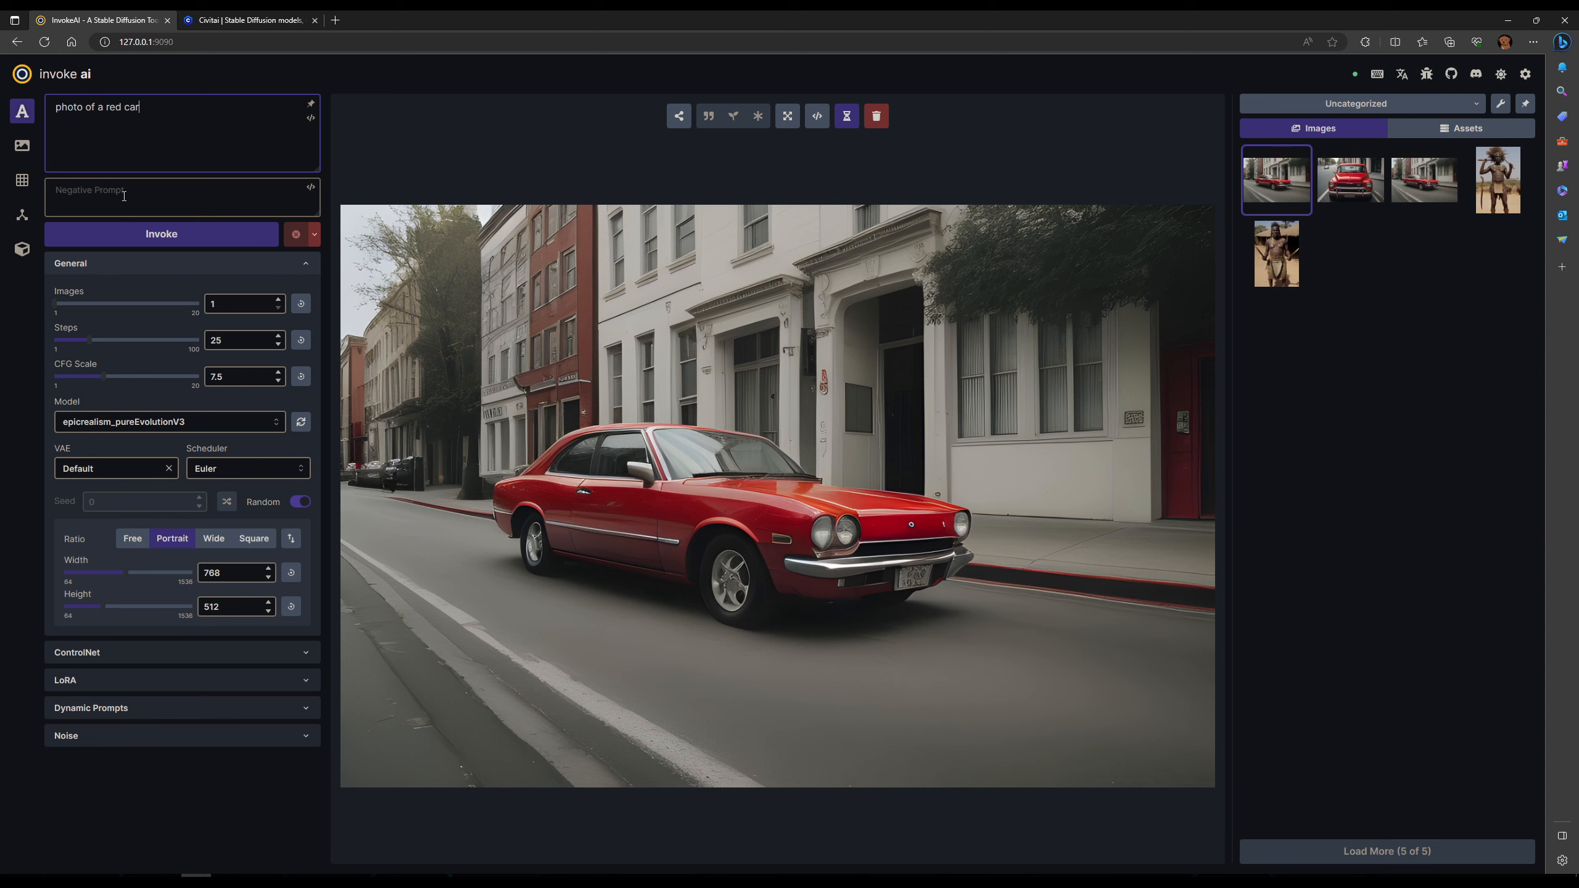
click(124, 196)
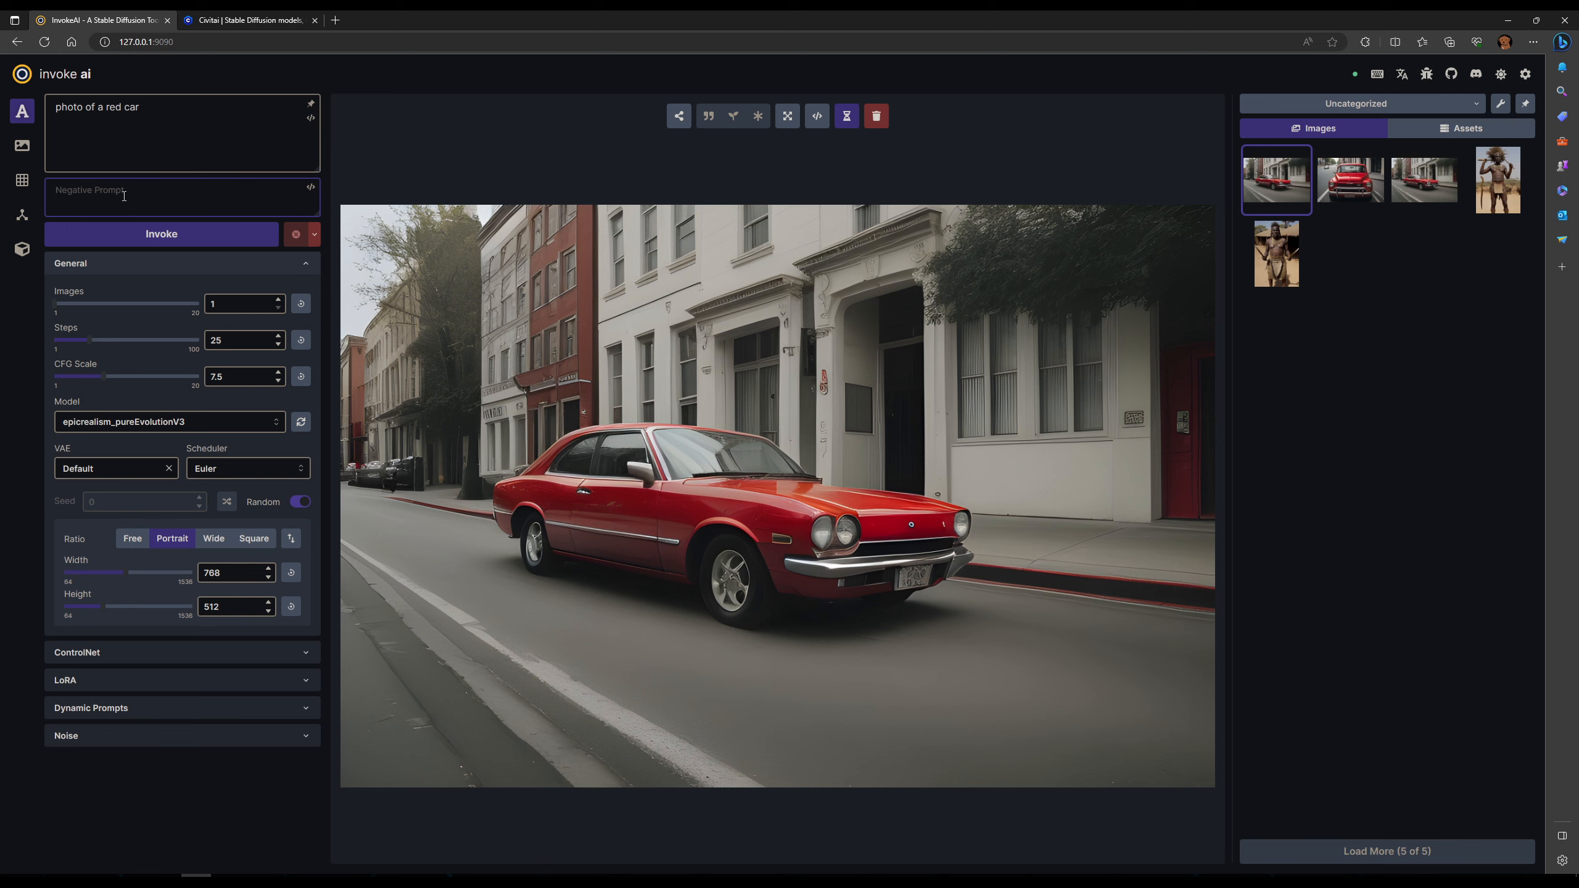
text(bad perspective,low quality,bad quality)
click(149, 240)
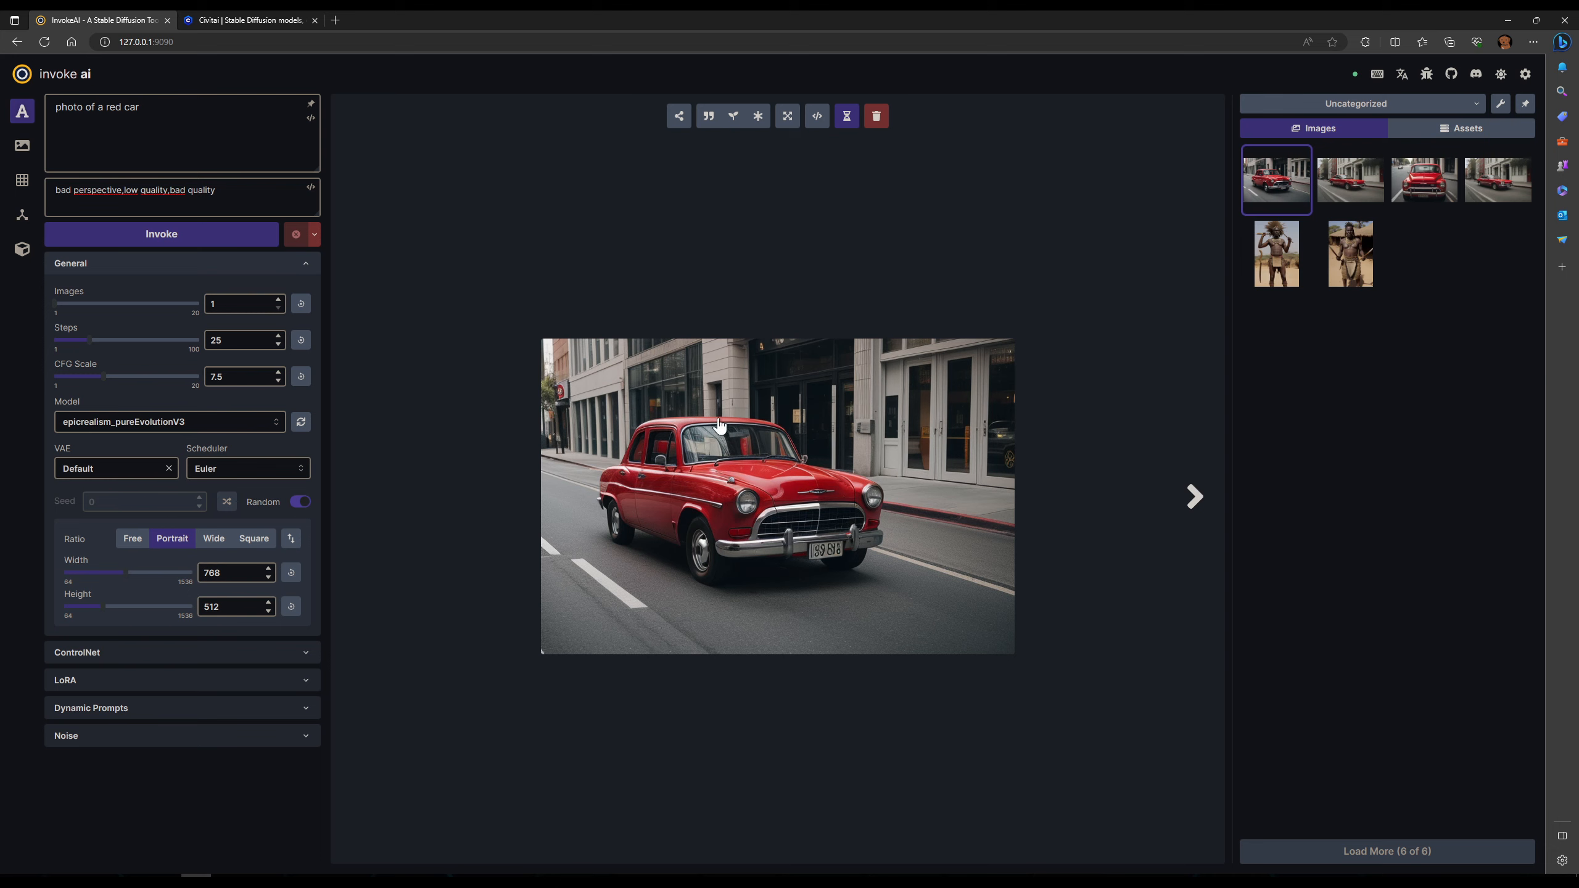
Examine the ESRGAN upscaling models offered for the new red car image without upscaling it.
click(786, 121)
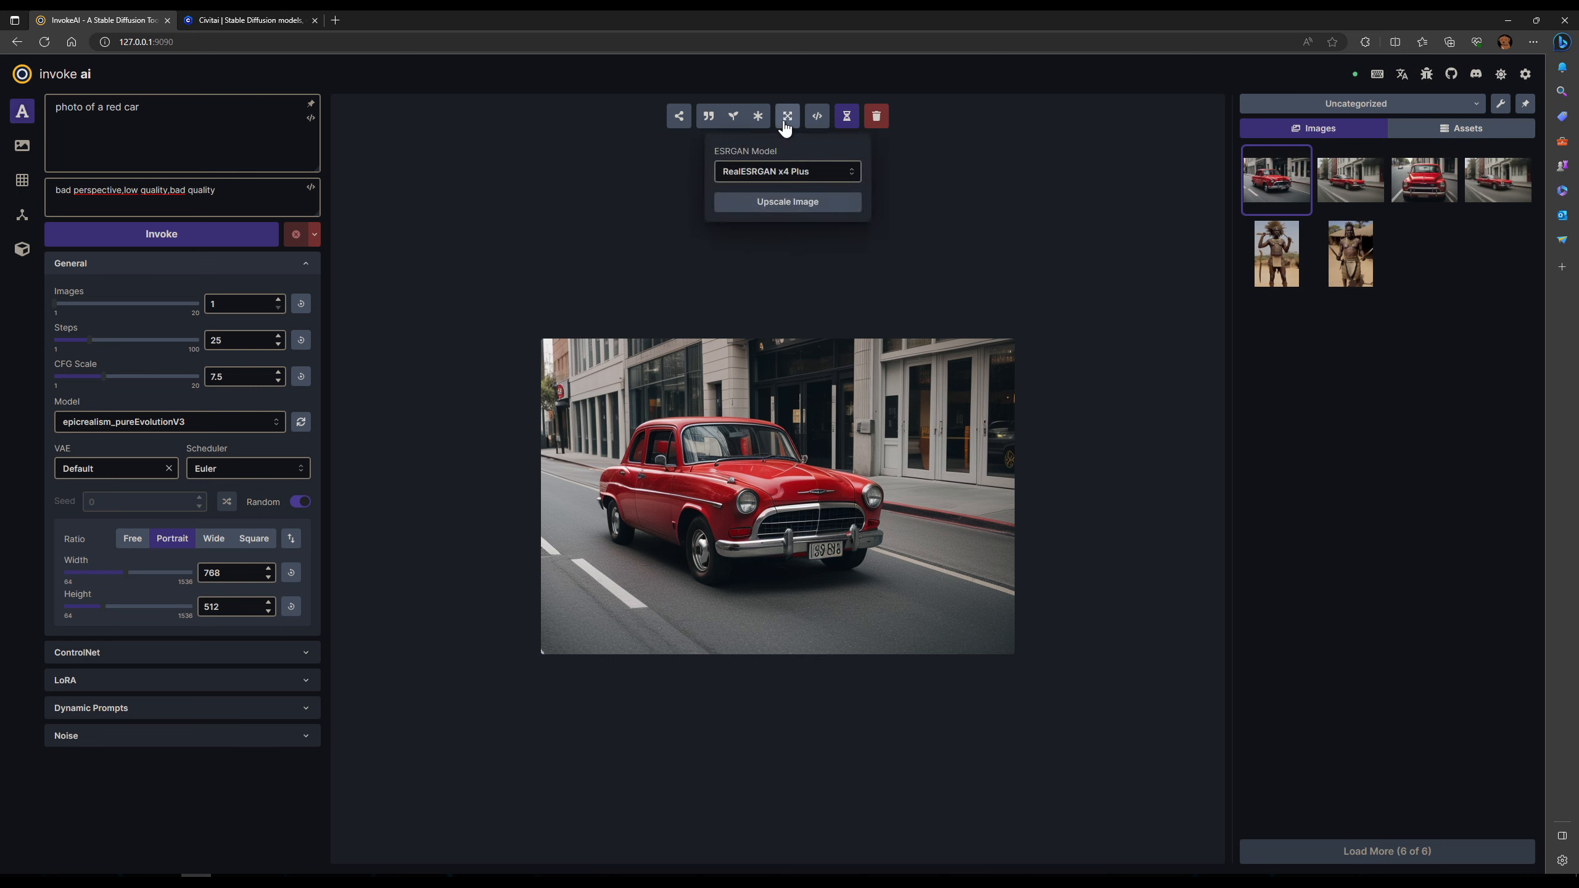
click(826, 174)
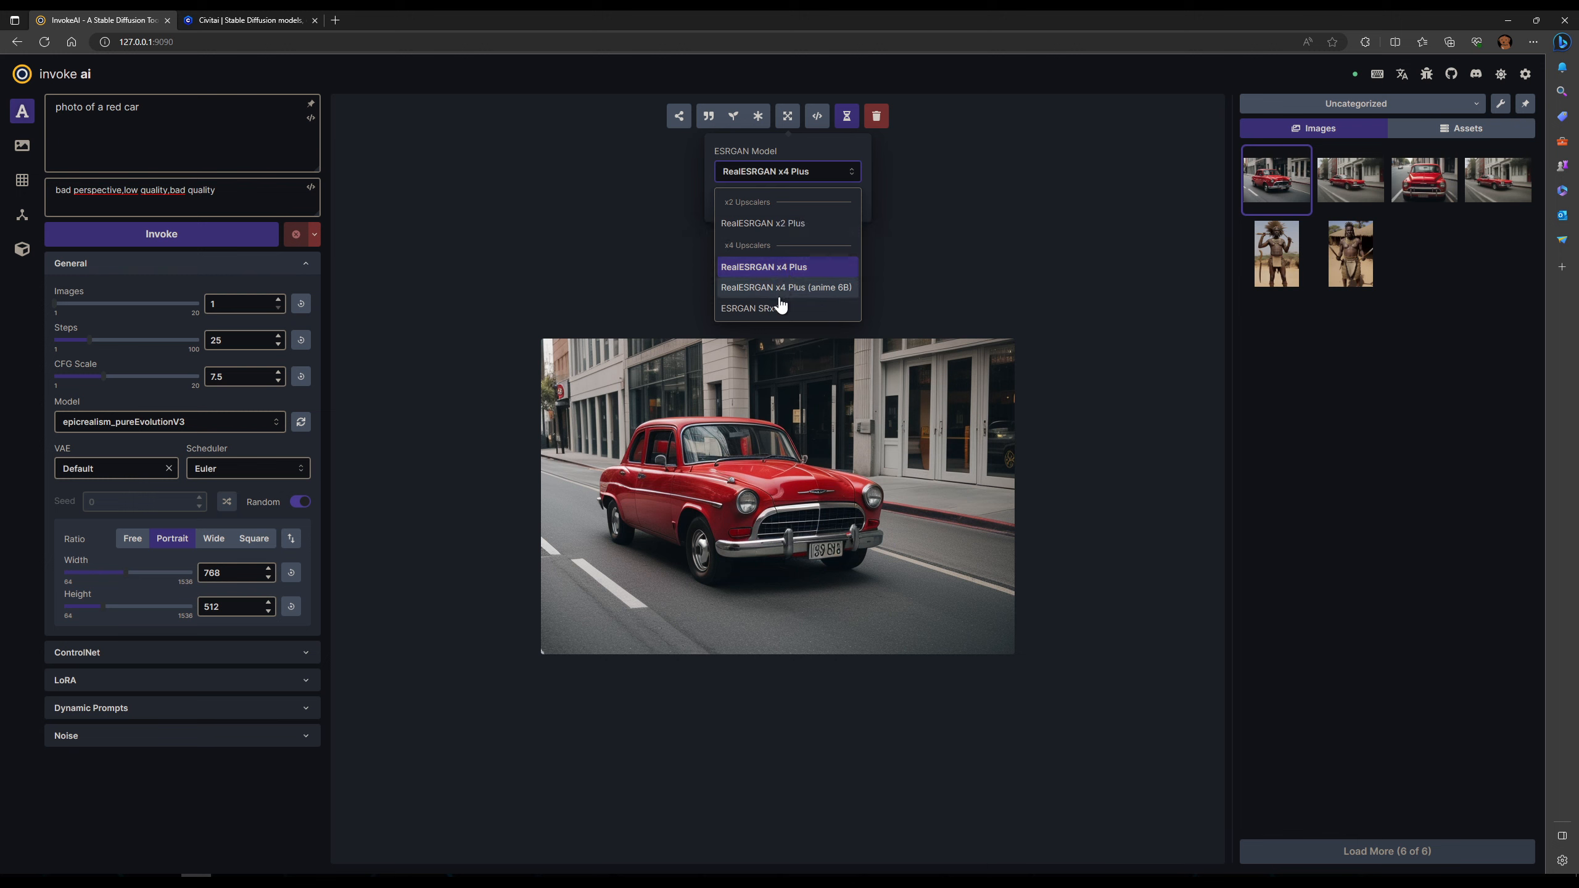
click(895, 243)
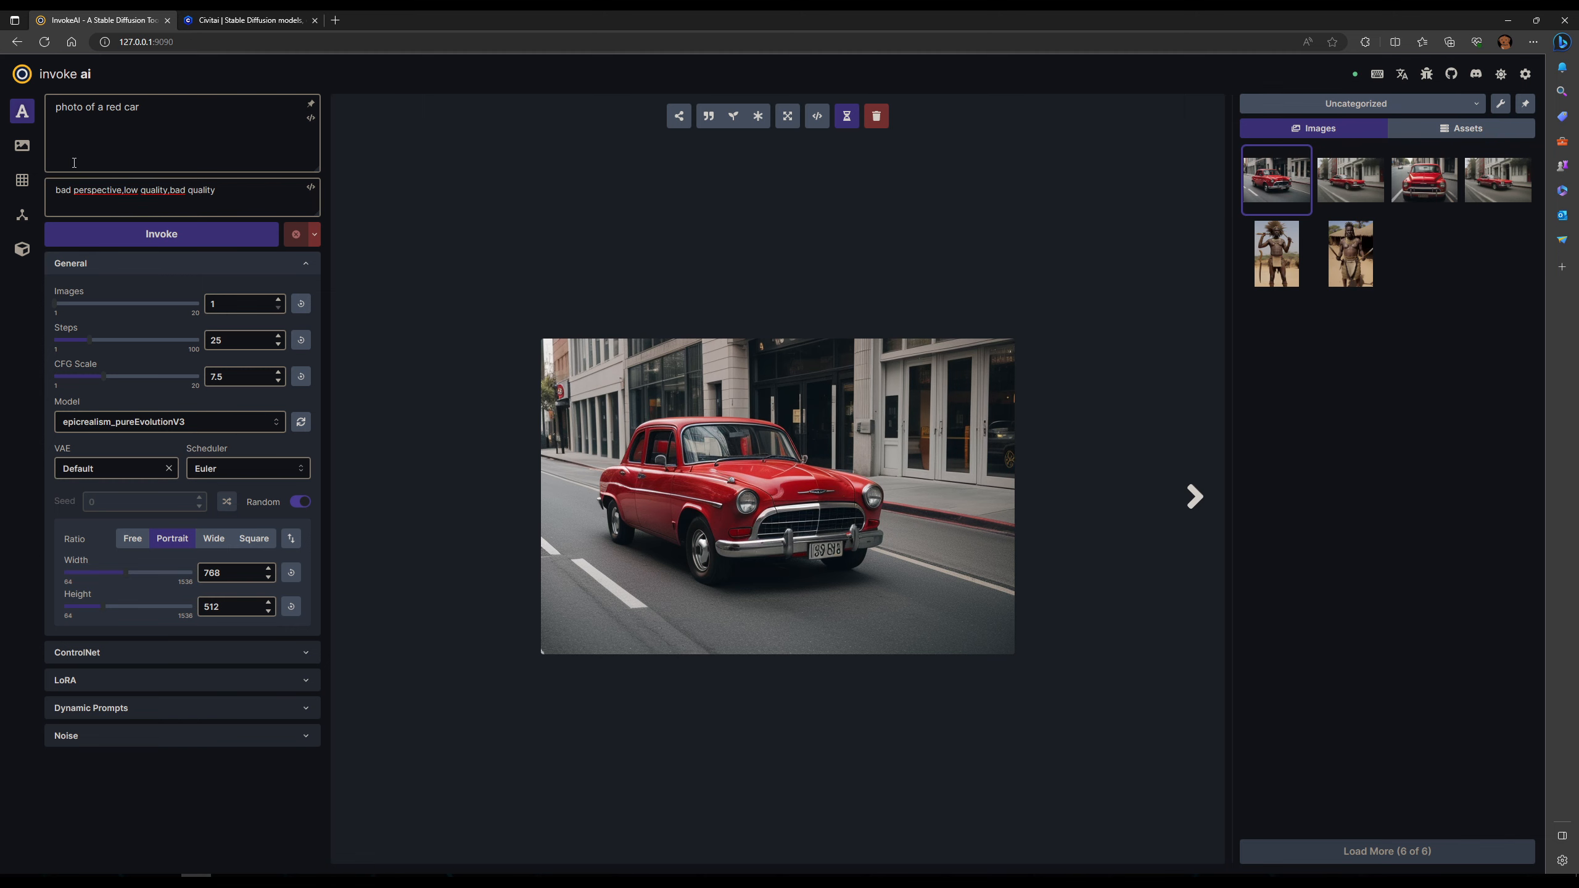
In image-to-image, use the new red car picture as the initial image and generate with the prompt "photo of a blue car".
click(23, 148)
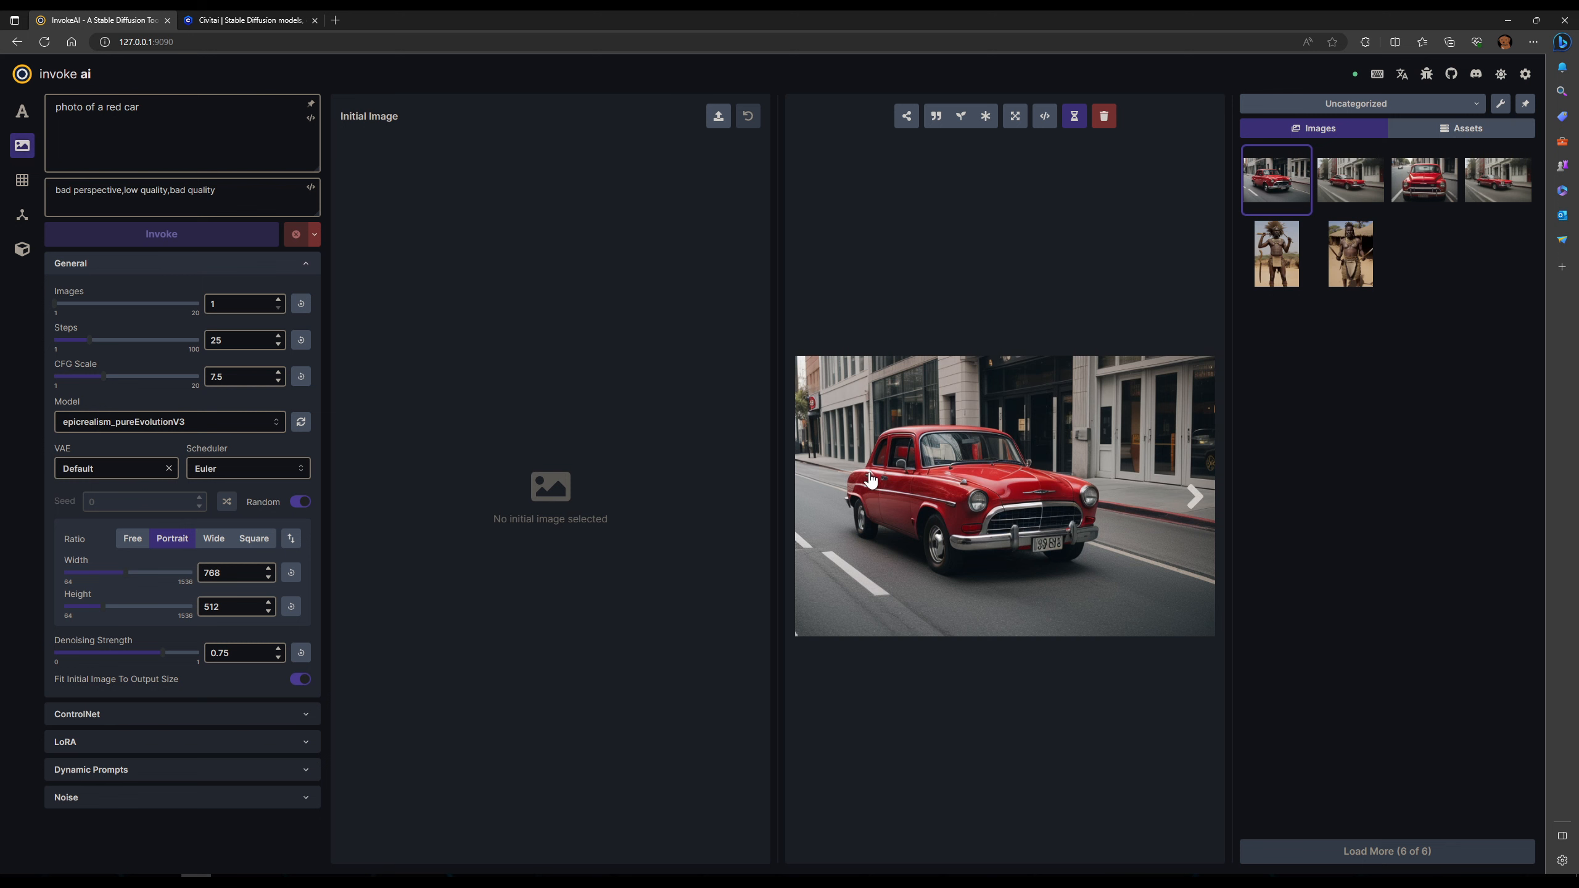
drag(873, 482, 612, 460)
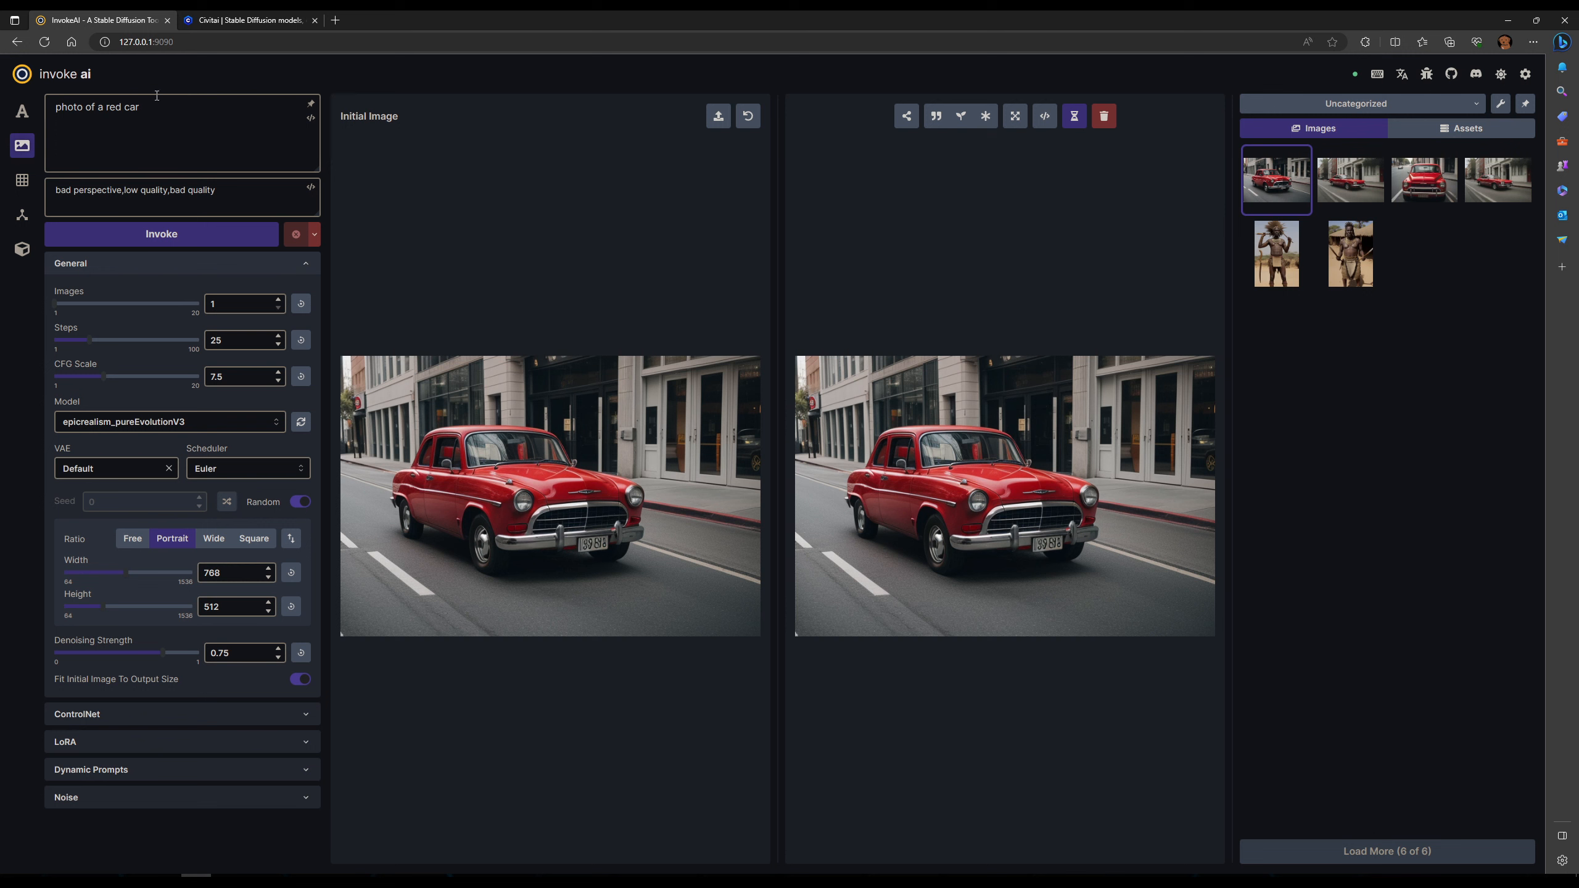
drag(158, 107, 108, 106)
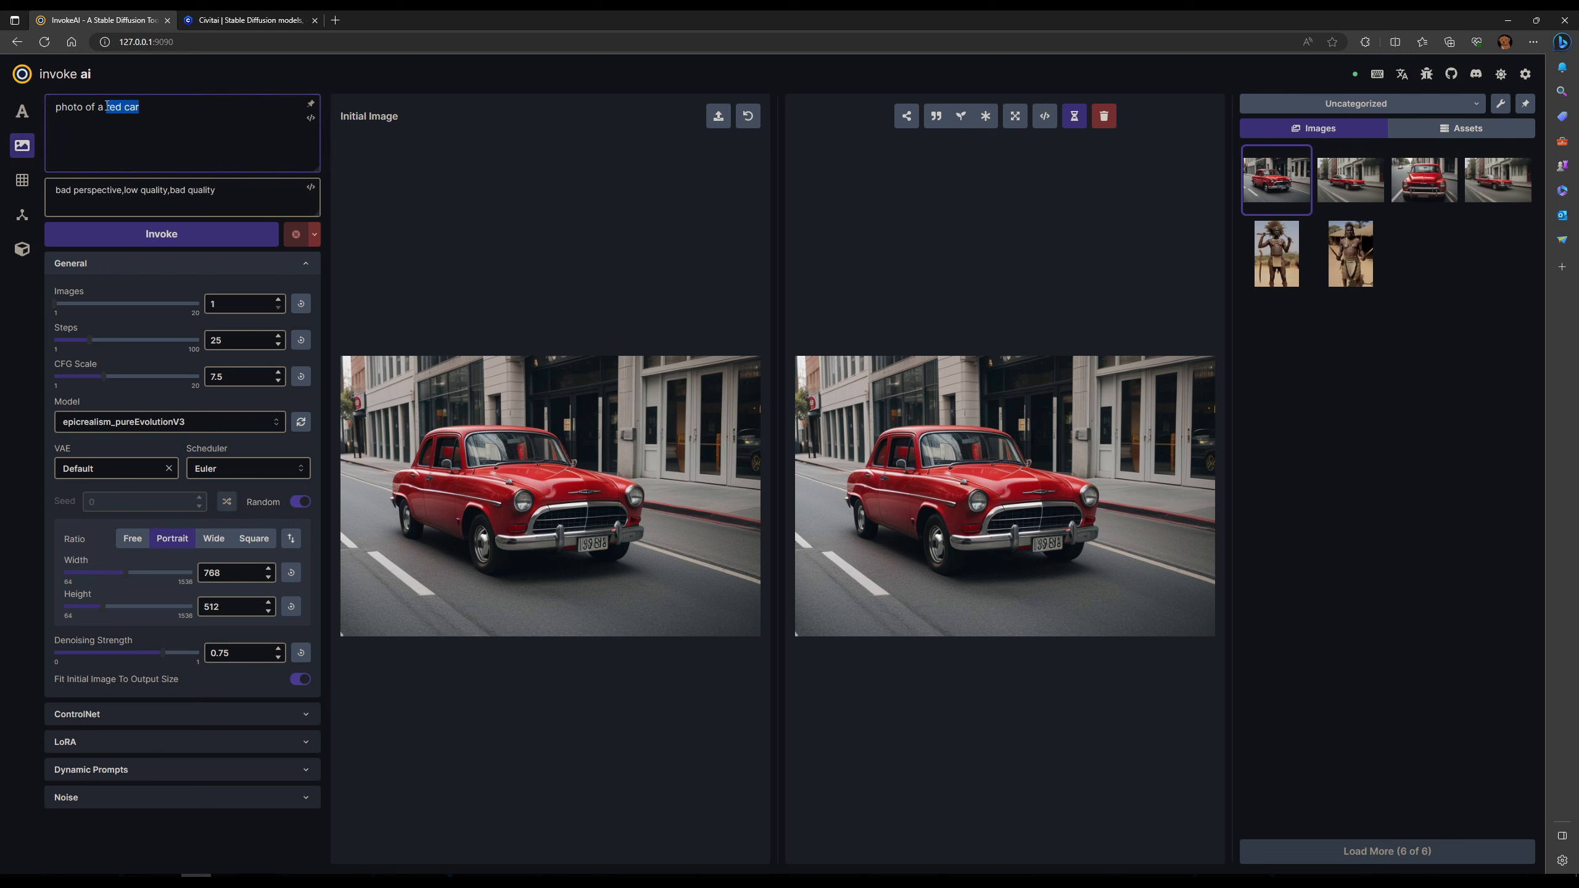
text(blu)
click(225, 233)
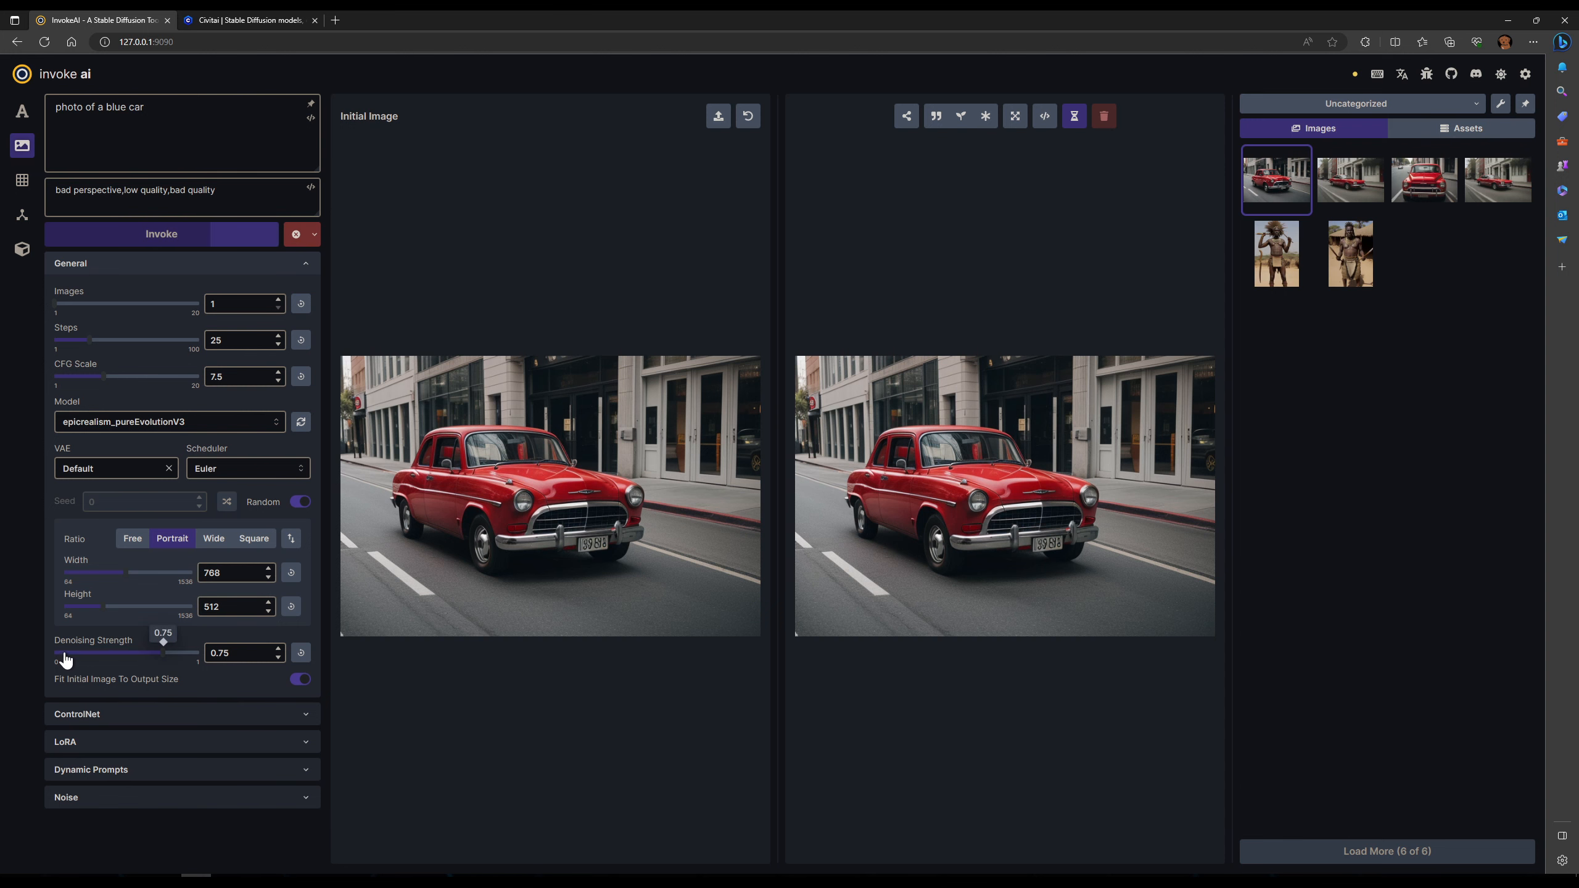
mouse_move(161, 658)
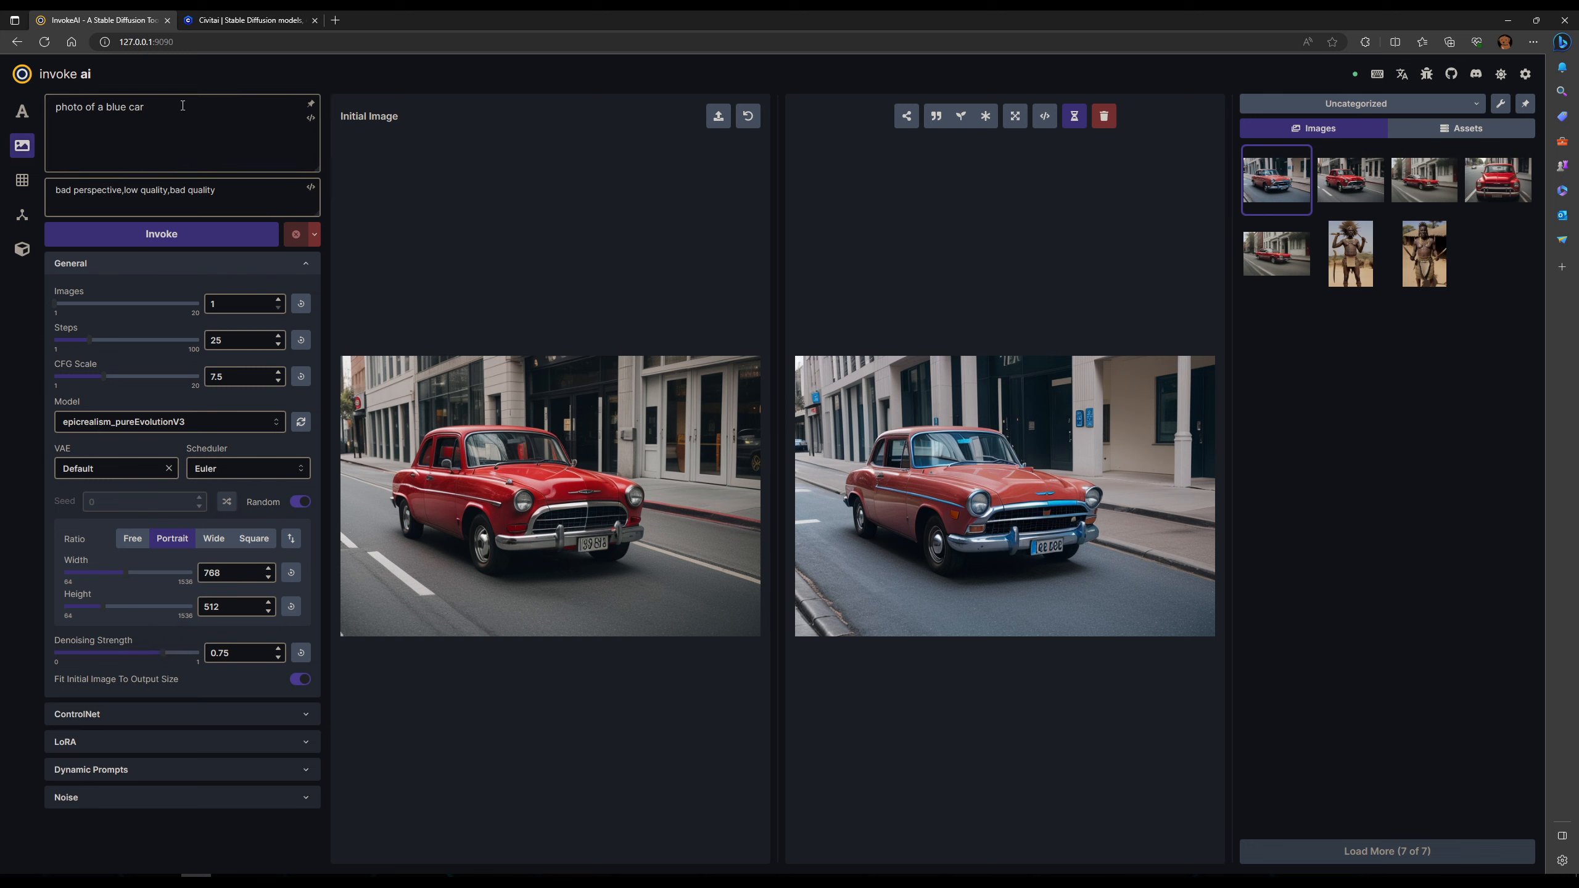
Change the prompt to "photo of a red car, dog on road" and generate from the initial image.
drag(183, 105, 115, 106)
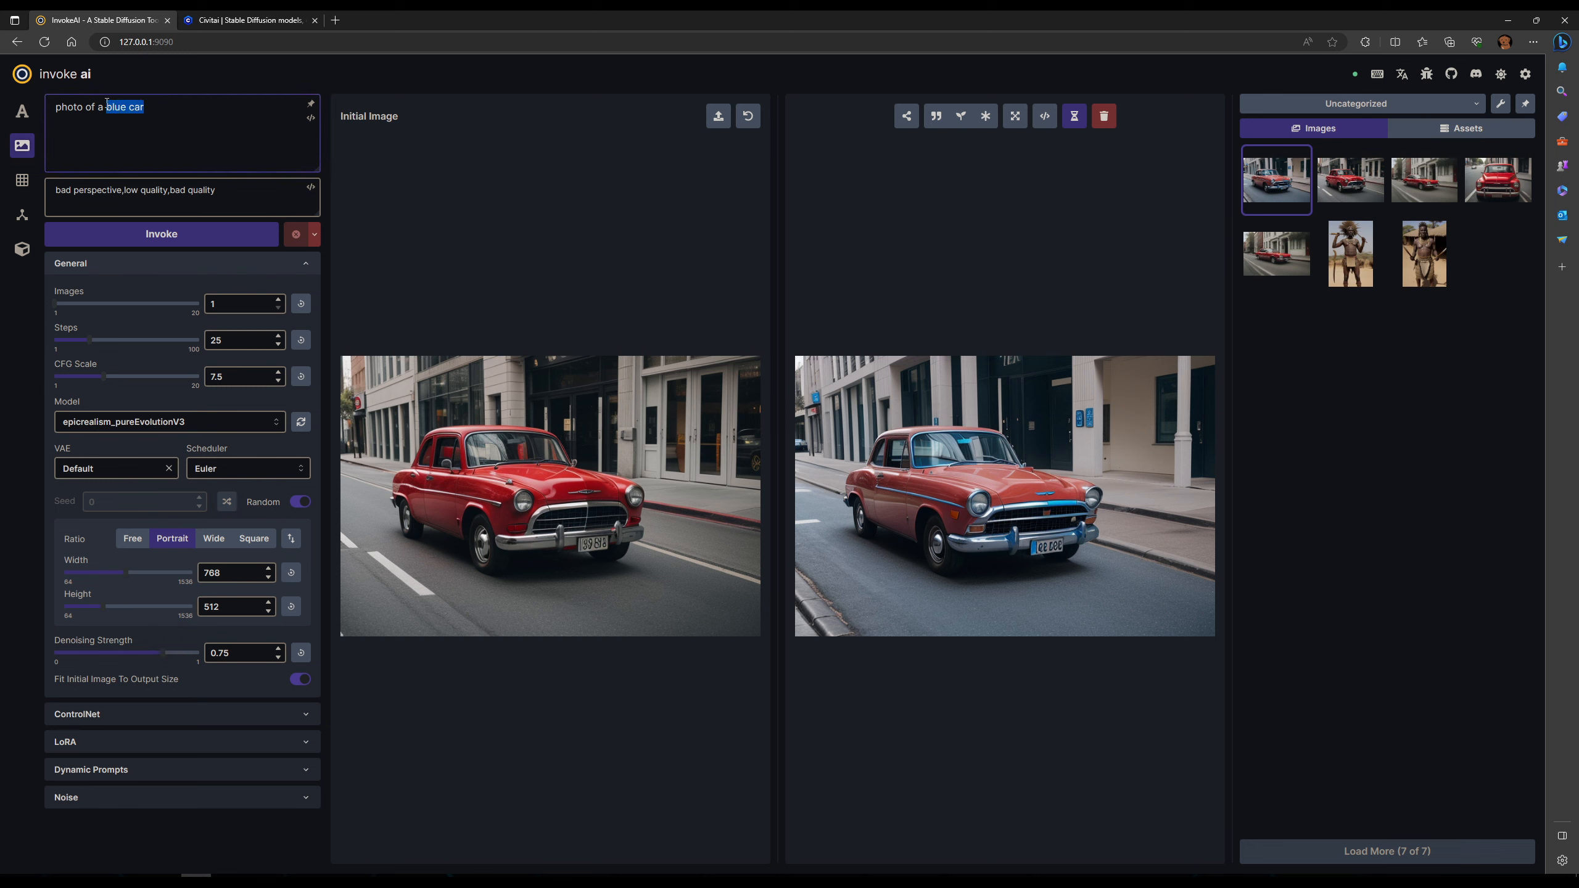
text(red)
click(201, 241)
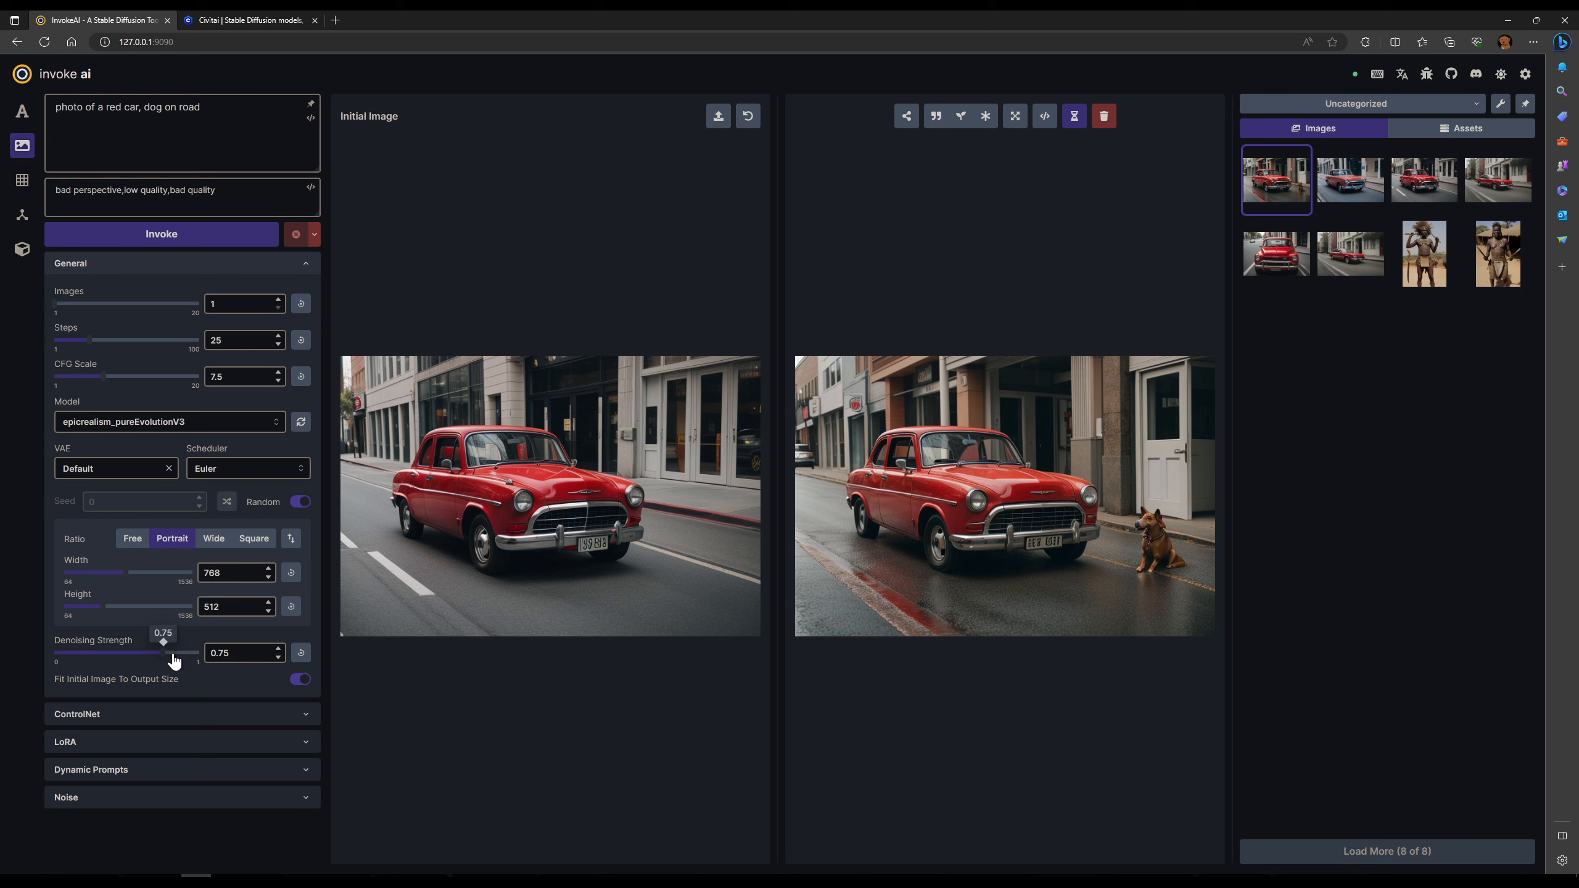
Generate the image with a denoising strength of 0.3, and again with a strength of 0.4.
drag(159, 661, 97, 661)
click(159, 233)
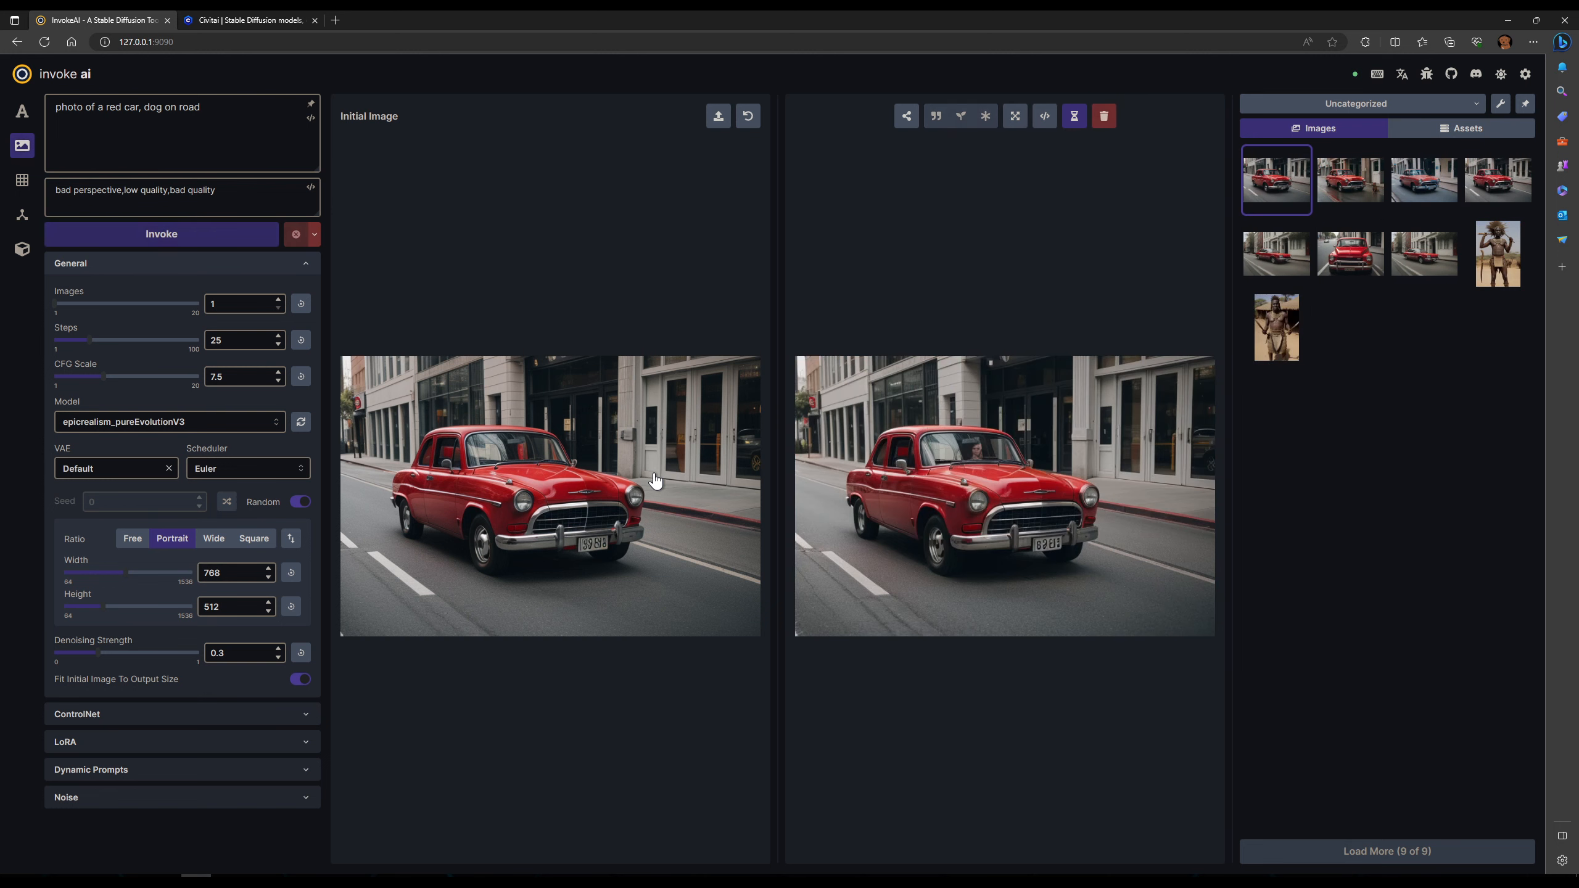
mouse_move(107, 654)
drag(104, 664, 113, 663)
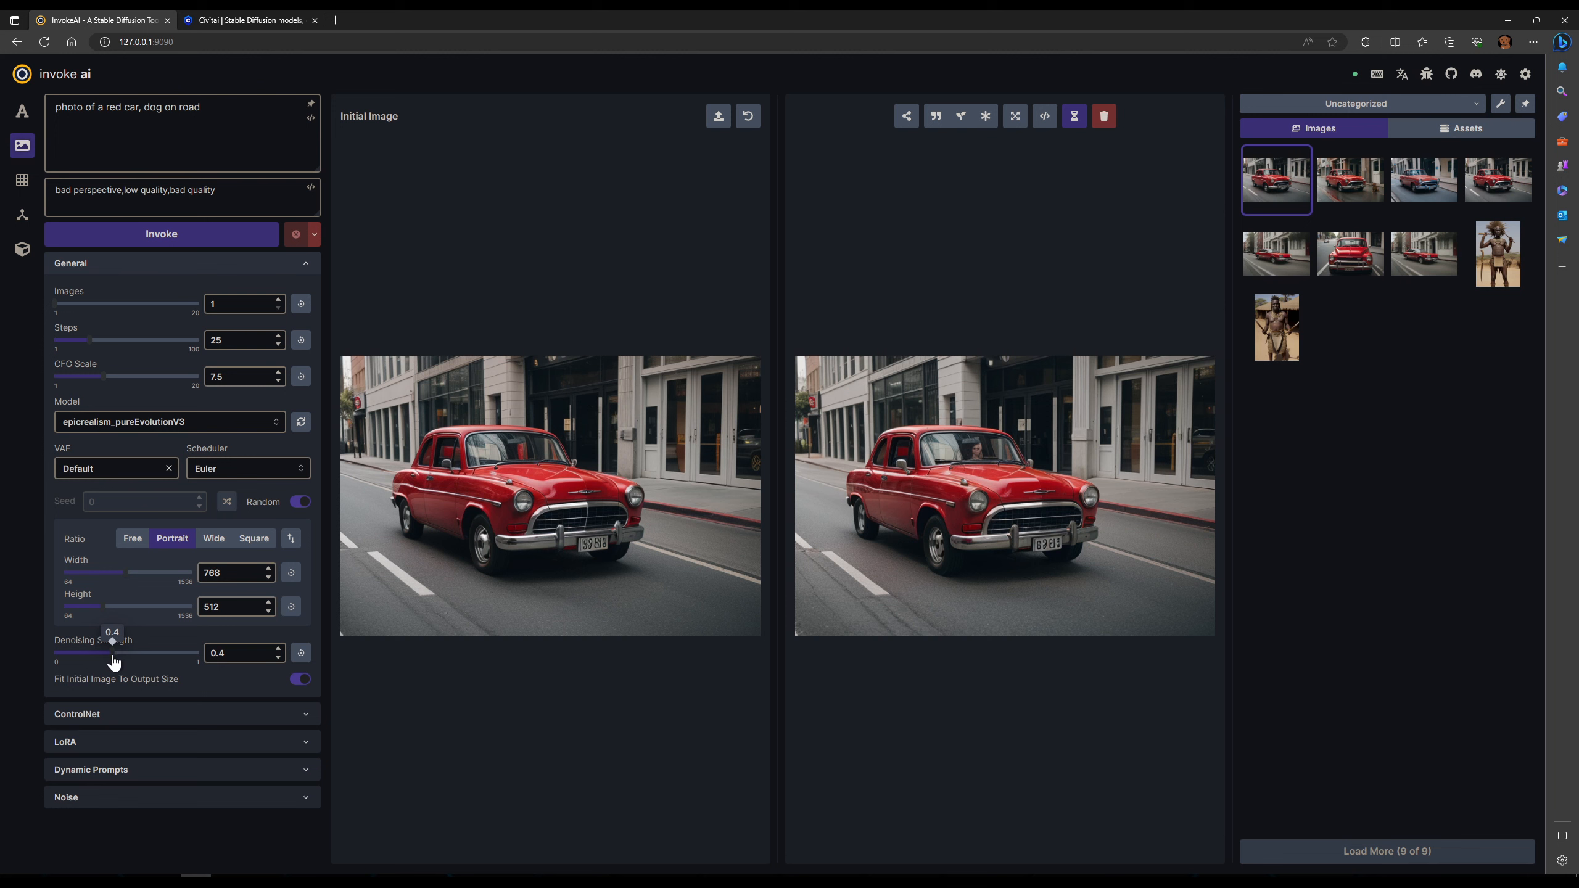
click(213, 236)
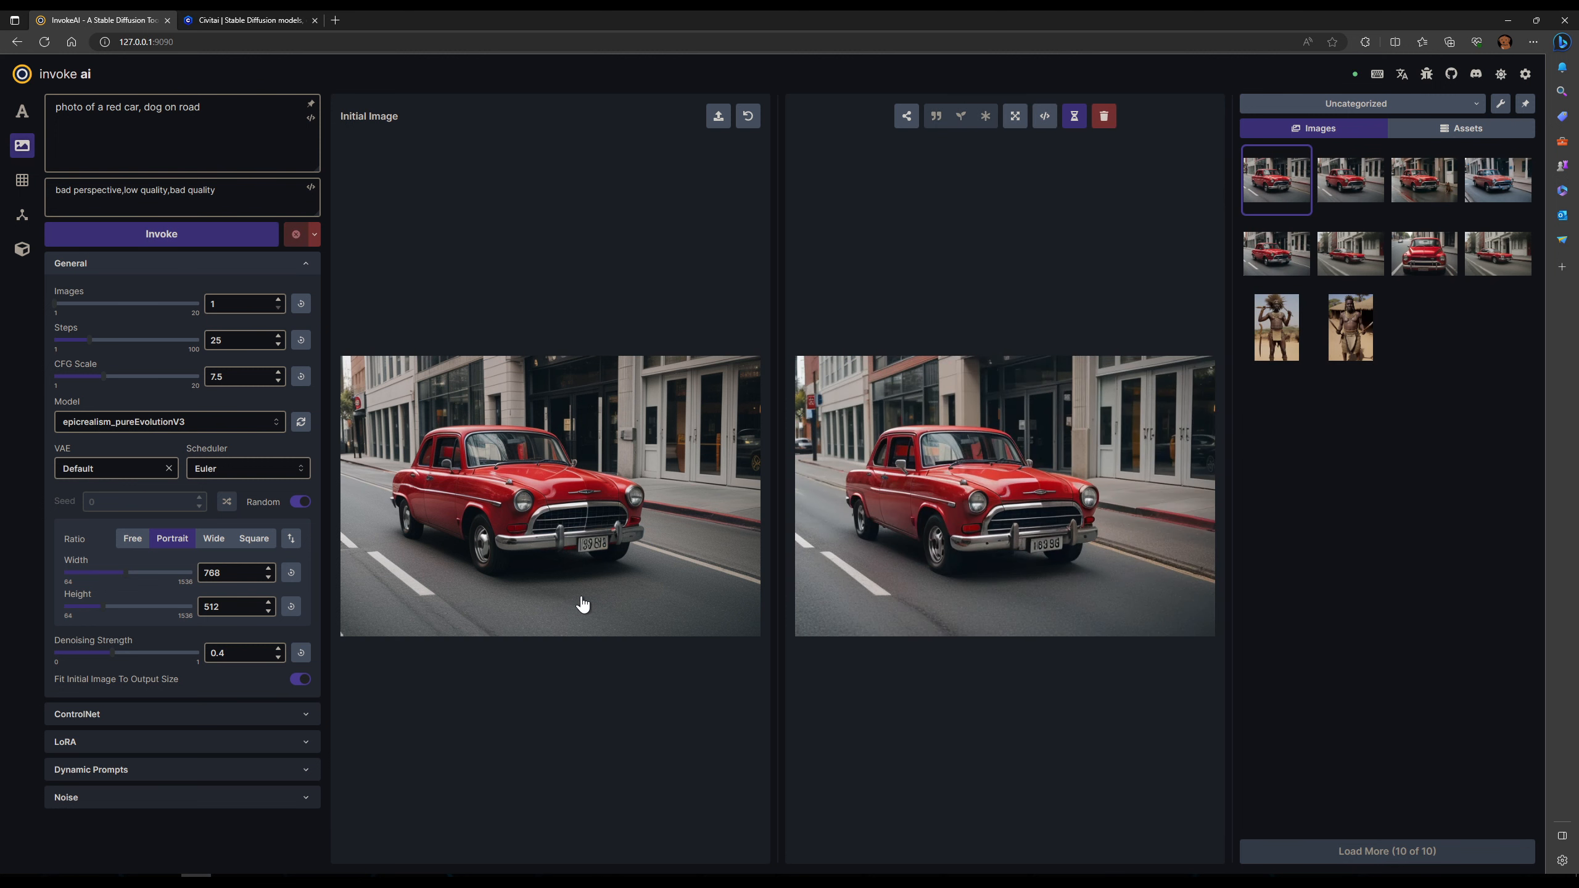
Emphasise the dog by changing the prompt to "photo of a red car, ((dog on road))" and generate with a denoising strength of 0.3.
drag(114, 653, 127, 662)
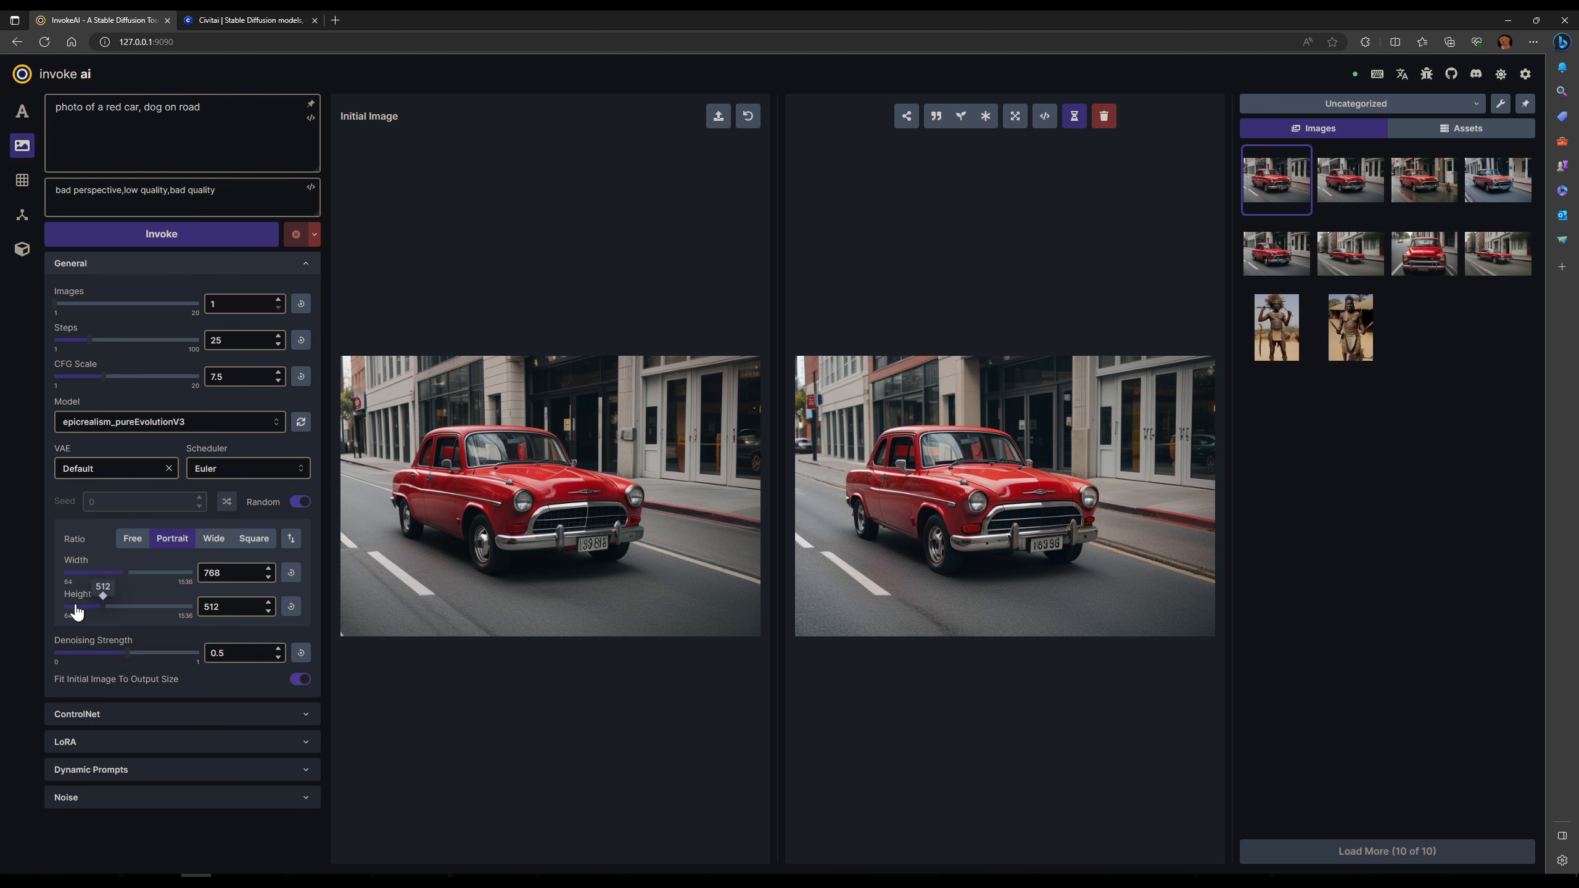
mouse_move(128, 658)
drag(128, 658, 103, 663)
drag(208, 105, 154, 112)
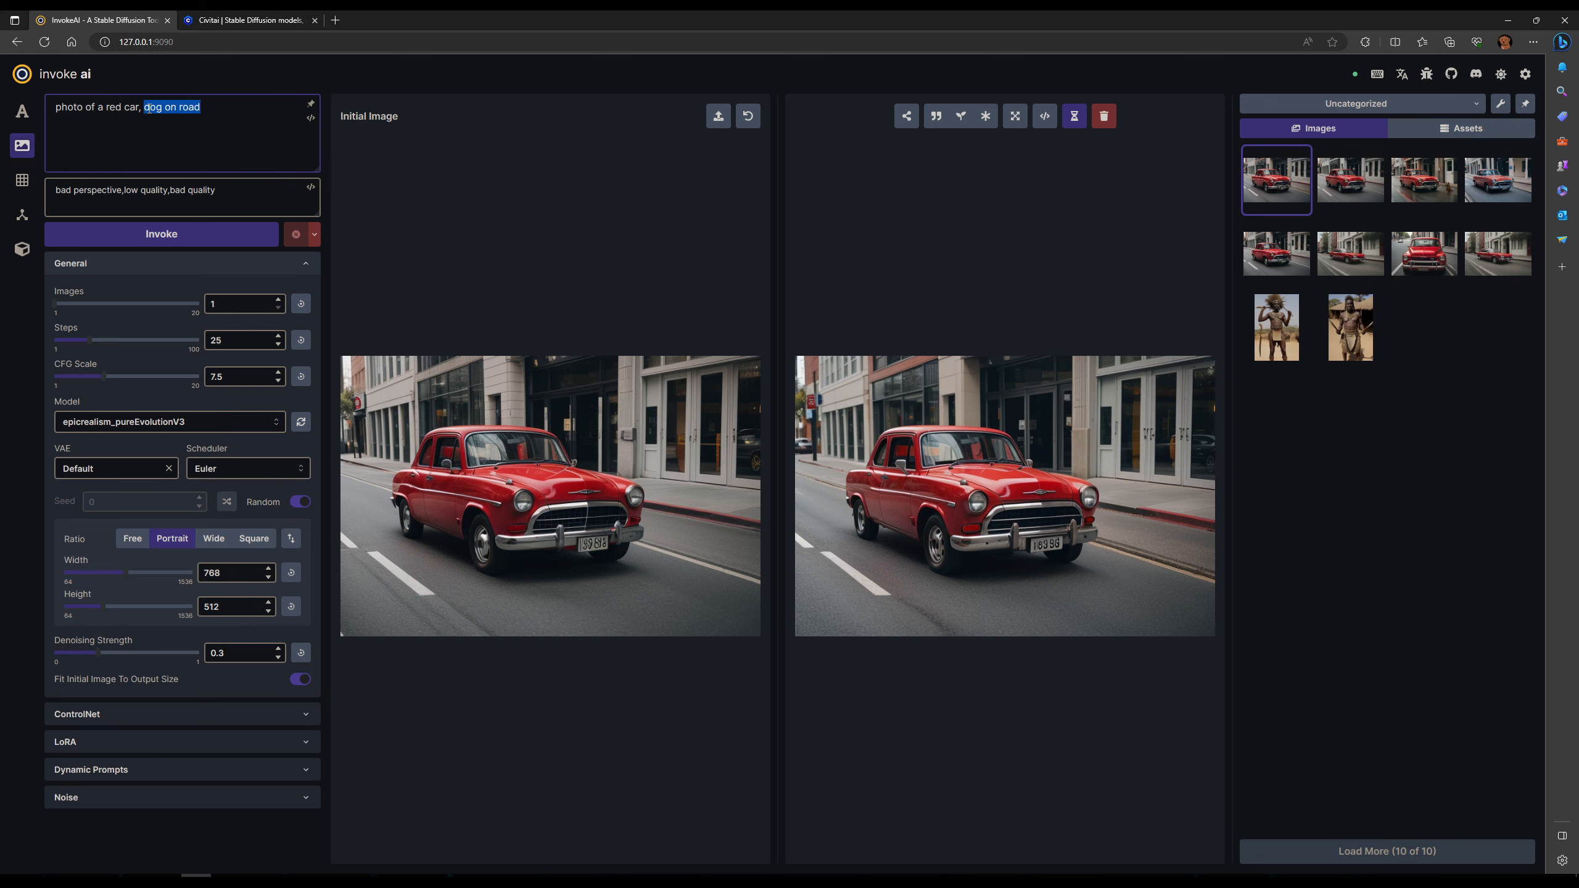
key(Home)
text((()
click(248, 235)
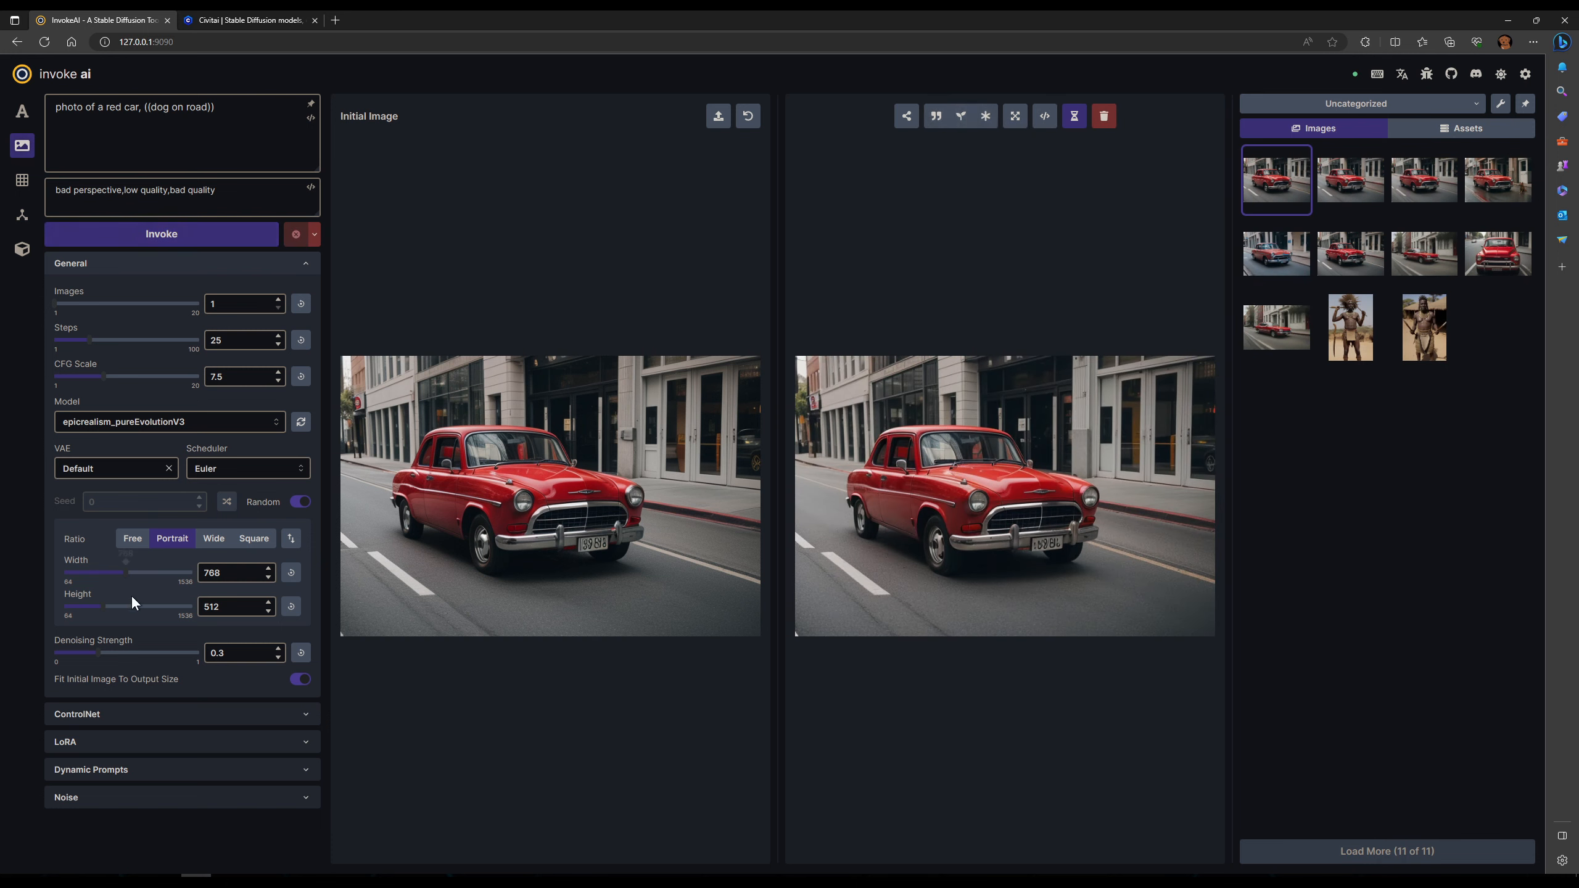
Generate the image with a denoising strength of 0.5, and again with a strength of 0.7.
drag(98, 653, 128, 657)
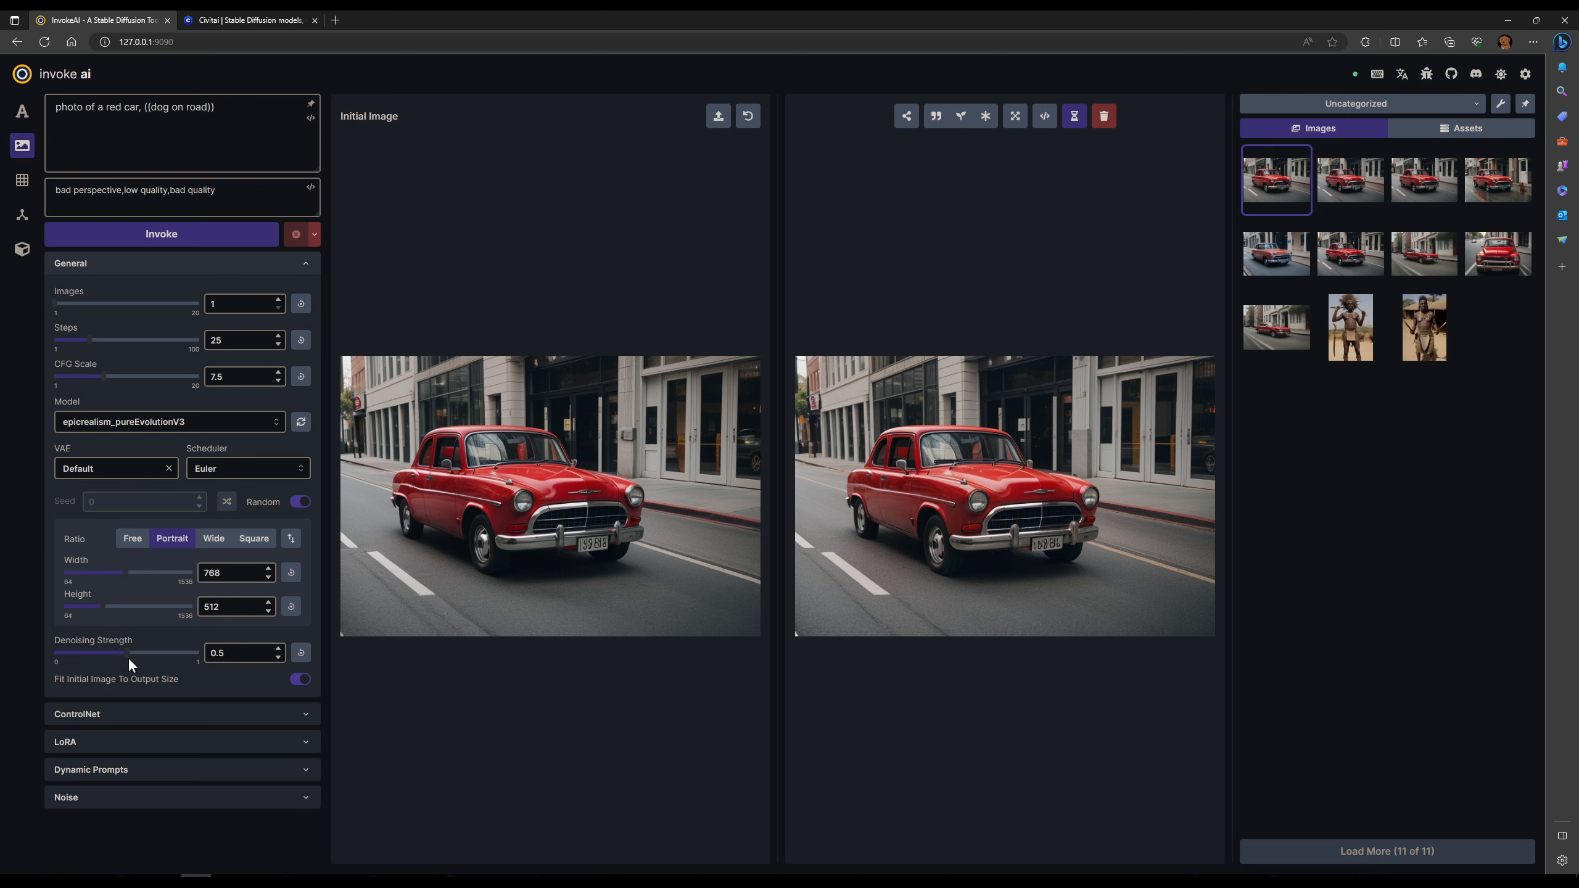
click(156, 236)
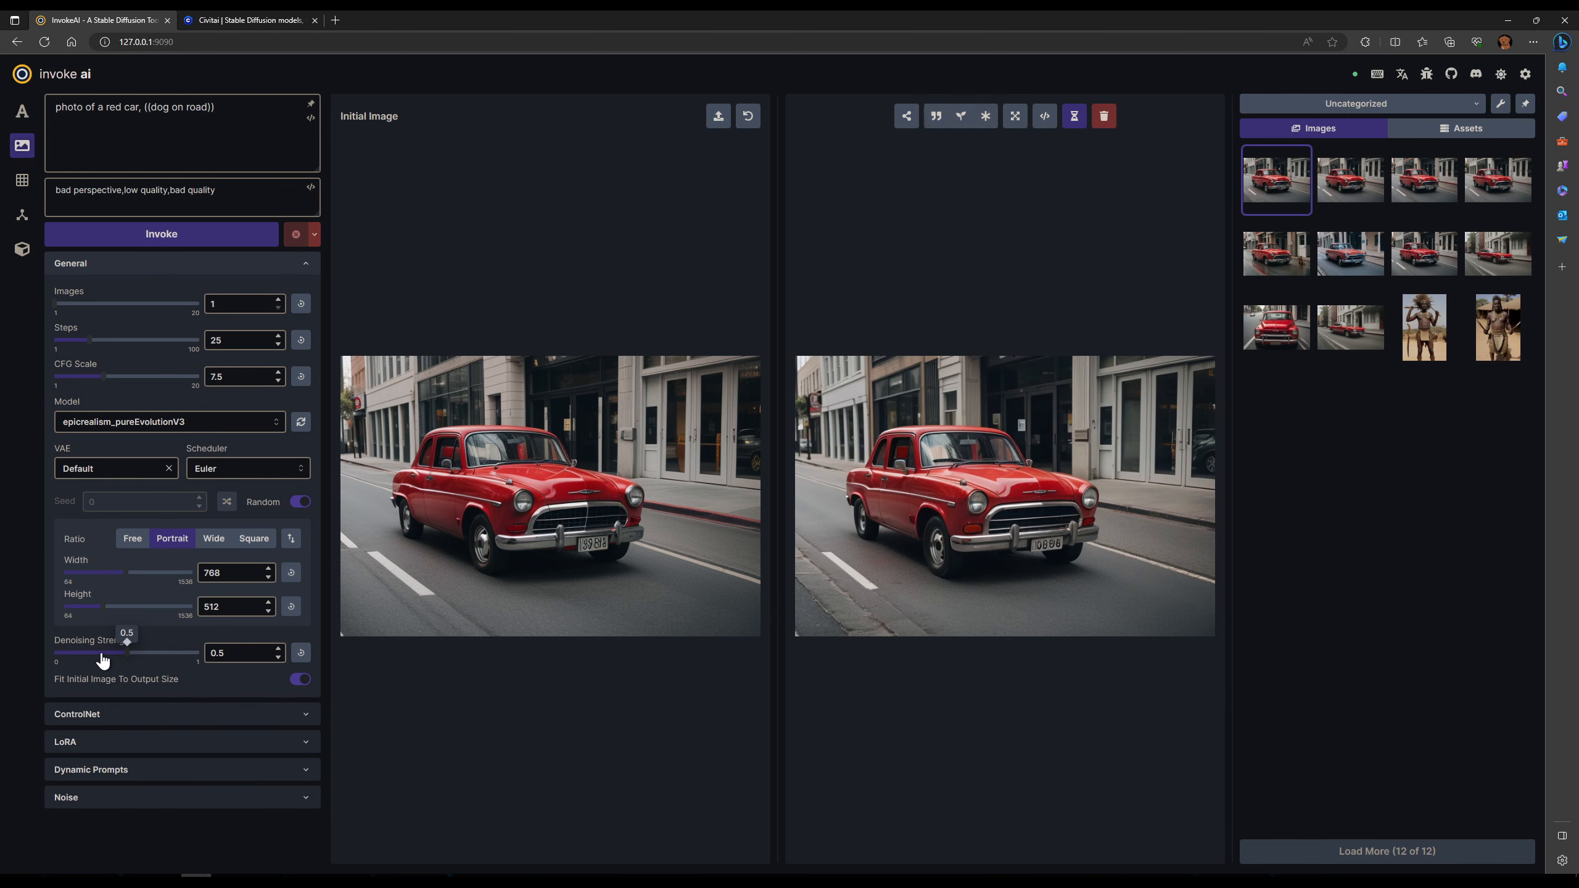
drag(125, 663, 155, 664)
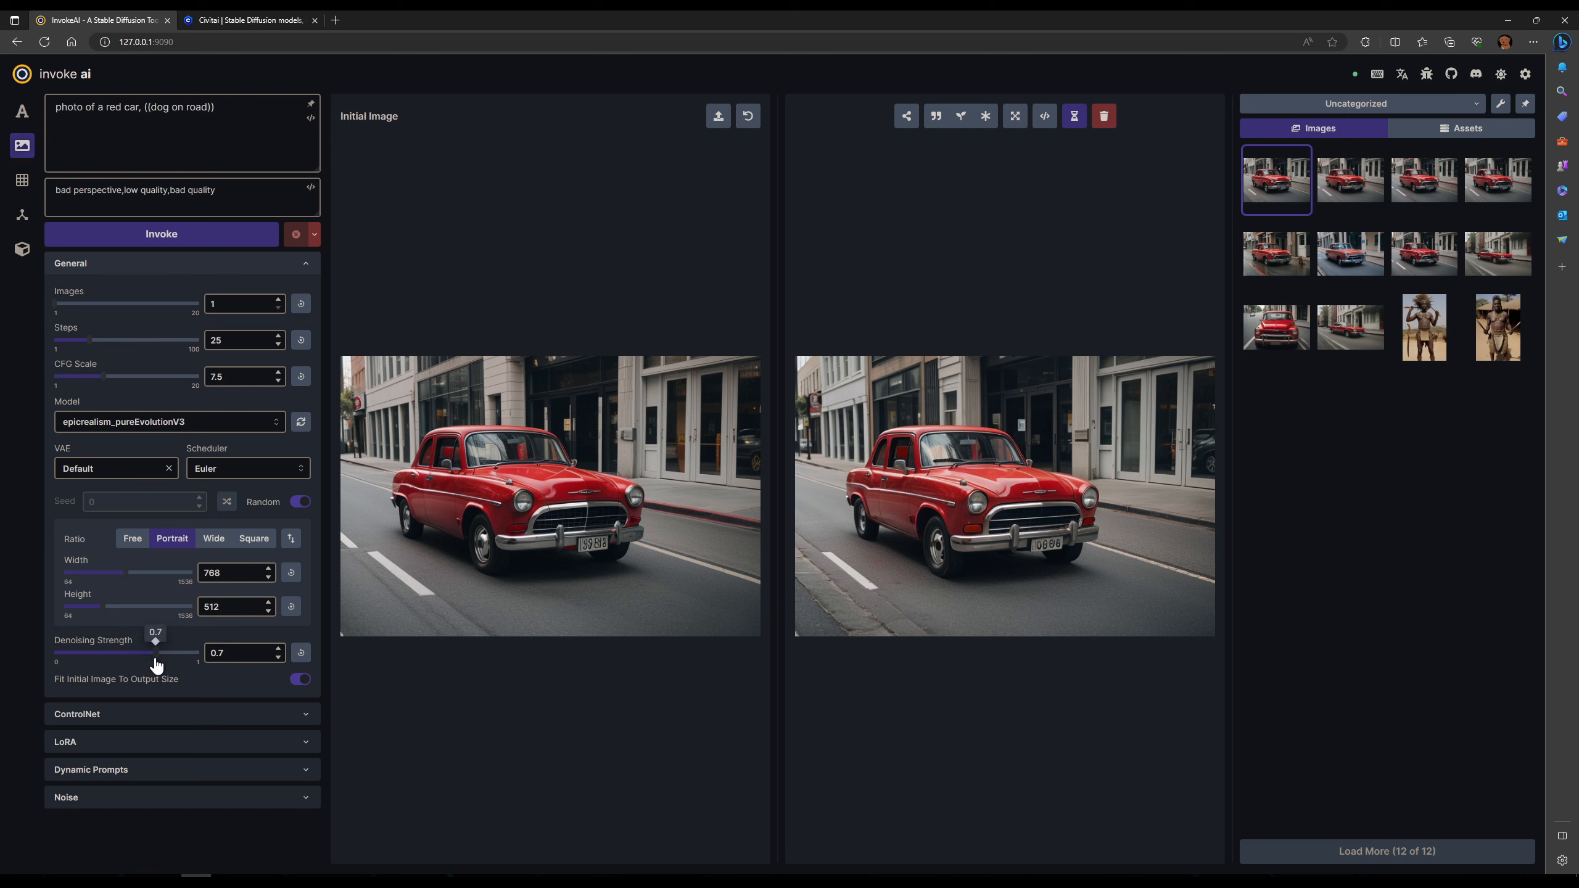
click(216, 235)
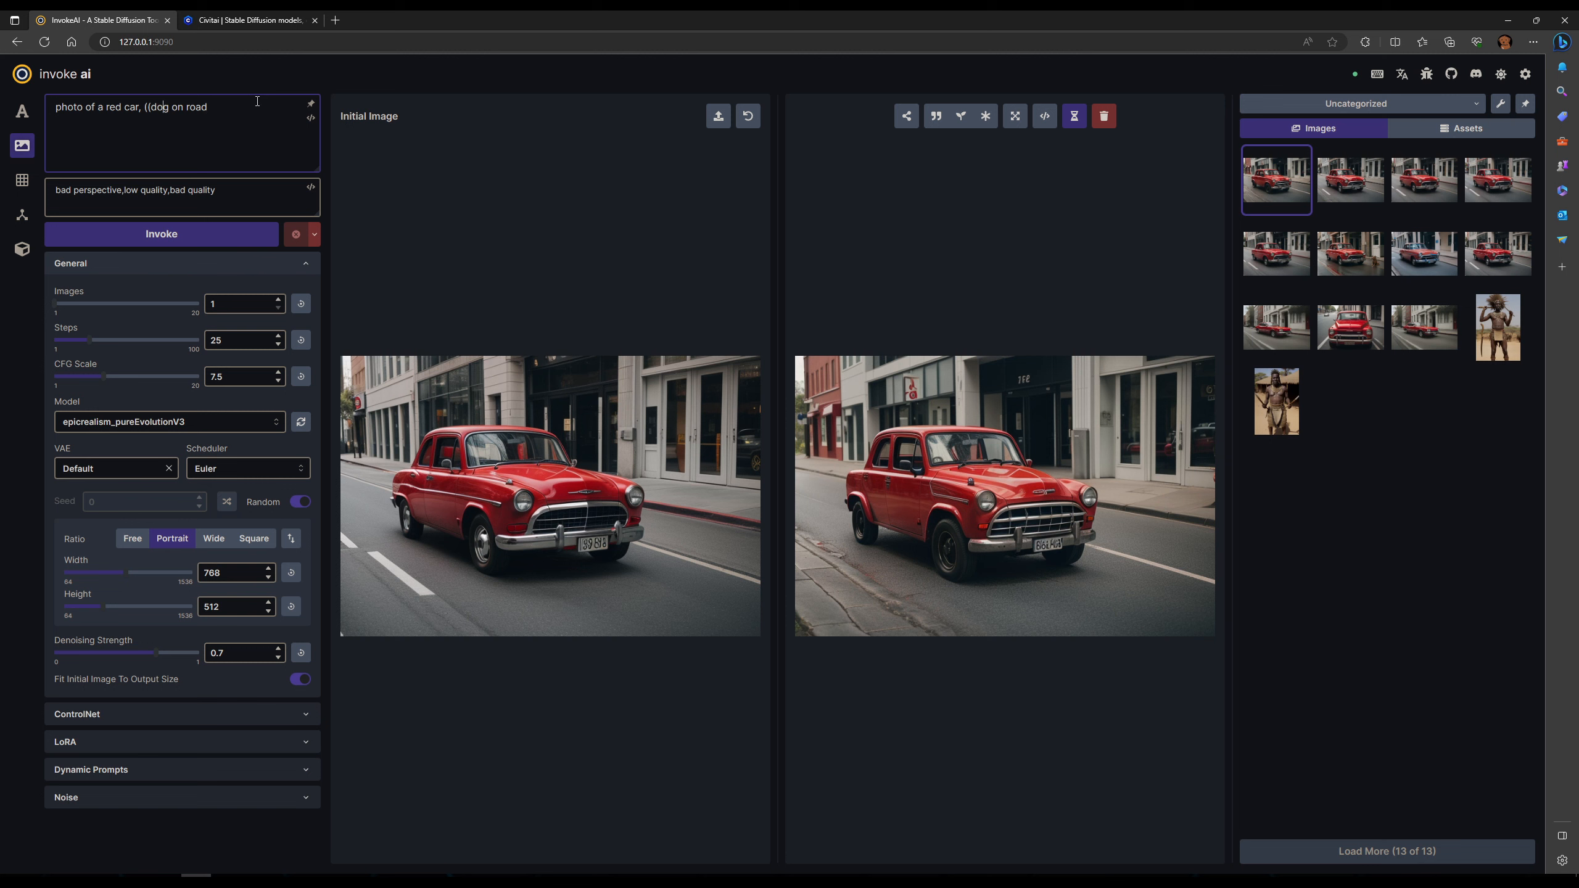
Cut the prompt back to "photo of a red car," and check which embeddings are offered for it without adding one.
key(BackSpace)
key(BackSpace)
drag(201, 104, 147, 99)
key(Home)
mouse_move(145, 107)
mouse_down()
mouse_move(208, 108)
mouse_move(144, 108)
mouse_up()
key(shift+Home)
click(232, 113)
text(<)
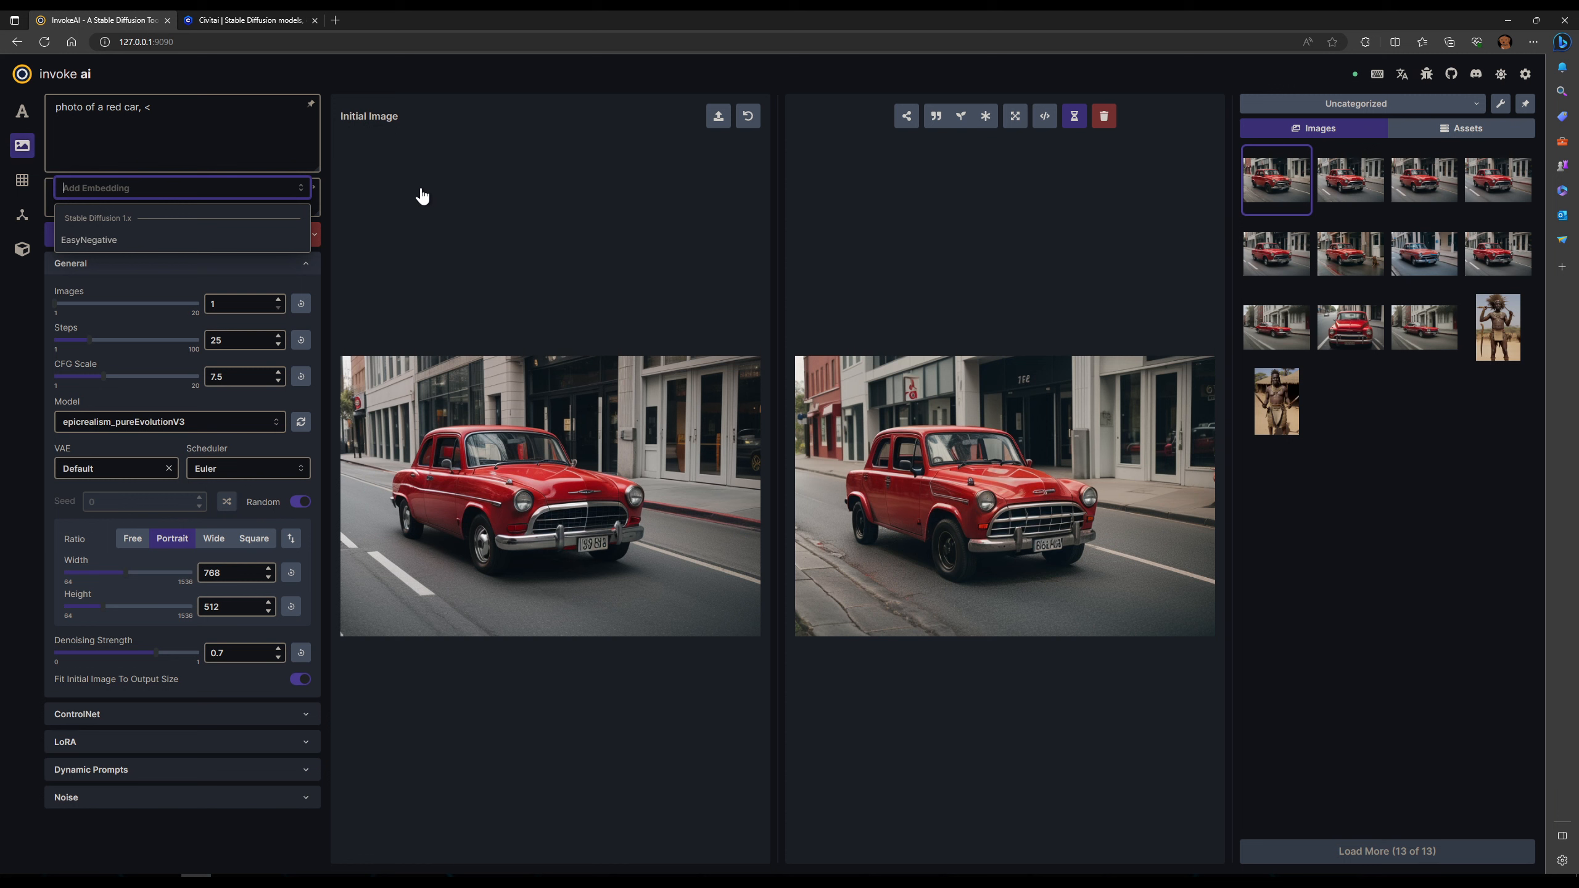
click(254, 116)
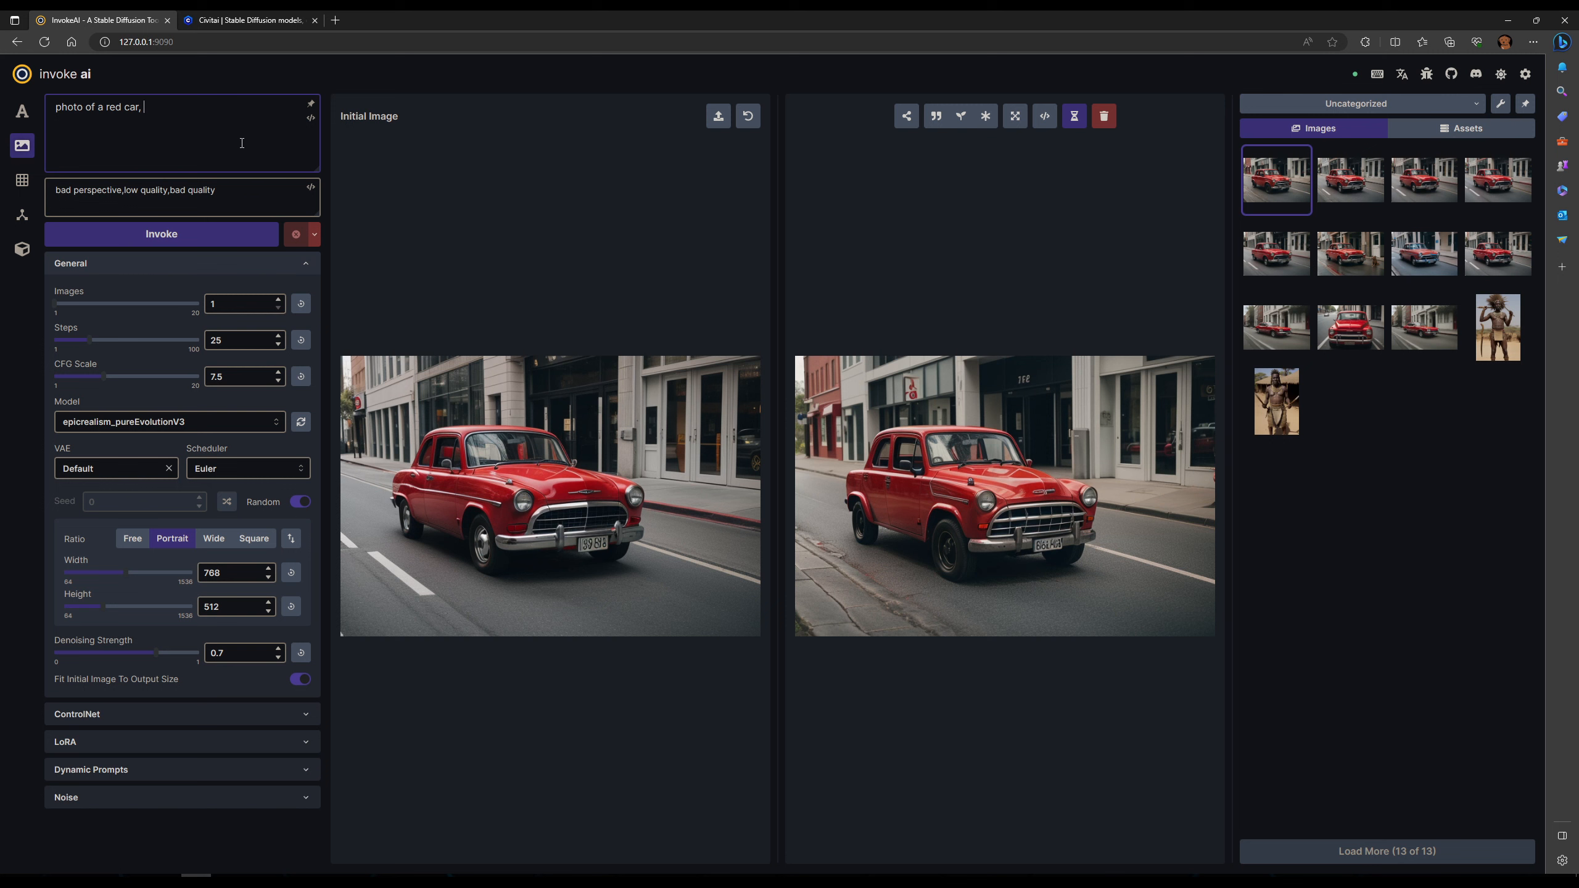
Append the EasyNegative embedding to the end of the negative prompt.
click(237, 194)
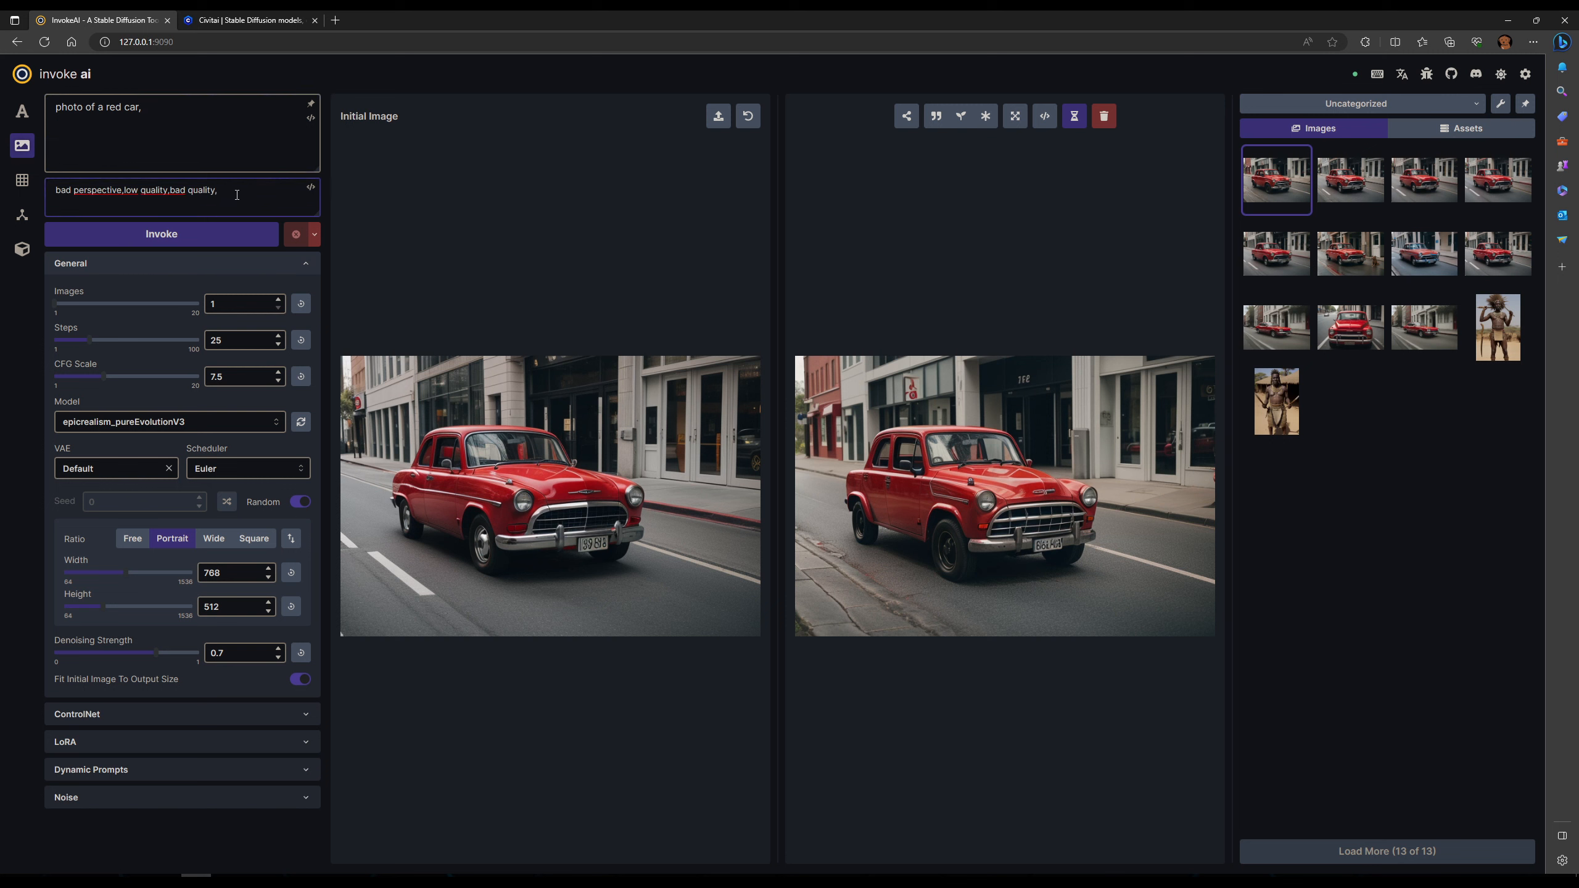
text(<)
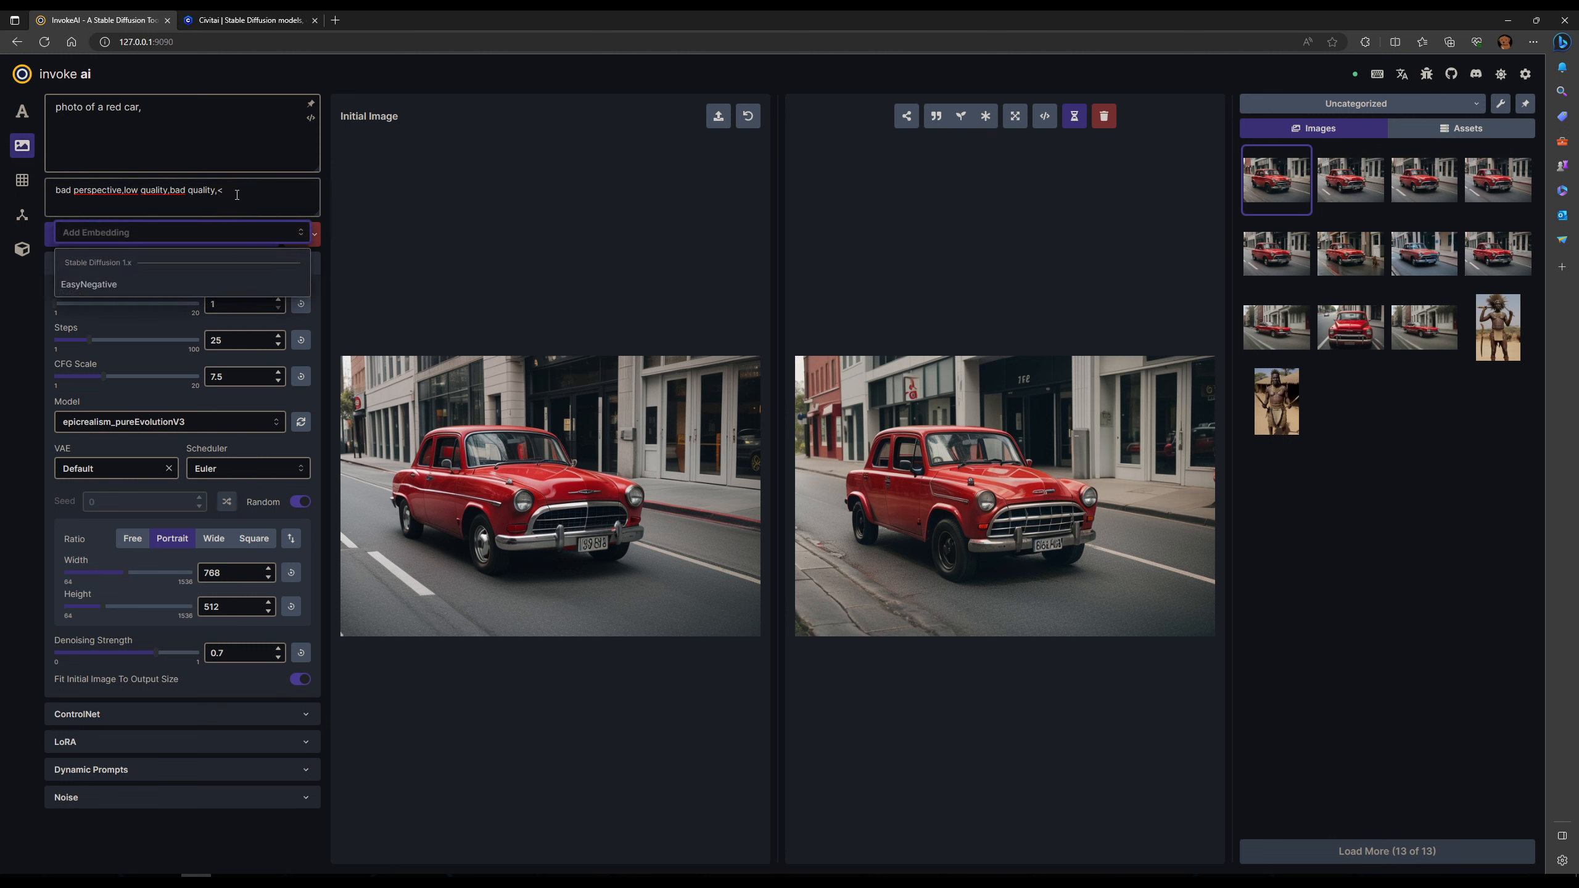
click(193, 284)
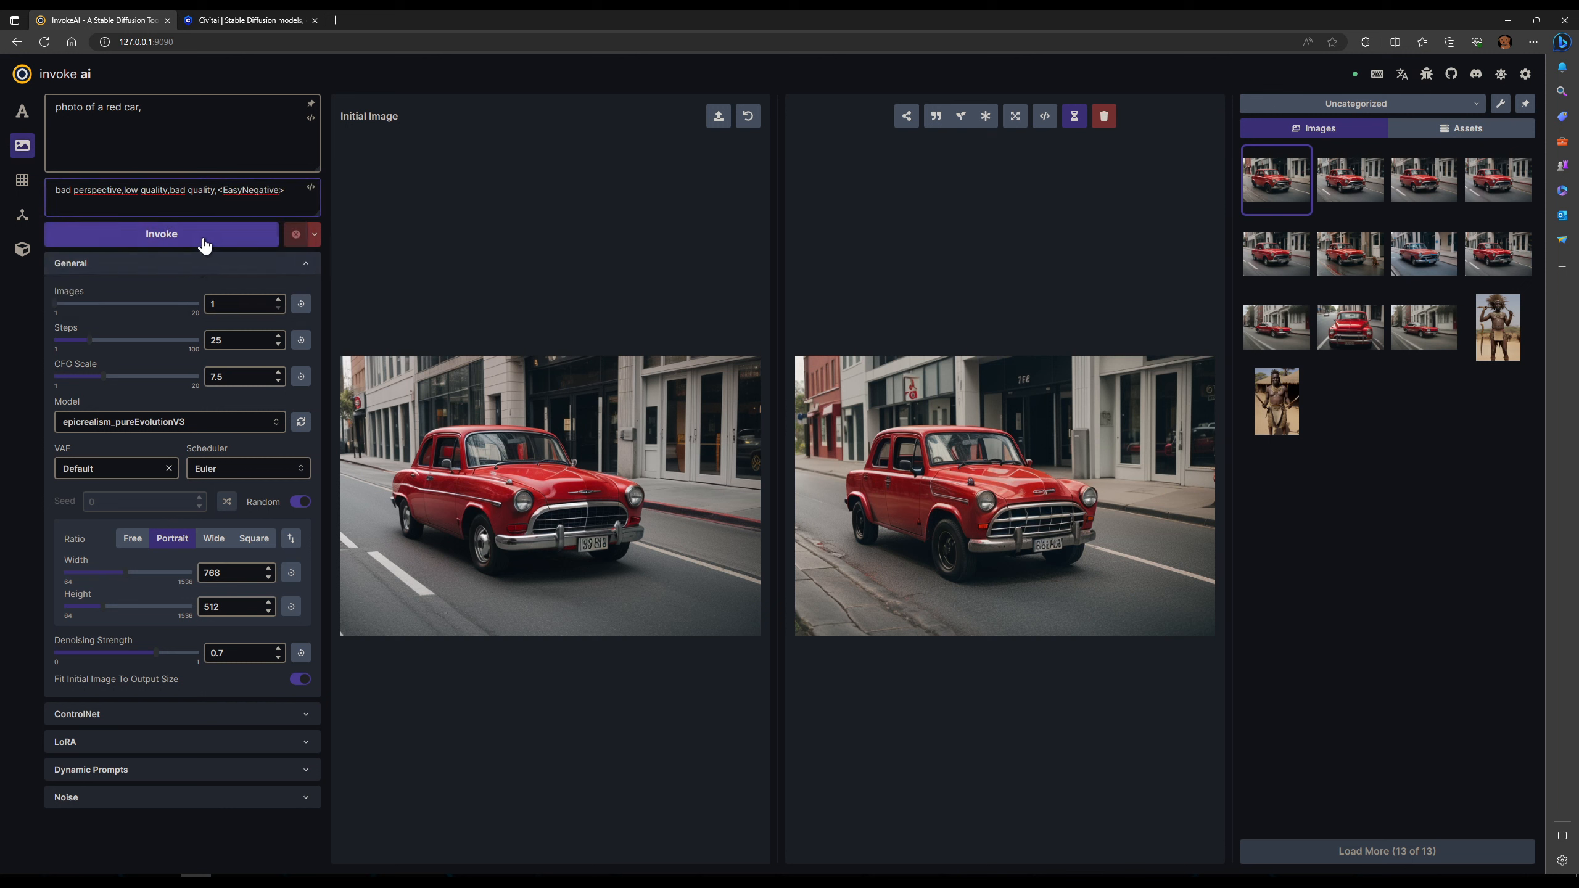
Replace the prompt with "dog on road", set the denoising strength to 0.4 and generate from the initial image.
click(206, 112)
key(ctrl+a)
text(dog on road)
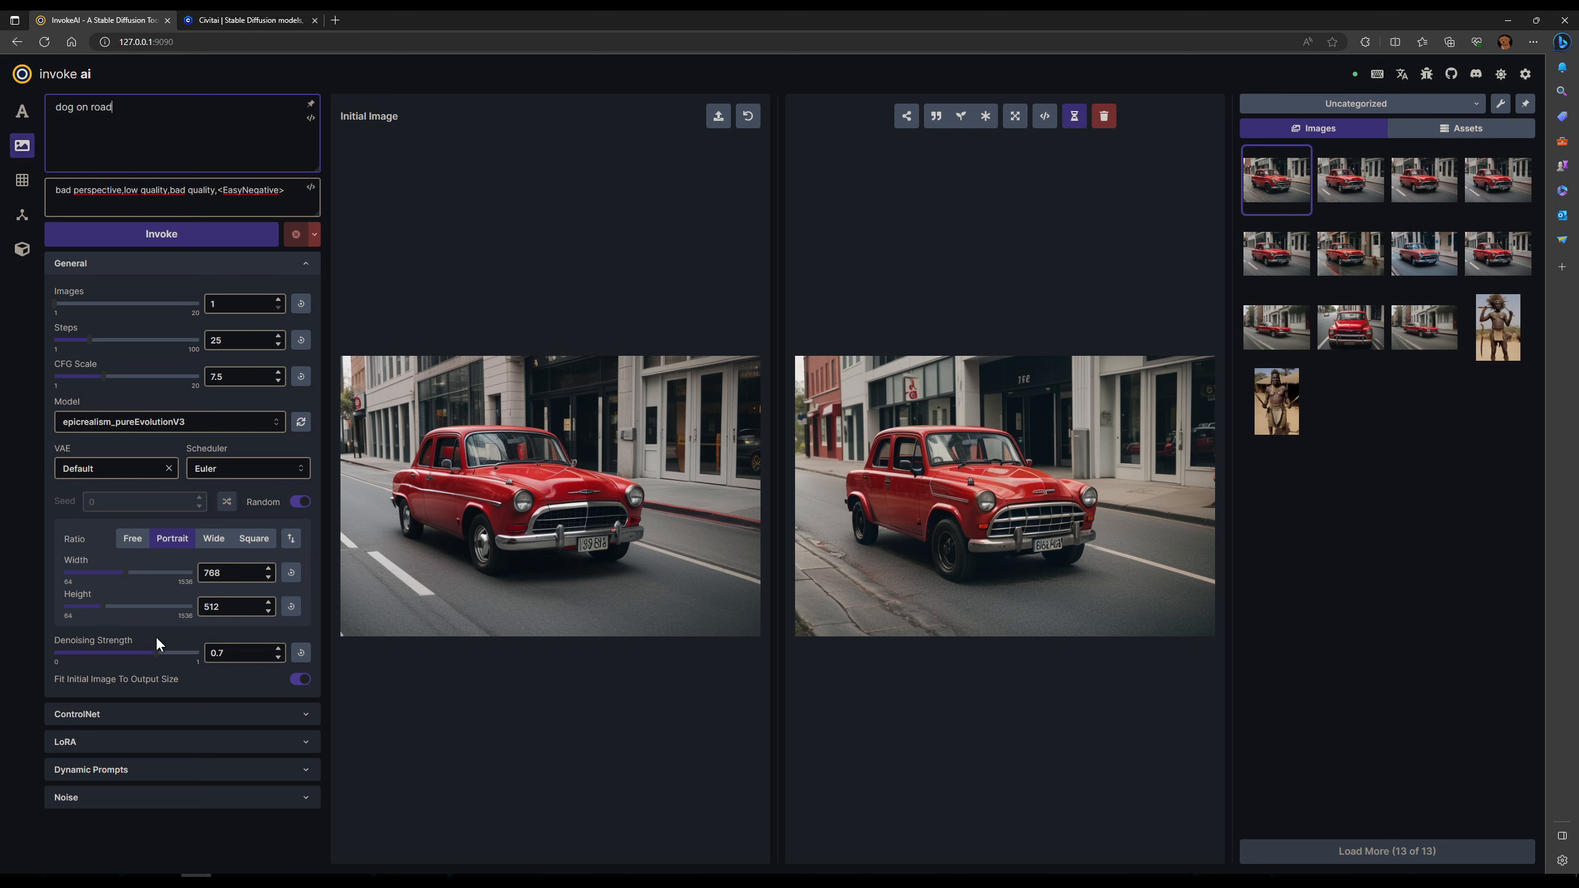
drag(158, 651, 112, 651)
click(178, 190)
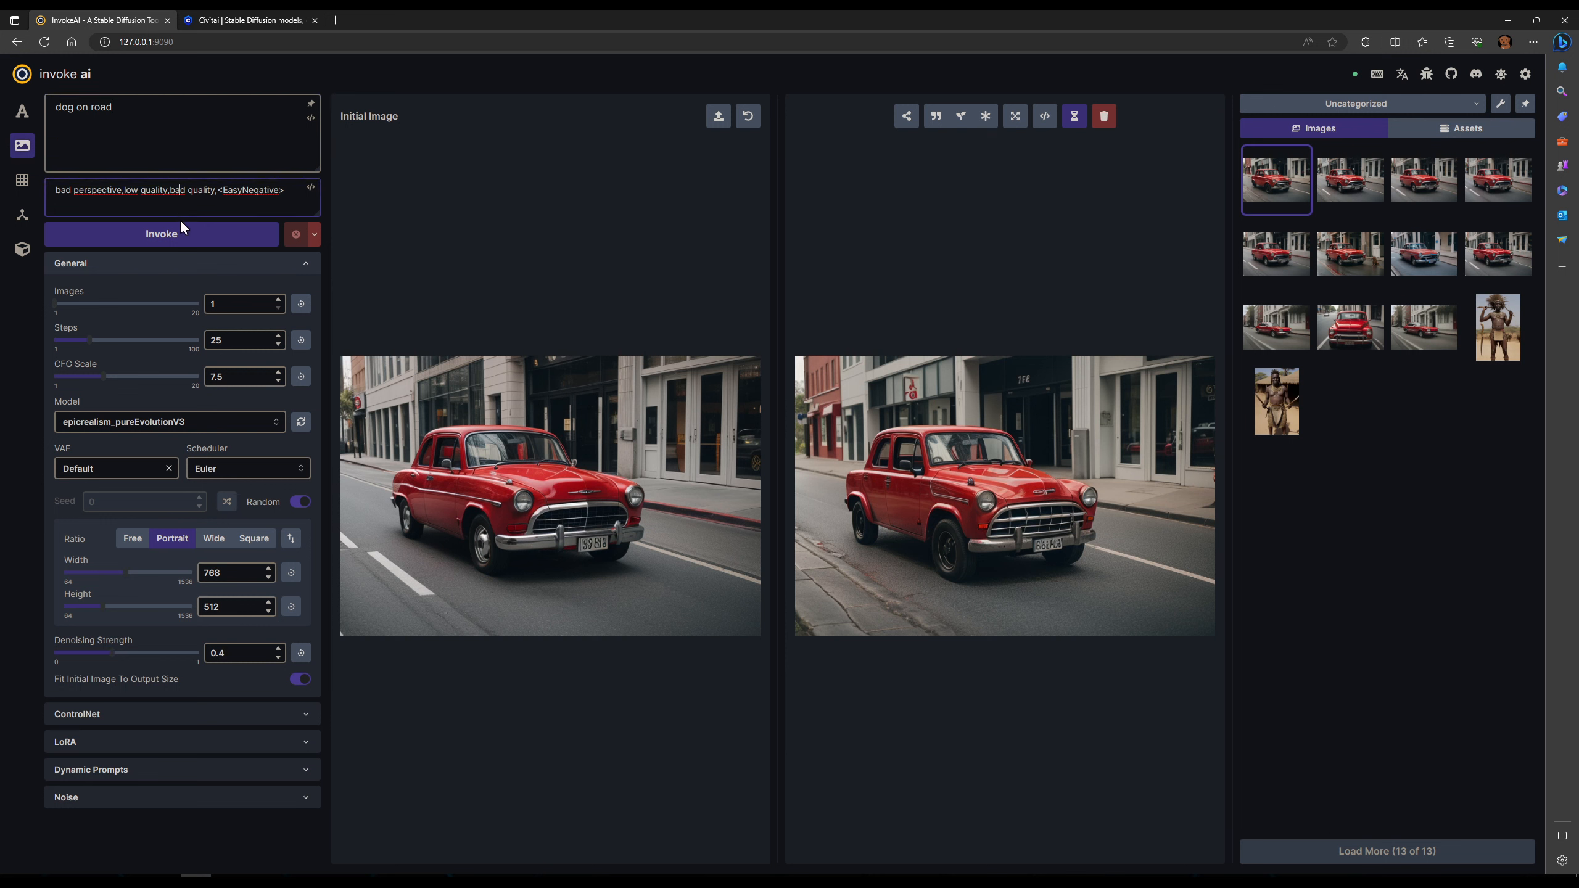
click(180, 229)
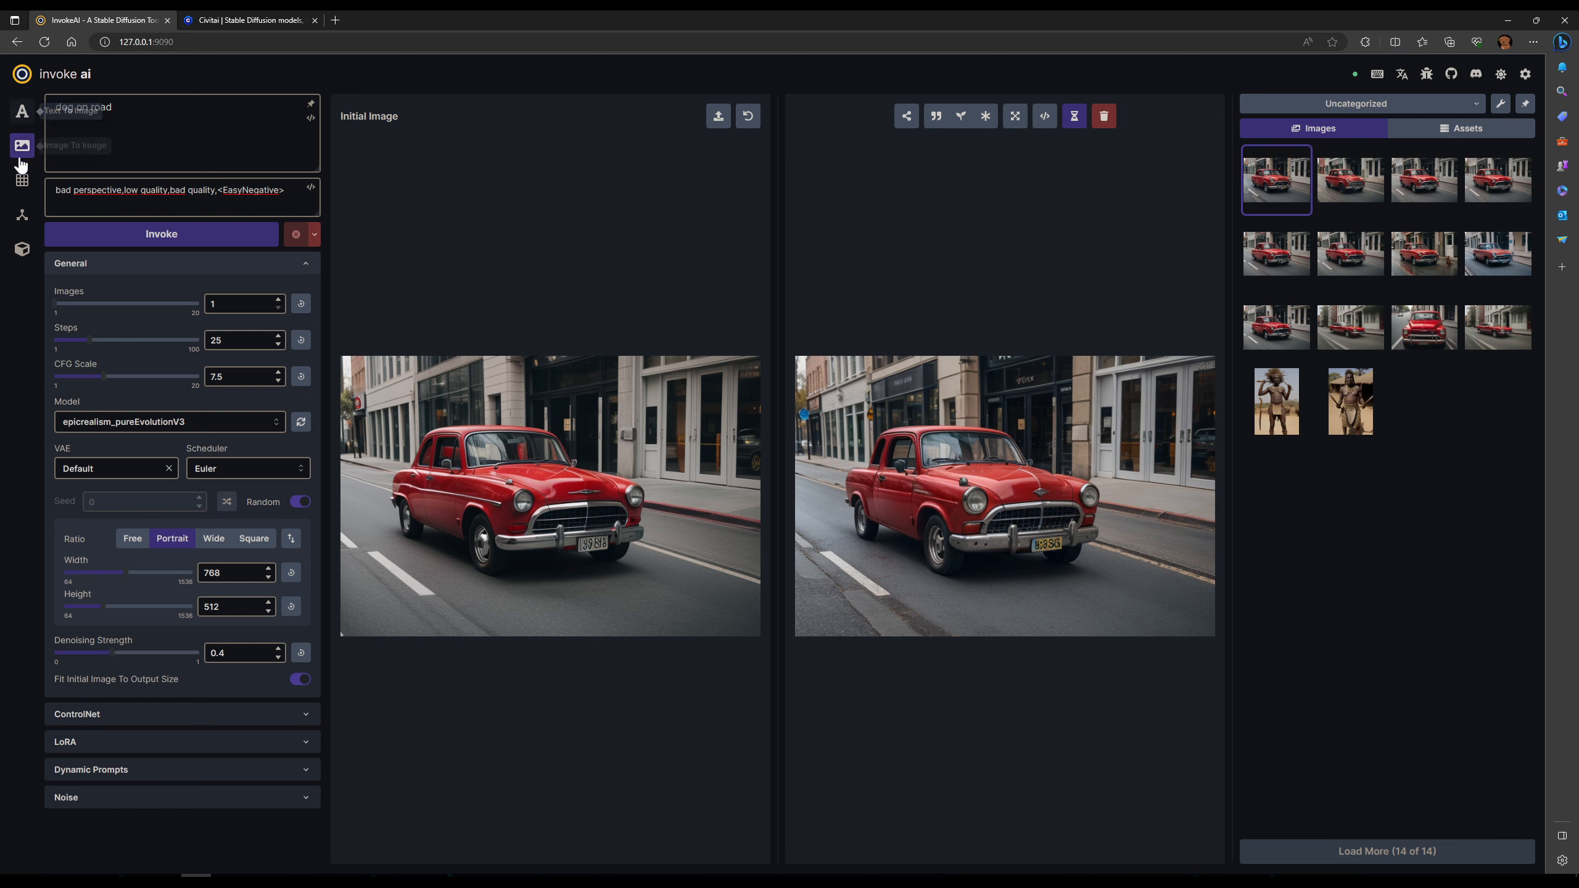
Paint a curved freehand brush stroke inside the bounding box on the Unified Canvas.
click(22, 181)
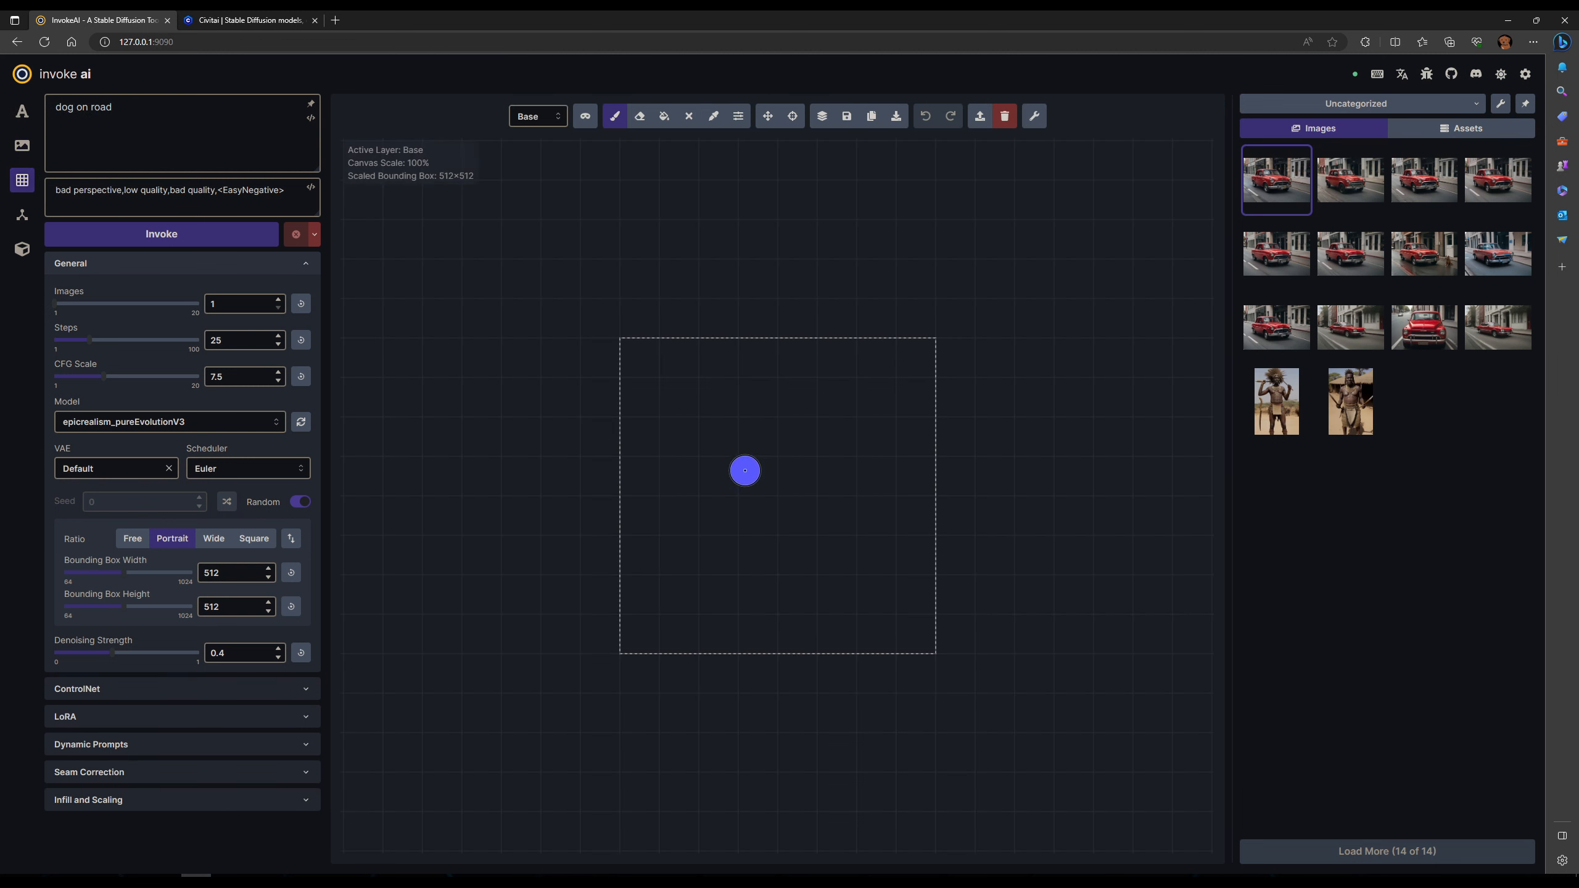
mouse_move(760, 461)
mouse_down()
mouse_move(702, 522)
mouse_move(785, 505)
mouse_up()
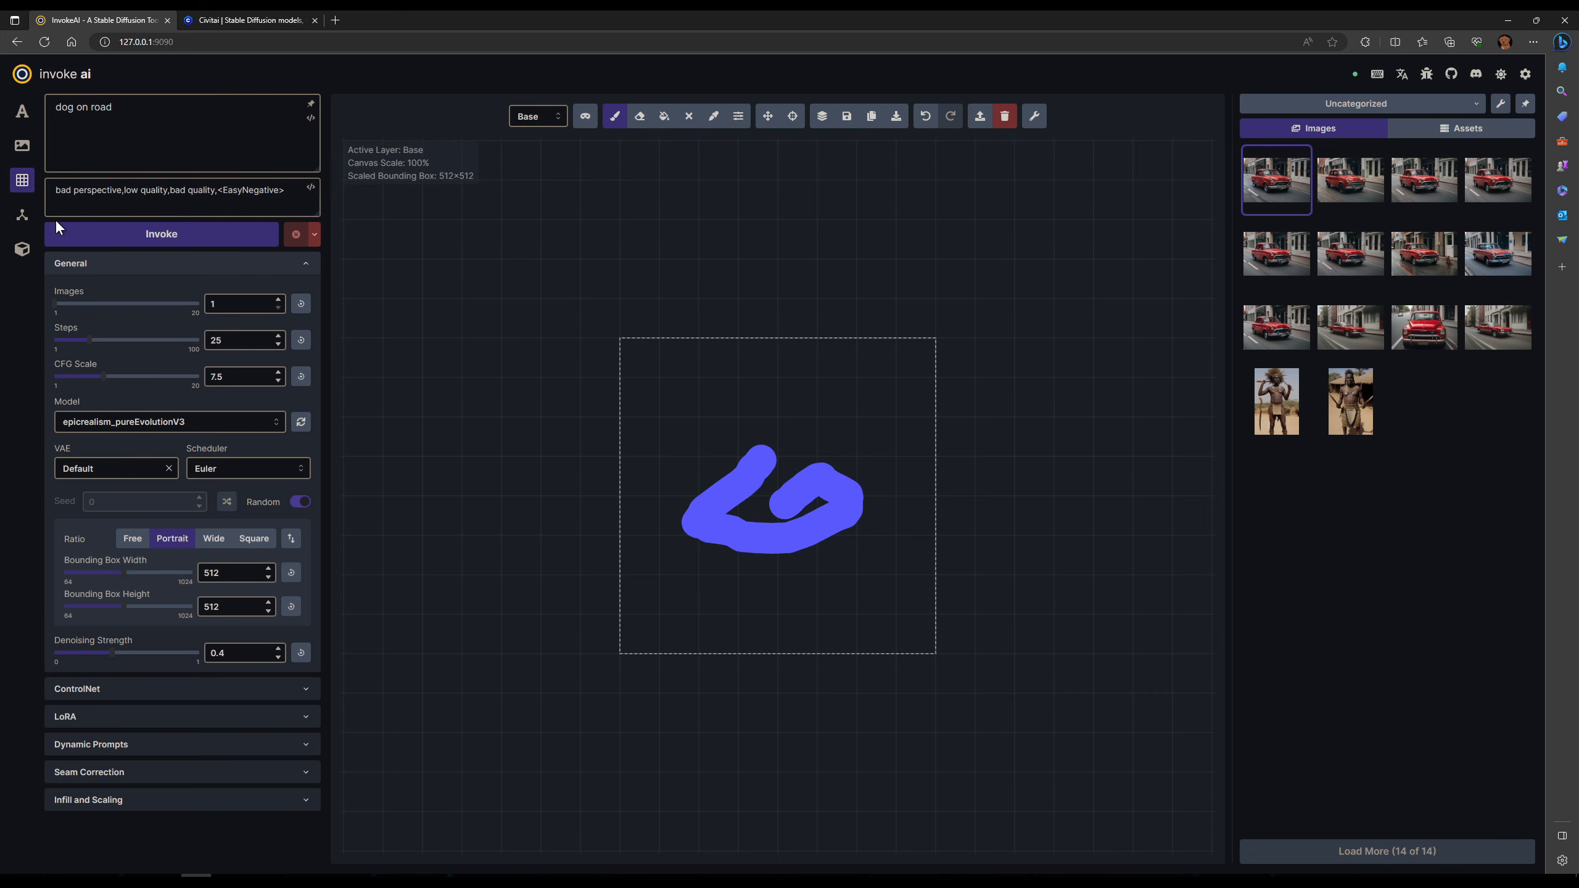
Look over the SDXL Model Loader node in the node editor and the installed models in the Model Manager.
click(23, 217)
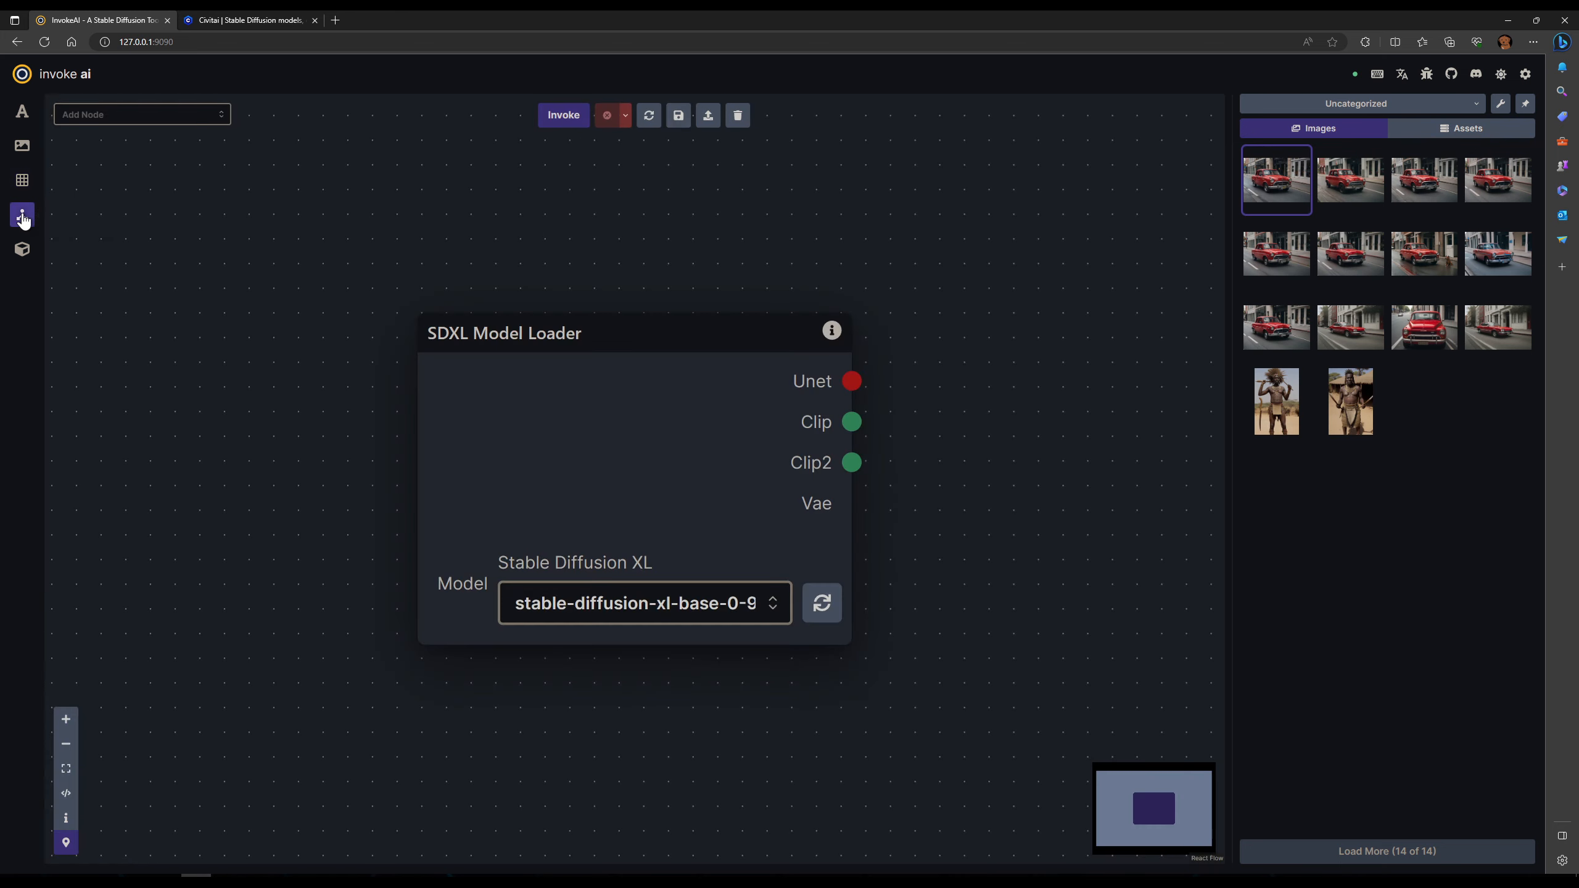
scroll(476, 454, down, 5)
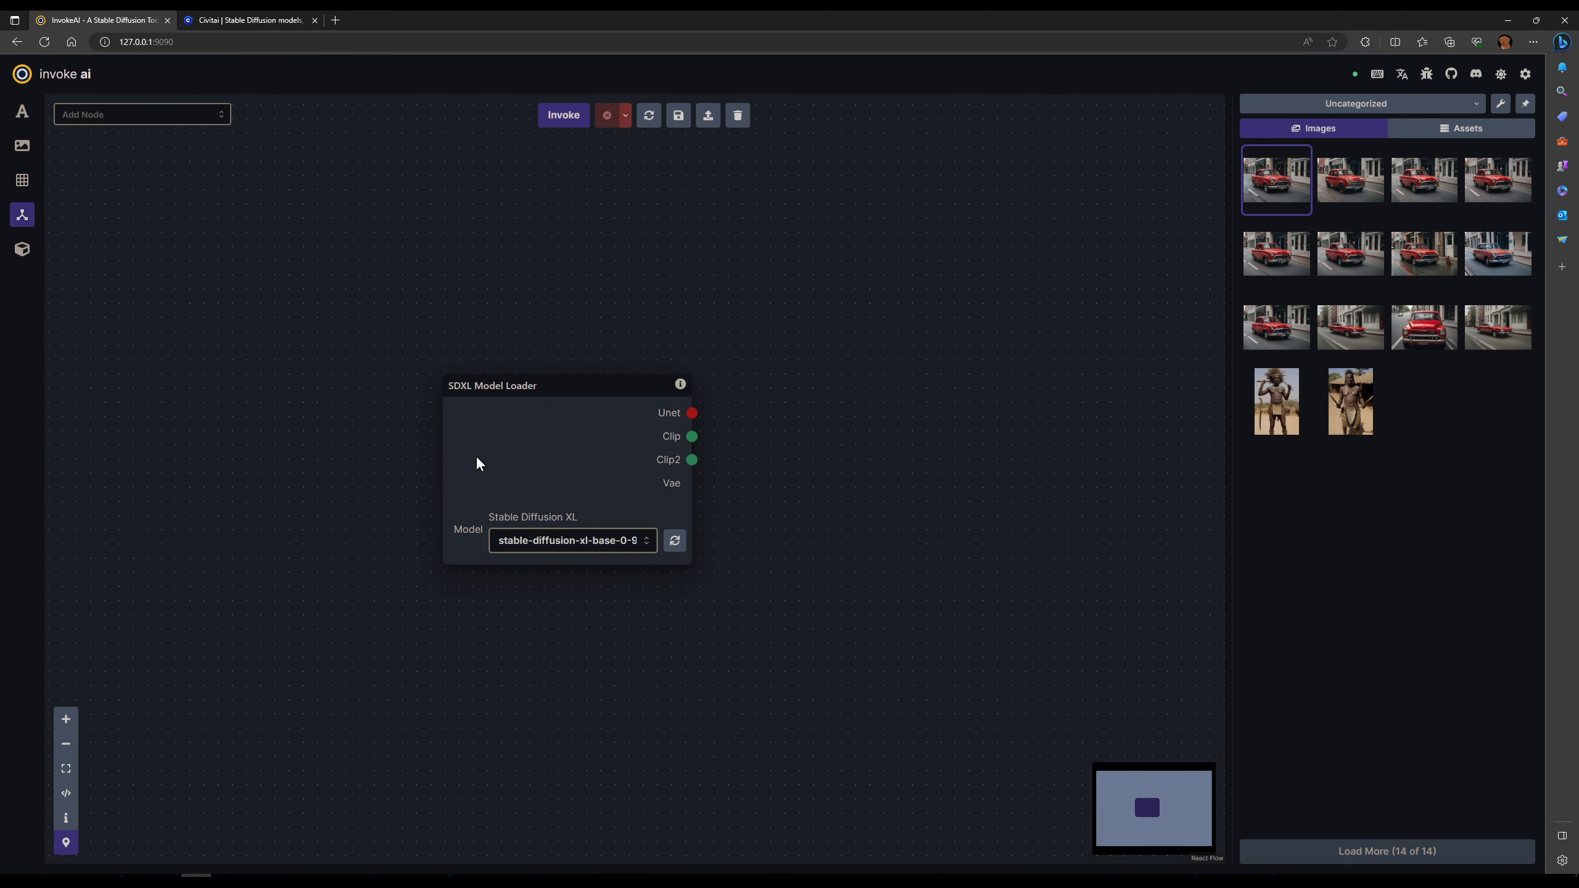
scroll(478, 461, up, 2)
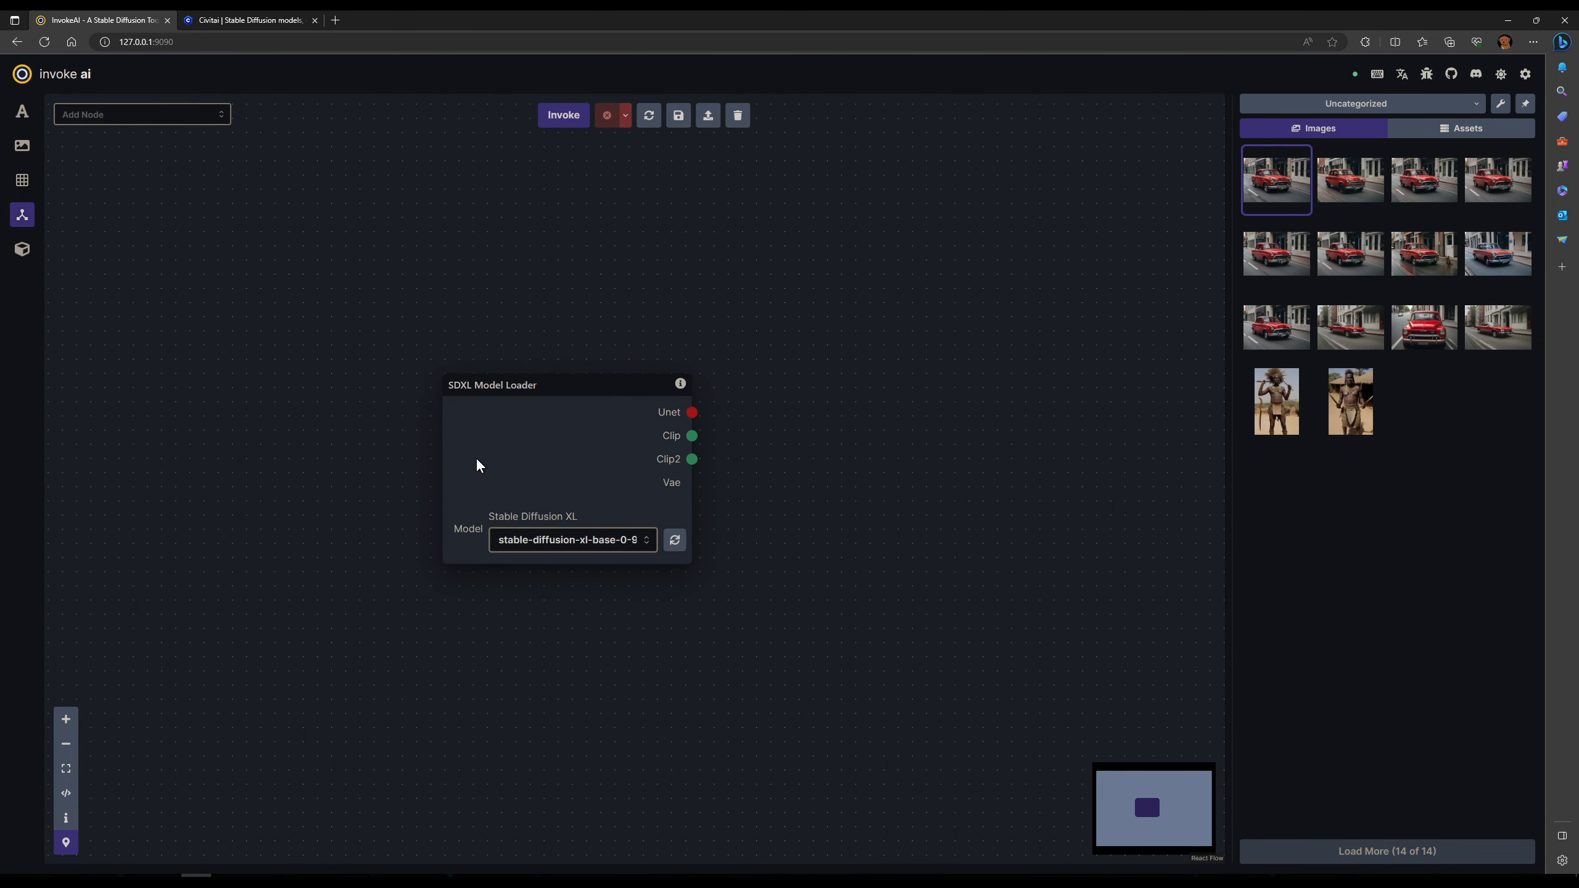
scroll(477, 462, down, 2)
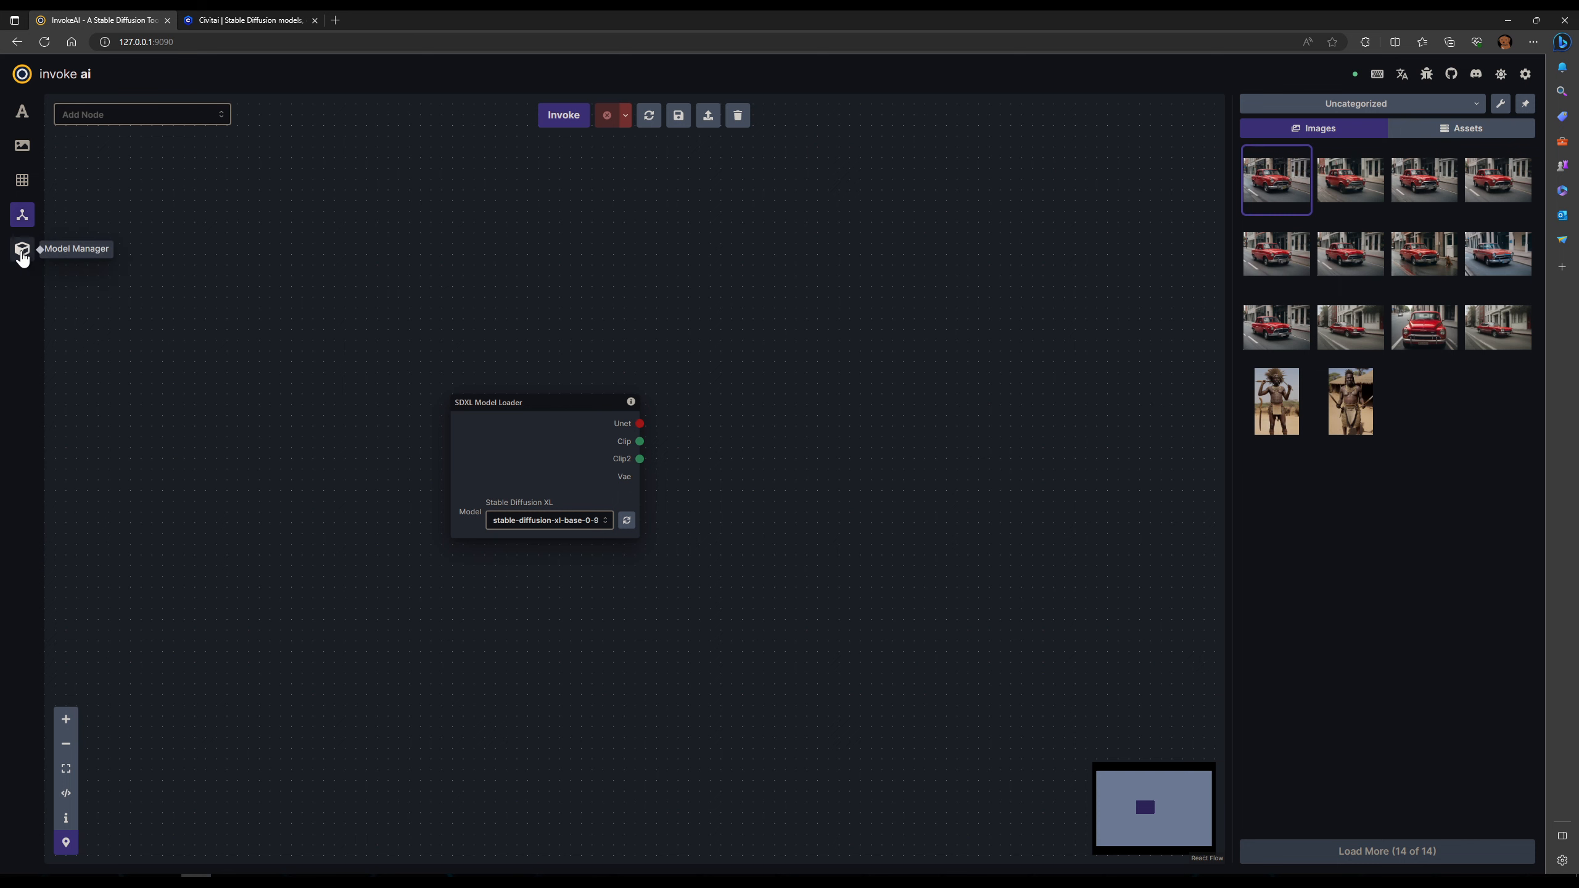
click(22, 252)
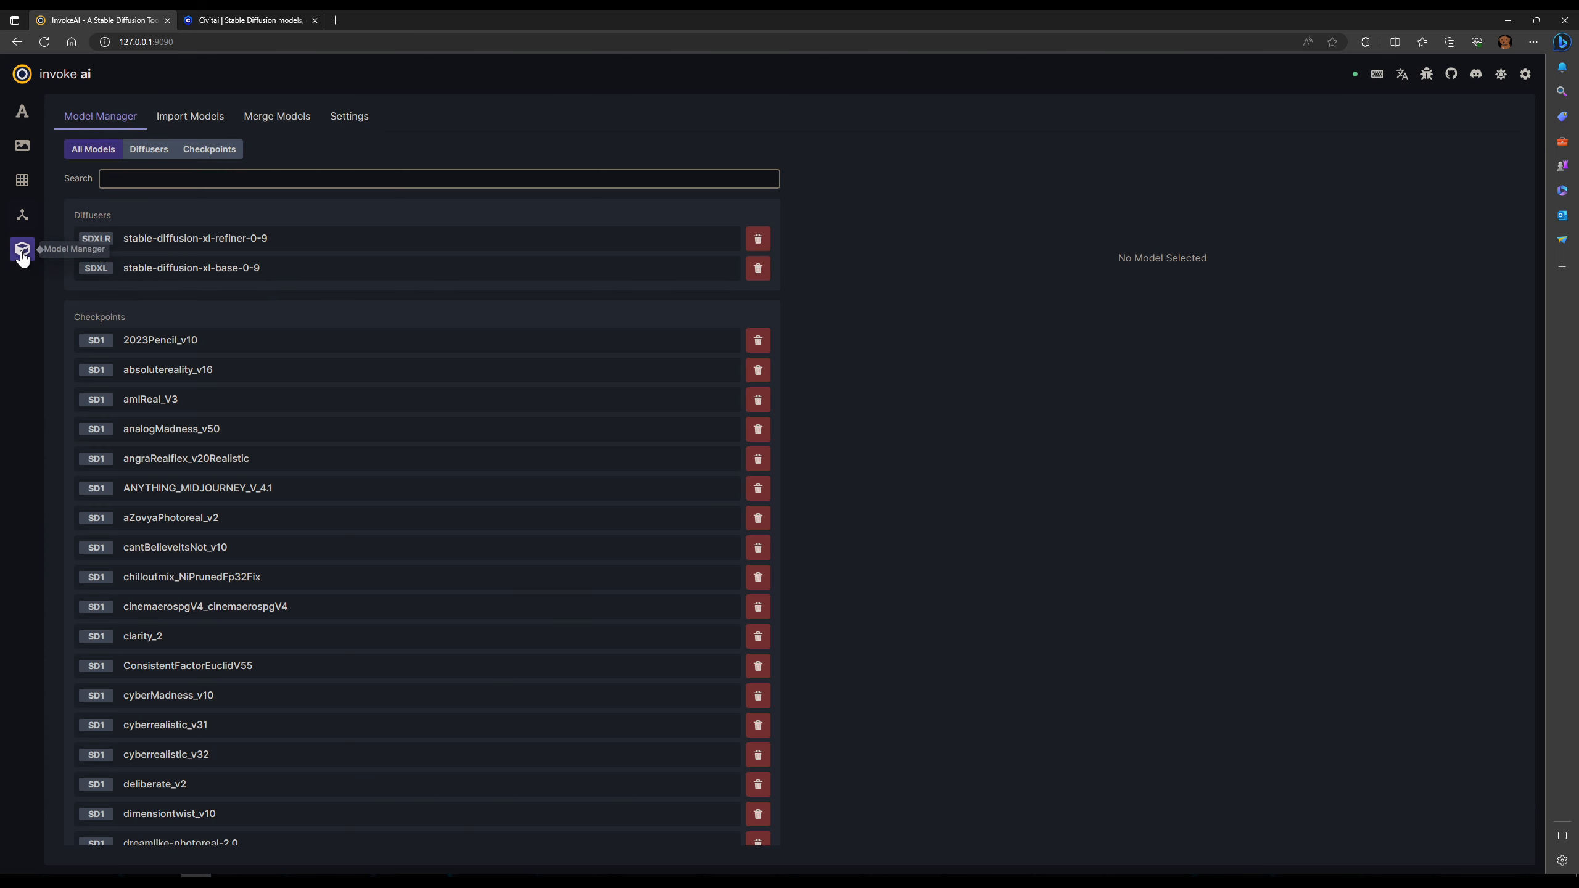
In text-to-image, choose the cyberrealistic_v32 model and generate with the prompt "dog on road".
click(28, 121)
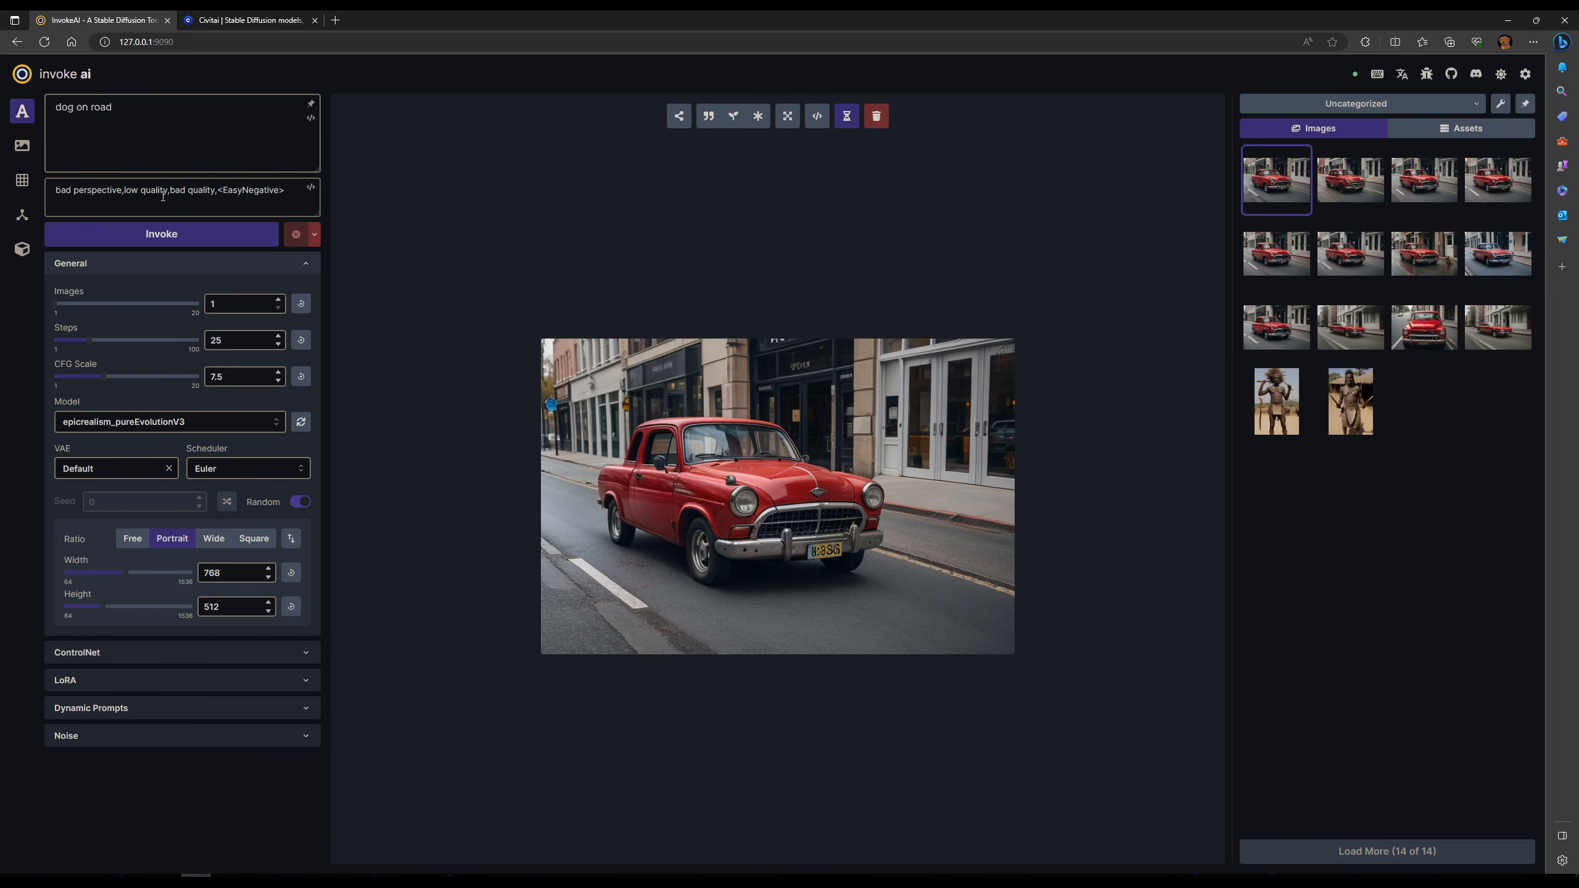
click(220, 429)
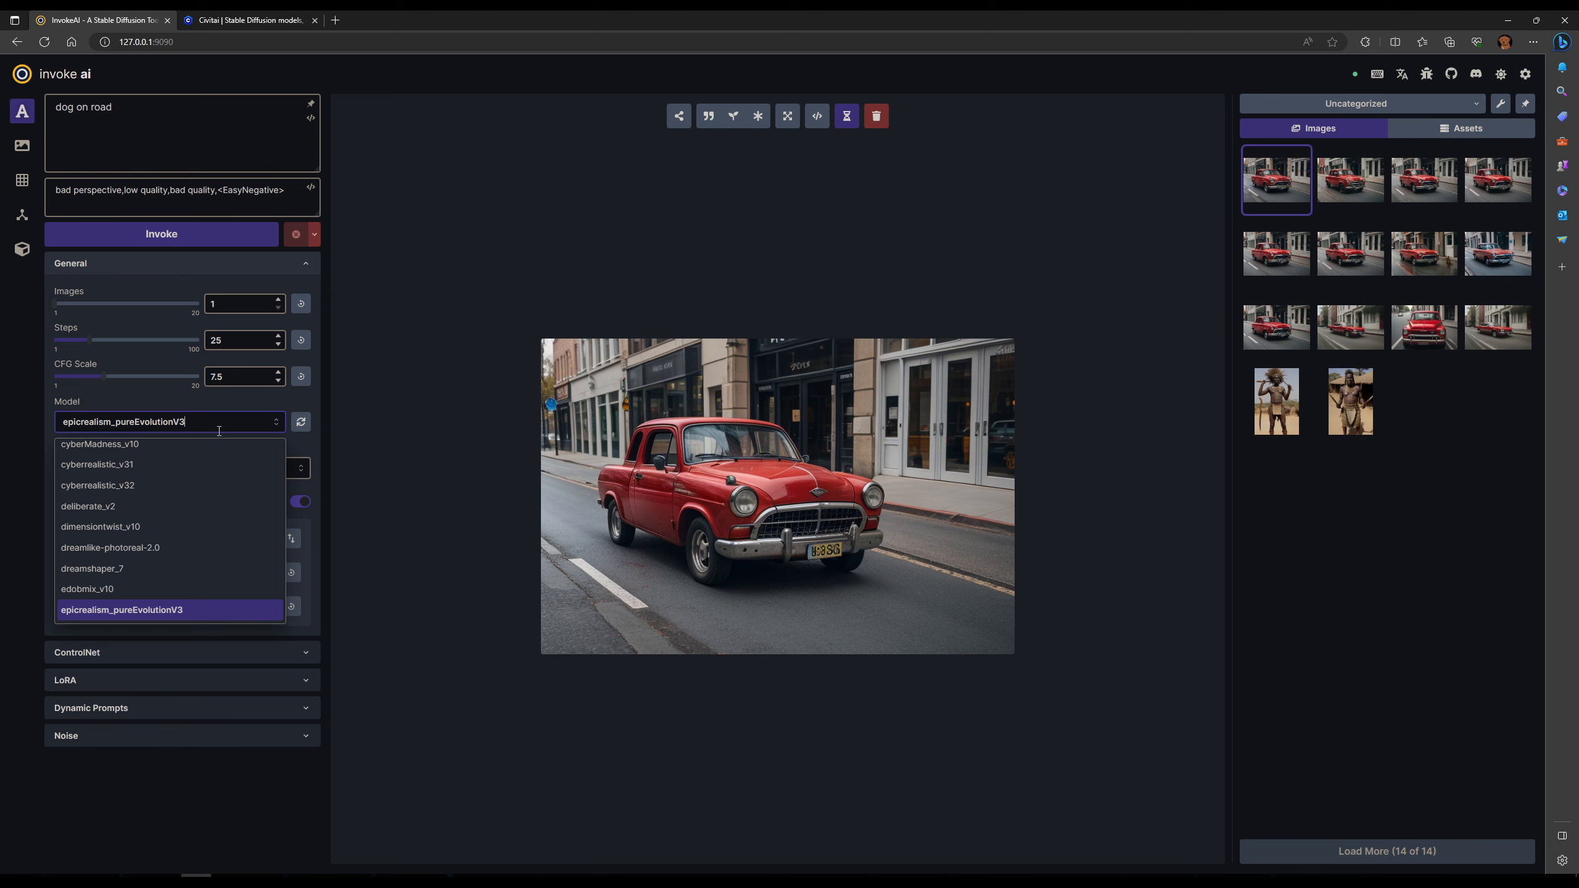
click(200, 494)
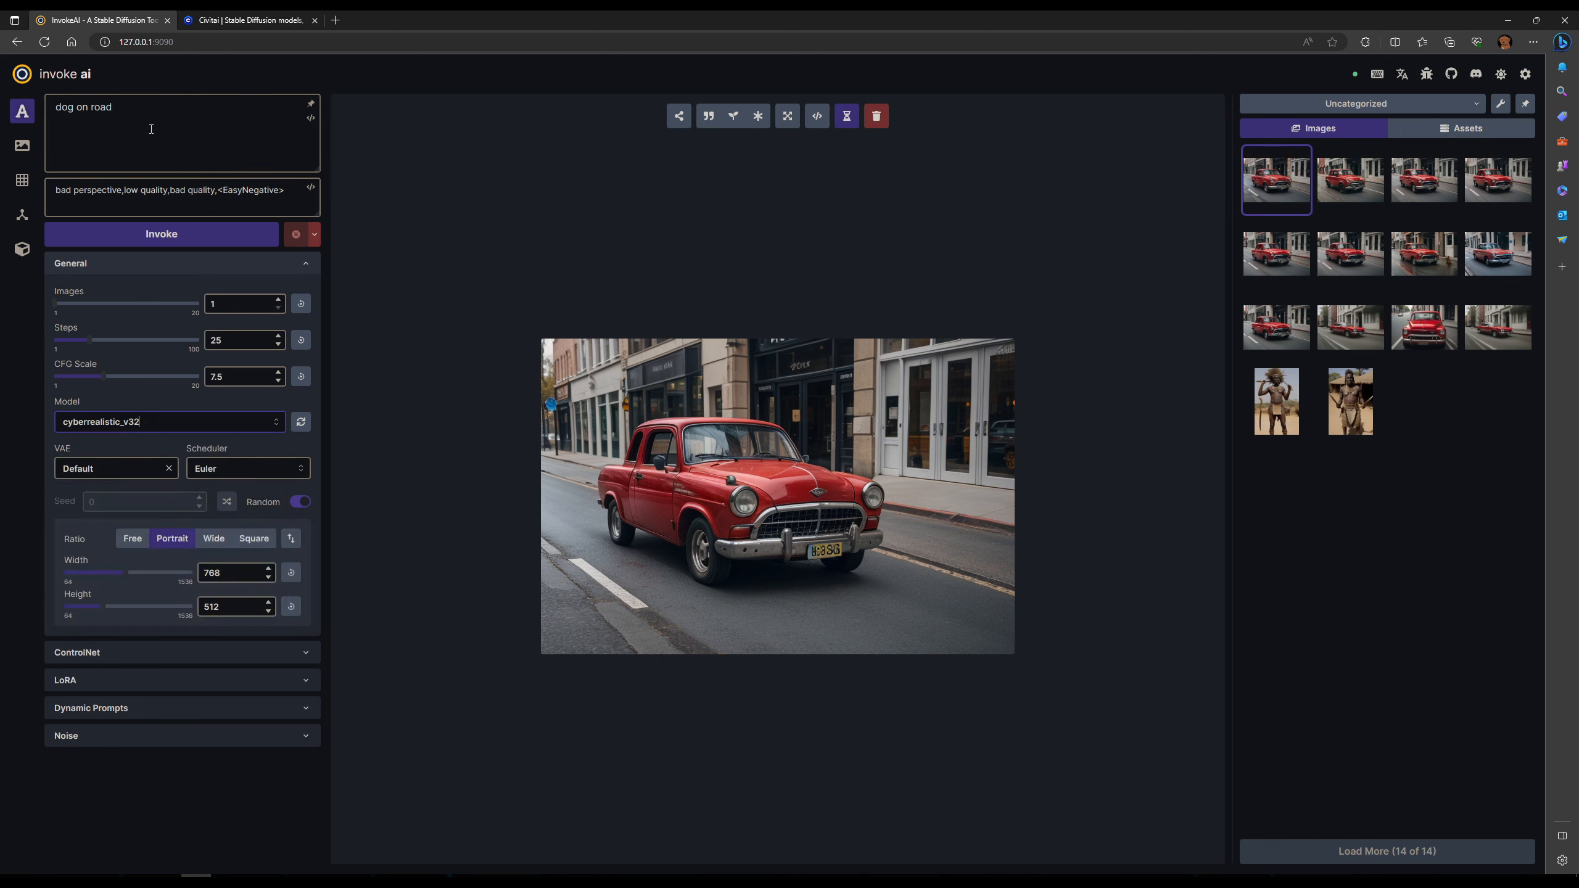
click(164, 241)
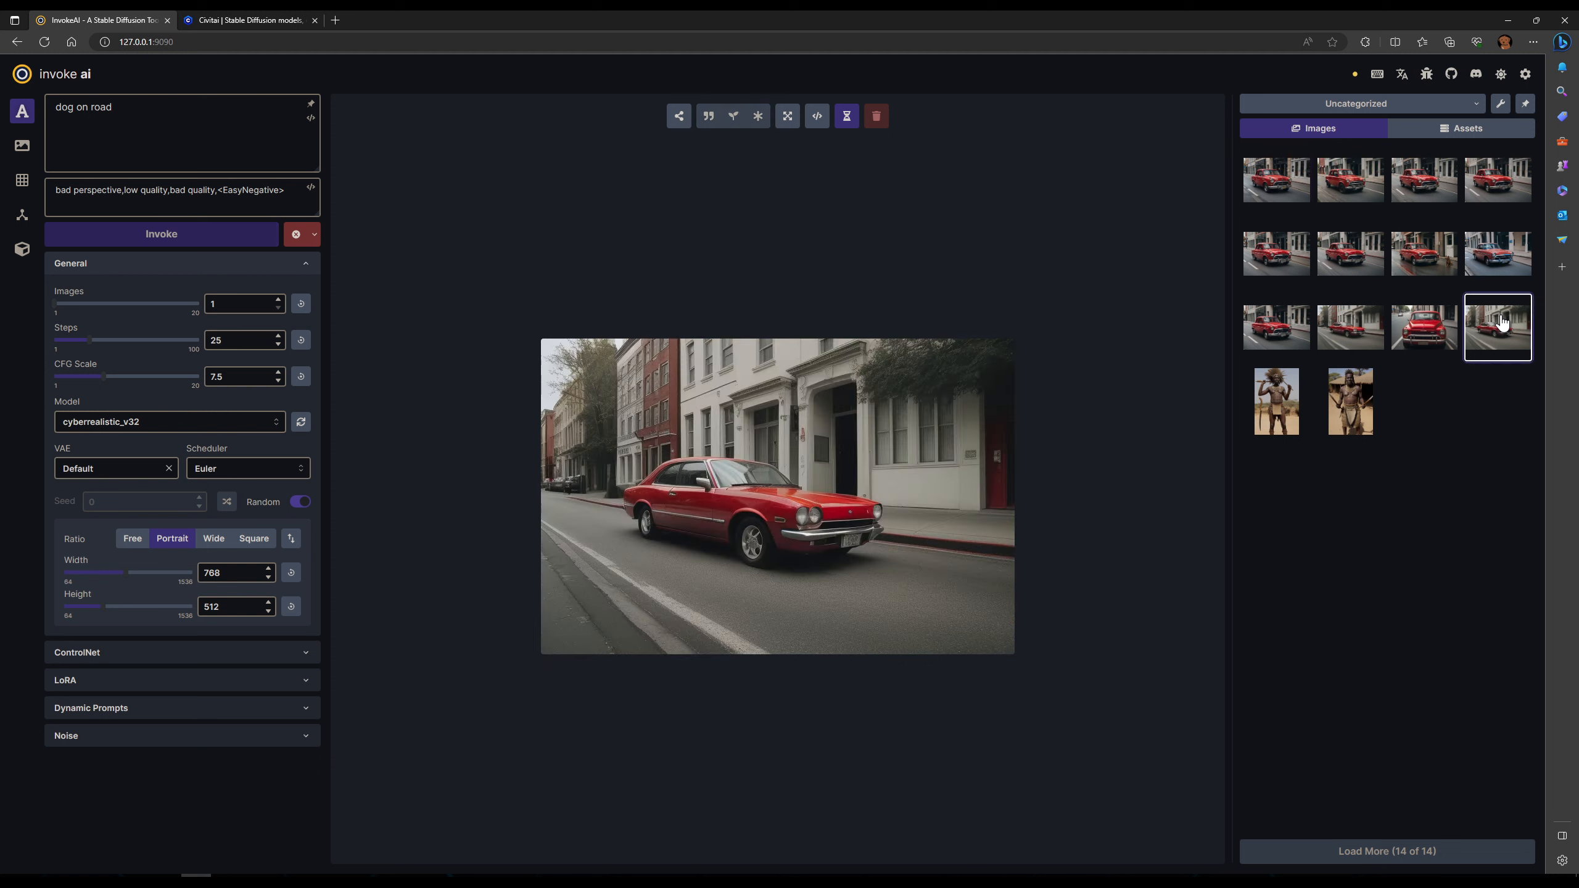
Compare several red car images in the gallery and view the actions available for the newest one.
click(1427, 336)
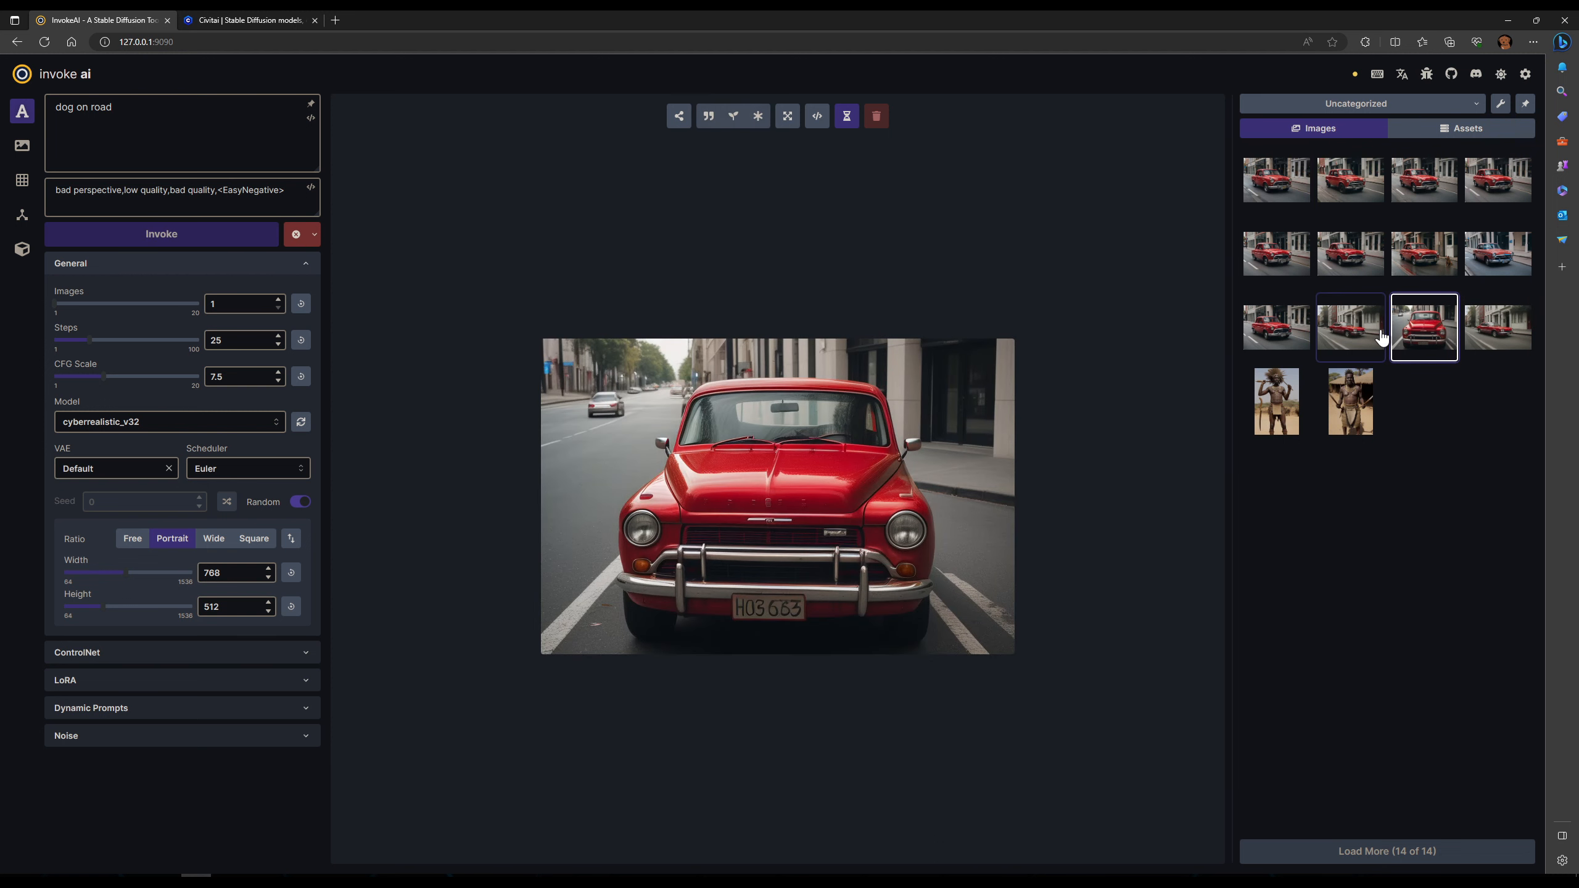
click(1498, 327)
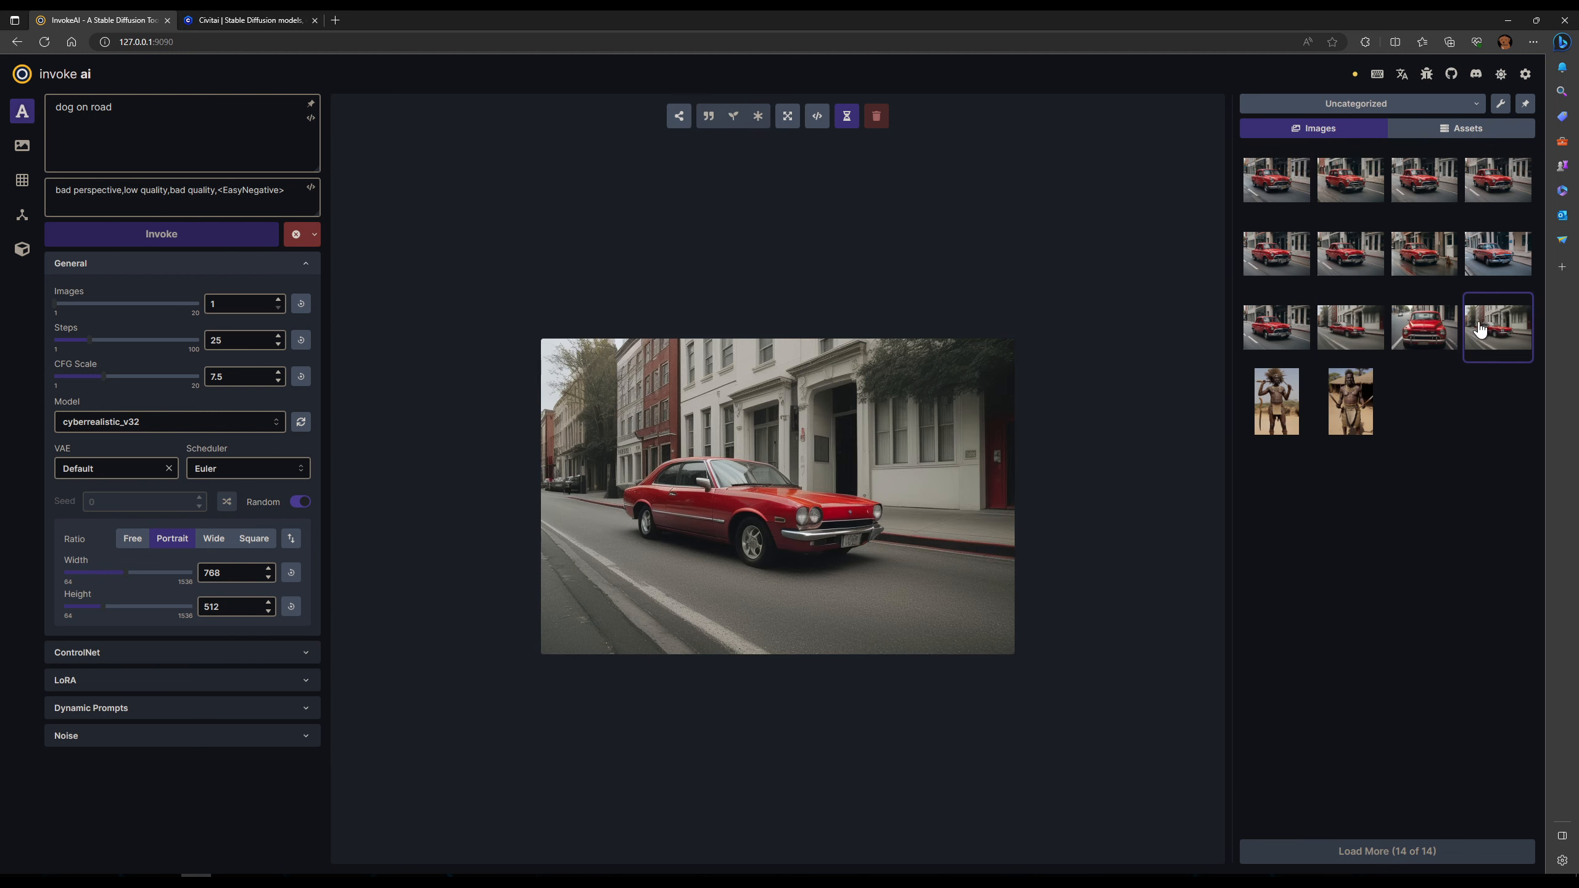
click(1283, 190)
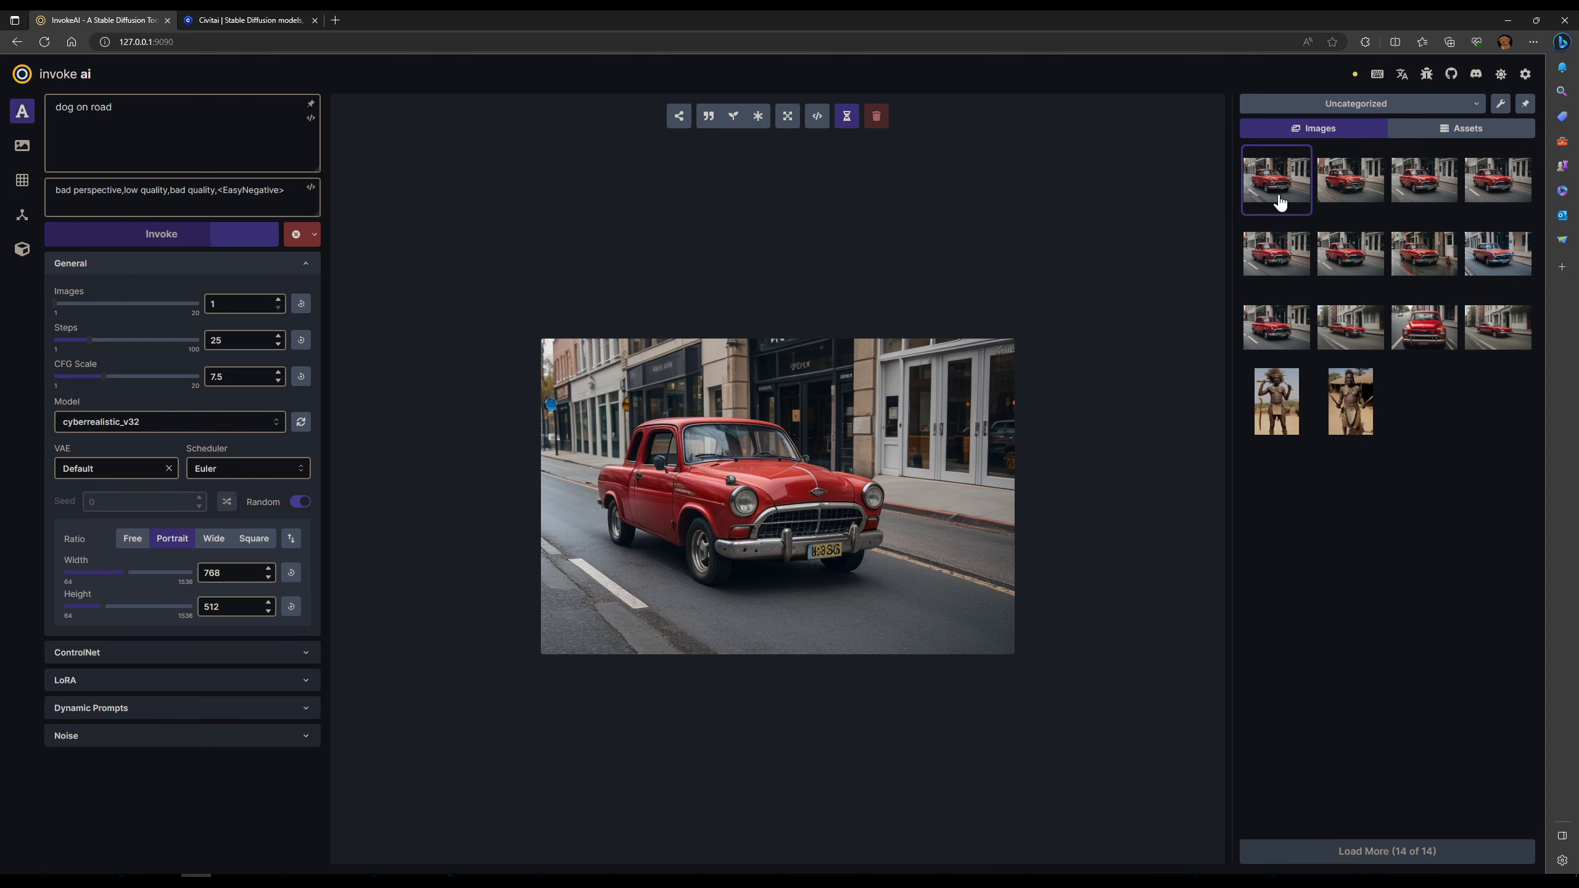
click(1343, 200)
click(1406, 186)
click(1292, 193)
right_click(1296, 174)
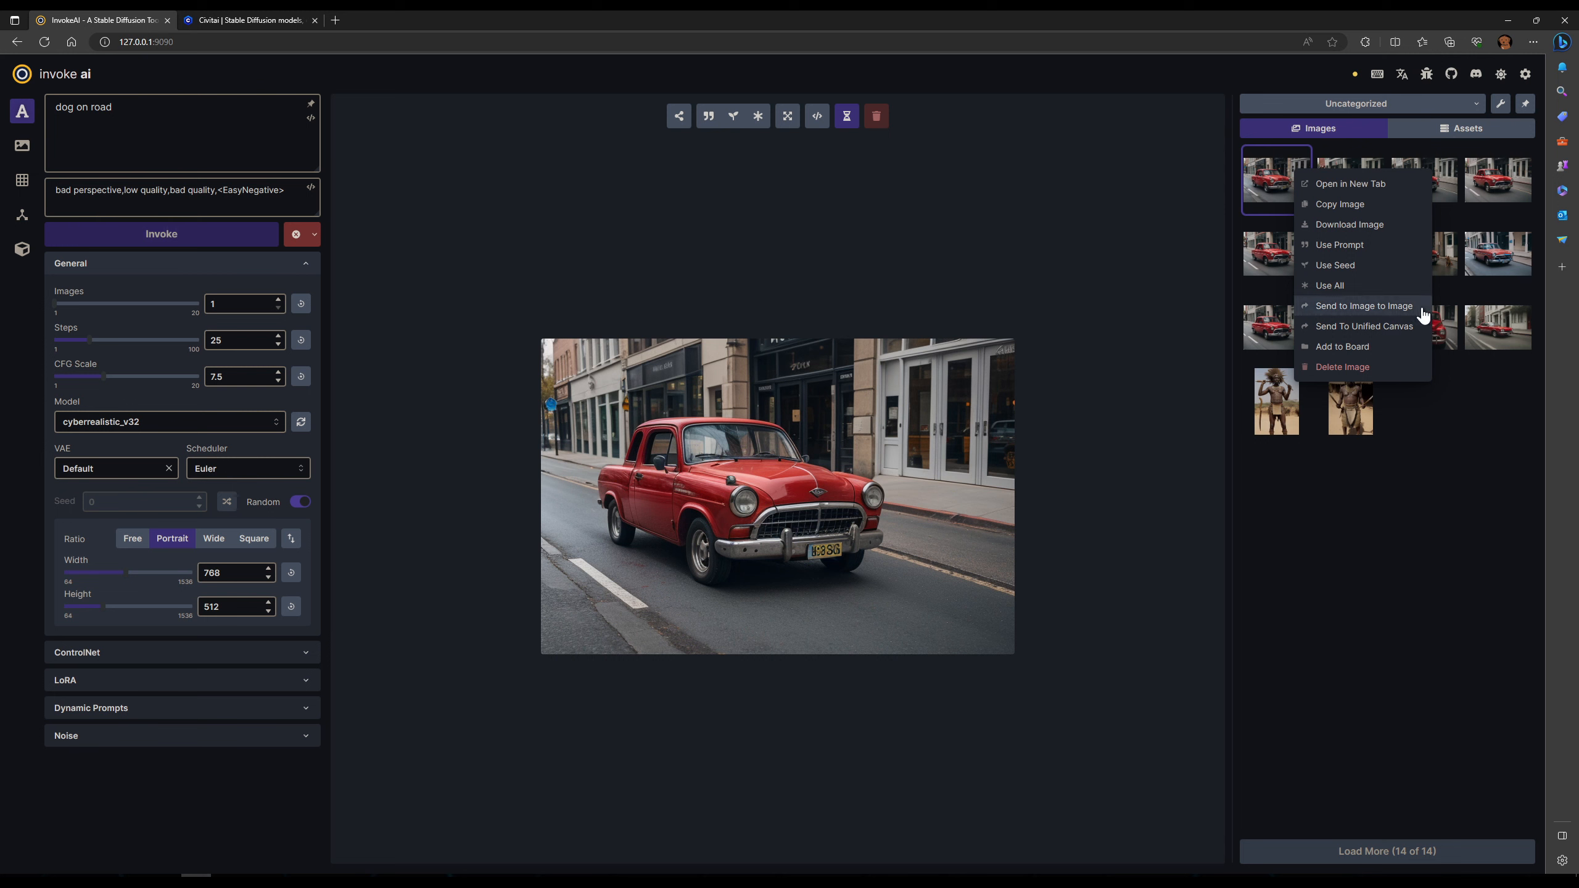
click(1481, 430)
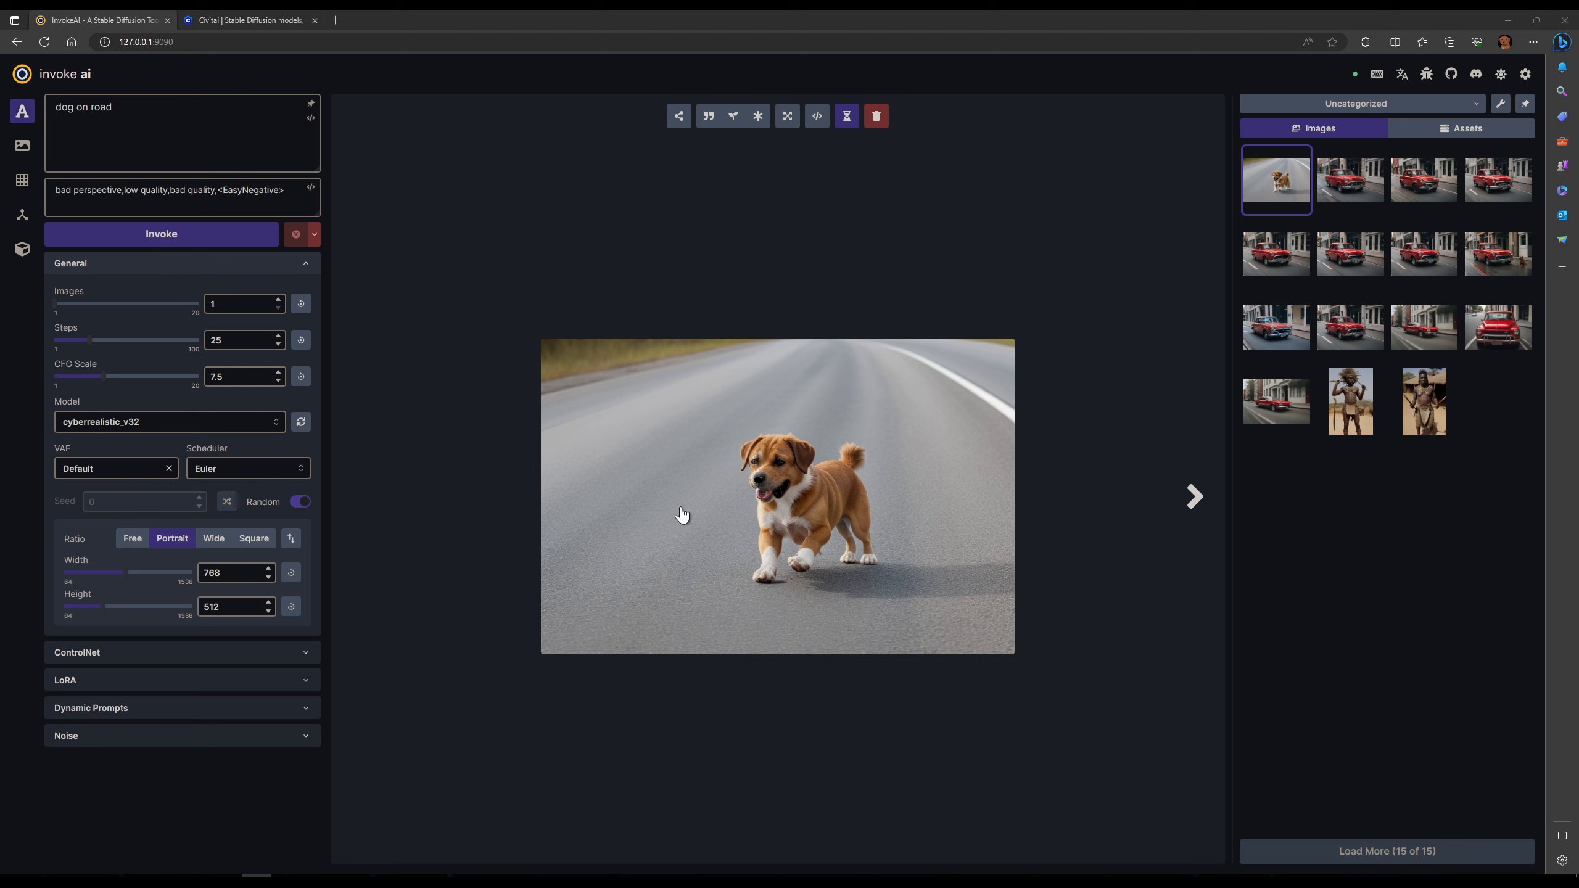
Page through the generated images in the viewer and return to the dog picture.
click(1194, 497)
click(1194, 496)
click(1194, 497)
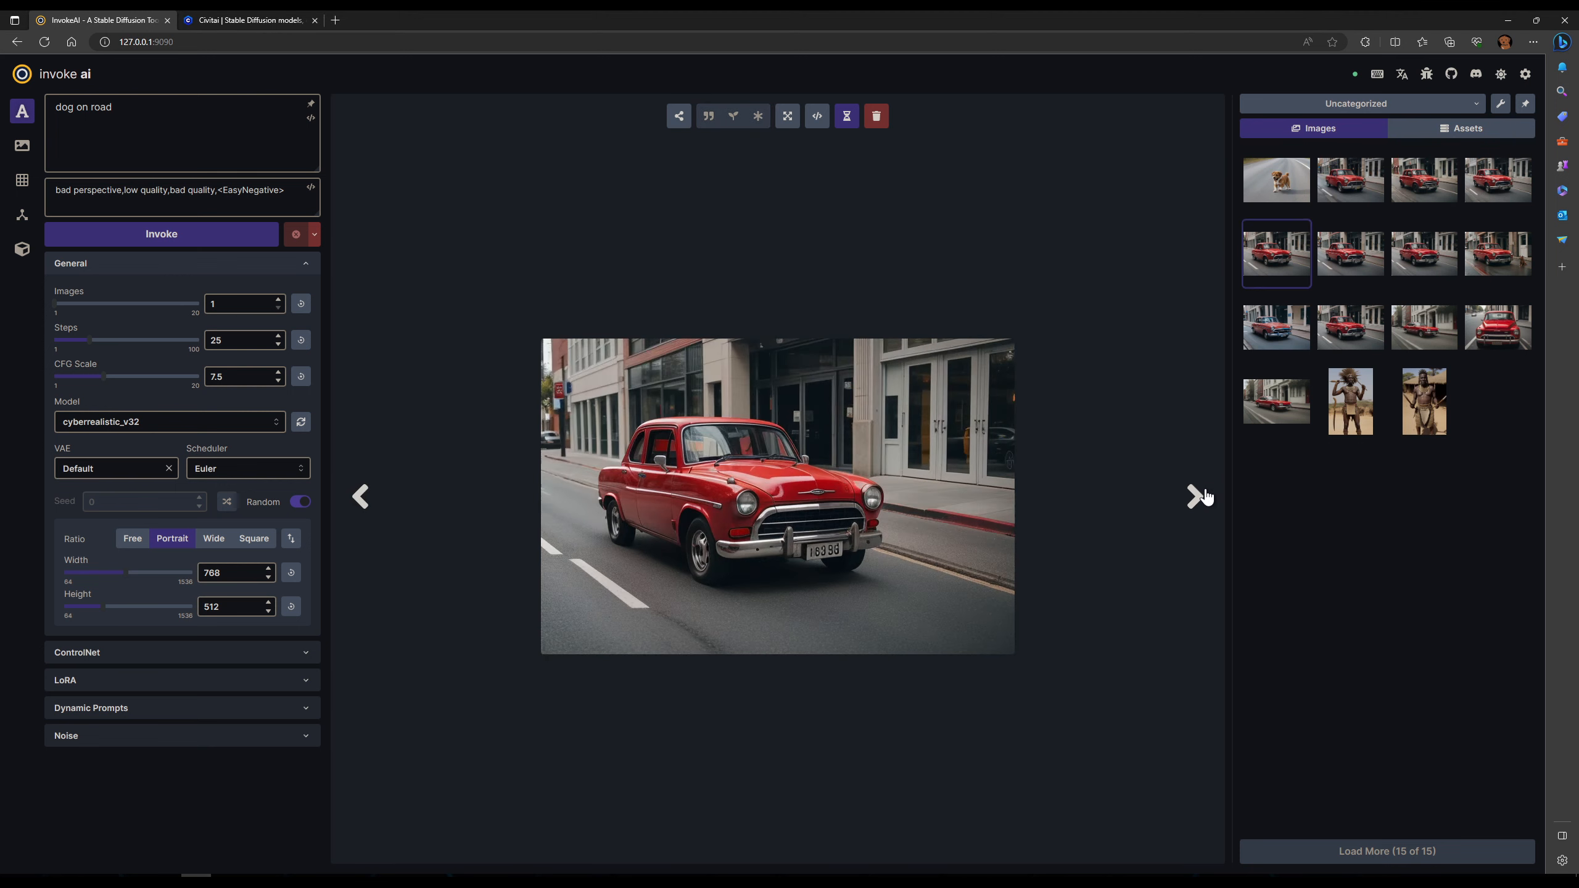
click(1194, 497)
click(1204, 497)
click(1277, 180)
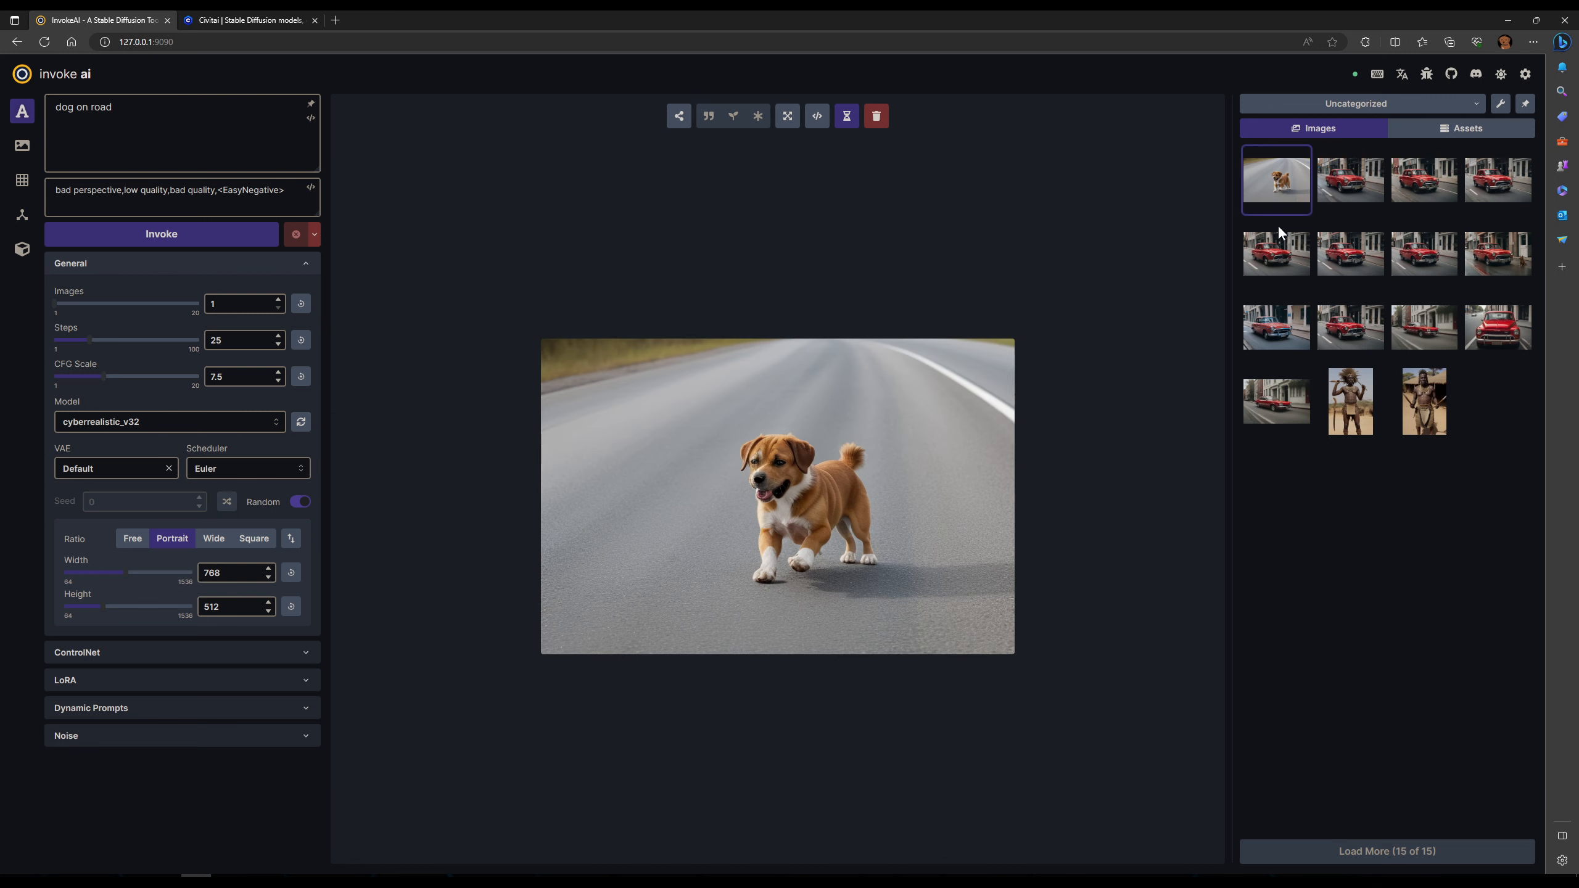